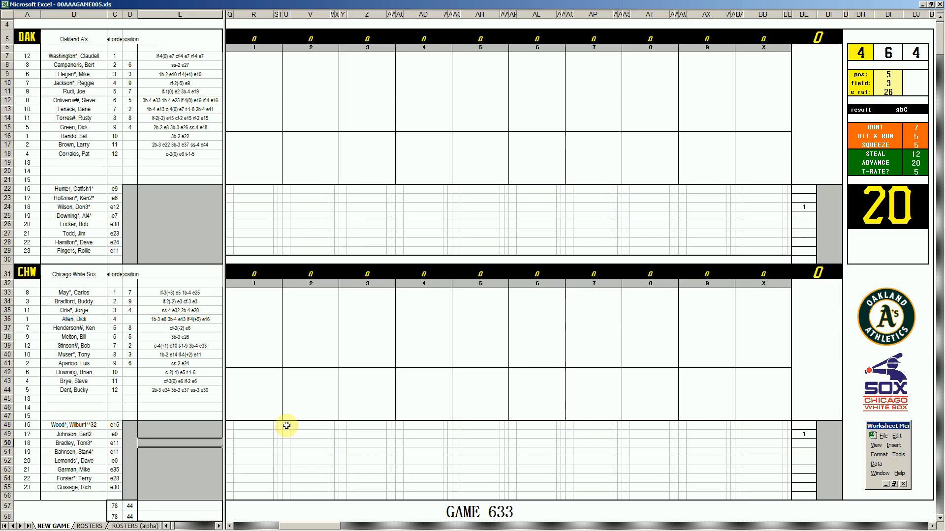
Look through the game, stats and pitching rotation workbooks, ending on the stats workbook's 2024 postseason sheet.
{"action": "mouse_move", "coordinate": [180, 526]}
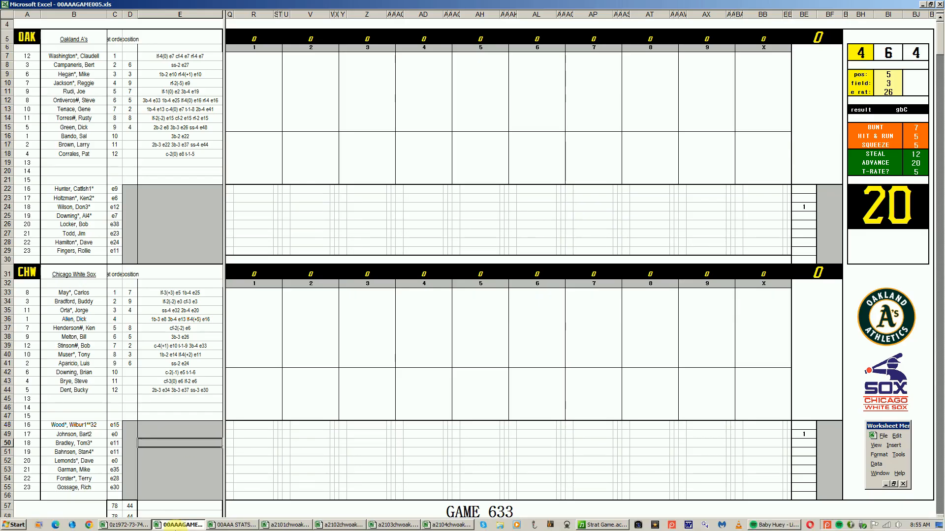
{"action": "left_click", "coordinate": [227, 526]}
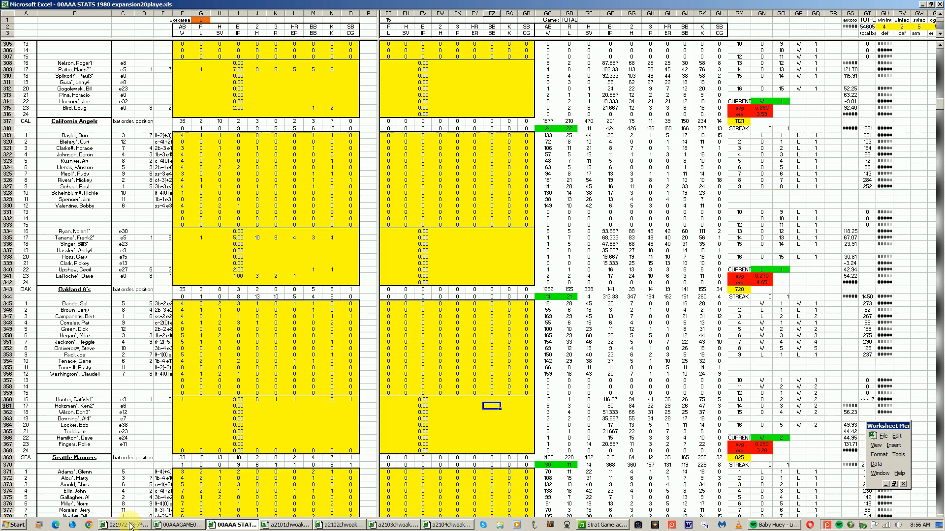
{"action": "left_click", "coordinate": [132, 526]}
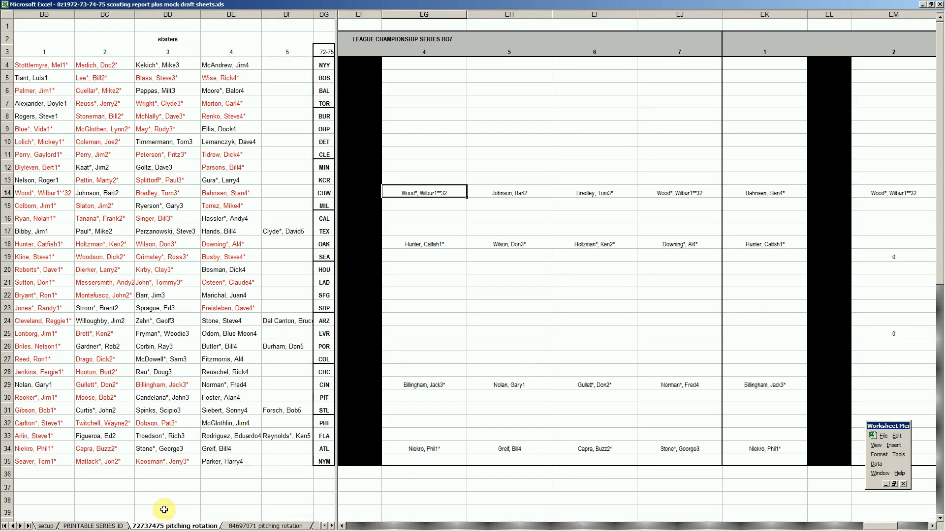
{"action": "left_click", "coordinate": [231, 525]}
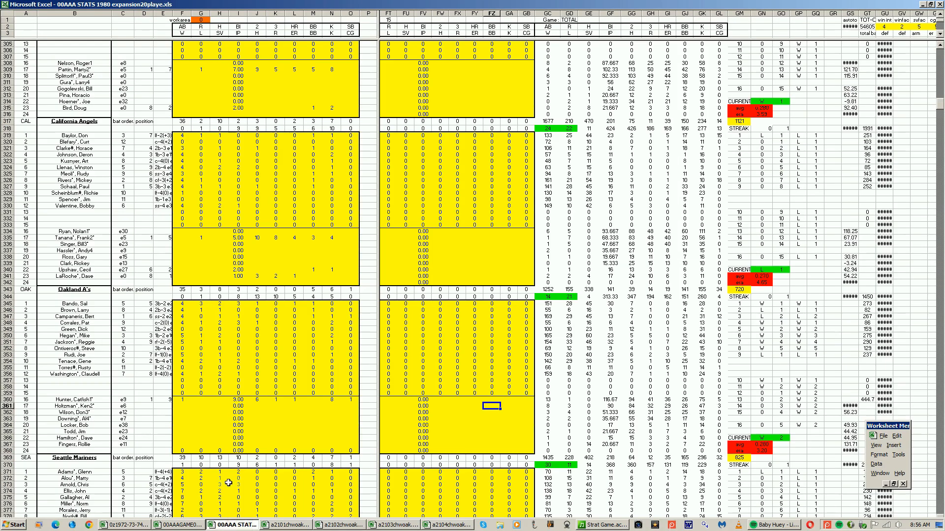
{"action": "left_click", "coordinate": [159, 526]}
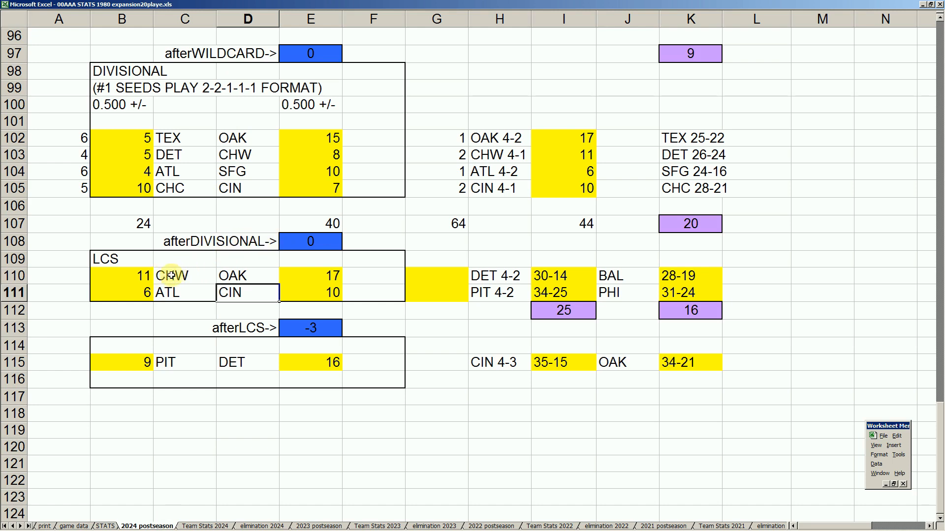
Review the two LCS pairings, CHW against OAK and ATL against CIN, with each team's number beside it.
{"action": "left_click_drag", "start_coordinate": [140, 276], "coordinate": [170, 273]}
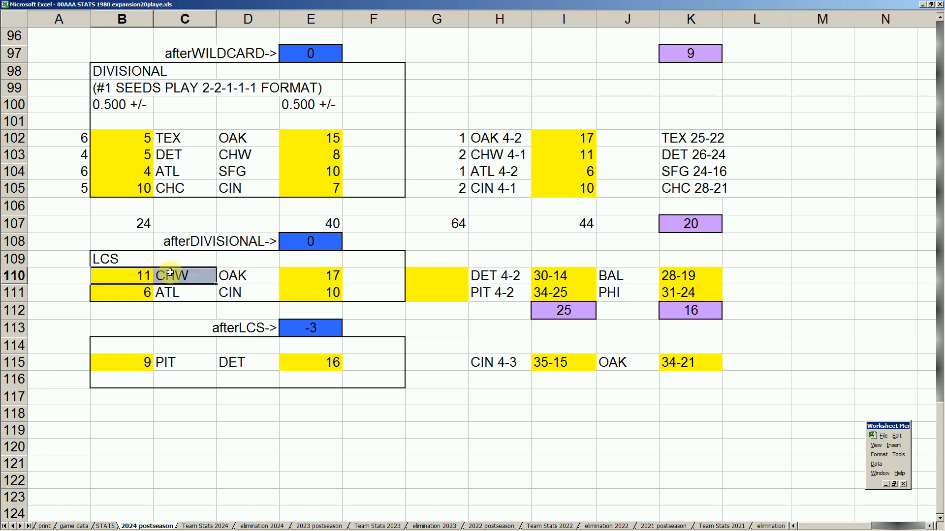
{"action": "left_click_drag", "start_coordinate": [255, 275], "coordinate": [304, 270]}
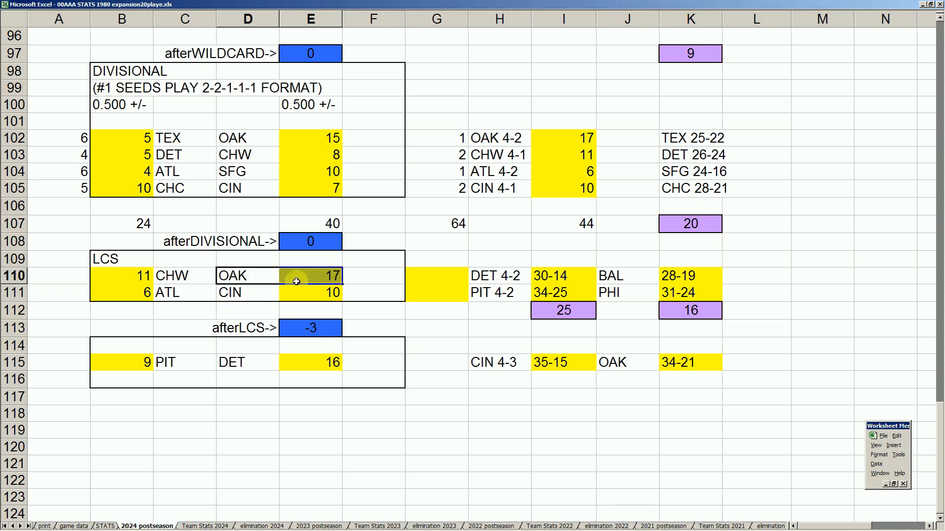
{"action": "left_click", "coordinate": [145, 295]}
{"action": "left_click_drag", "start_coordinate": [145, 296], "coordinate": [176, 294]}
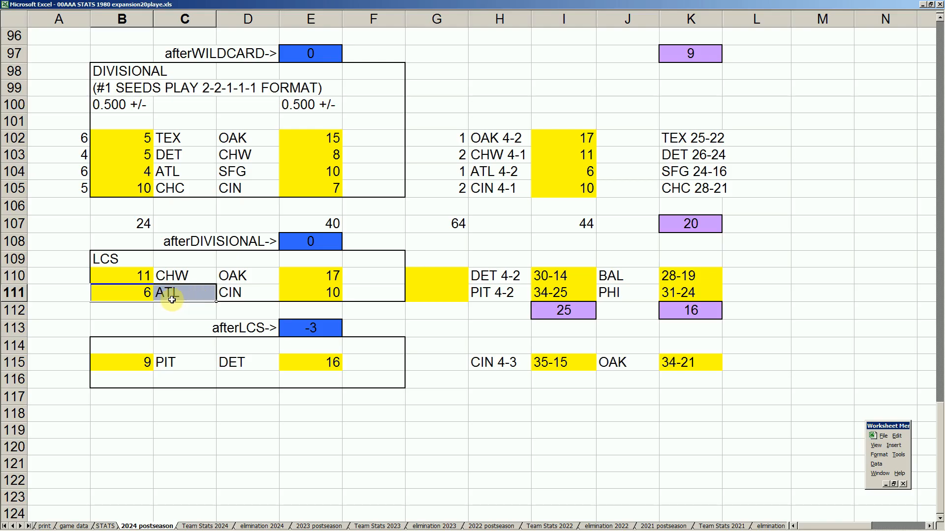
{"action": "left_click_drag", "start_coordinate": [249, 298], "coordinate": [300, 293]}
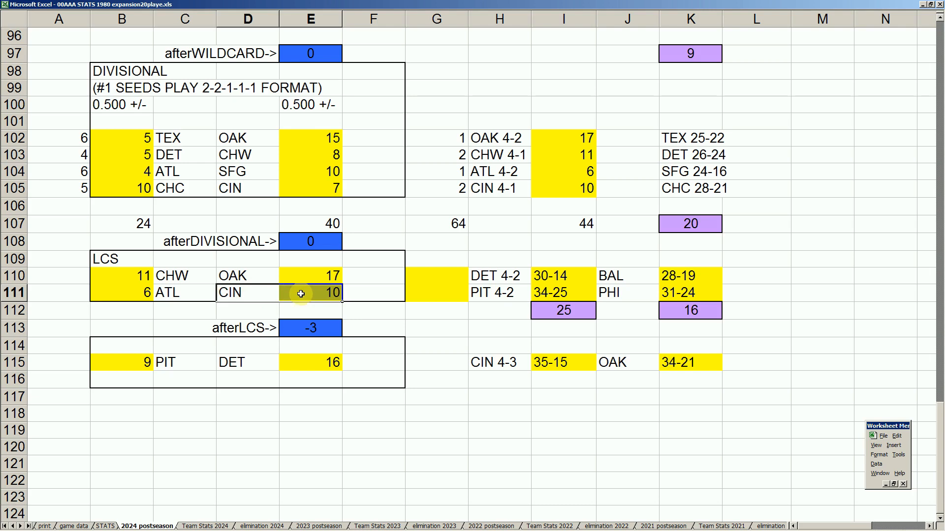
{"action": "left_click", "coordinate": [265, 294]}
{"action": "left_click", "coordinate": [325, 292]}
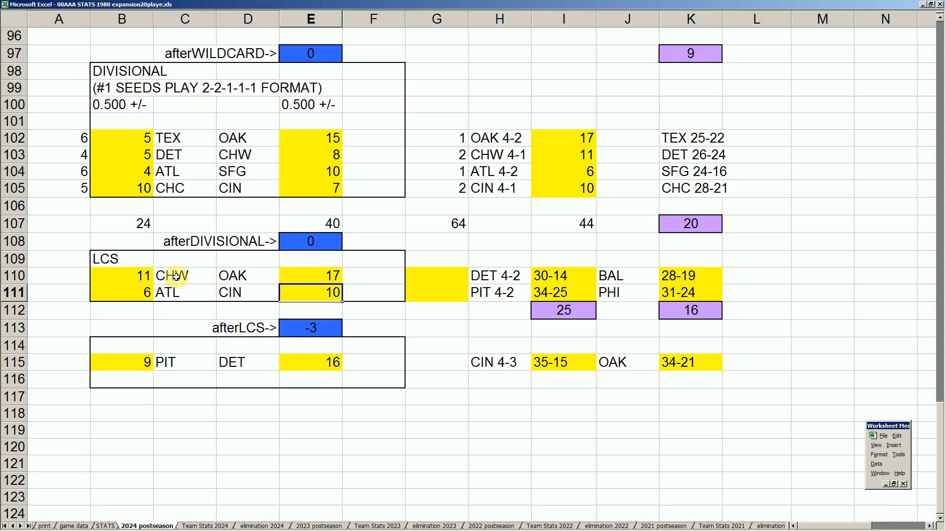
Revisit the CHW and OAK entries in the LCS bracket and check their Game 629 score sheet in a2101chwoak.xls.
{"action": "left_click", "coordinate": [176, 276]}
{"action": "left_click", "coordinate": [238, 275]}
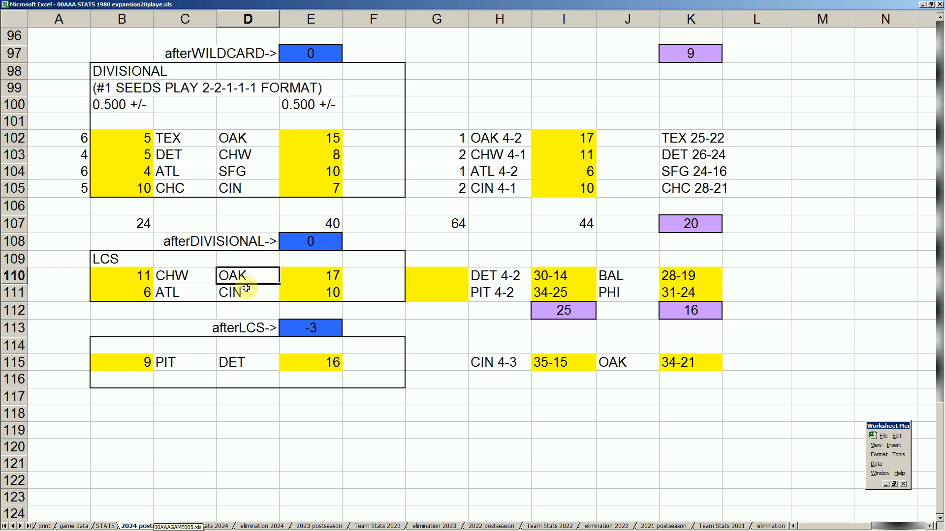
{"action": "left_click", "coordinate": [188, 278]}
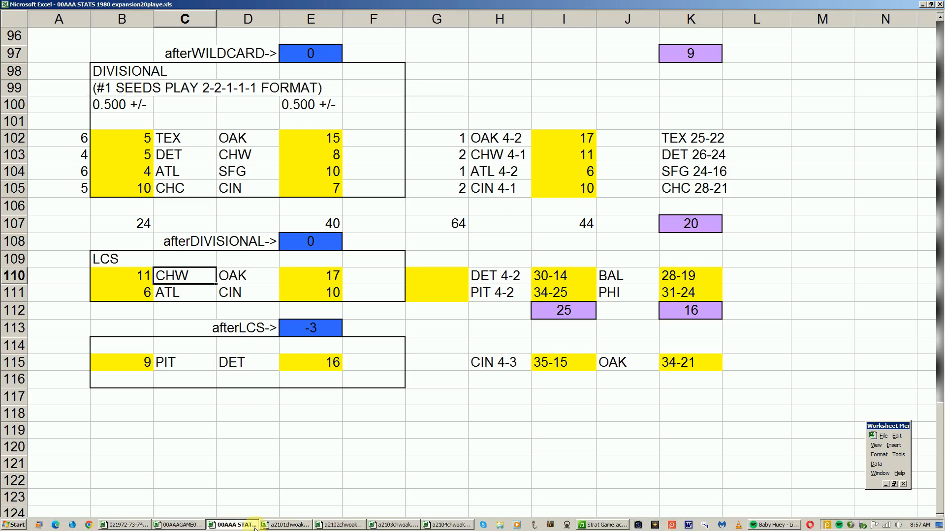
{"action": "left_click", "coordinate": [273, 525]}
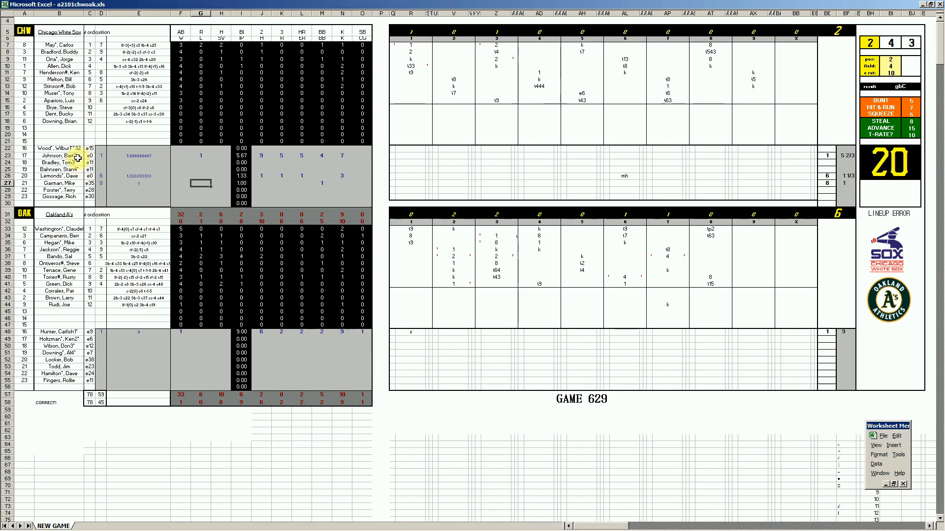
{"action": "mouse_move", "coordinate": [128, 525]}
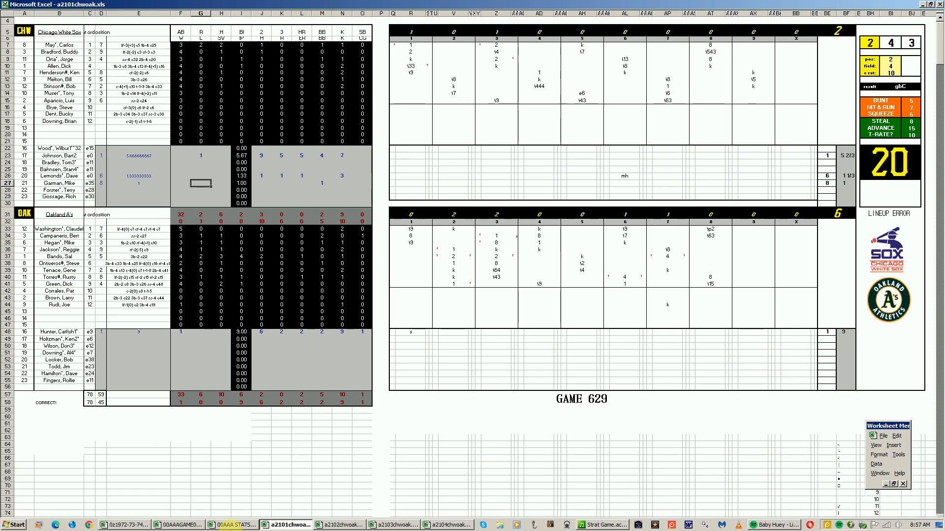
Check the CHW and OAK starting pitchers for the opening League Championship Series games on the 72737475 pitching rotation sheet.
{"action": "left_click", "coordinate": [130, 525]}
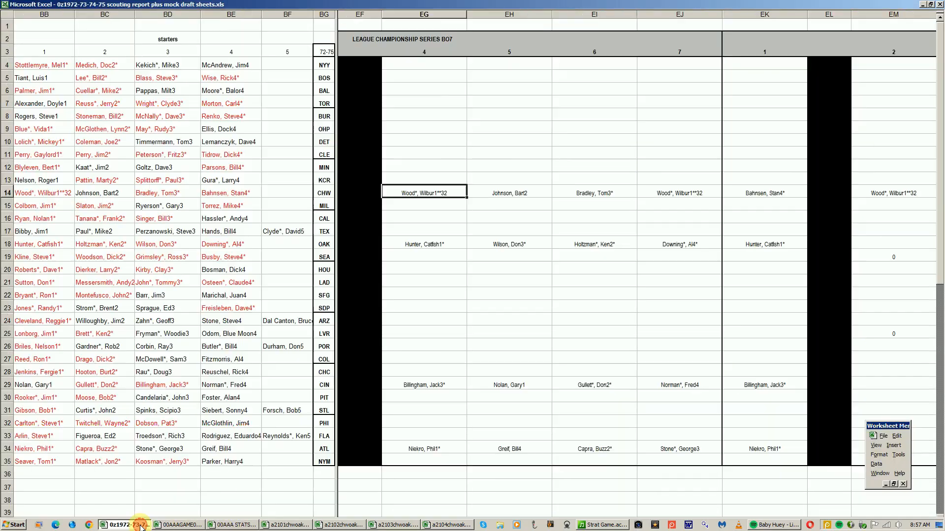
{"action": "left_click", "coordinate": [427, 295]}
{"action": "key", "text": "Left"}
{"action": "key", "text": "Left"}
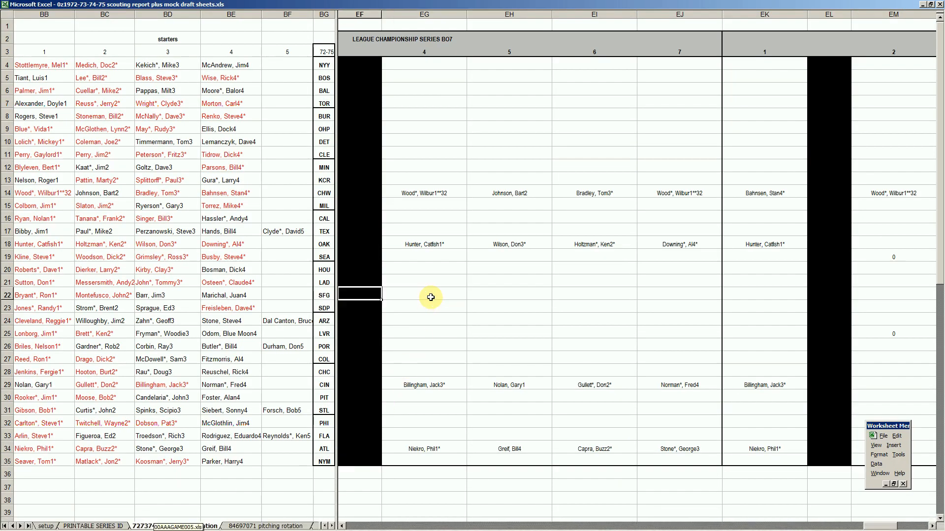
{"action": "key", "text": "Left"}
{"action": "key", "text": "Left"}
{"action": "key", "text": "Left"}
{"action": "key", "text": "Left"}
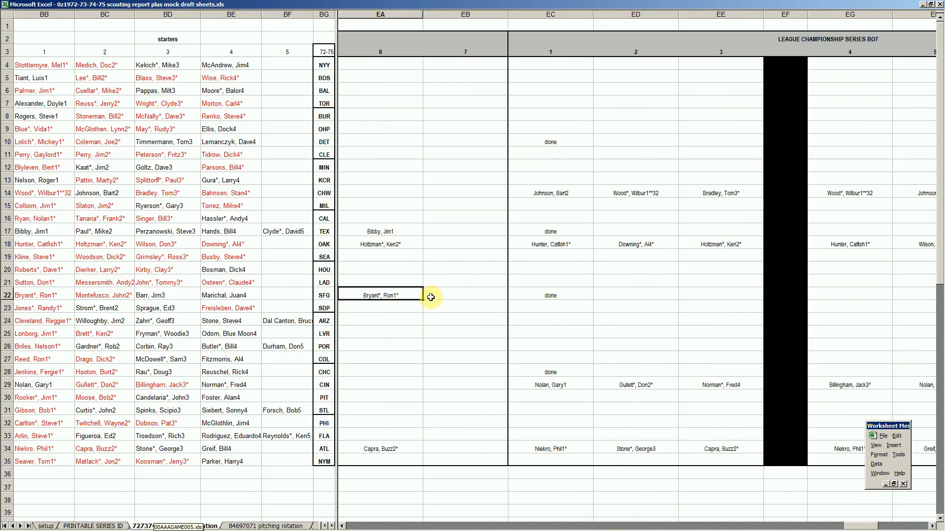
{"action": "left_click", "coordinate": [575, 195]}
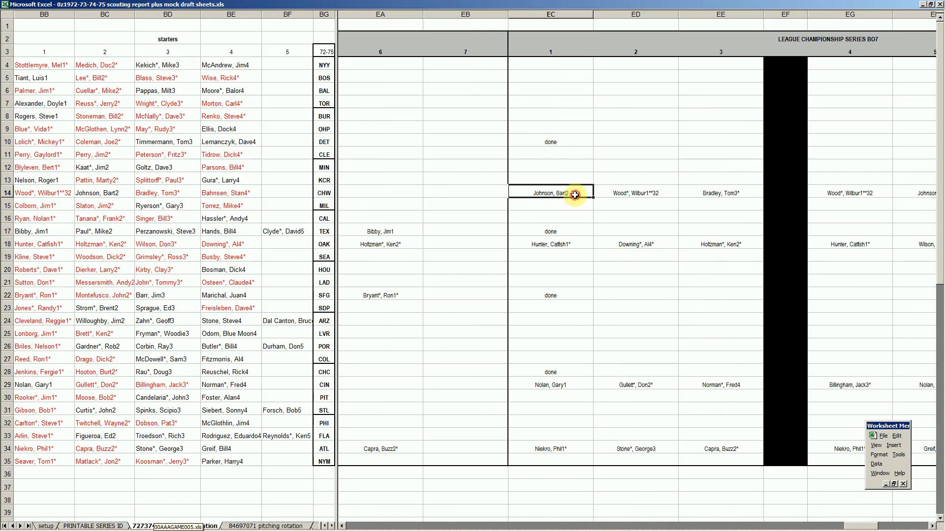
{"action": "left_click", "coordinate": [563, 245]}
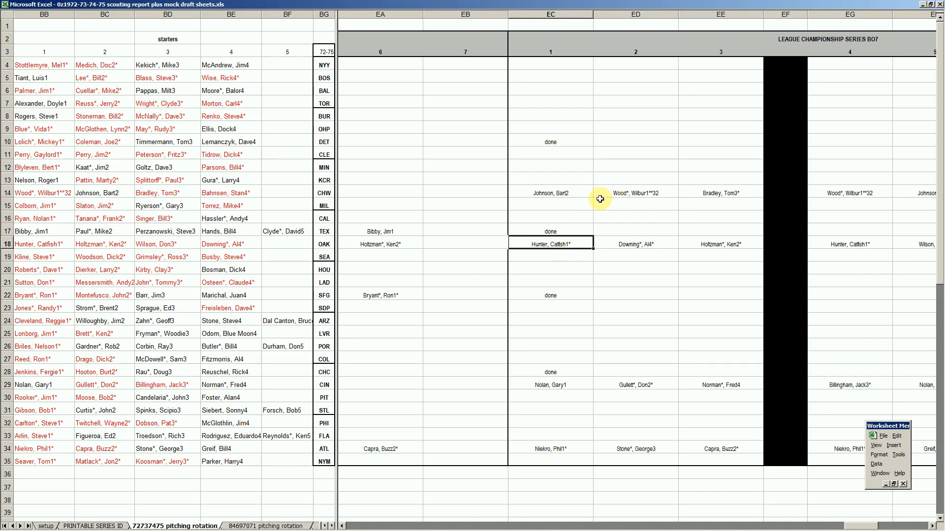
{"action": "left_click", "coordinate": [631, 251]}
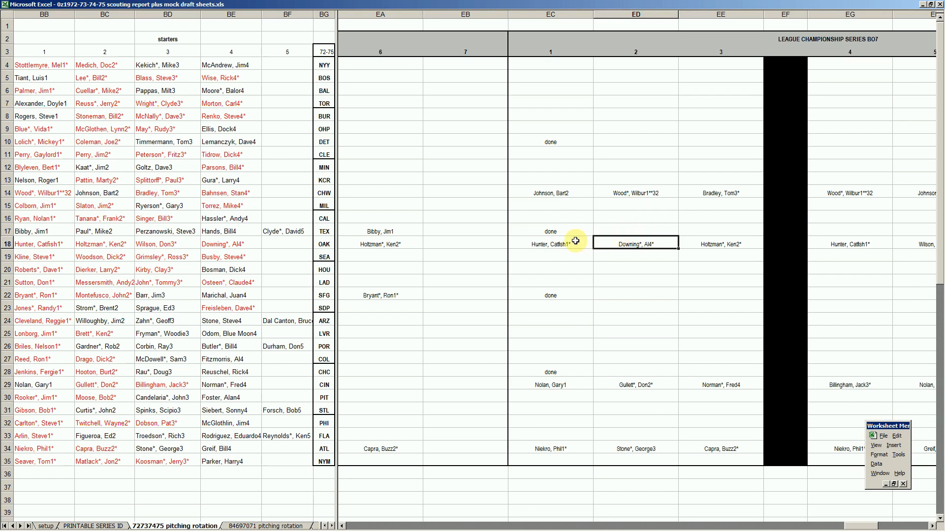
Trace OAK's starting pitchers from the end of the preceding series to game 1 of the League Championship Series.
{"action": "key", "text": "Left"}
{"action": "key", "text": "Left"}
{"action": "key", "text": "Left"}
{"action": "key", "text": "Left"}
{"action": "key", "text": "Left"}
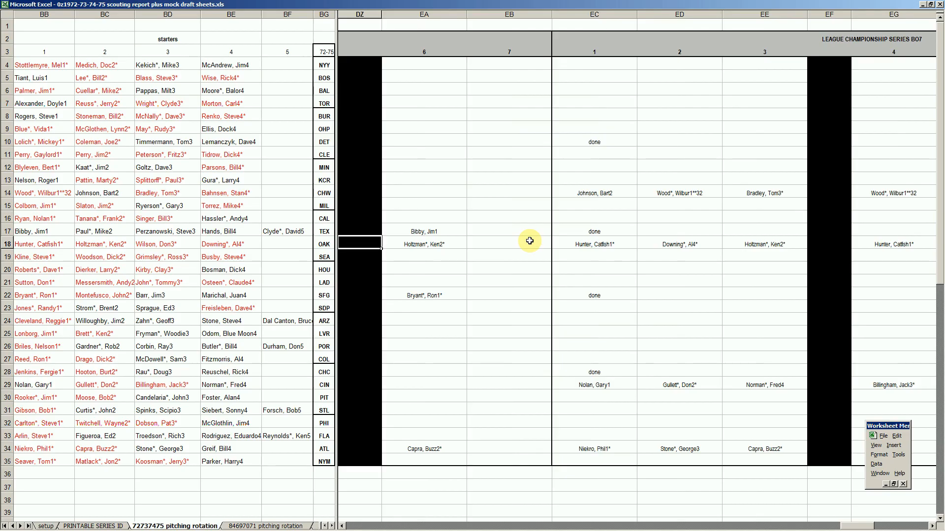
{"action": "key", "text": "Right"}
{"action": "key", "text": "Right"}
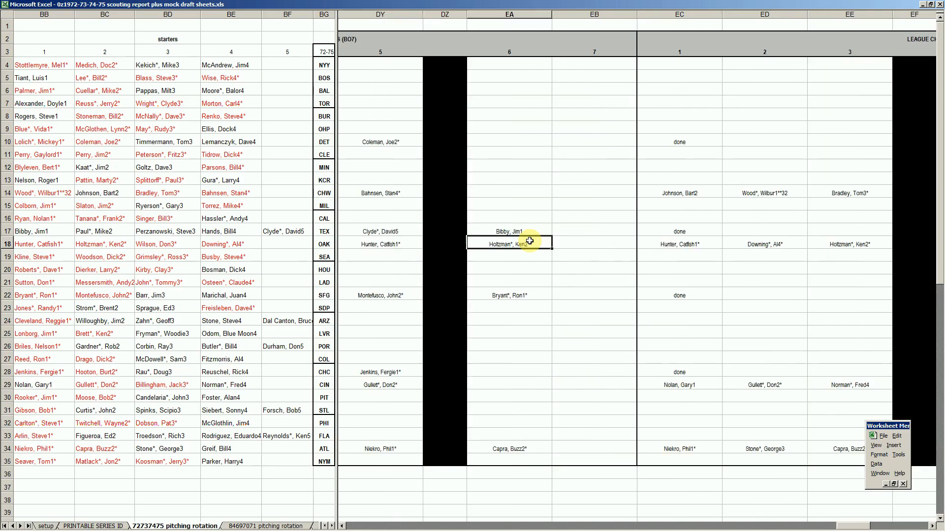
{"action": "key", "text": "Right"}
{"action": "key", "text": "Right"}
{"action": "key", "text": "Right"}
{"action": "key", "text": "Right"}
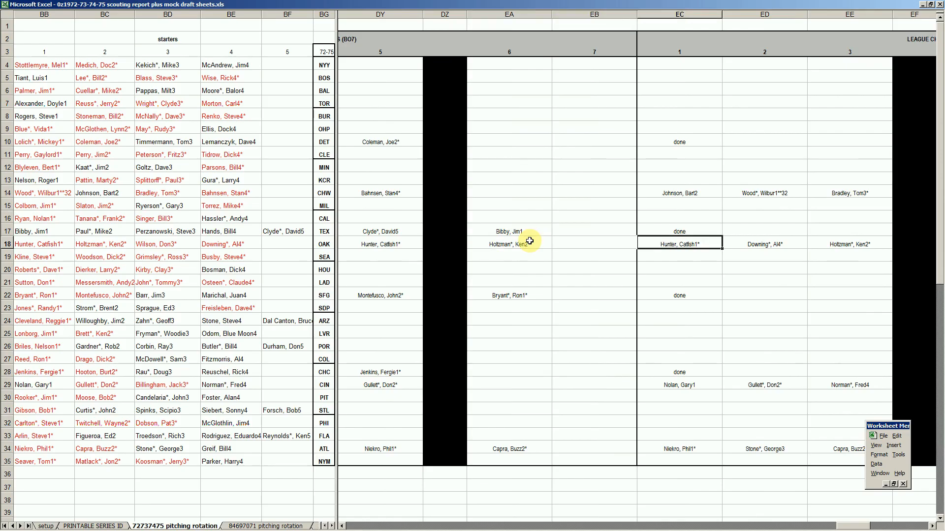
Trace CHW's starting pitchers from game 5 of the preceding series through game 3 of the League Championship Series.
{"action": "key", "text": "Left"}
{"action": "key", "text": "Left"}
{"action": "key", "text": "Left"}
{"action": "key", "text": "Left"}
{"action": "key", "text": "Up"}
{"action": "key", "text": "Up"}
{"action": "key", "text": "Up"}
{"action": "key", "text": "Up"}
{"action": "key", "text": "Left"}
{"action": "key", "text": "Left"}
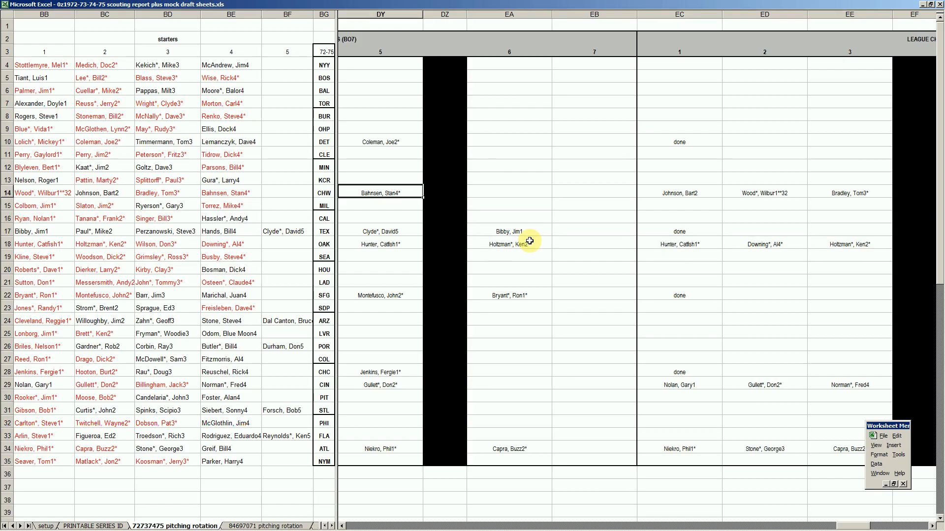
{"action": "key", "text": "Right"}
{"action": "key", "text": "Right"}
{"action": "key", "text": "Right"}
{"action": "key", "text": "Right"}
{"action": "key", "text": "Right"}
{"action": "key", "text": "Right"}
{"action": "key", "text": "Right"}
{"action": "key", "text": "Right"}
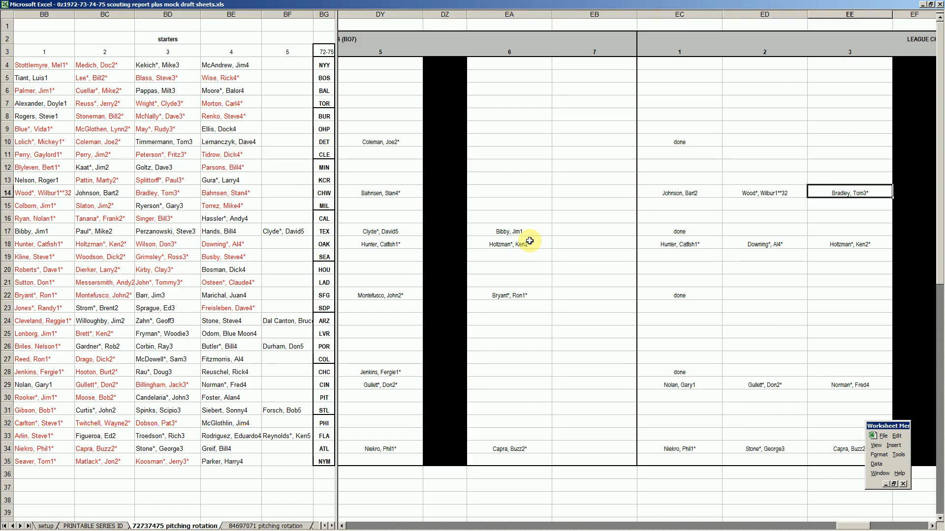
{"action": "key", "text": "Right"}
Compare CHW's scheduled starters across games 1 to 5 of the League Championship Series.
{"action": "key", "text": "Left"}
{"action": "key", "text": "Left"}
{"action": "key", "text": "Left"}
{"action": "key", "text": "Left"}
{"action": "key", "text": "Left"}
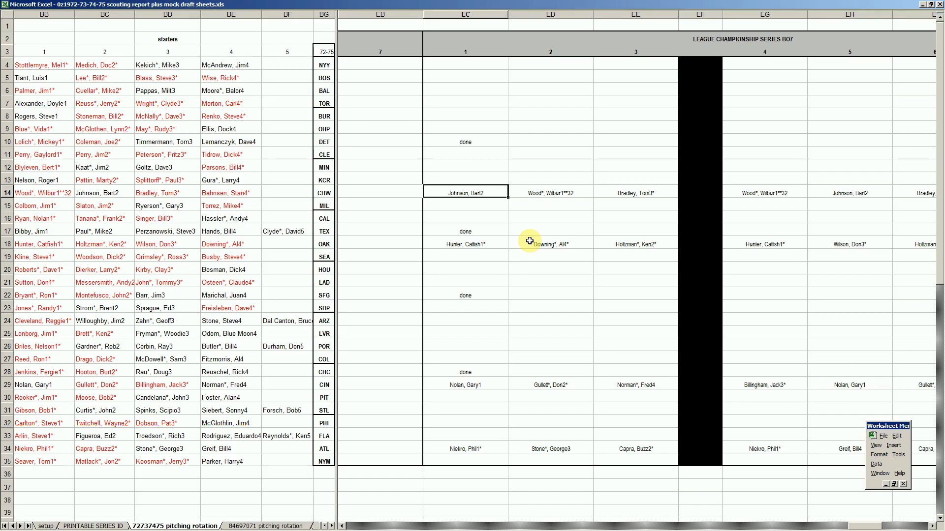
{"action": "key", "text": "Right"}
{"action": "key", "text": "Right"}
{"action": "key", "text": "Right"}
{"action": "key", "text": "Right"}
{"action": "key", "text": "Right"}
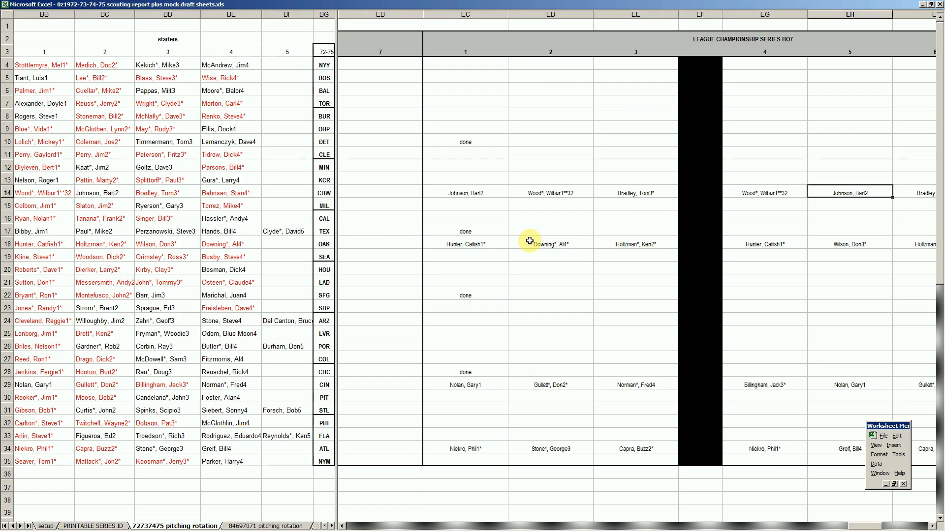
{"action": "key", "text": "Left"}
{"action": "key", "text": "Left"}
{"action": "key", "text": "Left"}
{"action": "key", "text": "Left"}
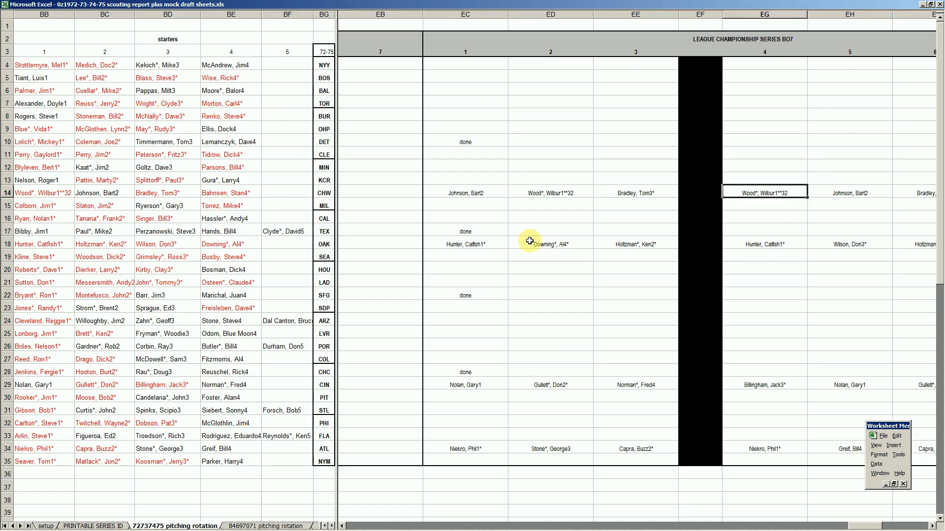
Examine CHW's scheduled starters from game 3 through game 7 of the League Championship Series.
{"action": "key", "text": "Up"}
{"action": "key", "text": "Down"}
{"action": "key", "text": "Right"}
{"action": "key", "text": "Right"}
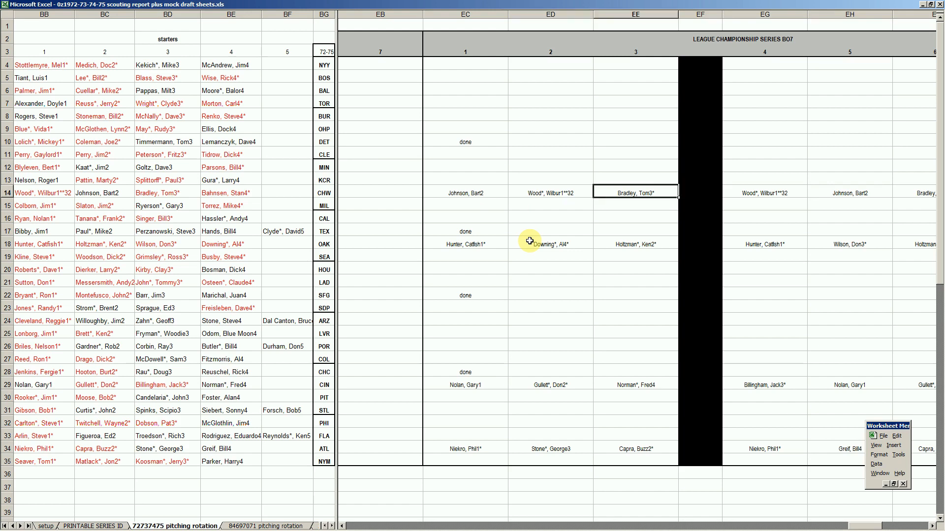
{"action": "key", "text": "Right"}
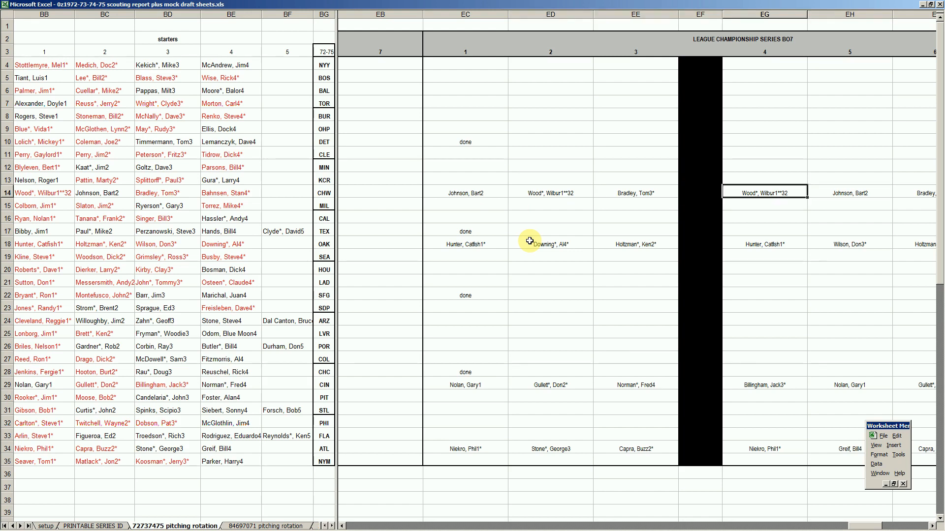
{"action": "key", "text": "Right"}
{"action": "key", "text": "Right"}
{"action": "key", "text": "Right"}
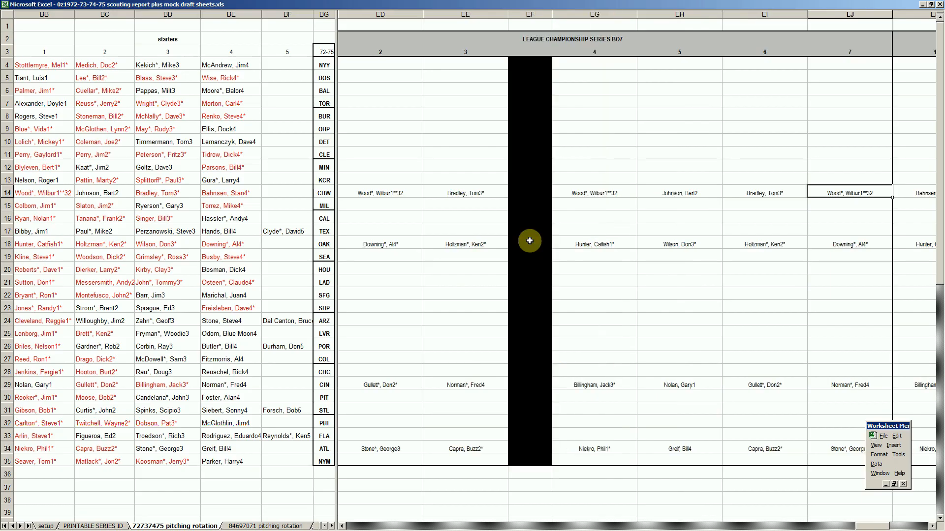
{"action": "key", "text": "Left"}
{"action": "key", "text": "Left"}
{"action": "key", "text": "Left"}
{"action": "key", "text": "Left"}
{"action": "key", "text": "Left"}
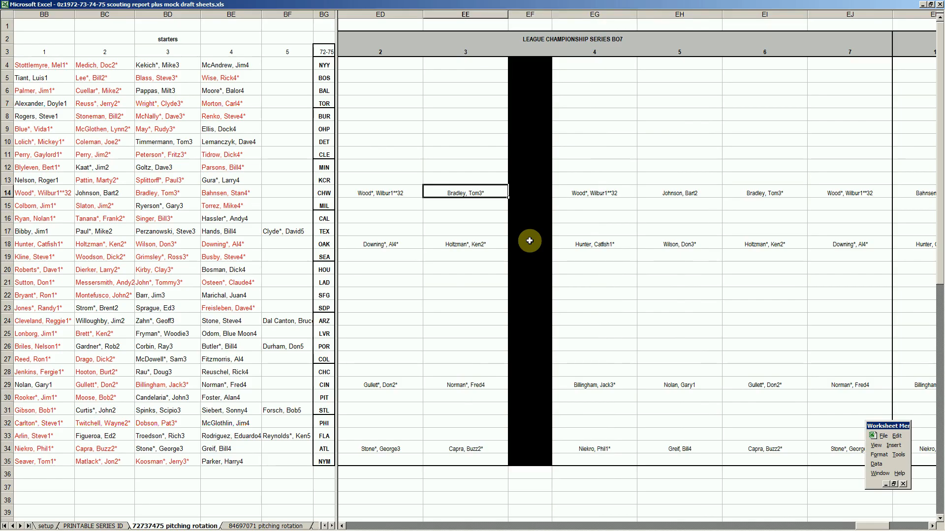
Follow CHW's rotation from League Championship Series game 3 to game 1 of the following series, and back to game 5.
{"action": "key", "text": "Right"}
{"action": "key", "text": "Right"}
{"action": "key", "text": "Right"}
{"action": "key", "text": "Right"}
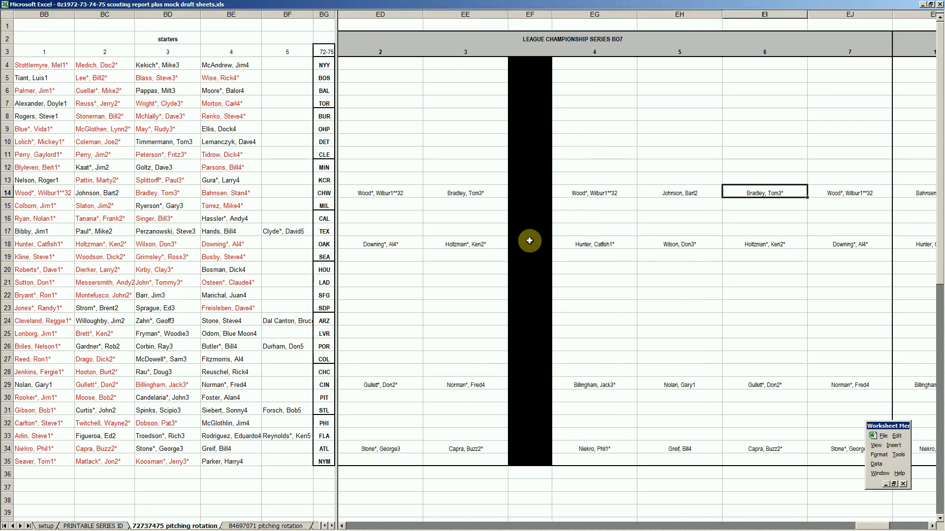
{"action": "key", "text": "Right"}
{"action": "key", "text": "Right"}
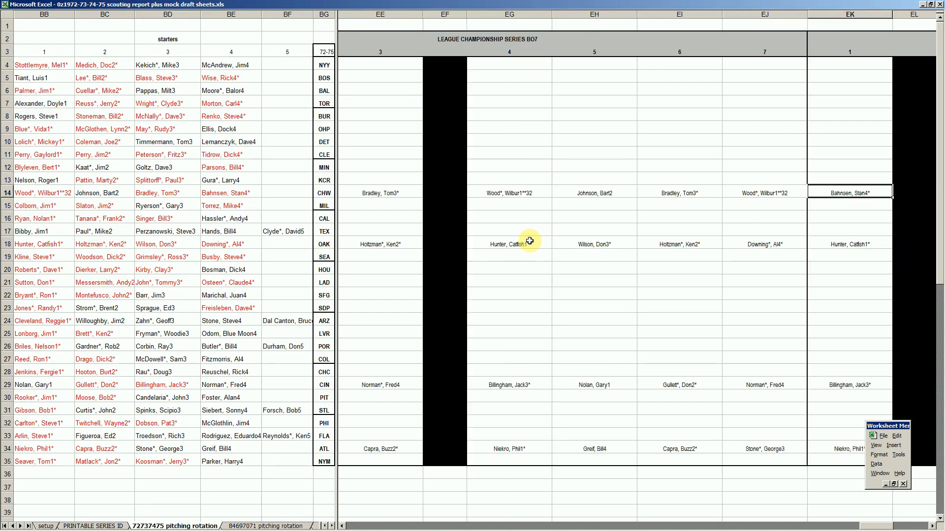
{"action": "key", "text": "Left"}
{"action": "key", "text": "Left"}
{"action": "key", "text": "Left"}
{"action": "key", "text": "Left"}
{"action": "key", "text": "Left"}
{"action": "key", "text": "Left"}
{"action": "key", "text": "Left"}
{"action": "key", "text": "Left"}
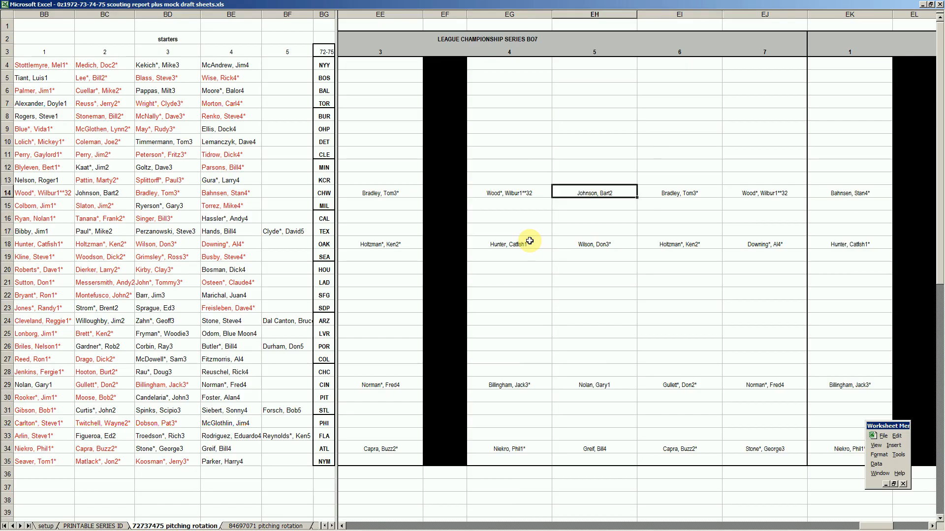
Trace CHW's scheduled starters from game 5 back to game 1 of the League Championship Series.
{"action": "key", "text": "Left"}
{"action": "key", "text": "Right"}
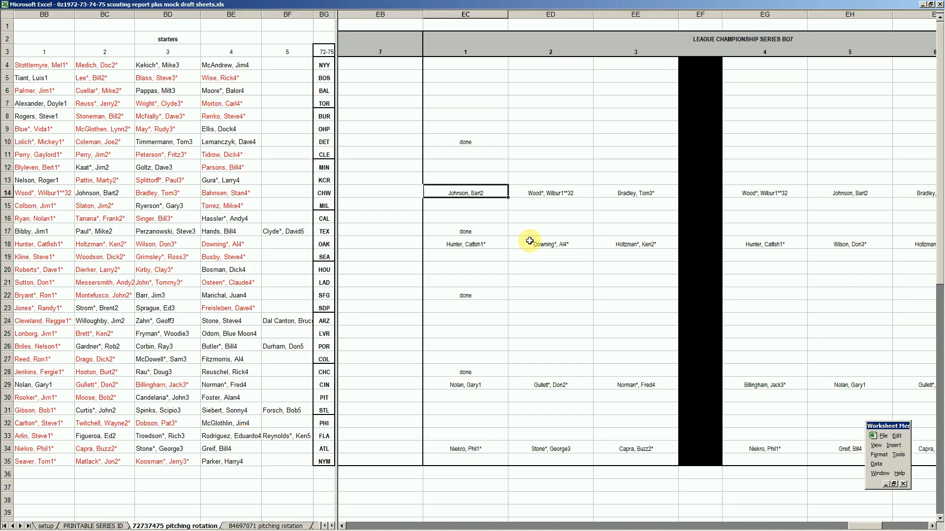
{"action": "key", "text": "Left"}
{"action": "key", "text": "Right"}
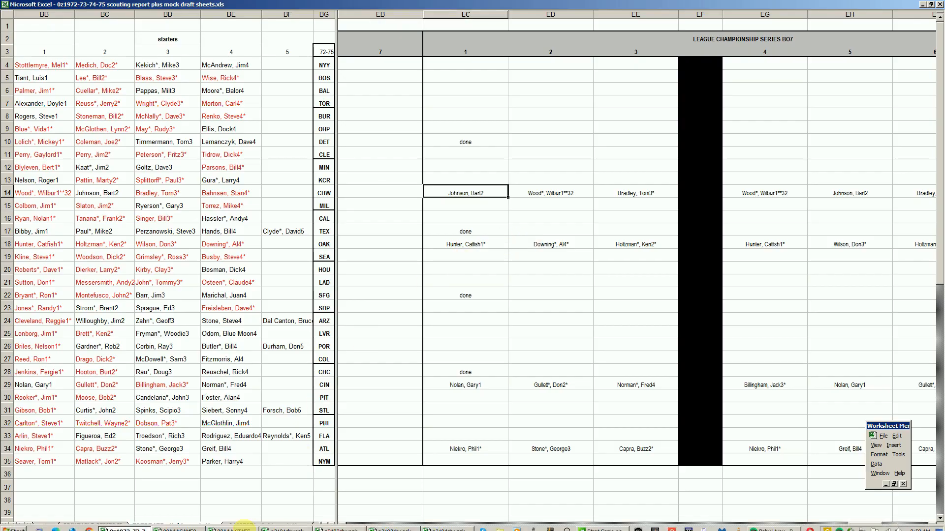
Bring up the a2101chwoak.xls scoresheet and review CHW's first inning and OAK's second and third innings.
{"action": "left_click", "coordinate": [264, 525]}
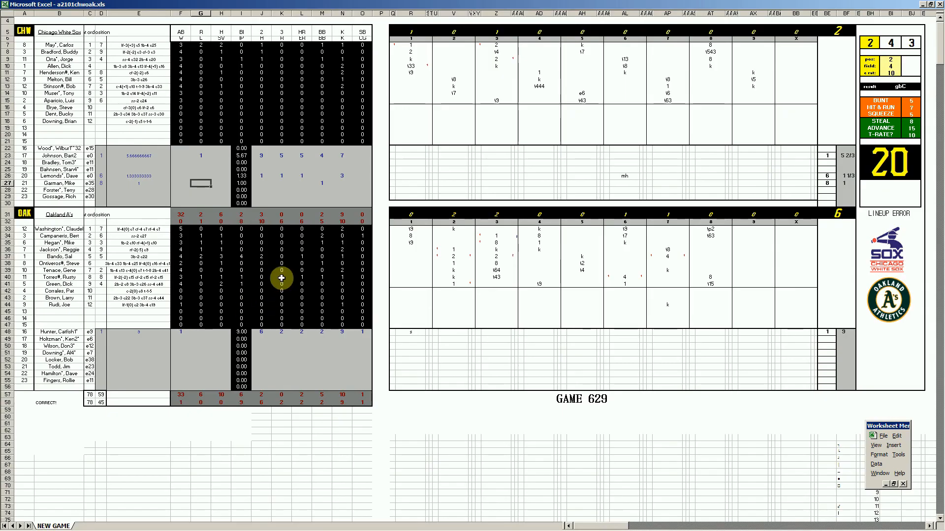
{"action": "left_click", "coordinate": [417, 65]}
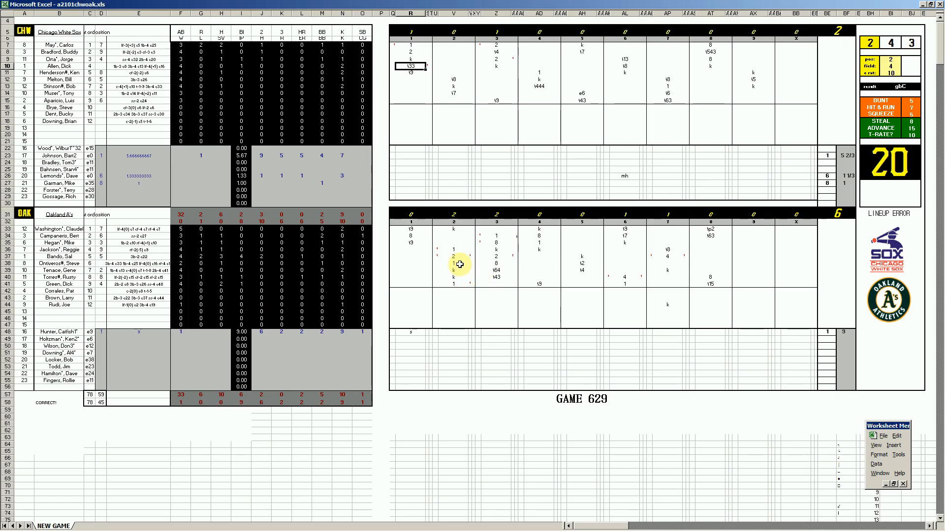
{"action": "left_click", "coordinate": [448, 250]}
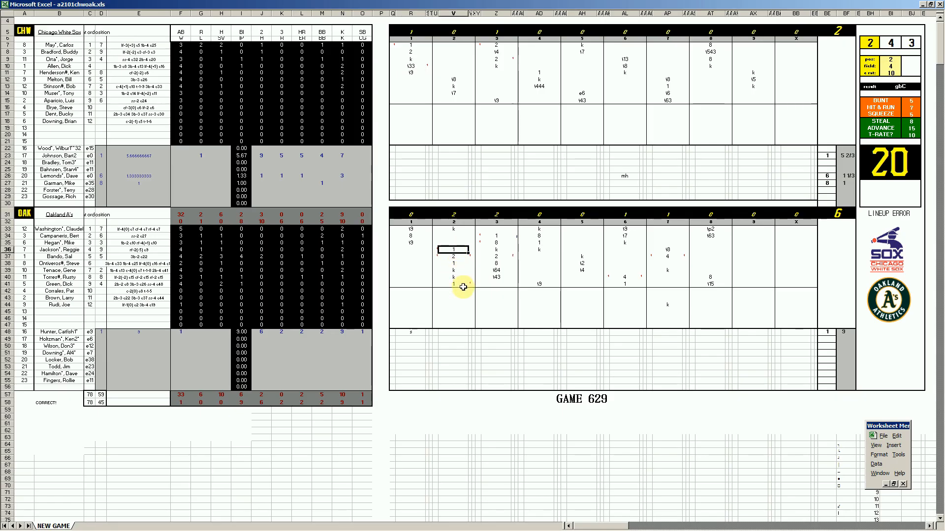
{"action": "left_click", "coordinate": [455, 285]}
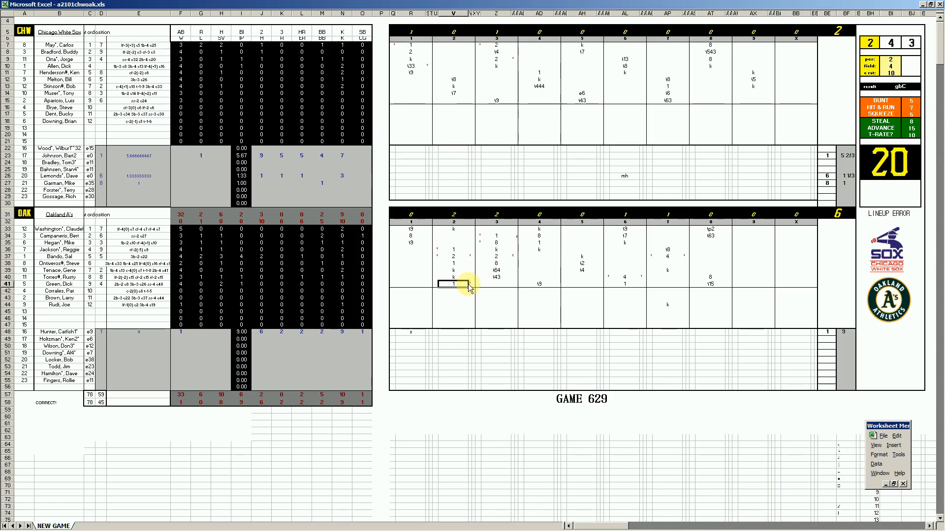
{"action": "left_click", "coordinate": [497, 256]}
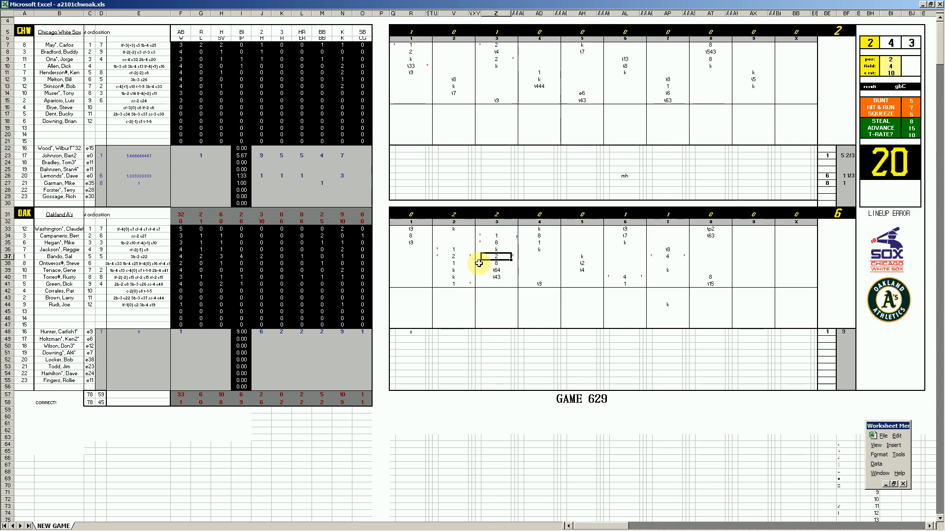
{"action": "left_click", "coordinate": [453, 257]}
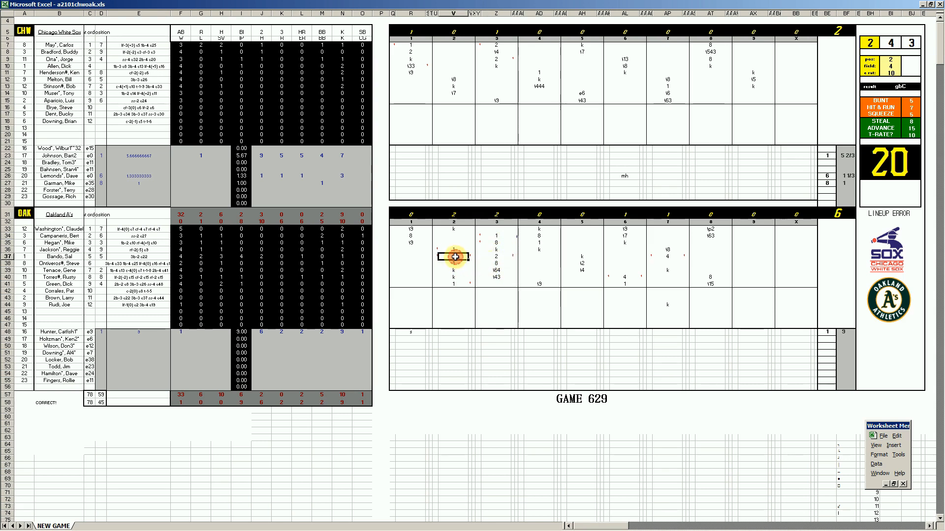
Review OAK's plays in the third, sixth and seventh innings of game 629.
{"action": "left_click", "coordinate": [498, 242]}
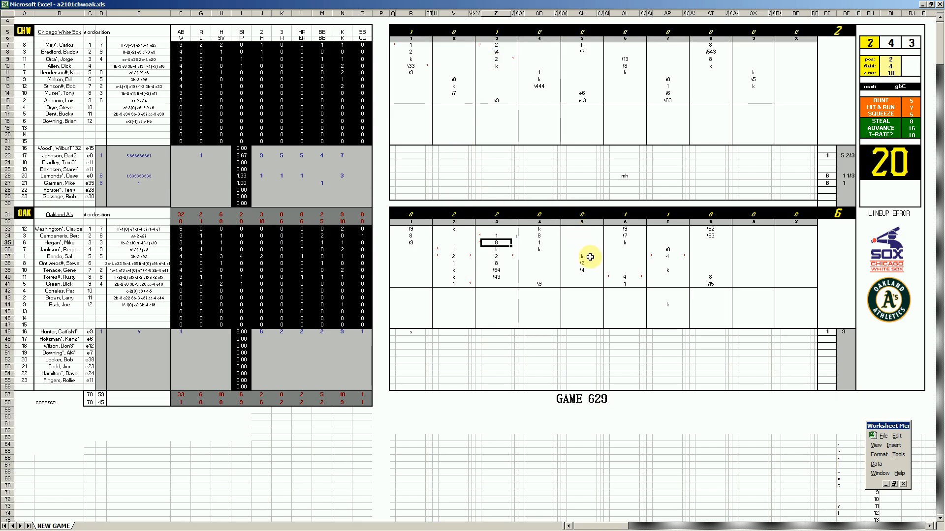
{"action": "left_click", "coordinate": [627, 276]}
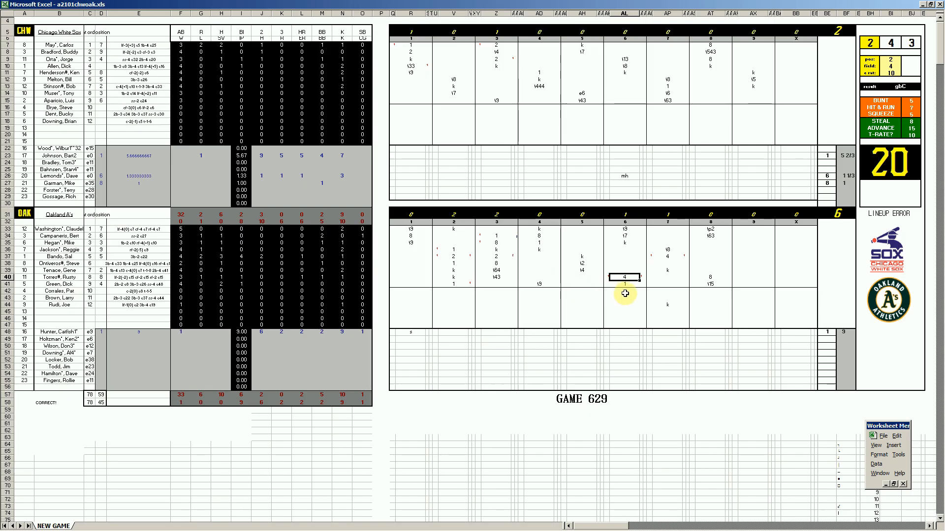
{"action": "left_click", "coordinate": [667, 256]}
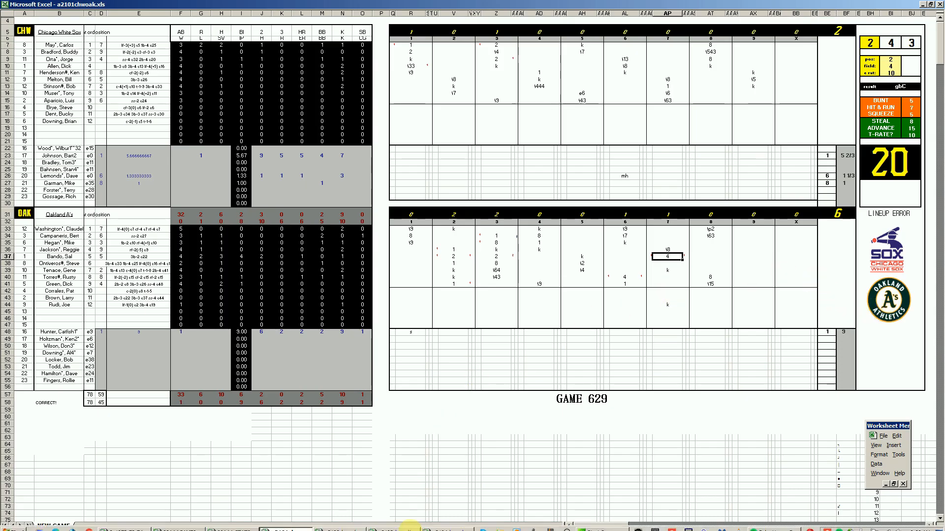
Close the a2101chwoak.xls workbook without saving changes.
{"action": "right_click", "coordinate": [286, 526]}
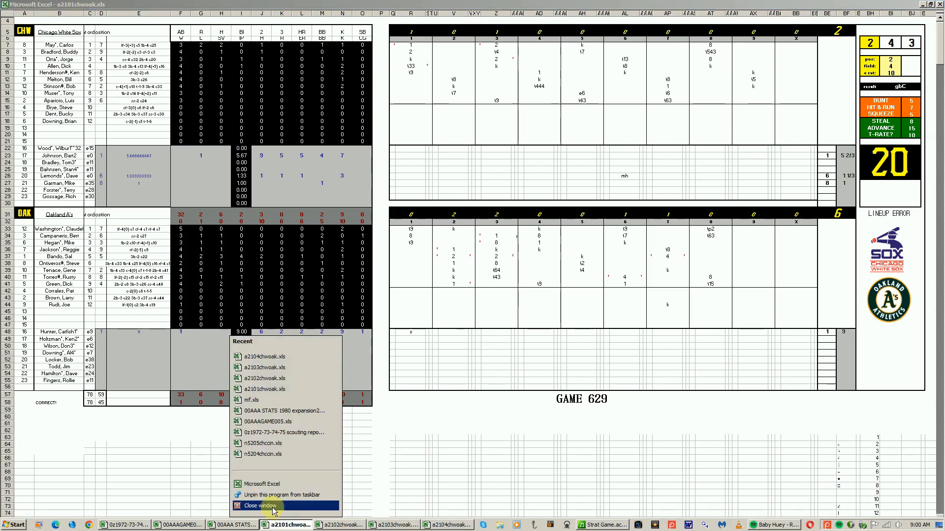
{"action": "left_click", "coordinate": [272, 507]}
{"action": "left_click", "coordinate": [467, 293]}
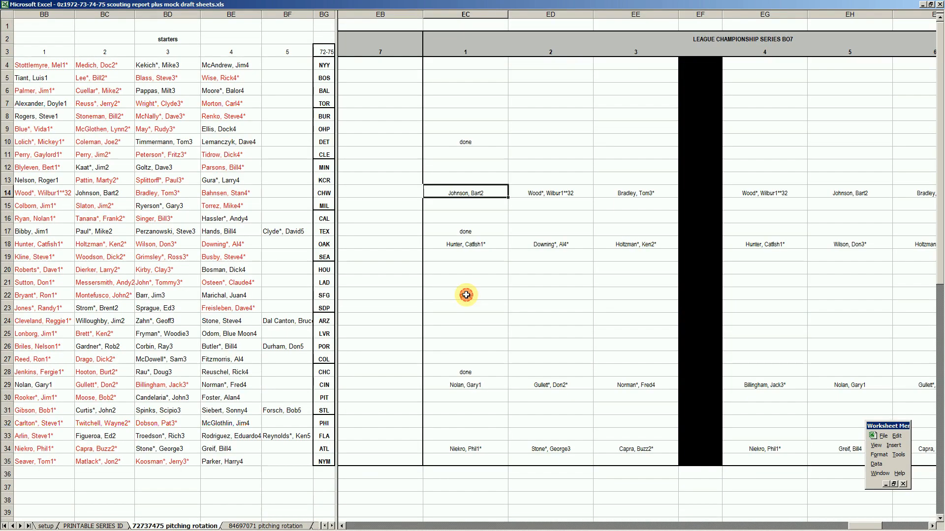
Switch to the a2102chwoak.xls scoresheet and review CHW's plays in the first three innings of game 630.
{"action": "left_click", "coordinate": [294, 526]}
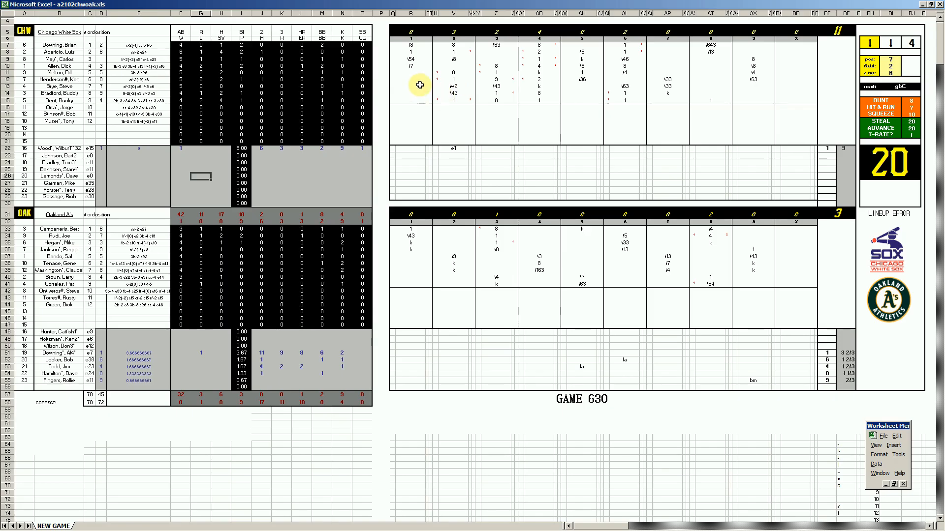
{"action": "left_click", "coordinate": [416, 52]}
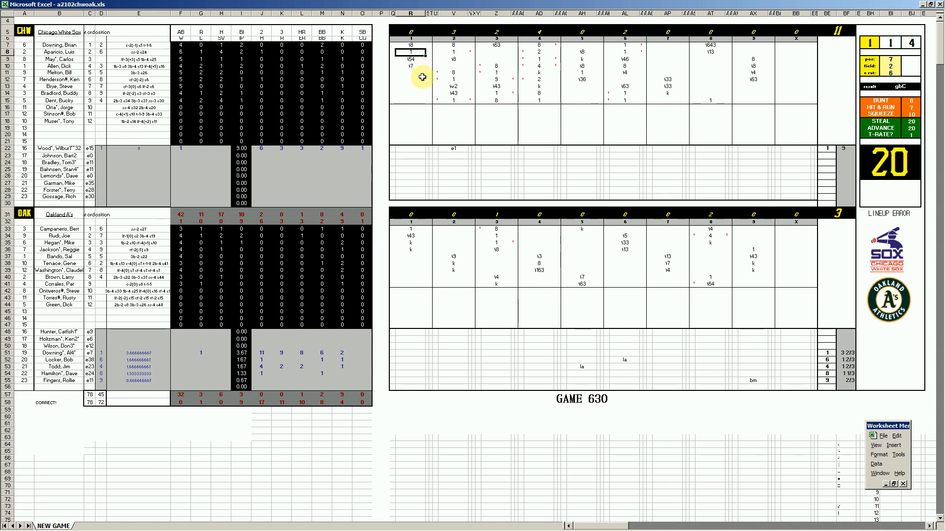
{"action": "left_click", "coordinate": [456, 81]}
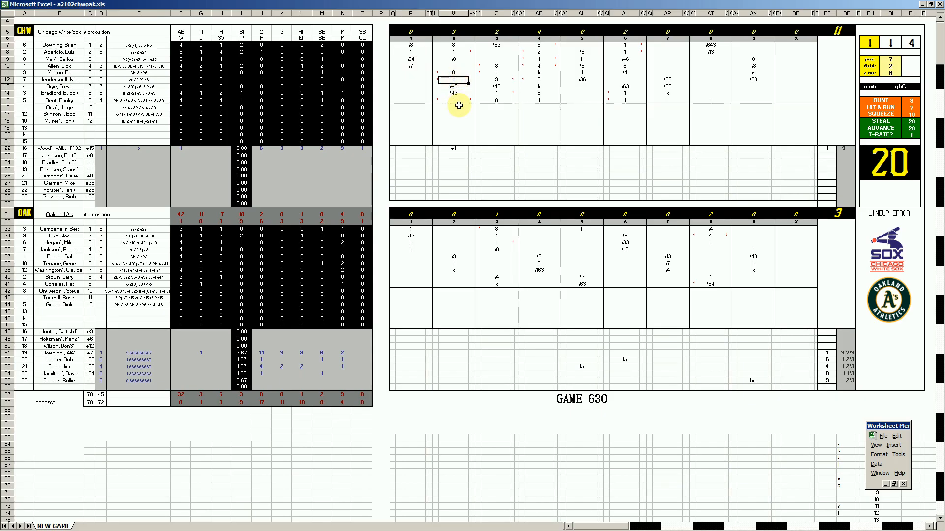
{"action": "left_click", "coordinate": [457, 102]}
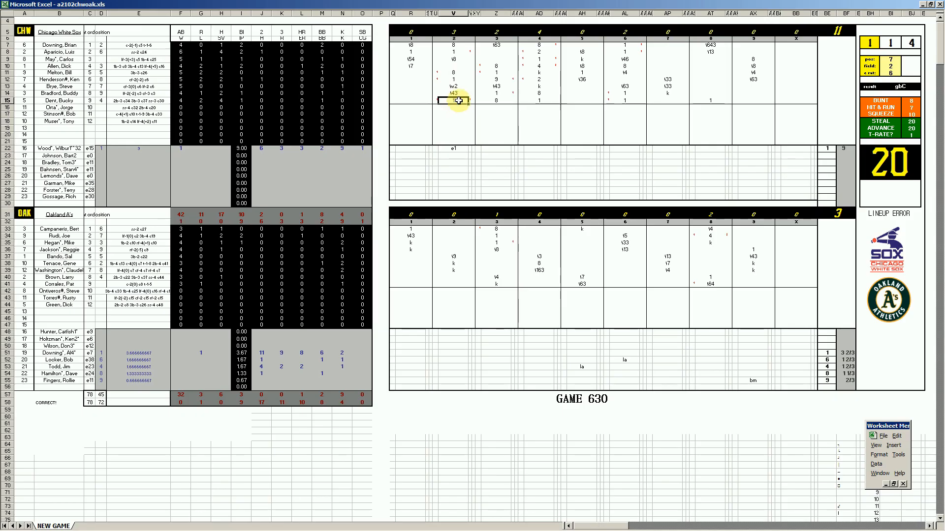
{"action": "left_click", "coordinate": [497, 73]}
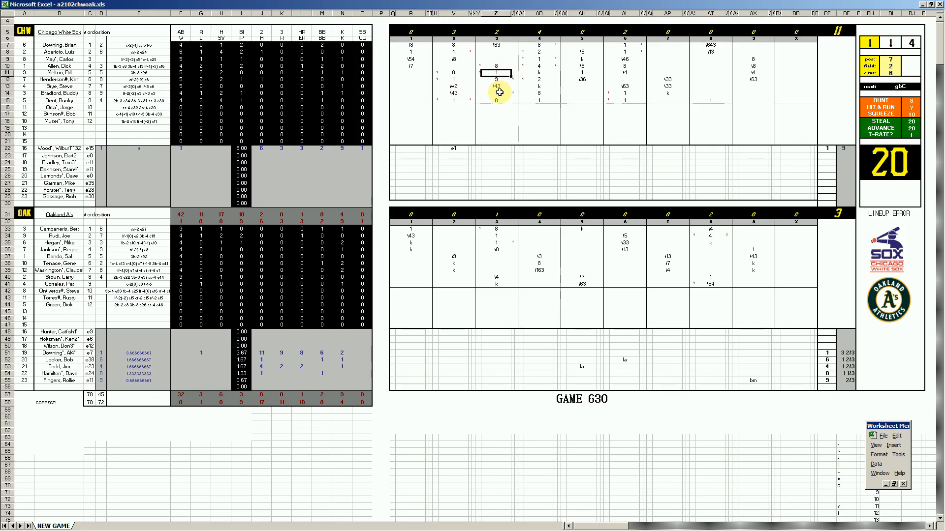
{"action": "left_click", "coordinate": [499, 92]}
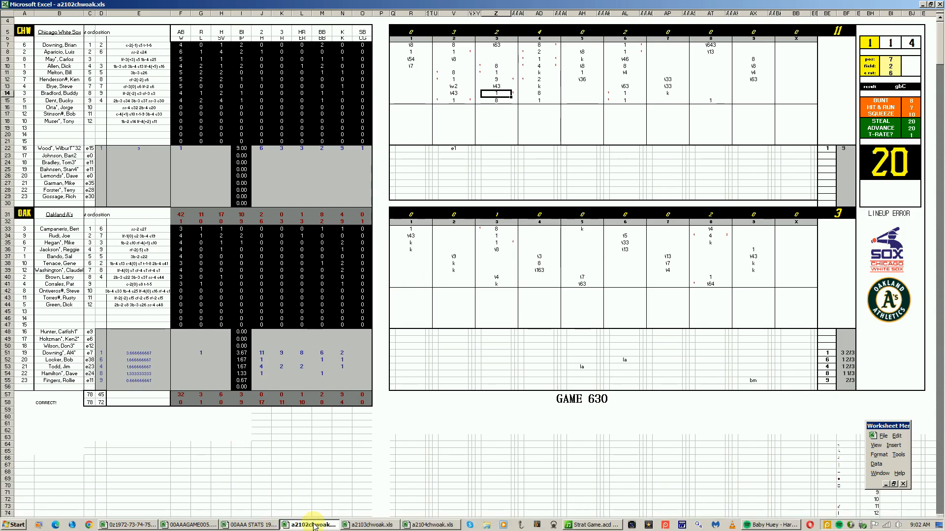
Close the a2102chwoak.xls workbook without saving changes.
{"action": "right_click", "coordinate": [308, 525]}
{"action": "left_click", "coordinate": [305, 506]}
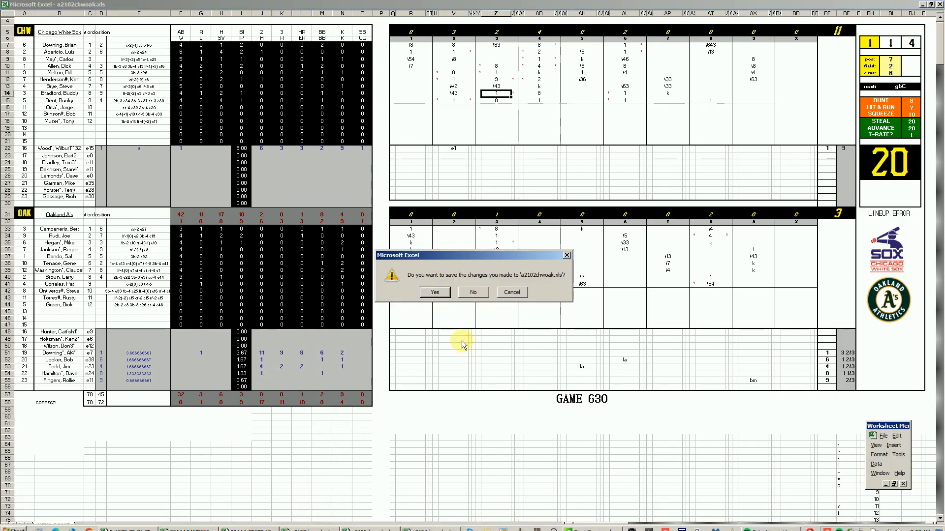
{"action": "left_click", "coordinate": [475, 293]}
Switch to the a2103chwoak.xls scoresheet and review OAK's first and fourth innings and CHW's fifth inning.
{"action": "left_click", "coordinate": [354, 526]}
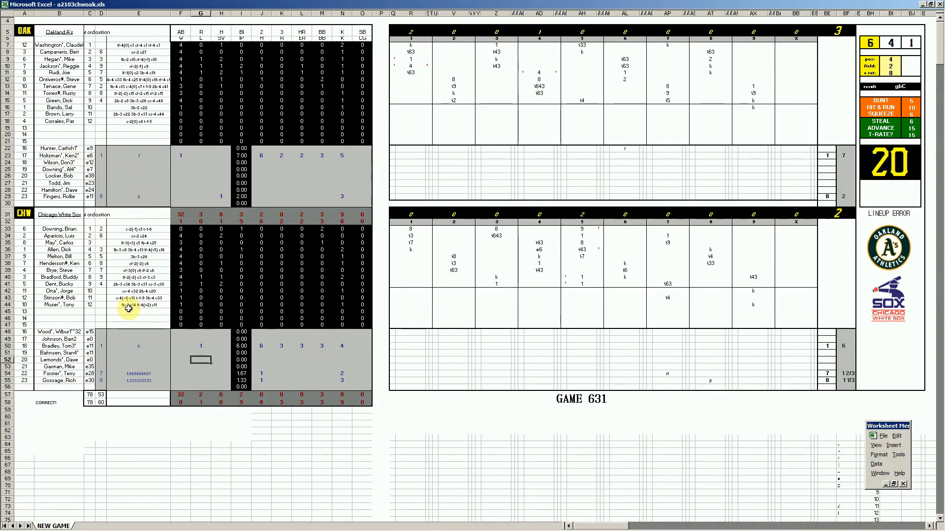
{"action": "left_click", "coordinate": [413, 59]}
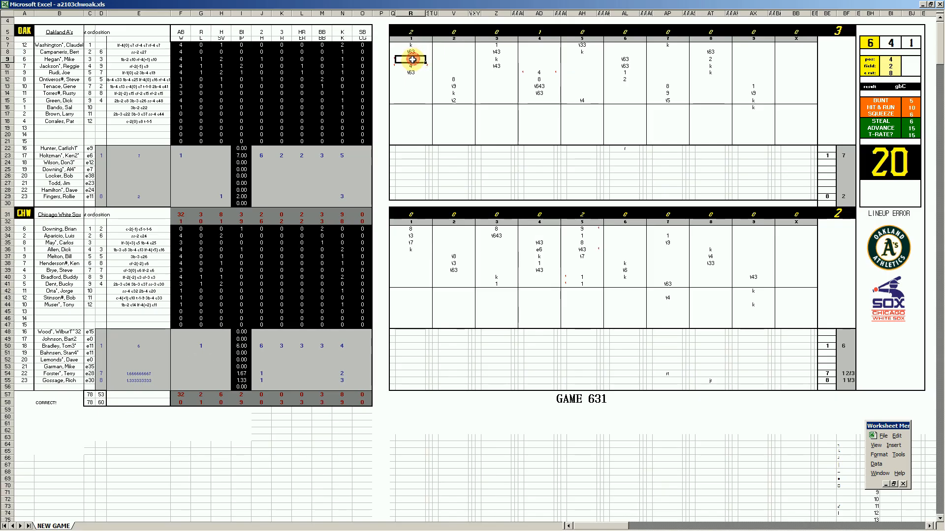
{"action": "left_click", "coordinate": [413, 66]}
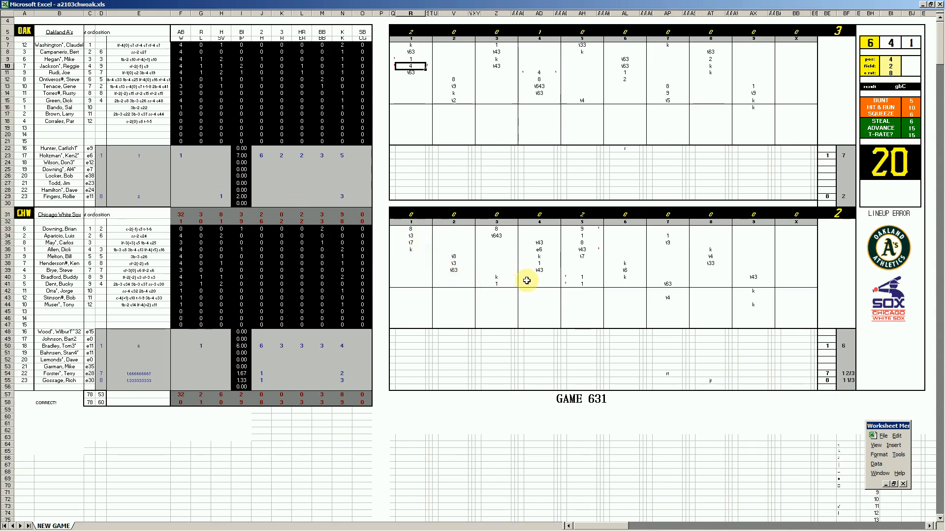
{"action": "left_click", "coordinate": [543, 72]}
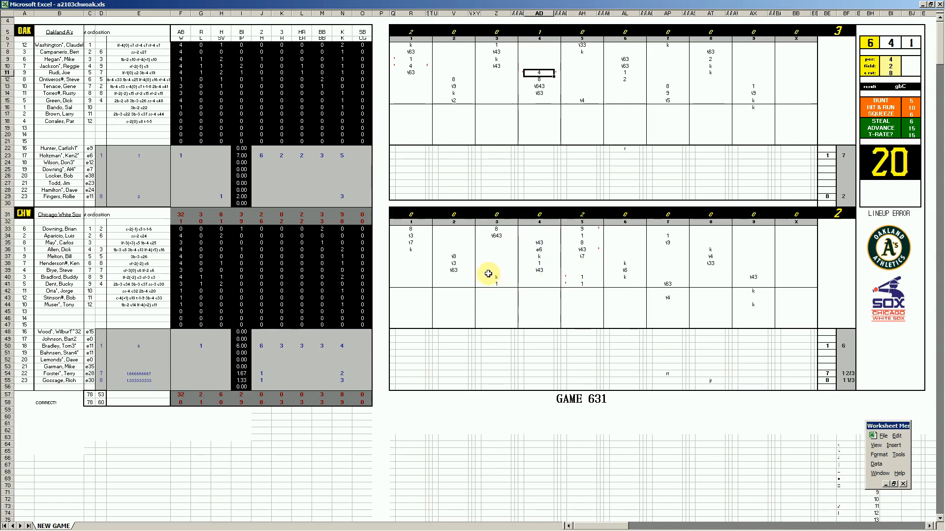
{"action": "left_click", "coordinate": [583, 256]}
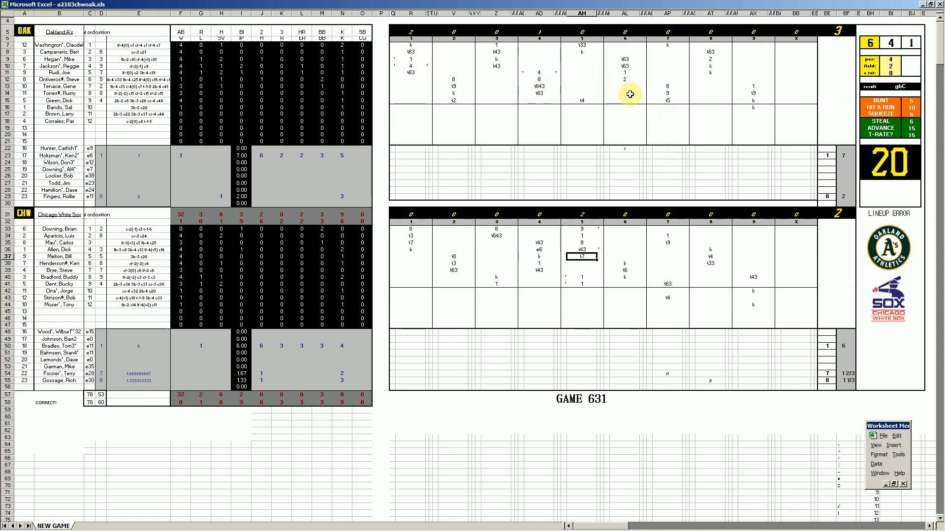
Go over OAK's plays in the first and fourth innings and in innings seven to nine of game 631.
{"action": "left_click", "coordinate": [412, 65]}
{"action": "left_click", "coordinate": [540, 72]}
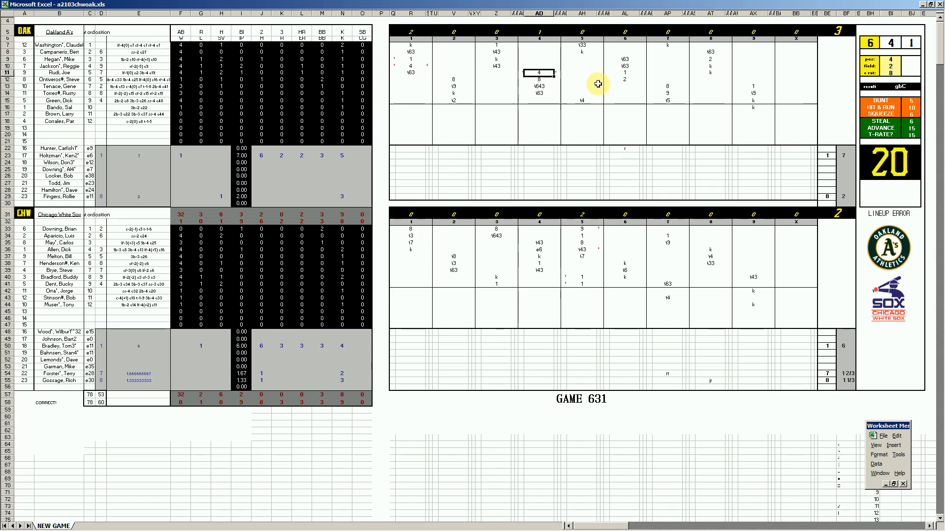
{"action": "left_click", "coordinate": [668, 86]}
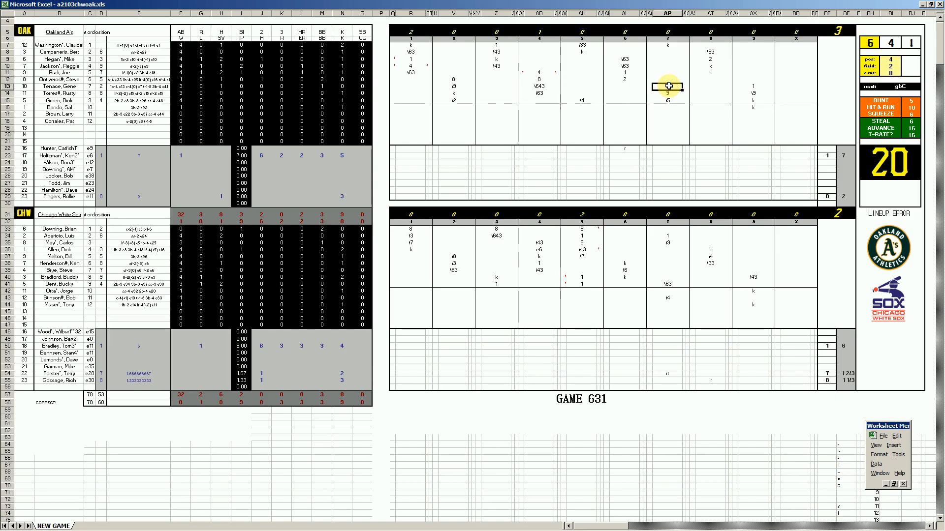
{"action": "type", "text": "8"}
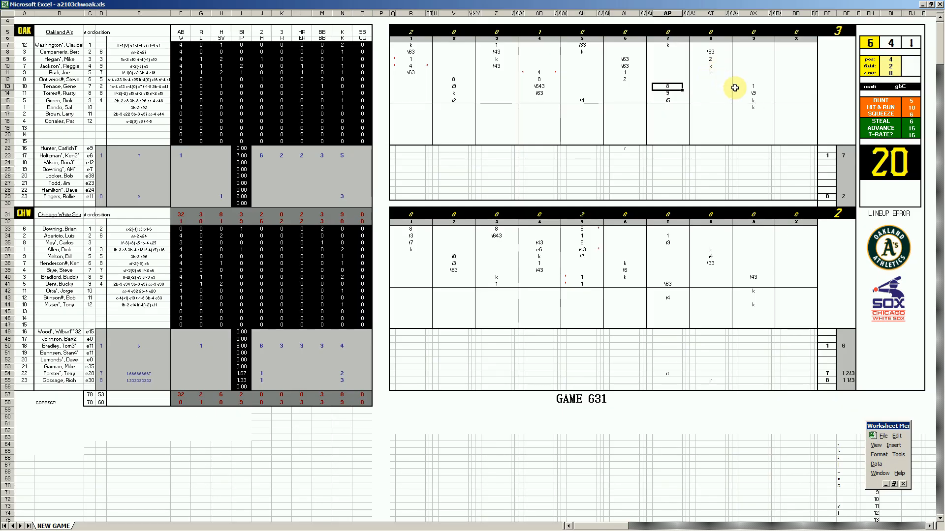
{"action": "left_click_drag", "start_coordinate": [662, 72], "coordinate": [743, 98]}
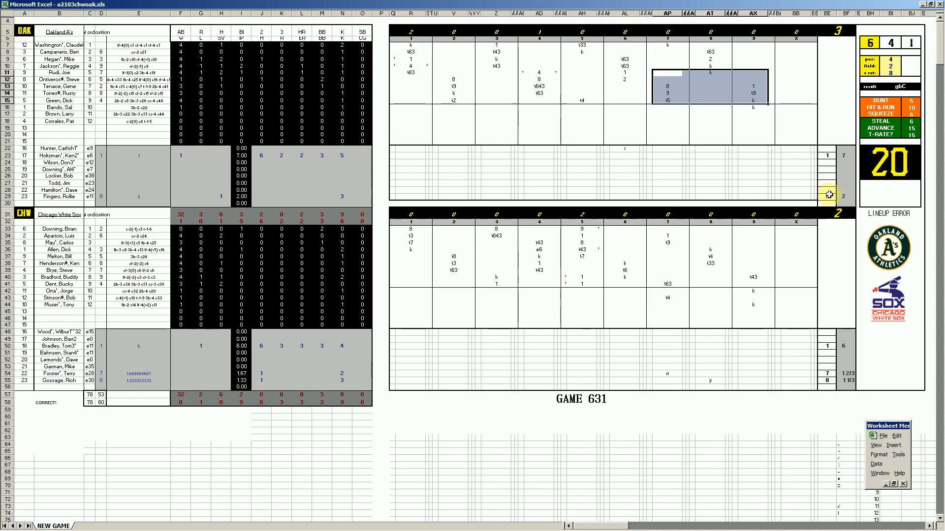
Examine CHW's plays in the eighth and ninth innings of game 631.
{"action": "left_click", "coordinate": [720, 254]}
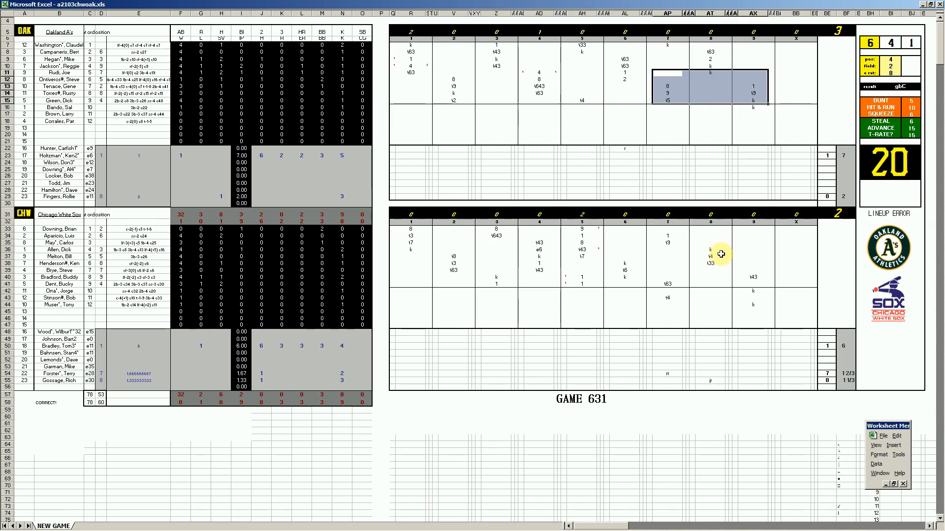
{"action": "left_click", "coordinate": [714, 250]}
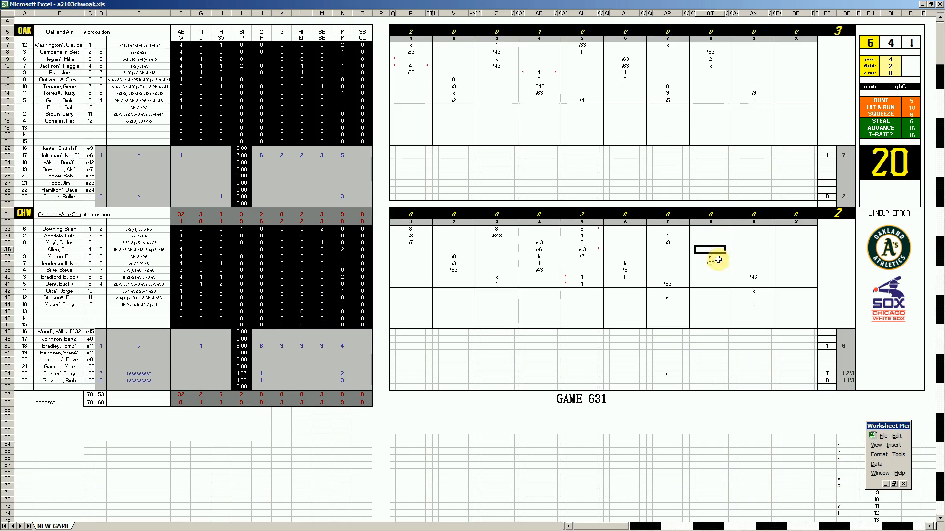
{"action": "left_click", "coordinate": [716, 263]}
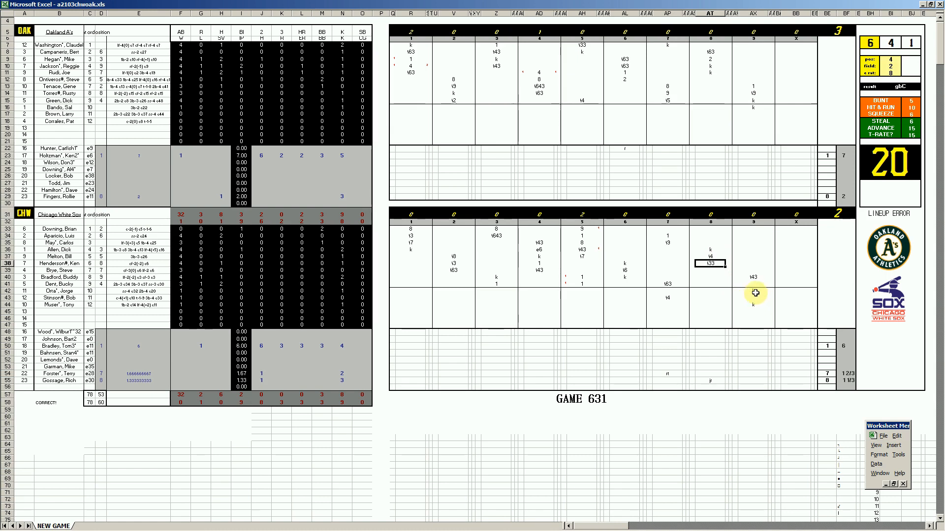
{"action": "left_click", "coordinate": [756, 264]}
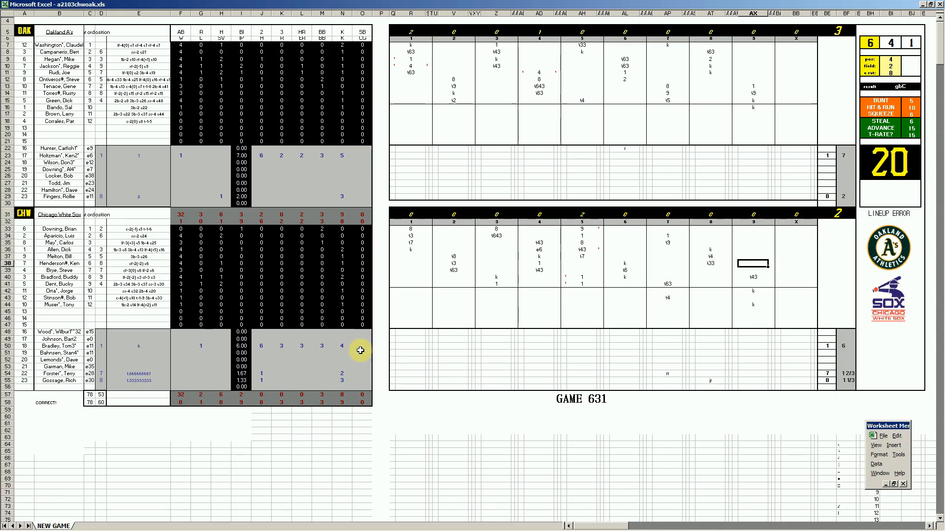
Close the a2103chwoak.xls workbook without saving its changes.
{"action": "mouse_move", "coordinate": [290, 525]}
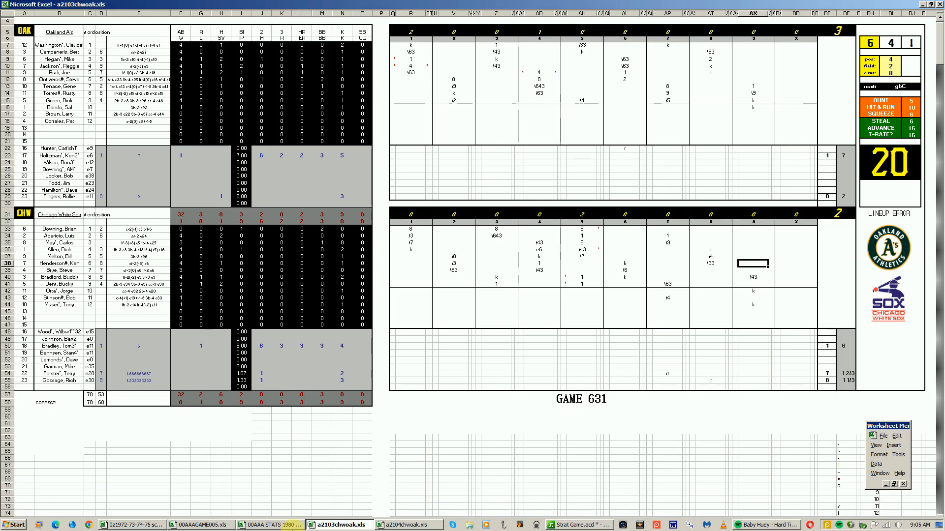
{"action": "right_click", "coordinate": [327, 526]}
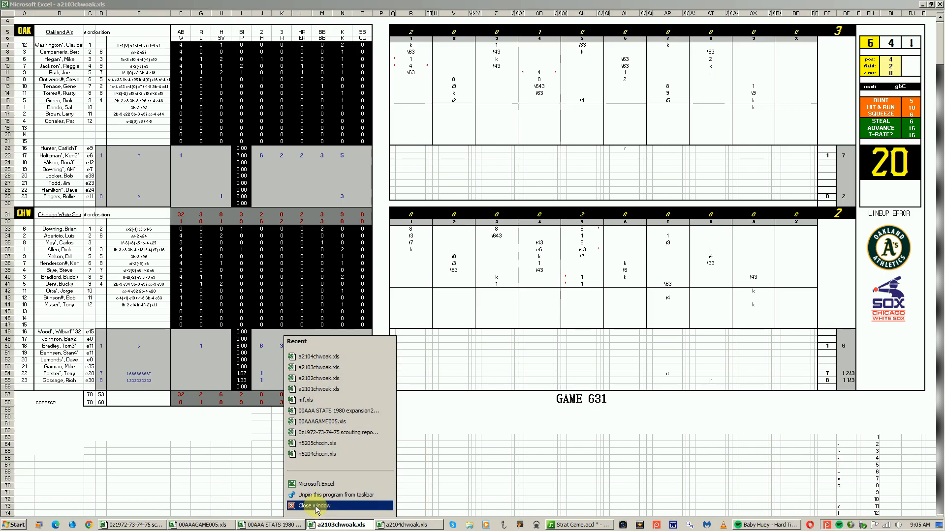
{"action": "left_click", "coordinate": [318, 508]}
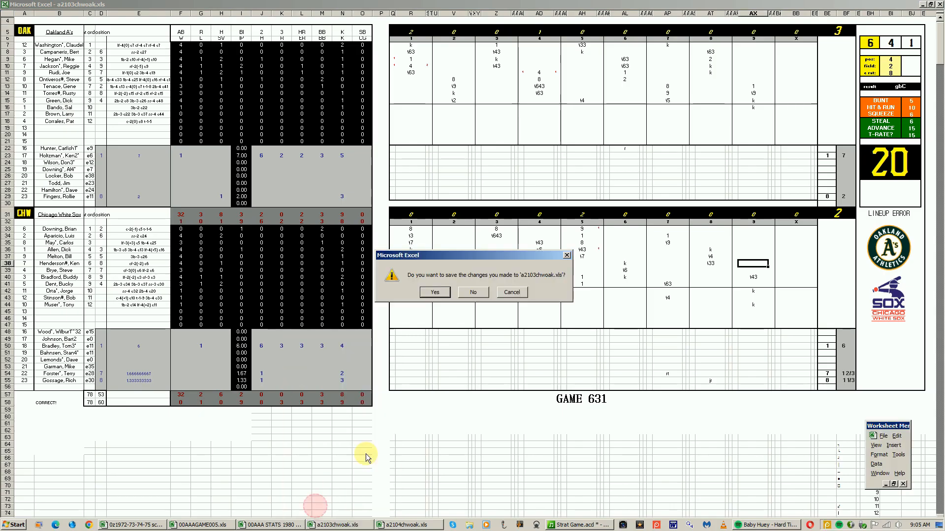
{"action": "left_click", "coordinate": [474, 293]}
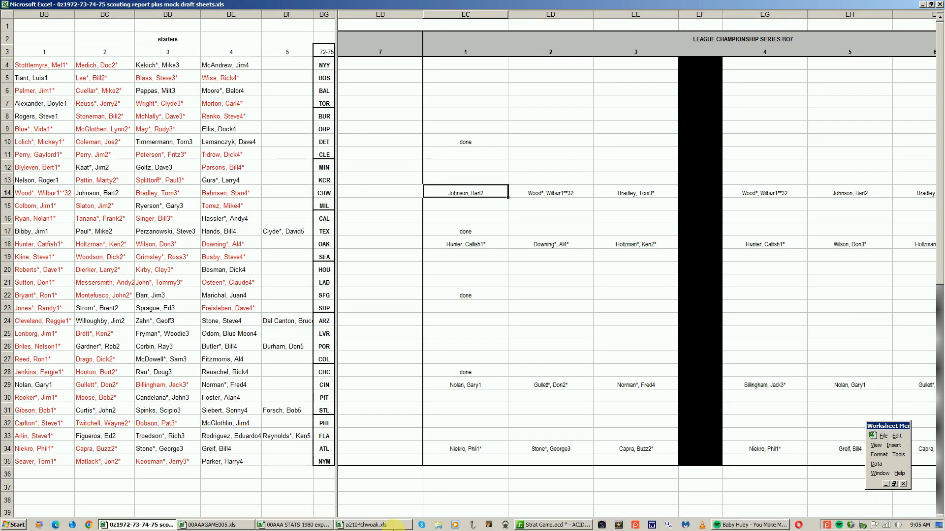
Switch to the a2104chwoak.xls scoresheet and go through OAK's first-inning plays in game 632, batter by batter.
{"action": "left_click", "coordinate": [376, 526]}
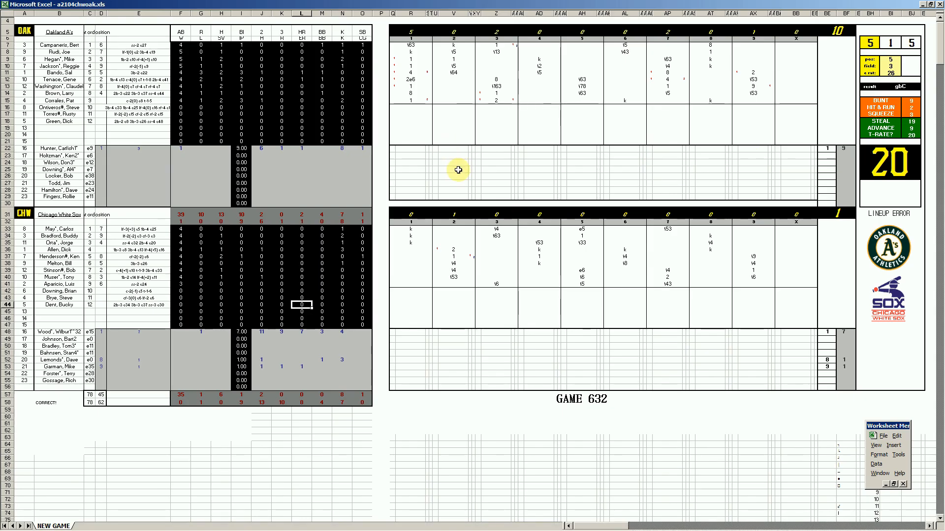
{"action": "left_click", "coordinate": [412, 46]}
{"action": "left_click", "coordinate": [414, 53]}
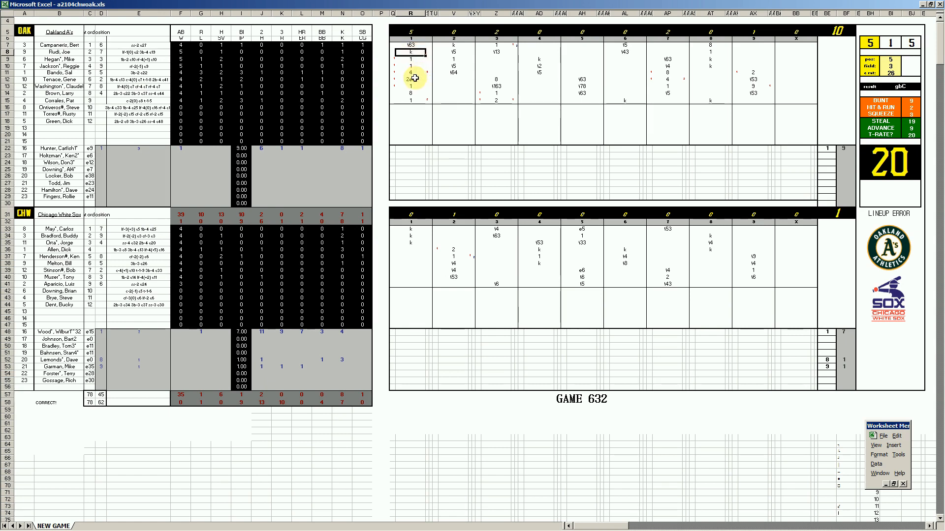
{"action": "left_click", "coordinate": [413, 59]}
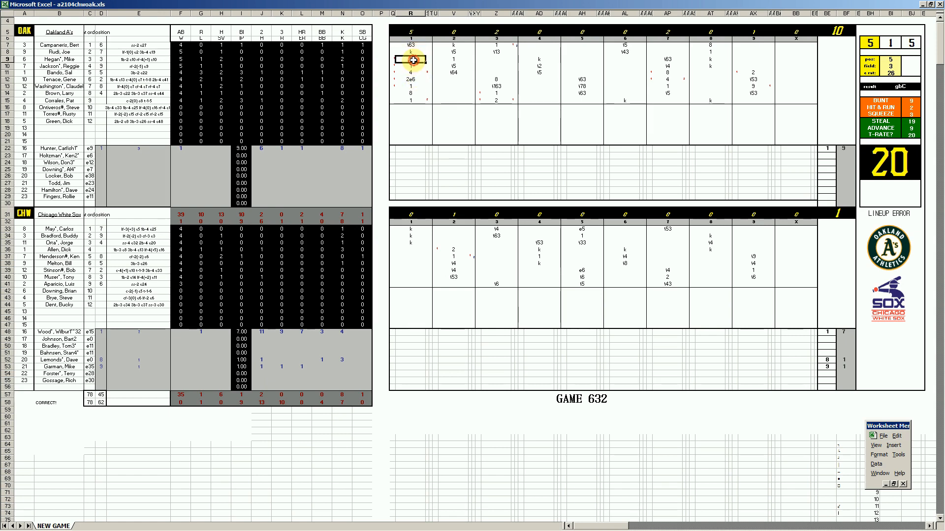
{"action": "left_click", "coordinate": [415, 67]}
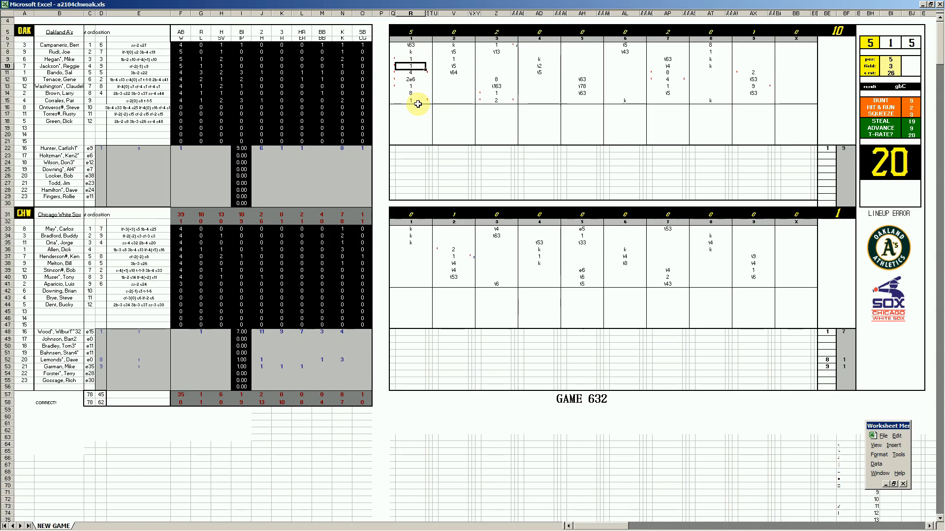
{"action": "left_click", "coordinate": [413, 72]}
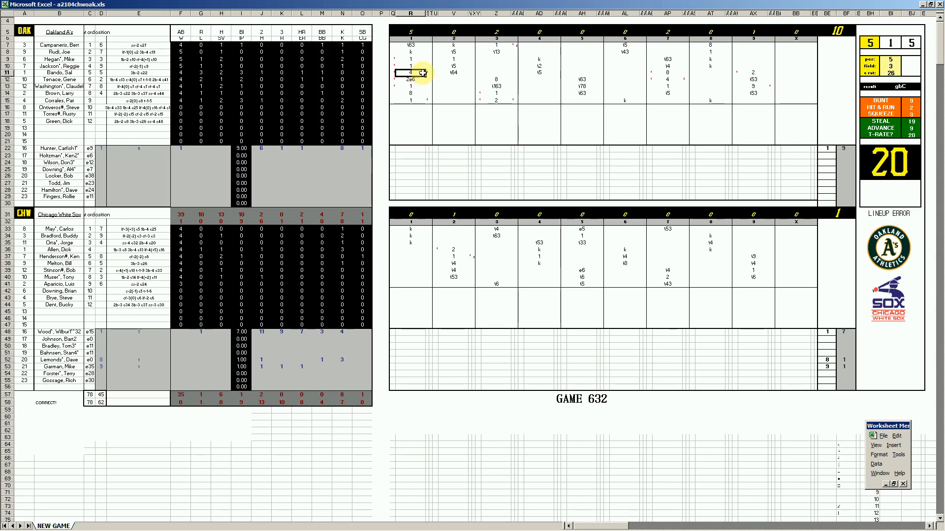
{"action": "left_click", "coordinate": [412, 80]}
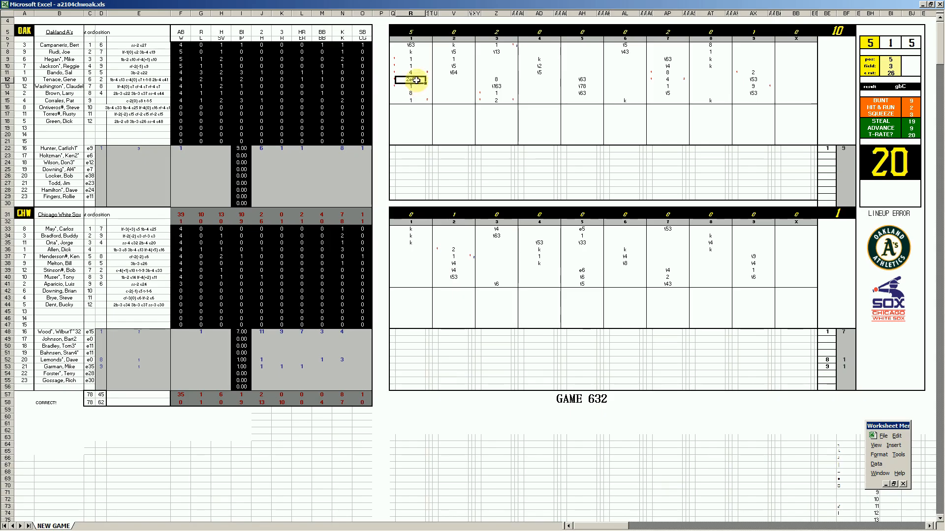
{"action": "left_click", "coordinate": [419, 86]}
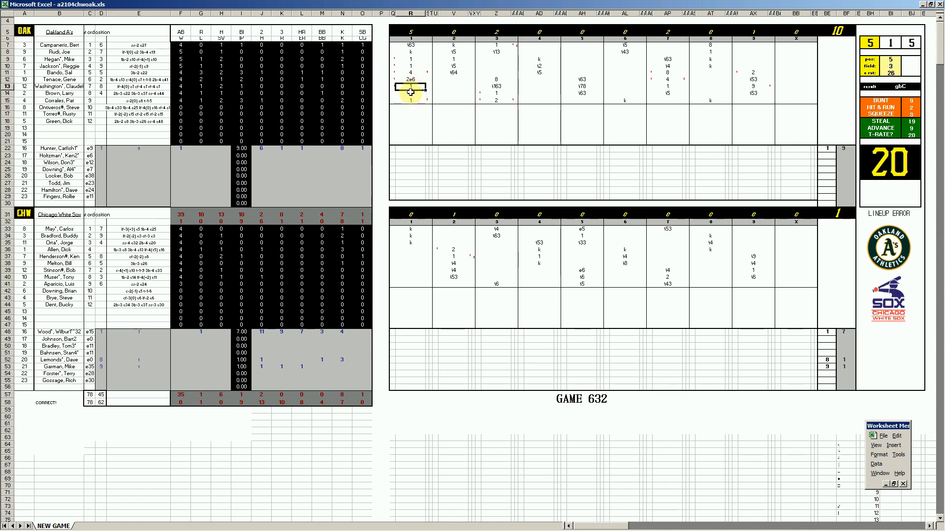
{"action": "left_click", "coordinate": [407, 93]}
{"action": "left_click", "coordinate": [412, 100]}
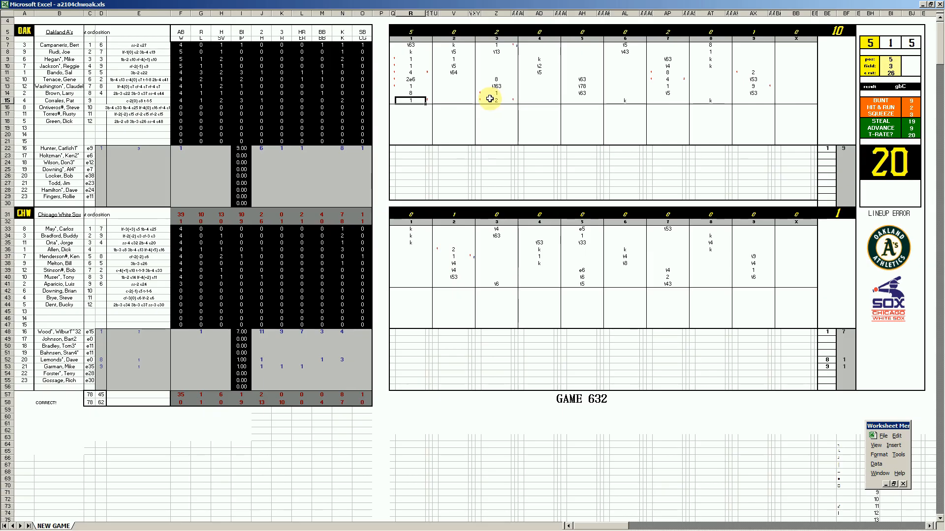
Review OAK's third- and seventh-inning plays in game 632, comparing the bottom two hitters' results across innings one to three.
{"action": "left_click", "coordinate": [498, 80]}
{"action": "left_click", "coordinate": [498, 86]}
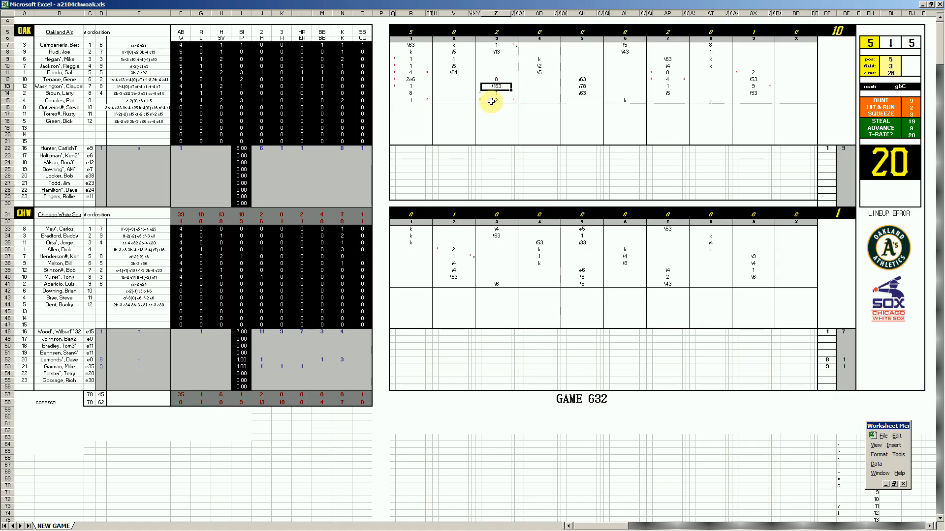
{"action": "left_click", "coordinate": [500, 93]}
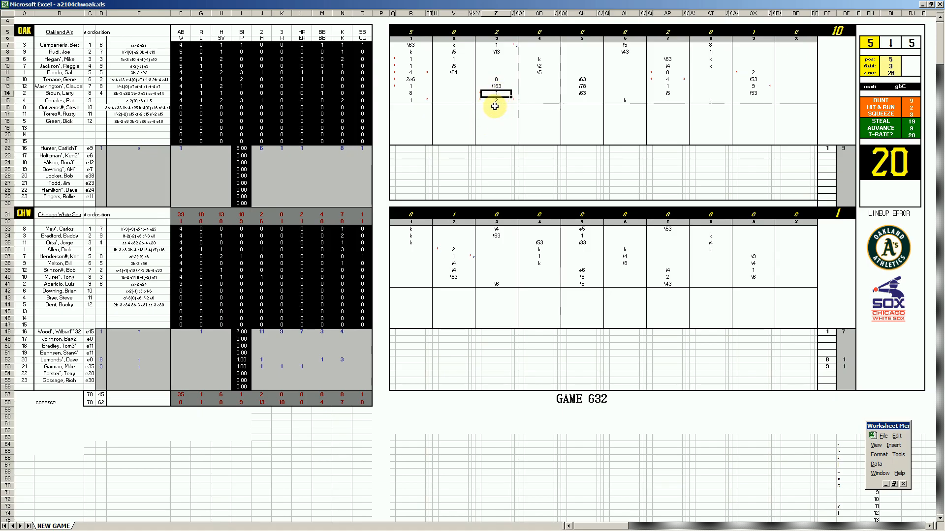
{"action": "left_click", "coordinate": [495, 101]}
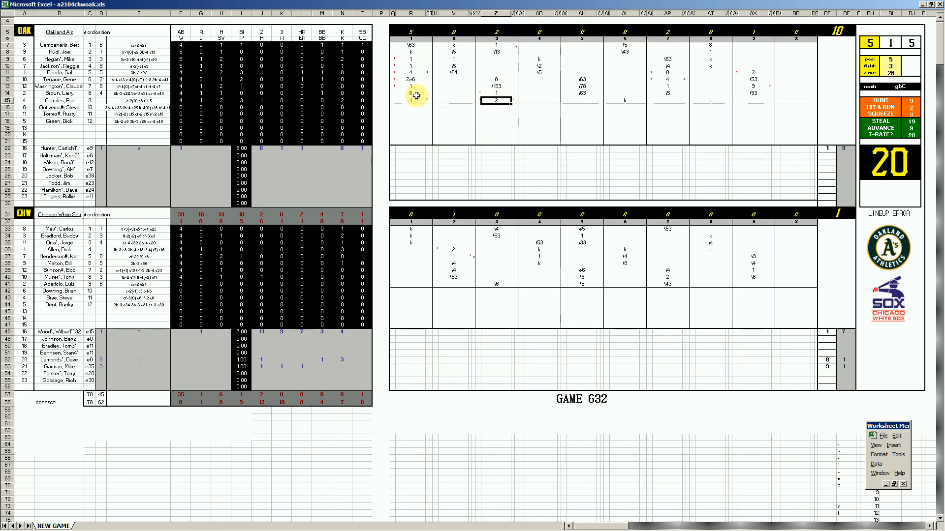
{"action": "left_click_drag", "start_coordinate": [416, 93], "coordinate": [500, 97]}
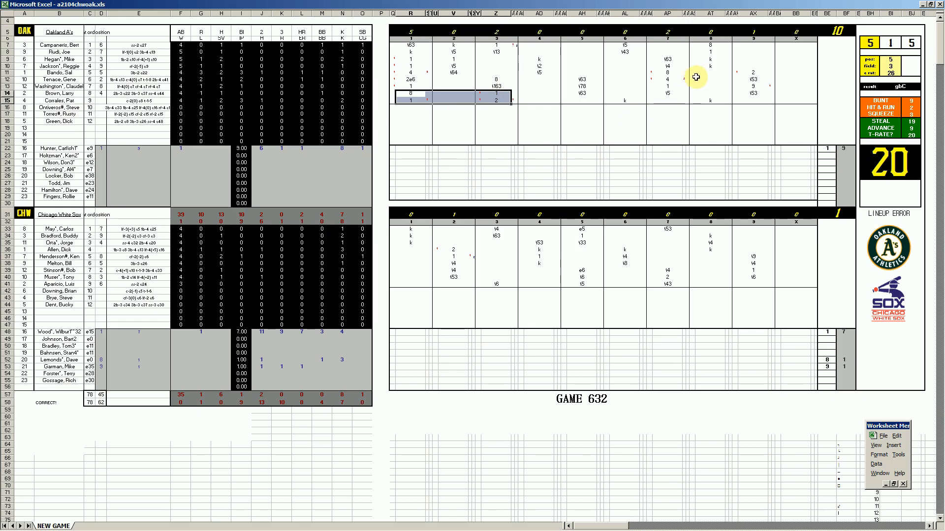
{"action": "left_click", "coordinate": [666, 67]}
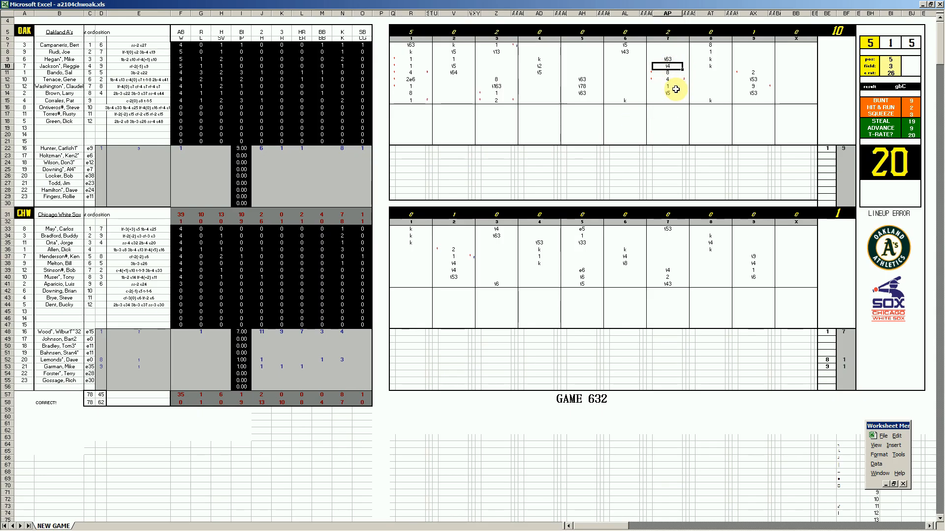
{"action": "left_click", "coordinate": [411, 51]}
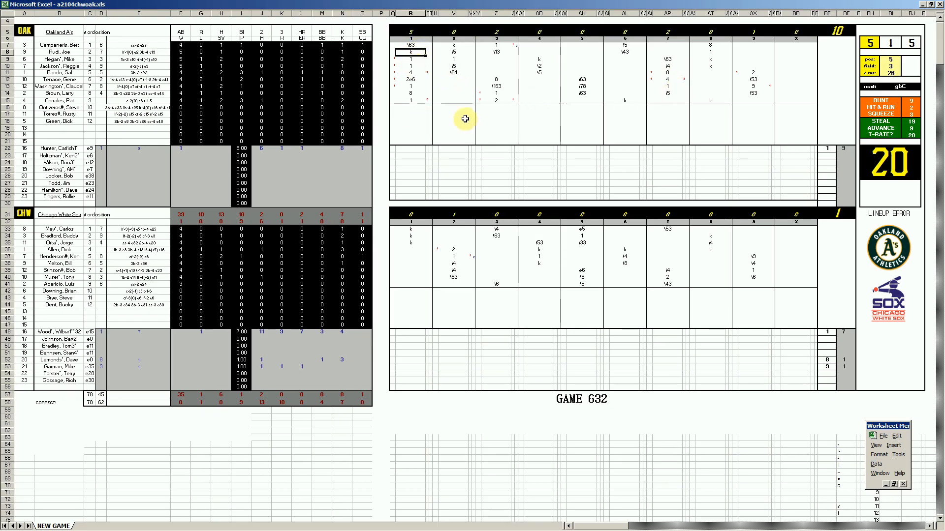
{"action": "left_click", "coordinate": [667, 62]}
{"action": "left_click", "coordinate": [667, 77]}
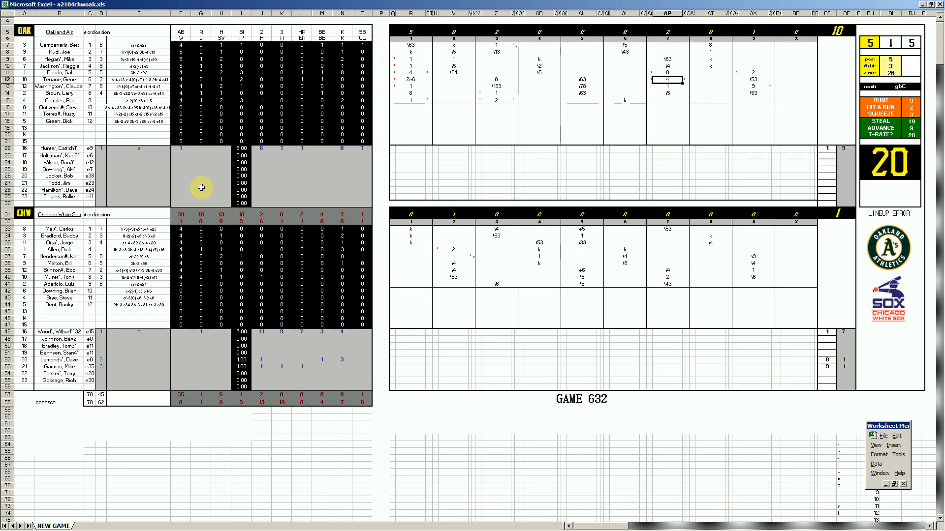
Enter 0 walks in the pitching line of OAK's starter for game 632.
{"action": "left_click", "coordinate": [200, 162]}
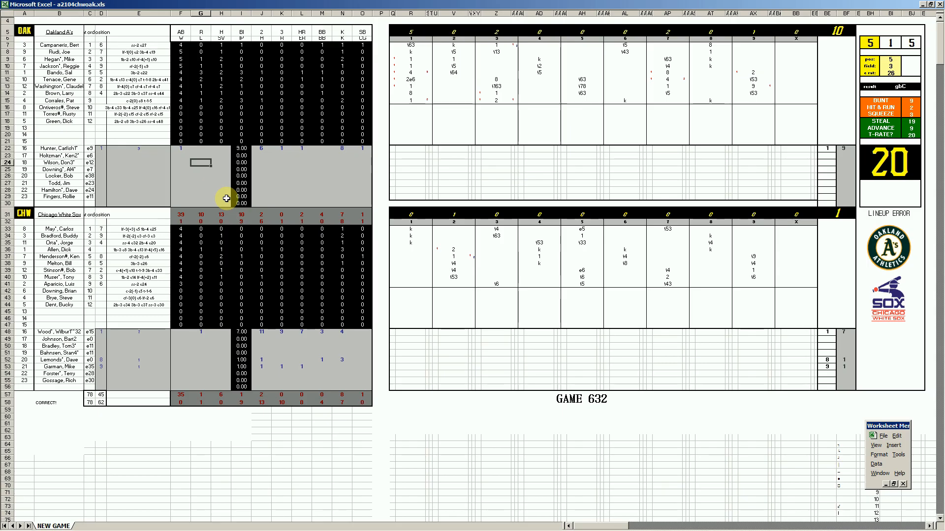
{"action": "left_click", "coordinate": [322, 149]}
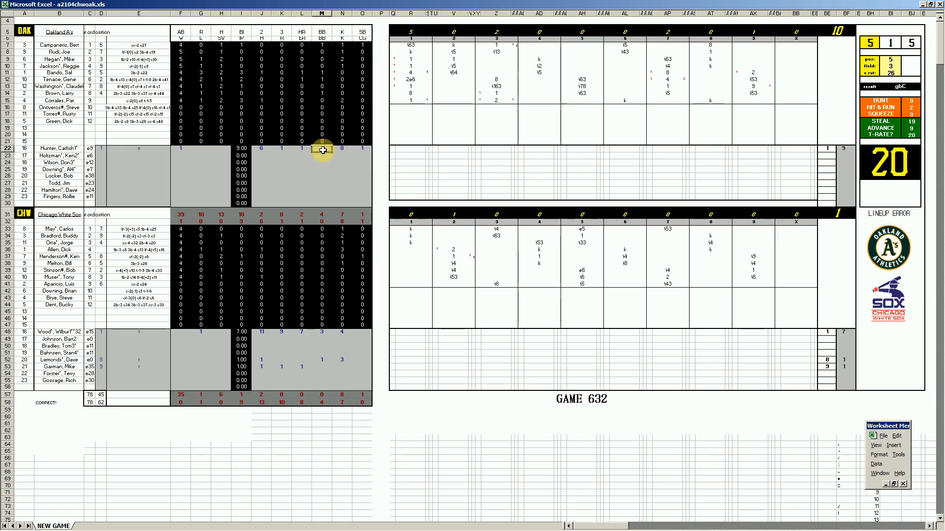
{"action": "type", "text": "0"}
{"action": "key", "text": "Return"}
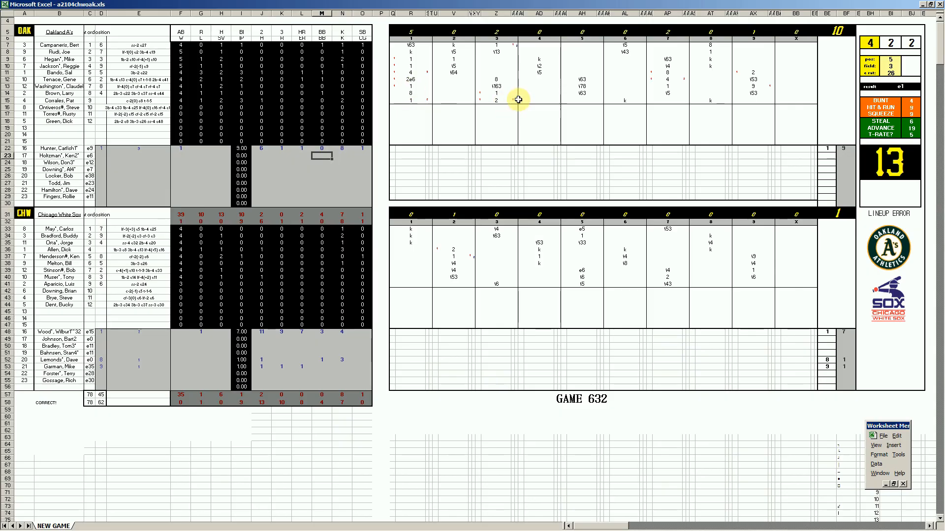
{"action": "left_click", "coordinate": [302, 177]}
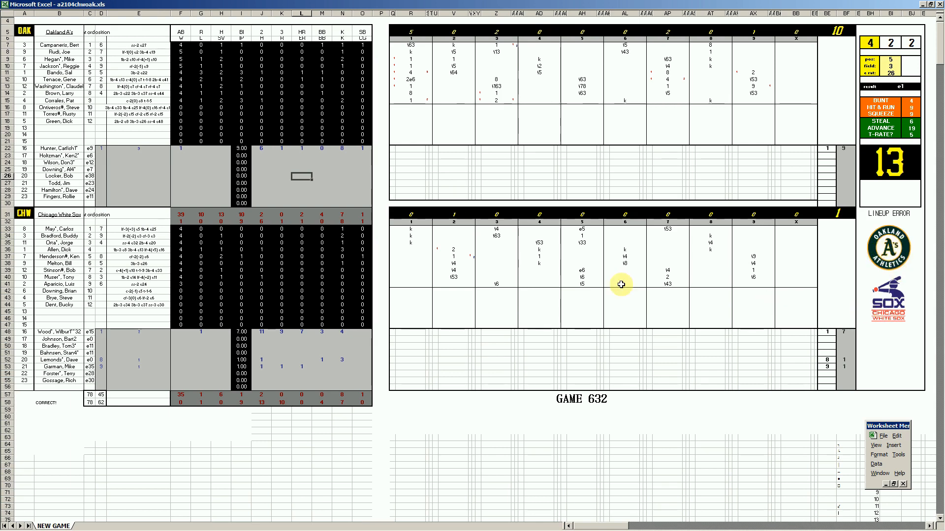
Switch to the STATS sheet of the 00AAA STATS 1980 workbook and check the win-loss totals of OAK's game 632 starter.
{"action": "mouse_move", "coordinate": [239, 529]}
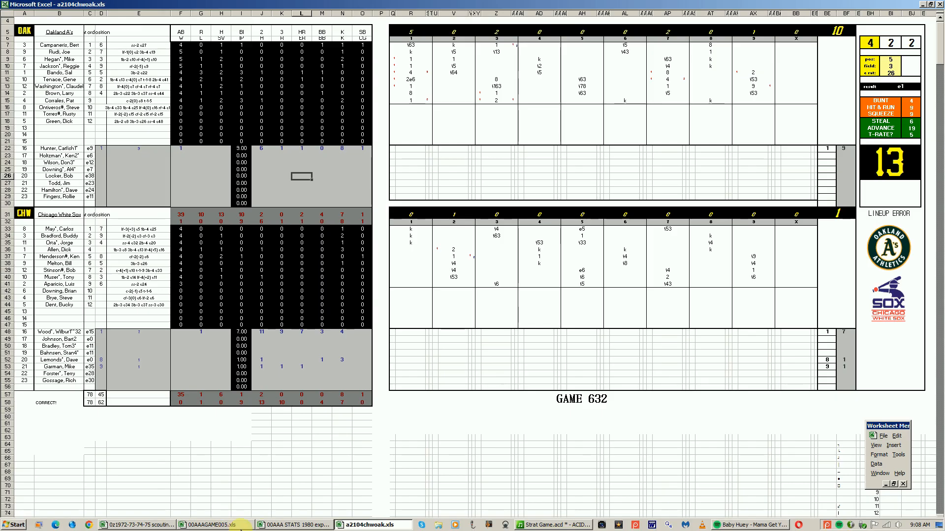
{"action": "left_click", "coordinate": [279, 525]}
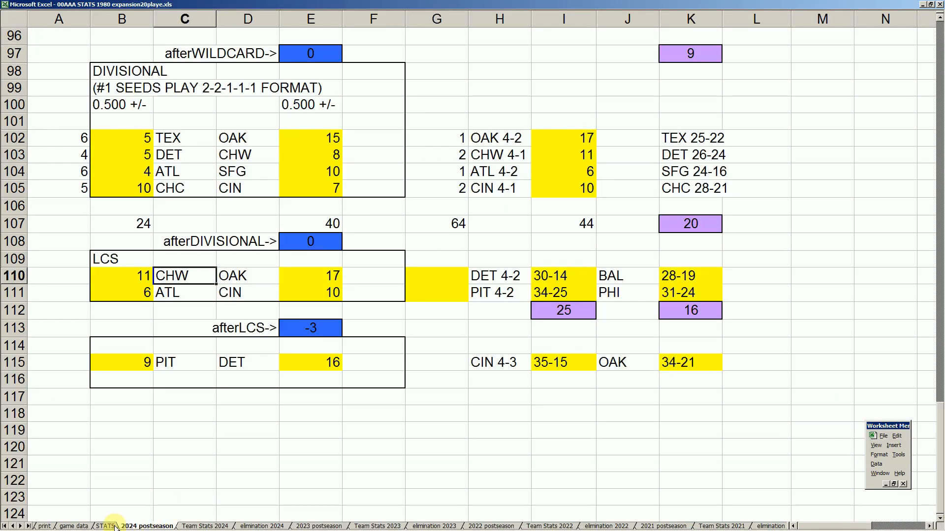
{"action": "left_click", "coordinate": [112, 526]}
{"action": "left_click", "coordinate": [474, 438]}
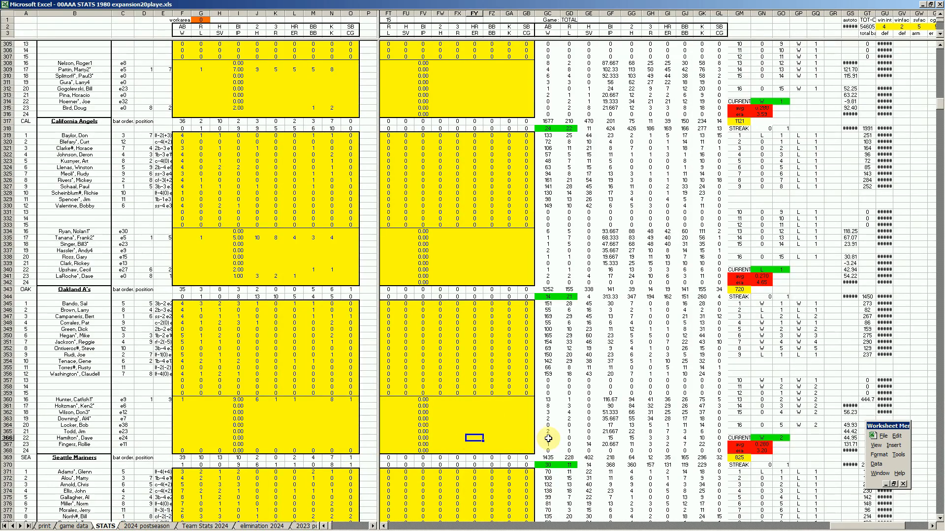
{"action": "left_click_drag", "start_coordinate": [547, 401], "coordinate": [570, 400]}
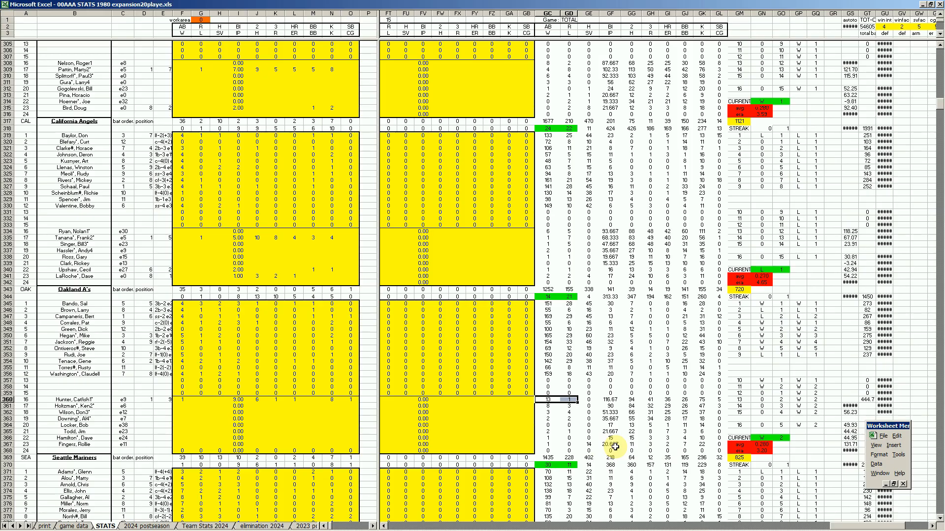
{"action": "left_click", "coordinate": [525, 252]}
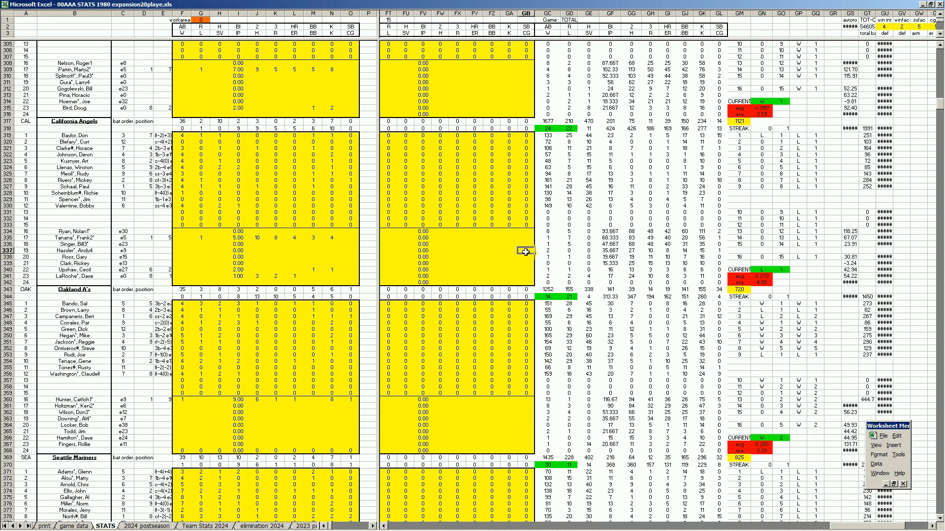
Examine the Chicago White Sox pitchers' total records and innings, including the four relievers' figures.
{"action": "key", "text": "Page_Up"}
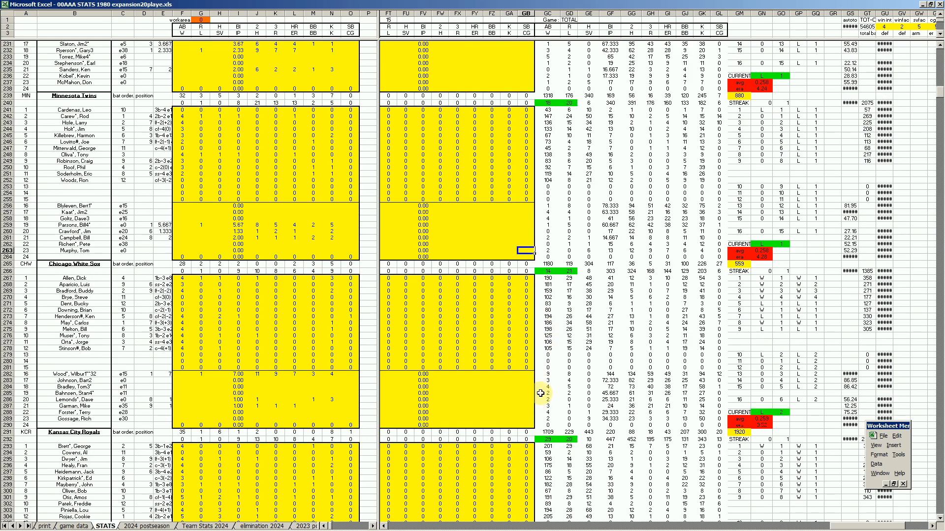
{"action": "left_click", "coordinate": [611, 375]}
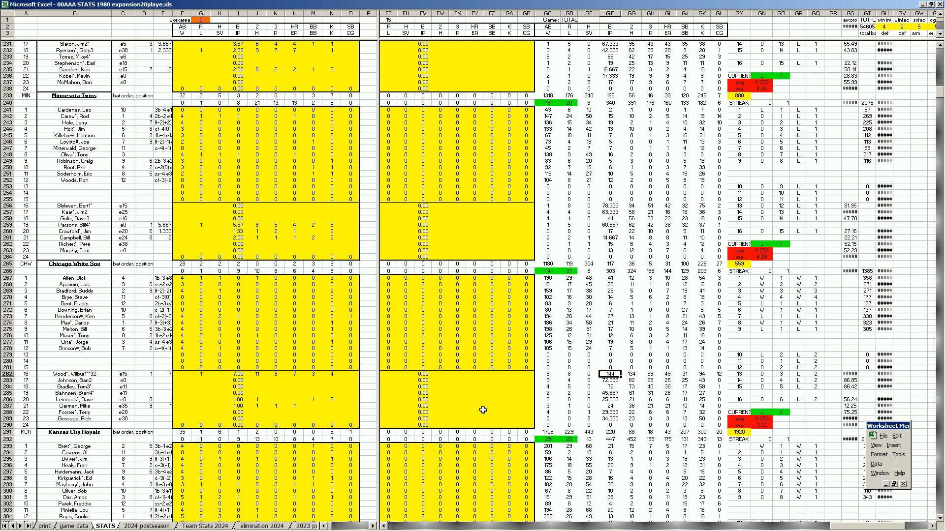
{"action": "left_click", "coordinate": [551, 400]}
{"action": "left_click_drag", "start_coordinate": [551, 399], "coordinate": [610, 419]}
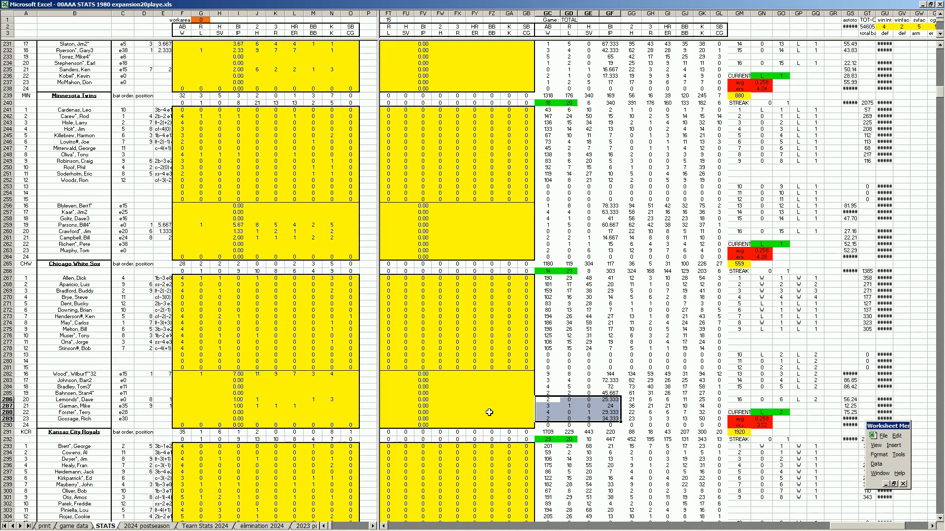
{"action": "left_click", "coordinate": [349, 393]}
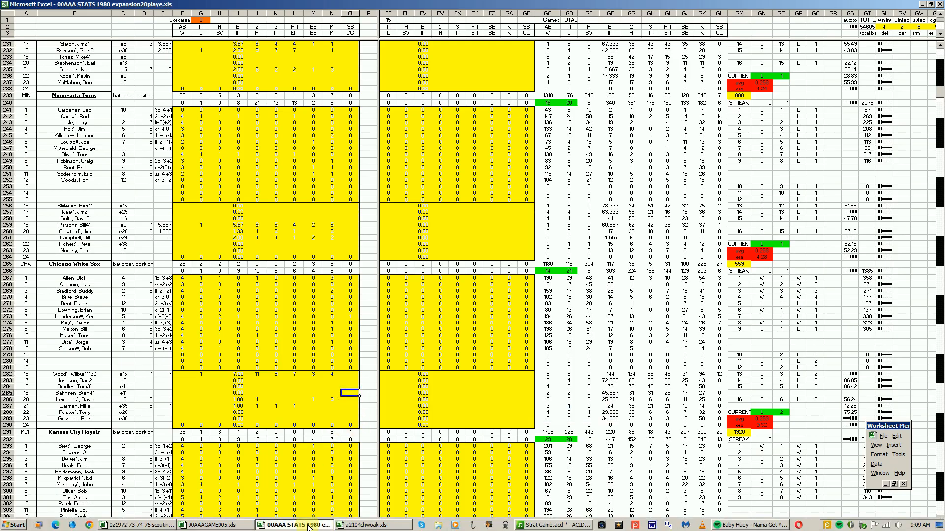
Close the a2104chwoak.xls workbook and switch to the blank game 633 scoresheet in 00AAAGAME005.xls.
{"action": "left_click", "coordinate": [353, 525]}
{"action": "right_click", "coordinate": [353, 524]}
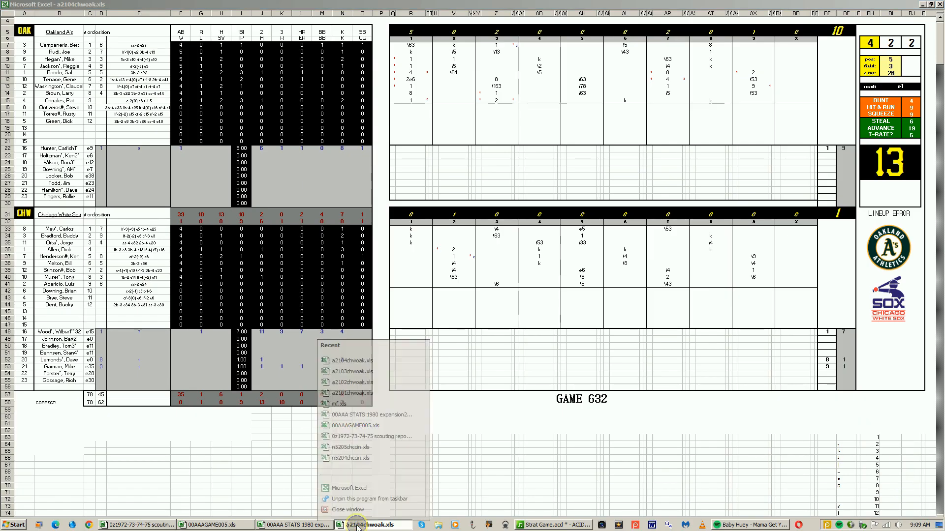
{"action": "left_click", "coordinate": [354, 510]}
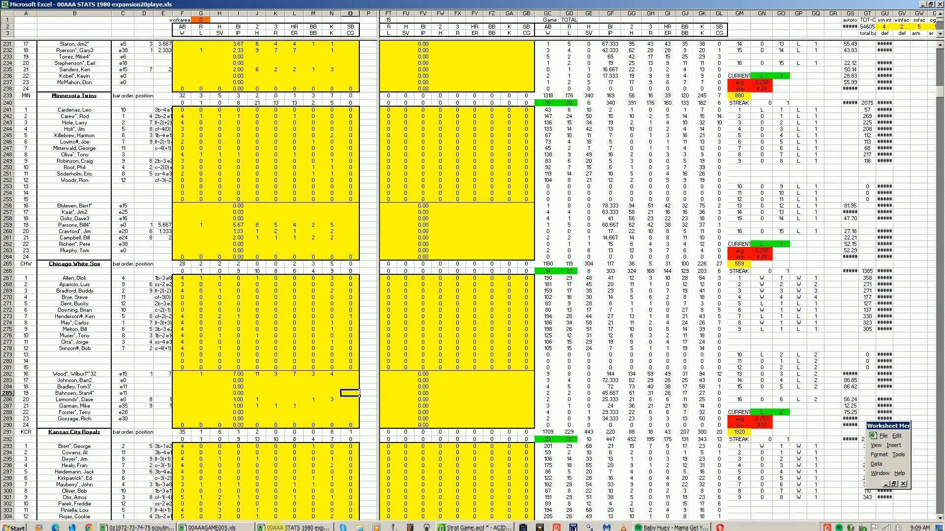
{"action": "mouse_move", "coordinate": [174, 525]}
{"action": "left_click", "coordinate": [167, 494]}
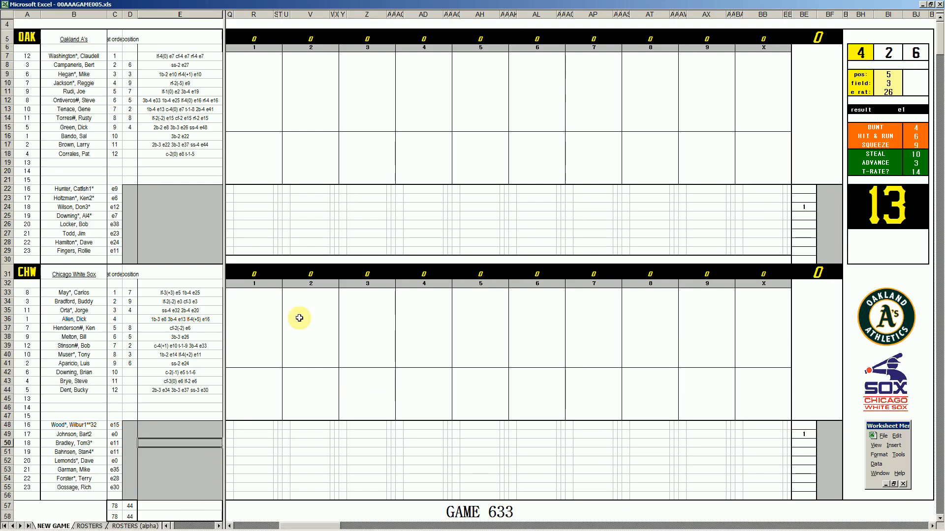
Re-roll the simulation dice for OAK's leadoff batter and record #3 as the first-inning result on the game 633 scoresheet.
{"action": "left_click", "coordinate": [89, 206]}
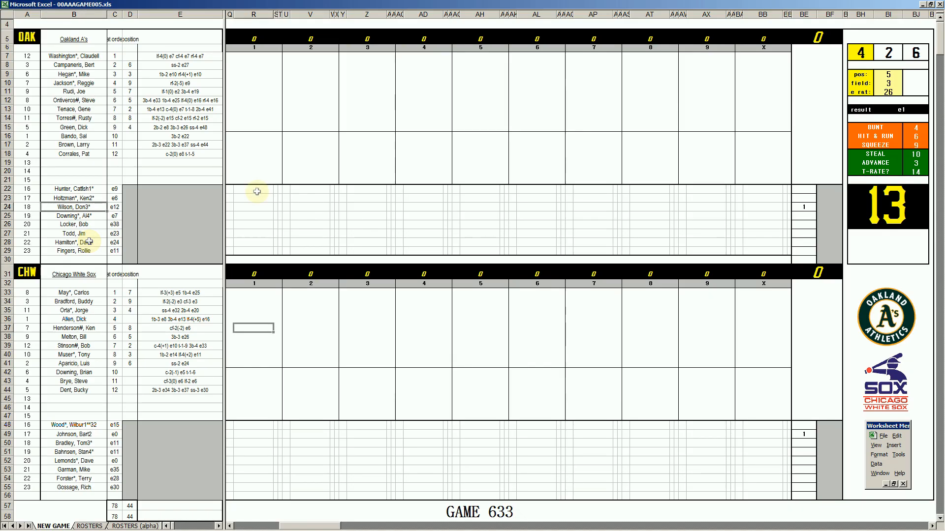
{"action": "left_click", "coordinate": [254, 58]}
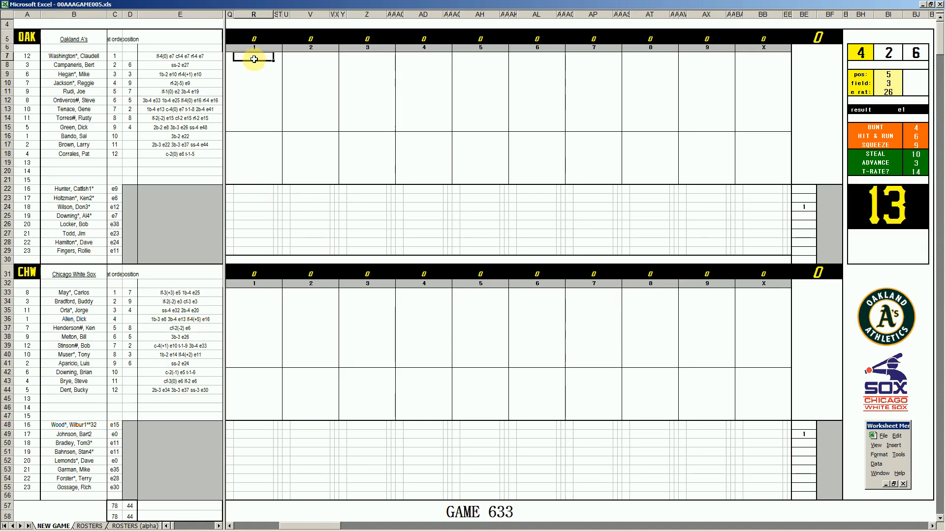
{"action": "key", "text": "F9"}
{"action": "key", "text": "F9"}
{"action": "key", "text": "F9"}
{"action": "key", "text": "F9"}
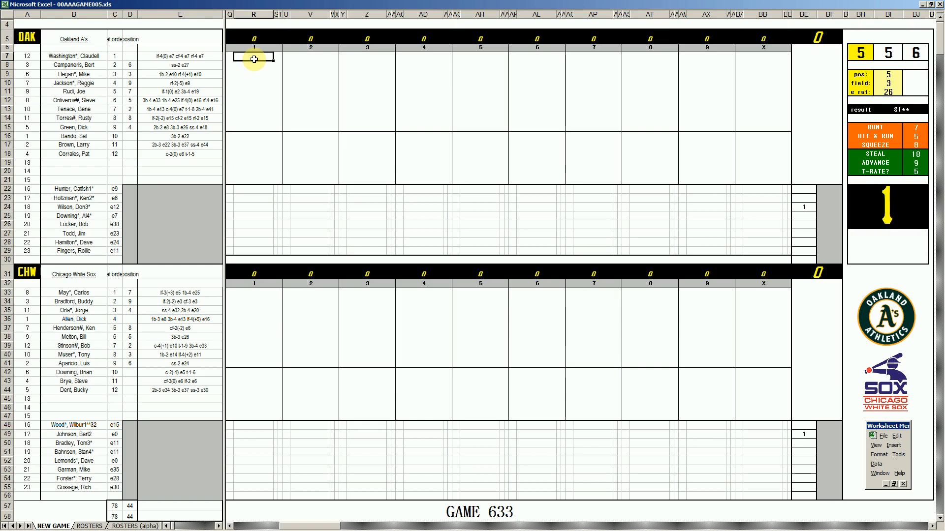
{"action": "key", "text": "F9"}
{"action": "key", "text": "F9"}
{"action": "key", "text": "F9"}
{"action": "key", "text": "F9"}
{"action": "key", "text": "F9"}
{"action": "key", "text": "F9"}
{"action": "key", "text": "F9"}
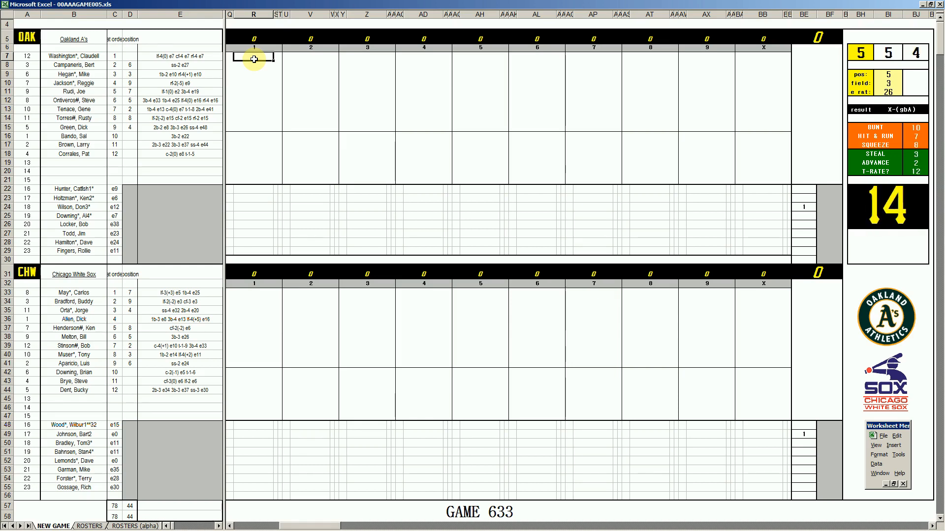
{"action": "key", "text": "F9"}
{"action": "key", "text": "F9"}
{"action": "key", "text": "F9"}
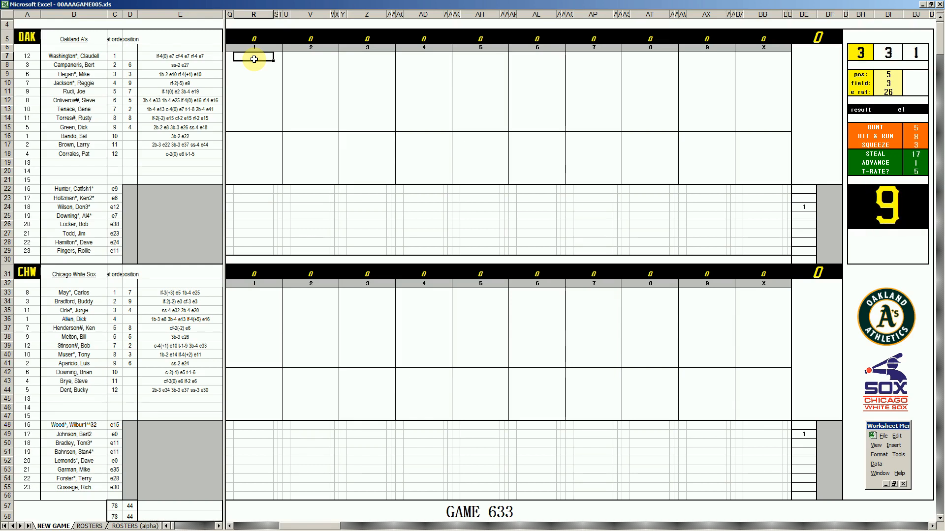
{"action": "type", "text": "2"}
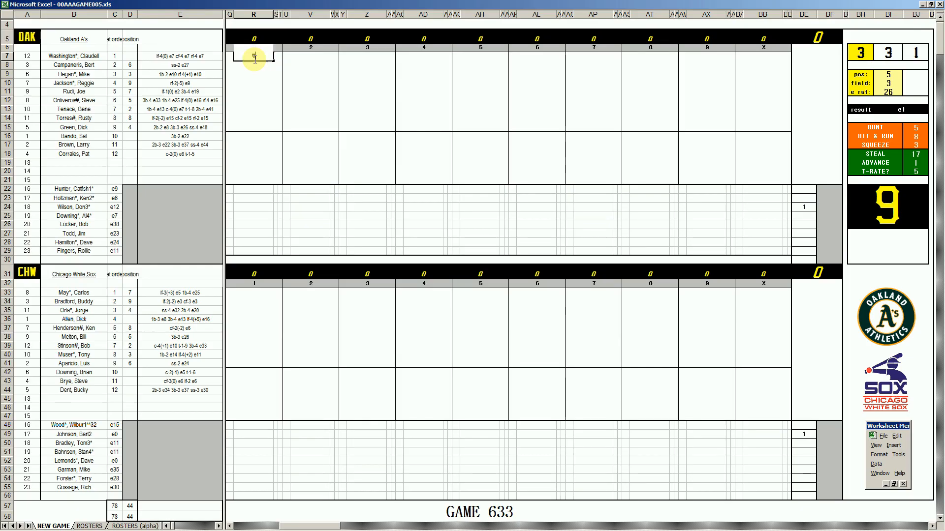
{"action": "key", "text": "Return"}
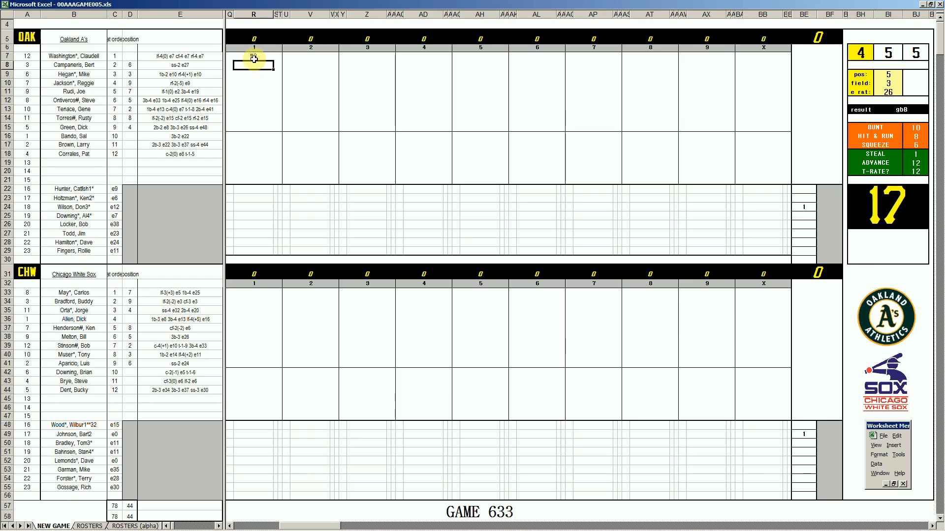
Set the fielding chart's position to 8 and record #8 and #4 for OAK's second and third batters in inning 1.
{"action": "key", "text": "ctrl+p"}
{"action": "type", "text": "8"}
{"action": "key", "text": "Return"}
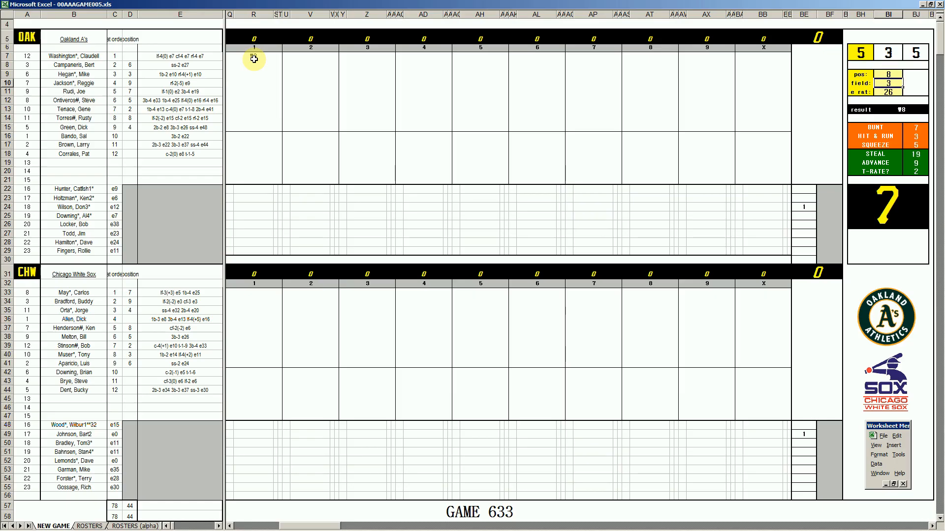
{"action": "left_click", "coordinate": [255, 64]}
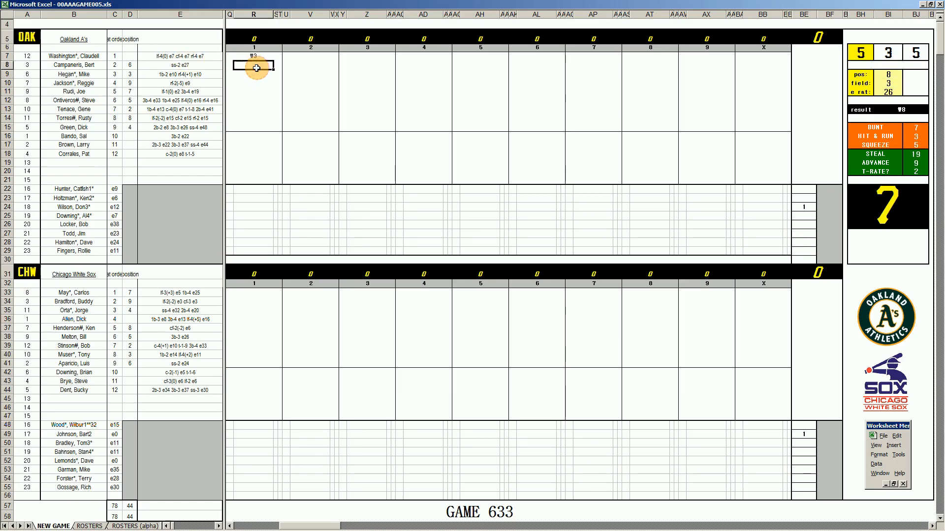
{"action": "type", "text": "#8"}
{"action": "key", "text": "Return"}
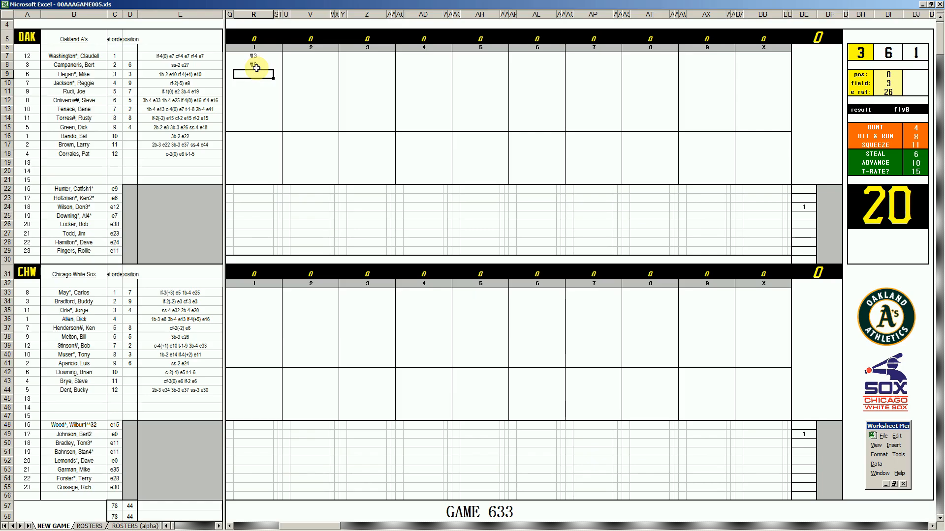
{"action": "type", "text": "#4"}
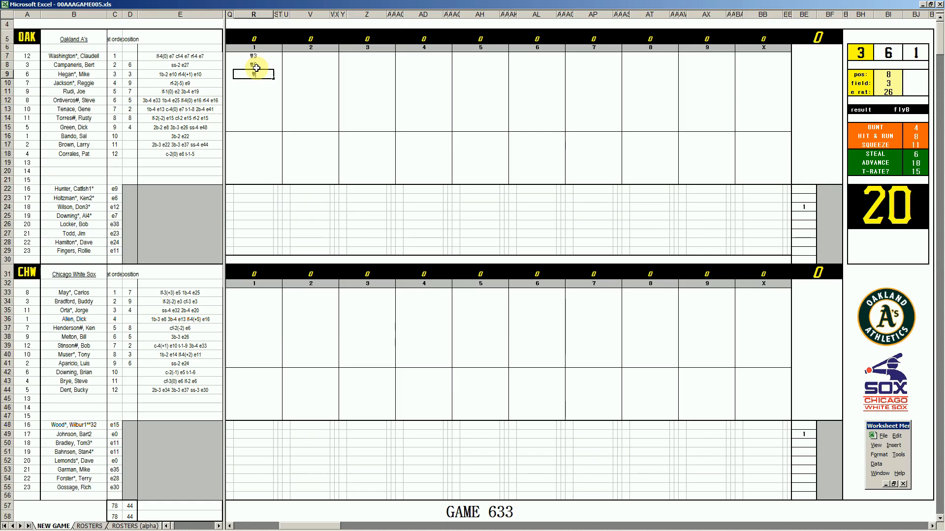
Record 8 for CHW's leadoff batter in inning 1 and mark s in the first CHW pitcher's line.
{"action": "left_click", "coordinate": [251, 294]}
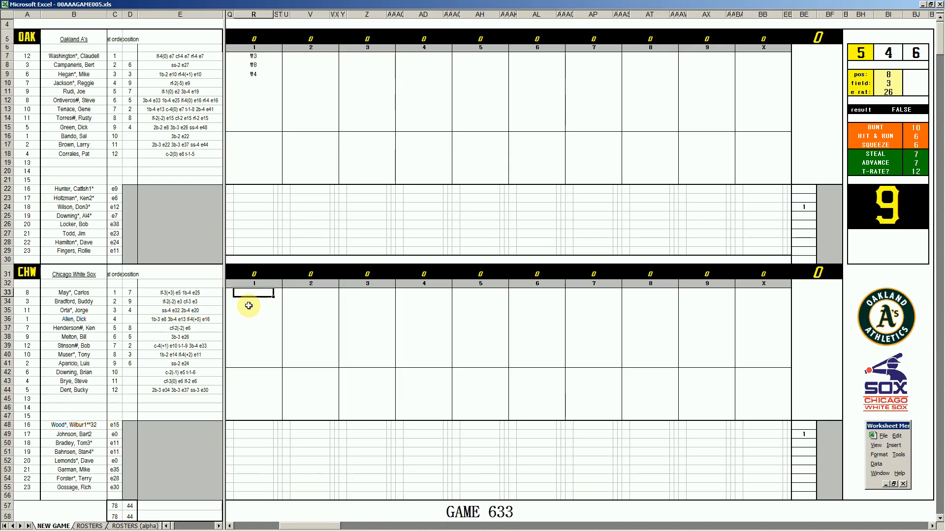
{"action": "type", "text": "8"}
{"action": "key", "text": "Return"}
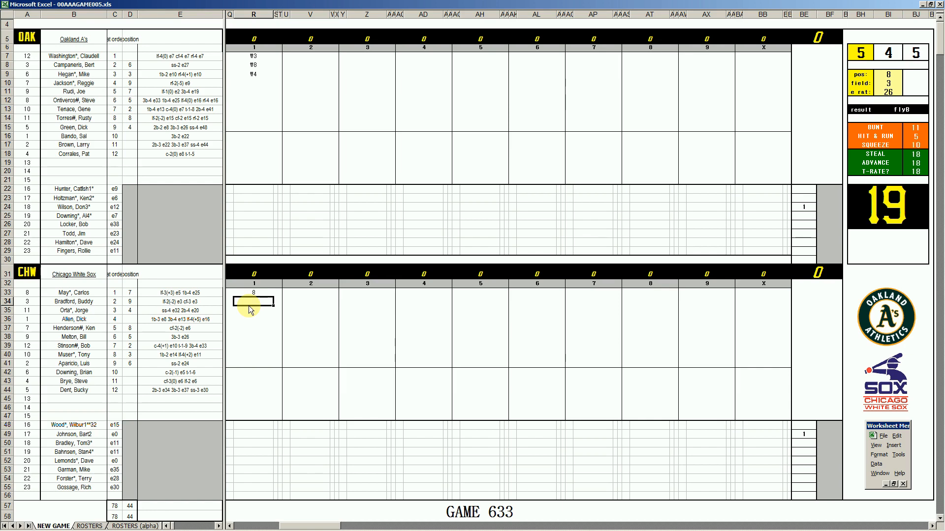
{"action": "left_click", "coordinate": [255, 427]}
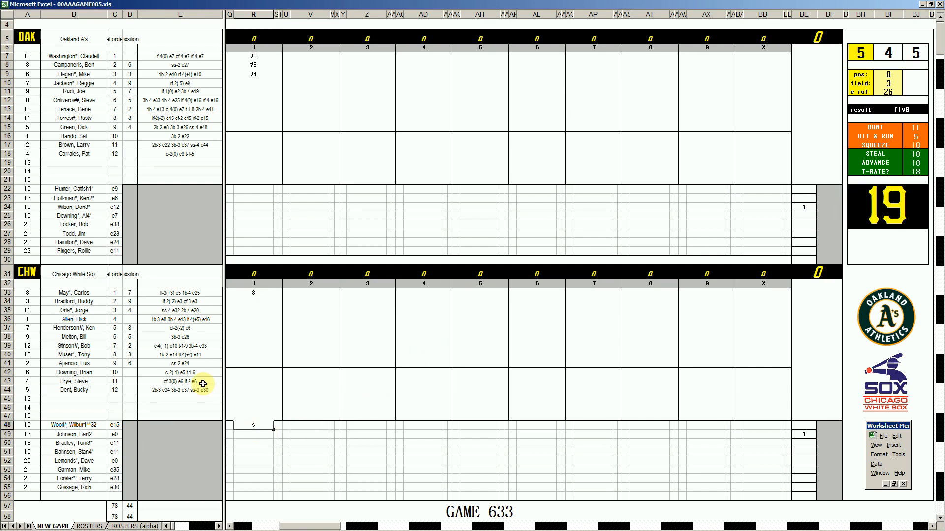
Record k, 1 and k for CHW's second, third and fourth batters in inning 1.
{"action": "left_click", "coordinate": [251, 301]}
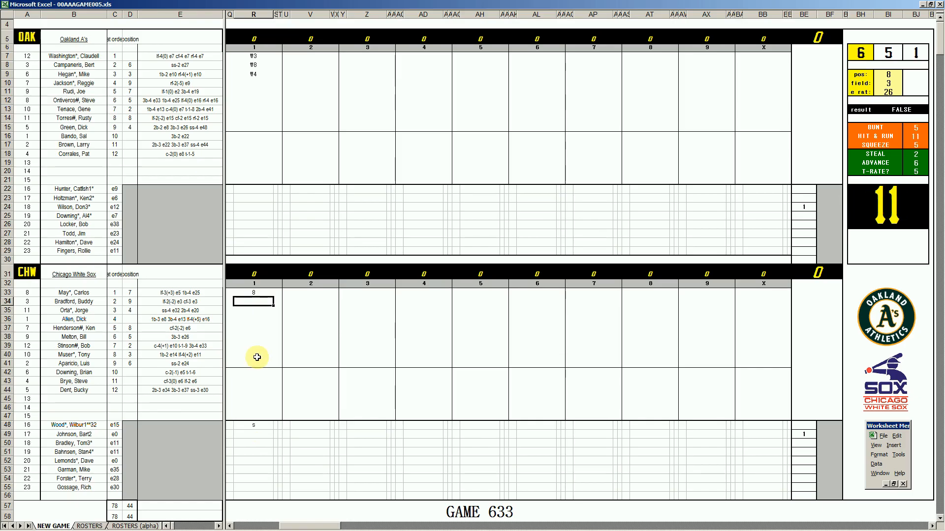
{"action": "type", "text": "k"}
{"action": "key", "text": "Return"}
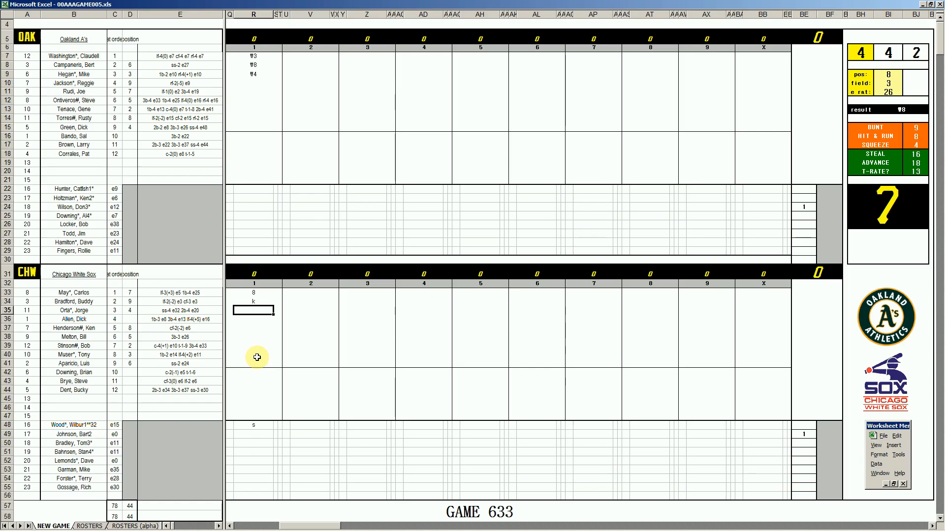
{"action": "type", "text": "1"}
{"action": "key", "text": "Return"}
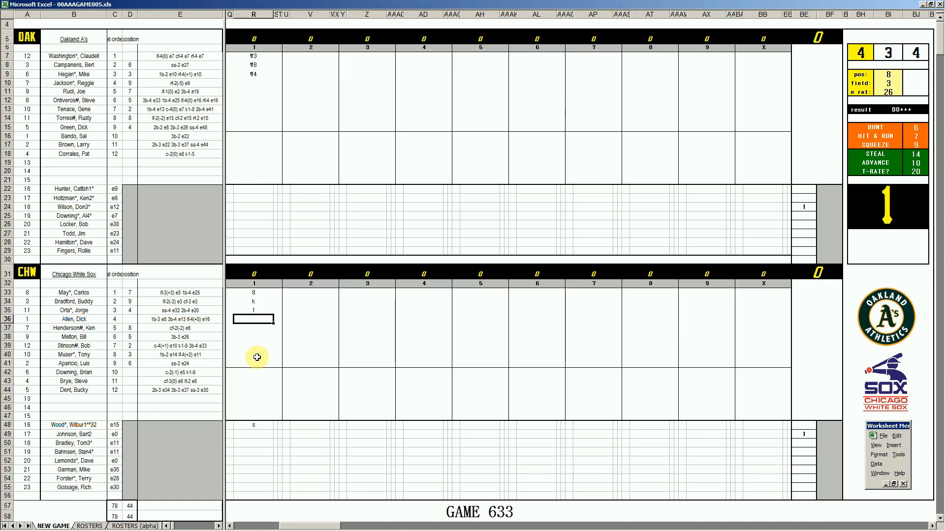
{"action": "type", "text": "k"}
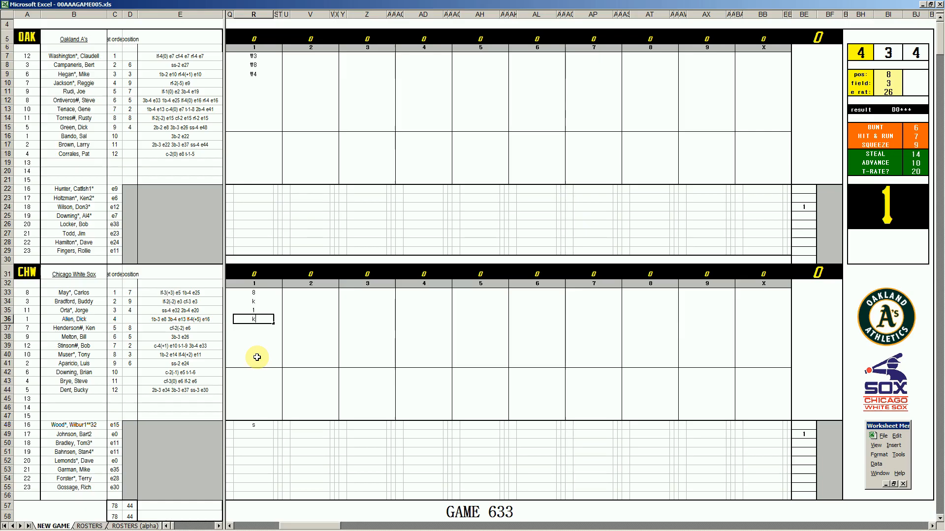
Set both the position and the field rating of the fielding chart to 4 for OAK's fourth batter in inning 2.
{"action": "left_click", "coordinate": [298, 81]}
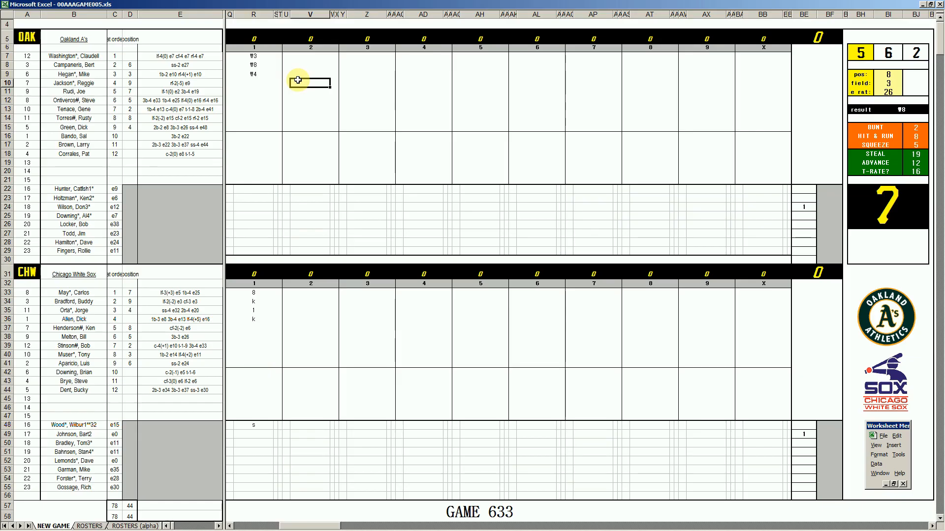
{"action": "key", "text": "Return"}
{"action": "type", "text": "4"}
{"action": "key", "text": "Return"}
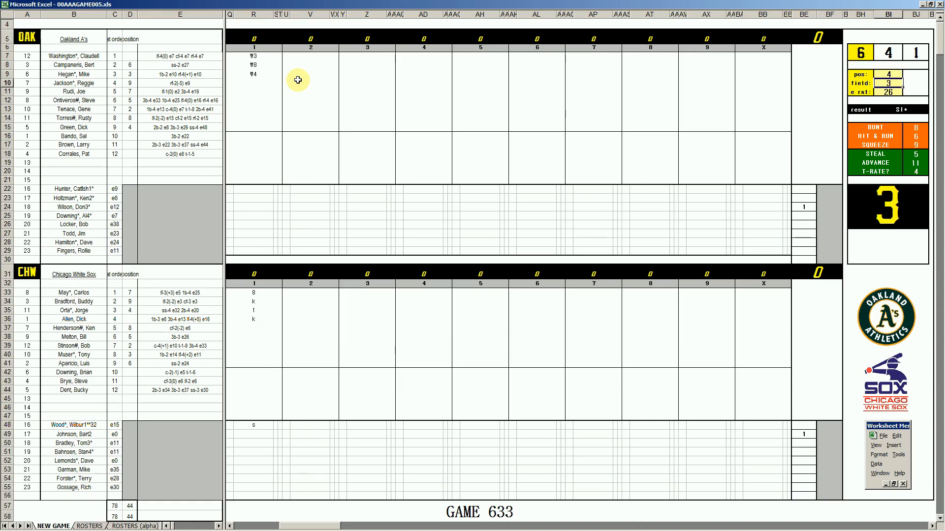
{"action": "type", "text": "4"}
{"action": "key", "text": "Return"}
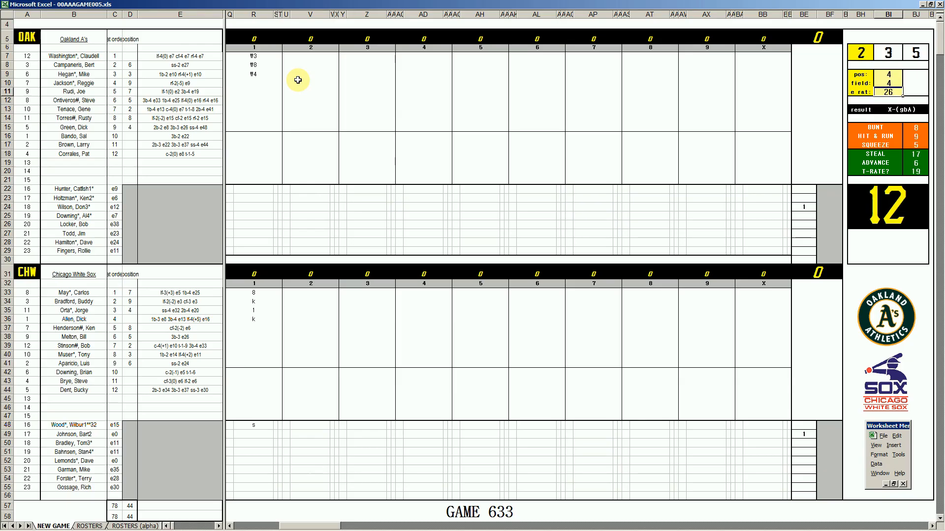
Record #43, #4 and k for OAK's fourth, fifth and sixth batters in inning 2.
{"action": "left_click", "coordinate": [297, 80]}
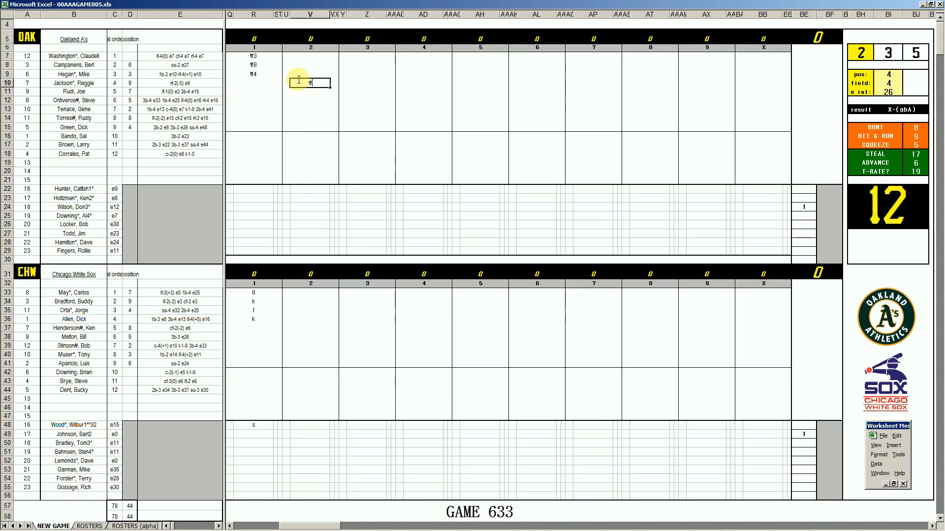
{"action": "type", "text": "#43"}
{"action": "key", "text": "Return"}
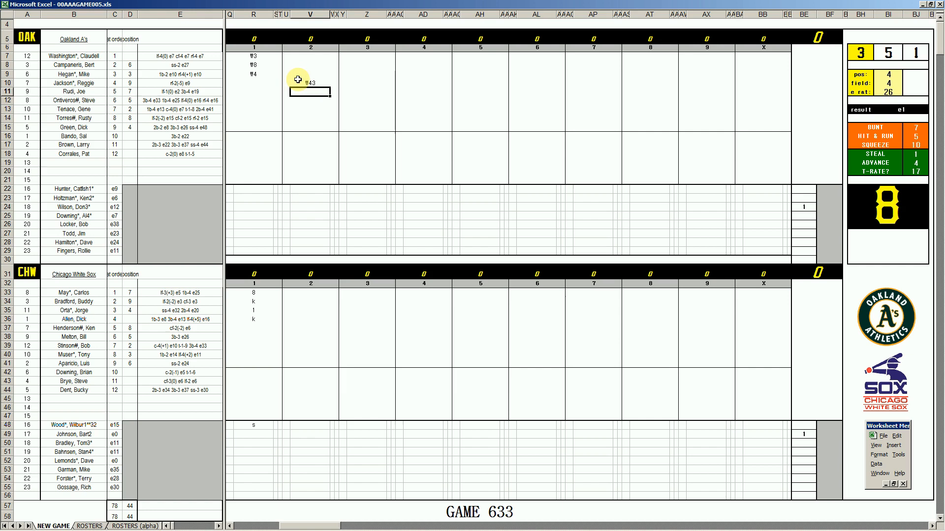
{"action": "type", "text": "#4"}
{"action": "key", "text": "Return"}
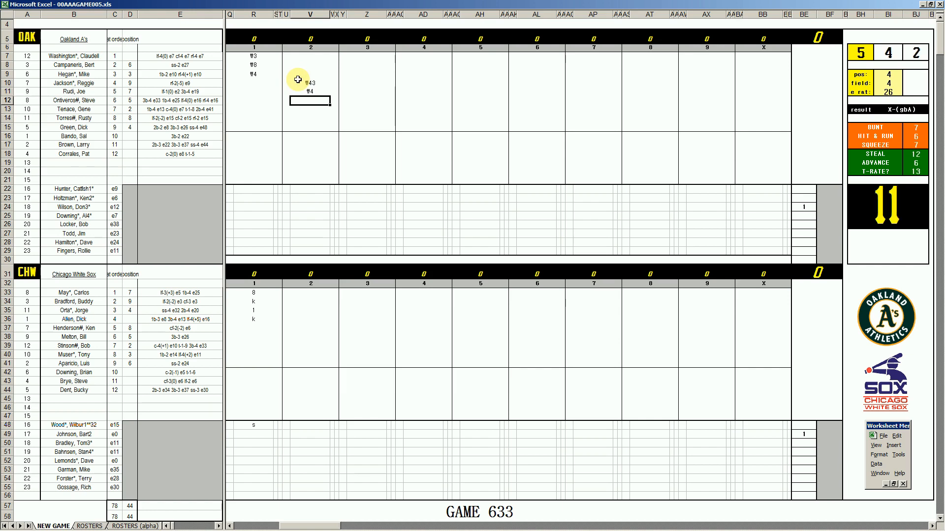
{"action": "type", "text": "k"}
Record k, k and #33 for CHW's fifth, sixth and seventh batters in inning 2.
{"action": "left_click", "coordinate": [307, 325]}
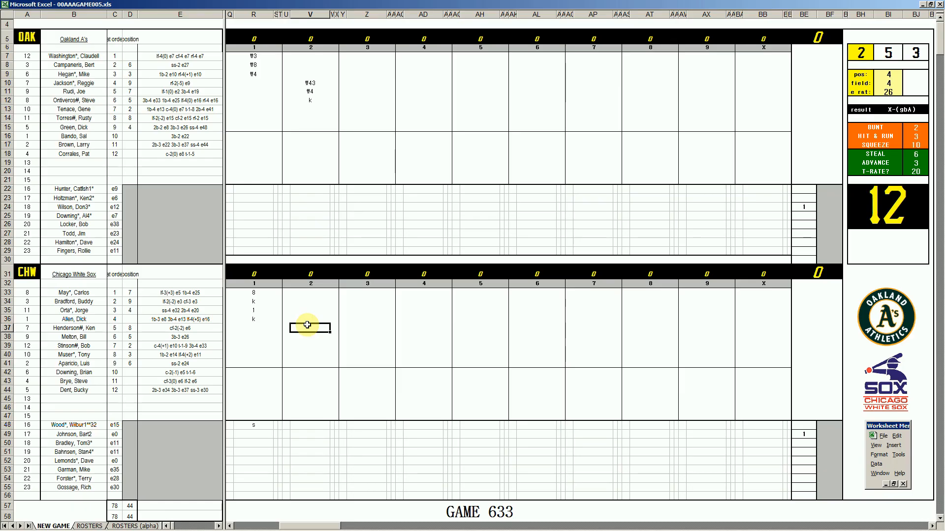
{"action": "key", "text": "Return"}
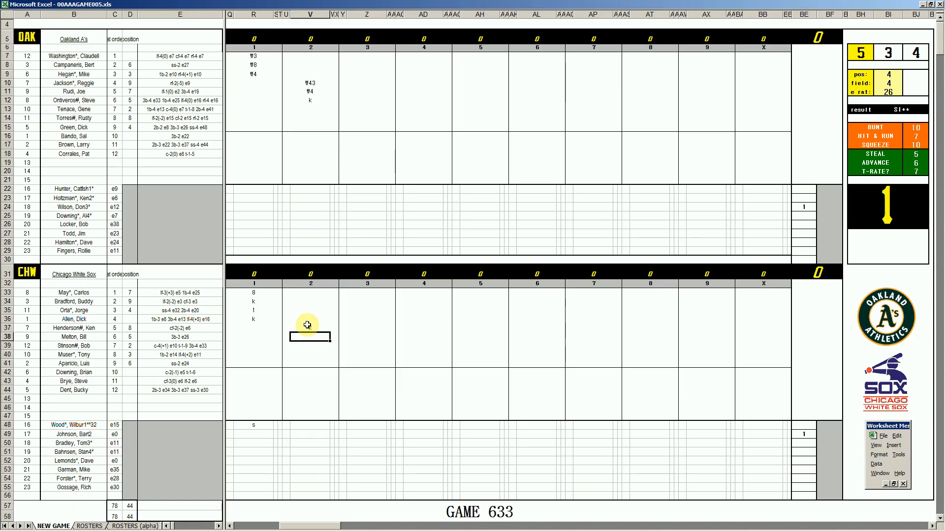
{"action": "type", "text": "k"}
{"action": "key", "text": "Return"}
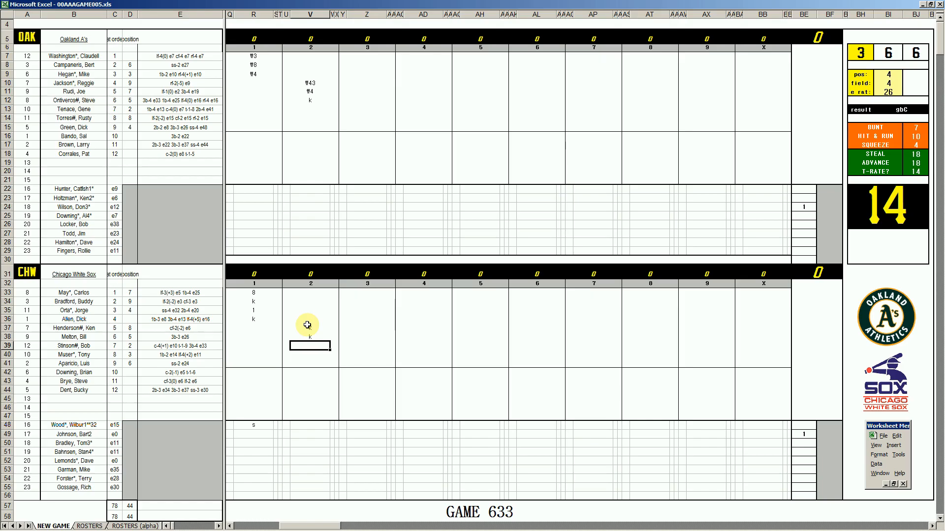
{"action": "type", "text": "#33"}
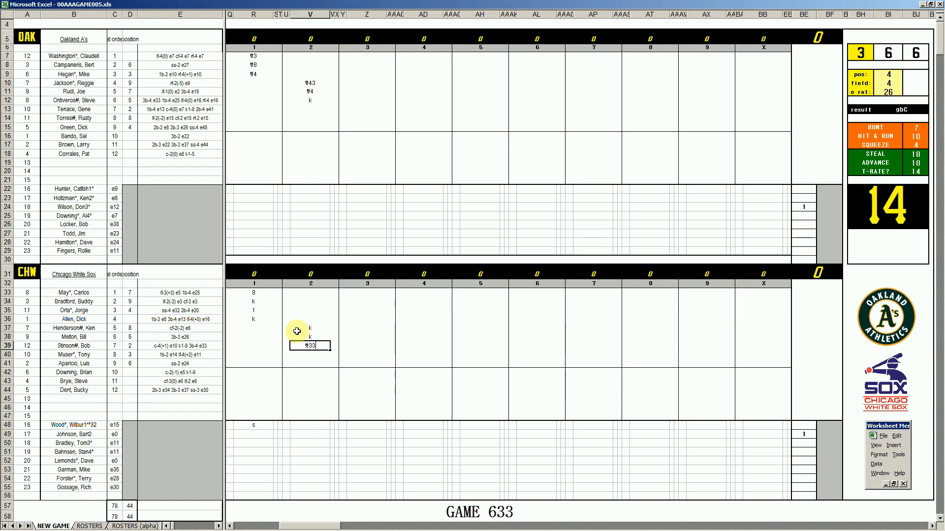
{"action": "key", "text": "F2"}
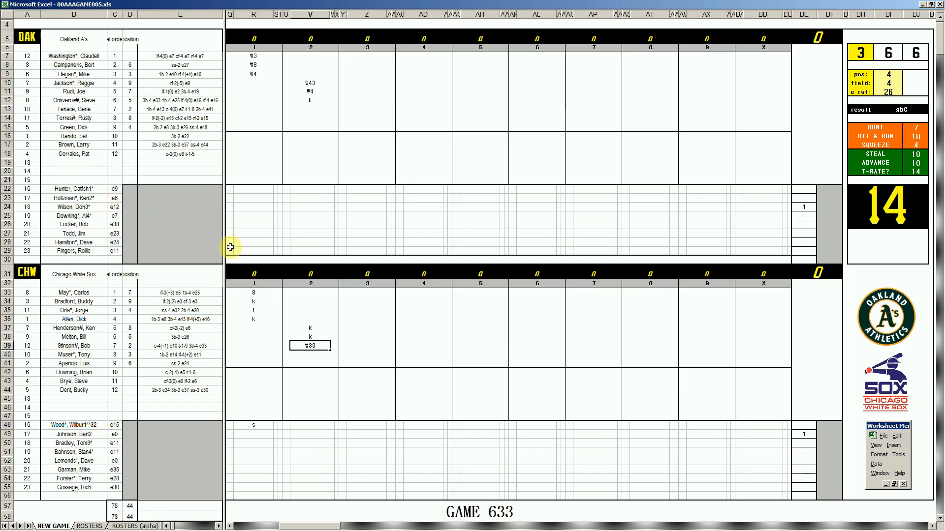
Record 8, 8 and 1 for OAK's seventh to ninth batters and #7 for its leadoff batter in inning 3.
{"action": "left_click", "coordinate": [358, 109]}
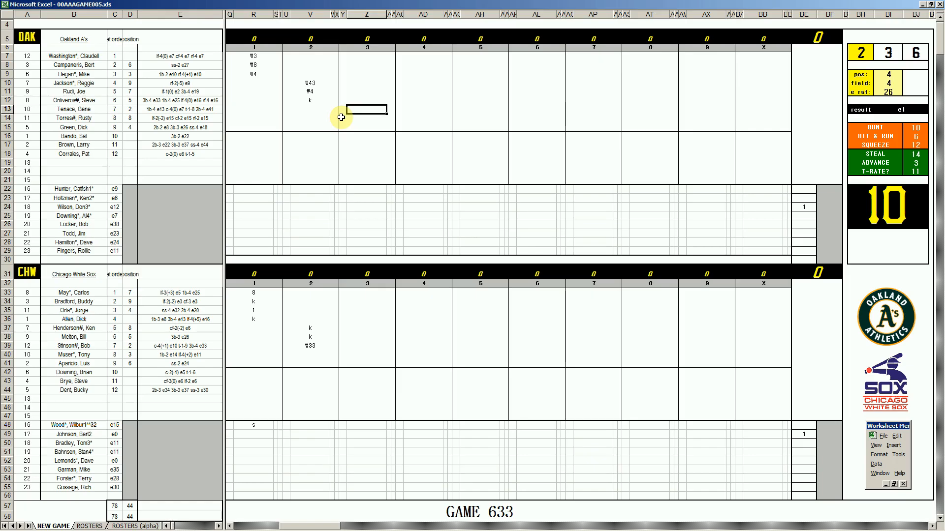
{"action": "type", "text": "8"}
{"action": "key", "text": "Return"}
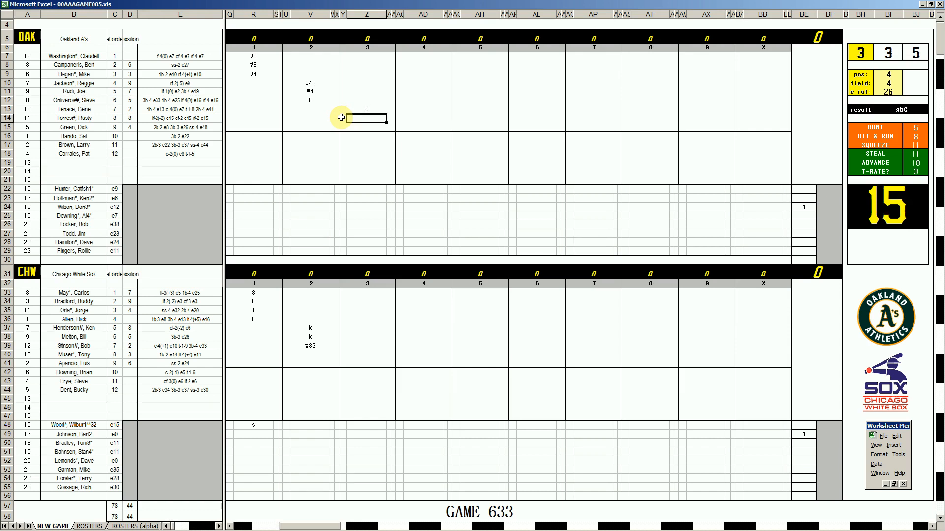
{"action": "type", "text": "8"}
{"action": "key", "text": "Return"}
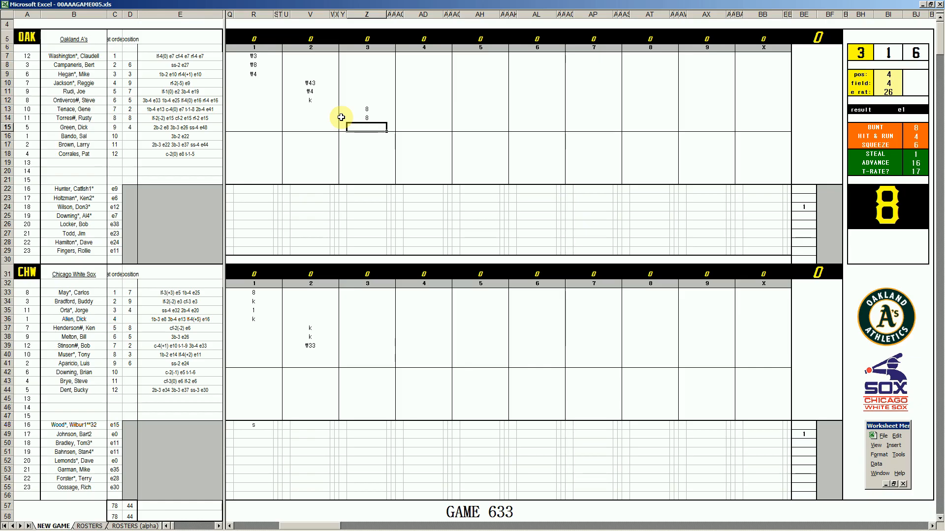
{"action": "type", "text": "1"}
{"action": "left_click", "coordinate": [368, 56]}
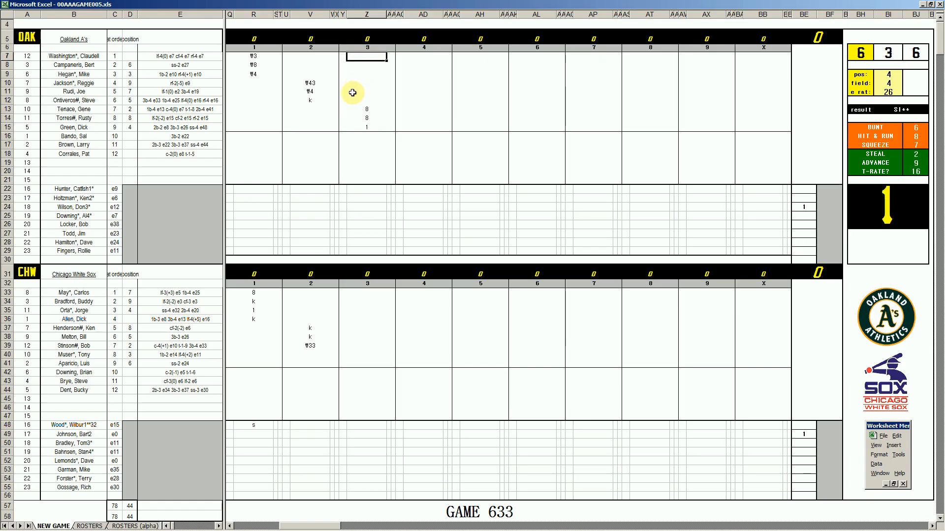
{"action": "type", "text": "#7"}
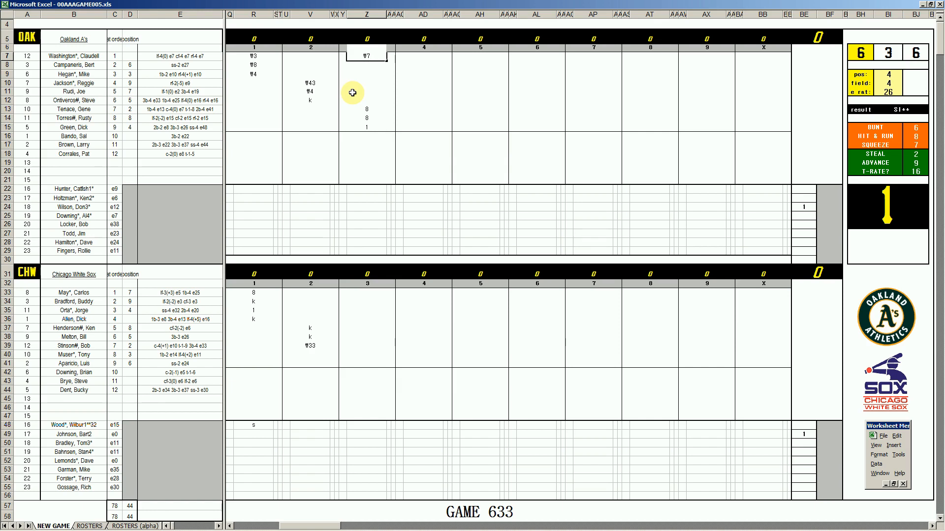
{"action": "key", "text": "Return"}
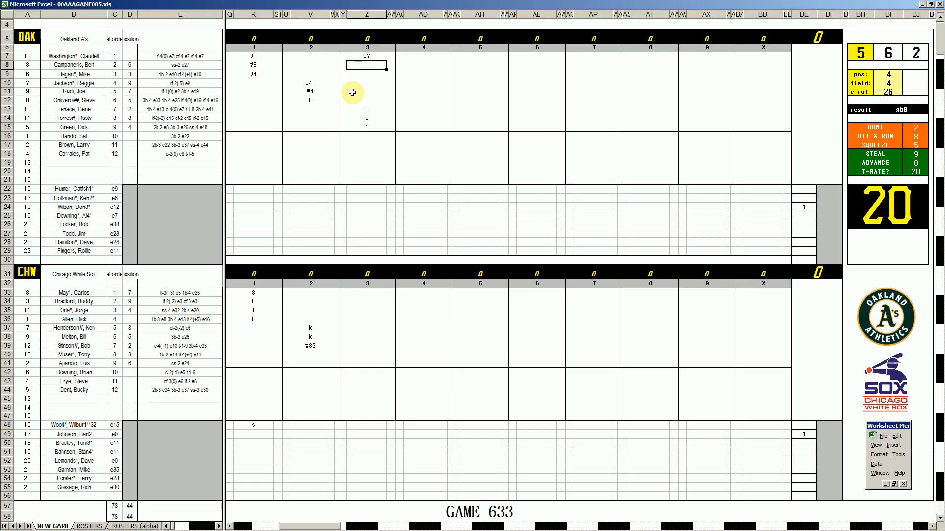
Record 9 with its RBI mark for OAK's second batter in inning 3, and enter 1 run for the seventh batter.
{"action": "type", "text": "9"}
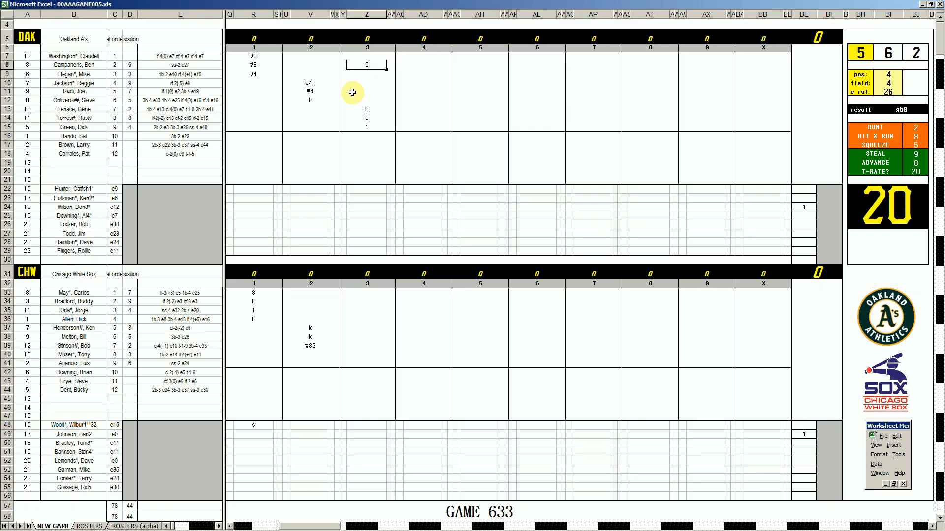
{"action": "key", "text": "Return"}
{"action": "key", "text": "Left"}
{"action": "key", "text": "Down"}
{"action": "key", "text": "Down"}
{"action": "key", "text": "Down"}
{"action": "key", "text": "Down"}
{"action": "key", "text": "Down"}
{"action": "type", "text": "1"}
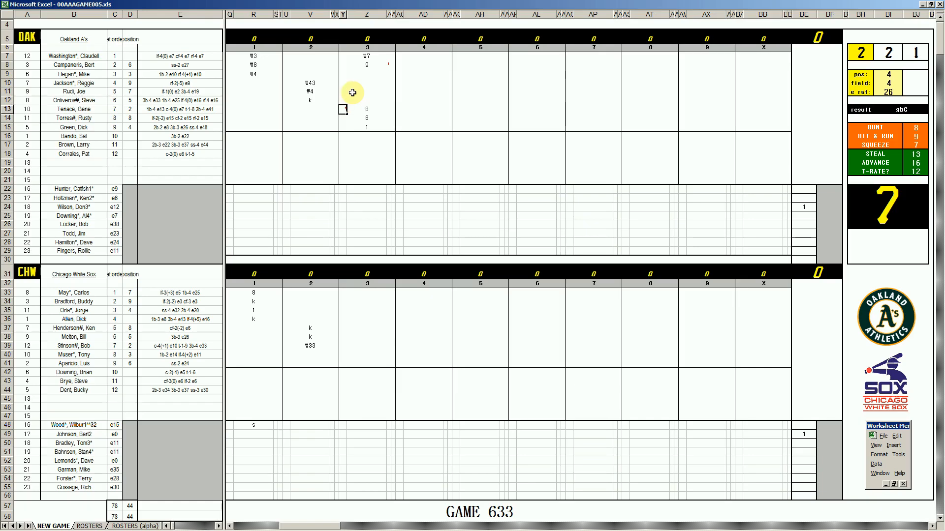
Record k for OAK's third batter in inning 3.
{"action": "key", "text": "Right"}
{"action": "key", "text": "Up"}
{"action": "key", "text": "Up"}
{"action": "key", "text": "Up"}
{"action": "key", "text": "Up"}
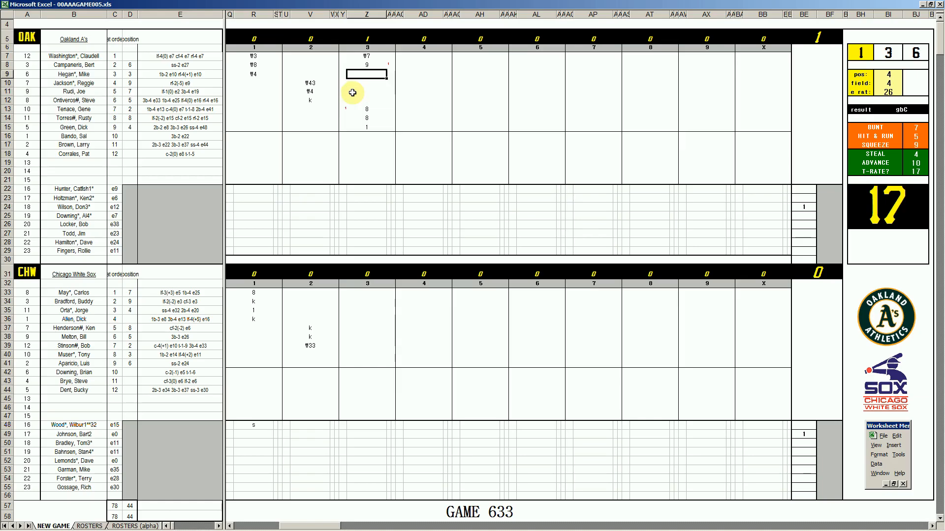
{"action": "type", "text": "k"}
Record #43, #5 and #8 for CHW's eighth, ninth and leadoff batters in inning 3.
{"action": "left_click", "coordinate": [362, 355]}
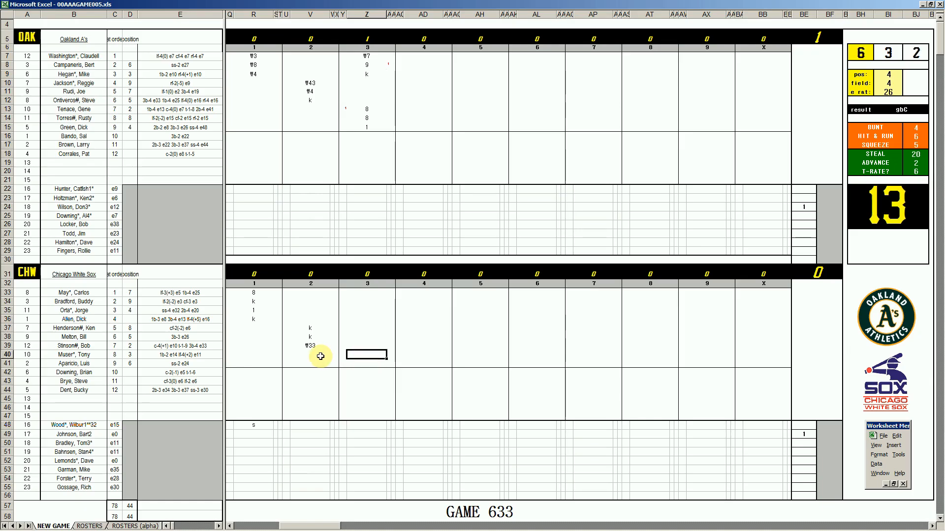
{"action": "type", "text": "#43"}
{"action": "key", "text": "Return"}
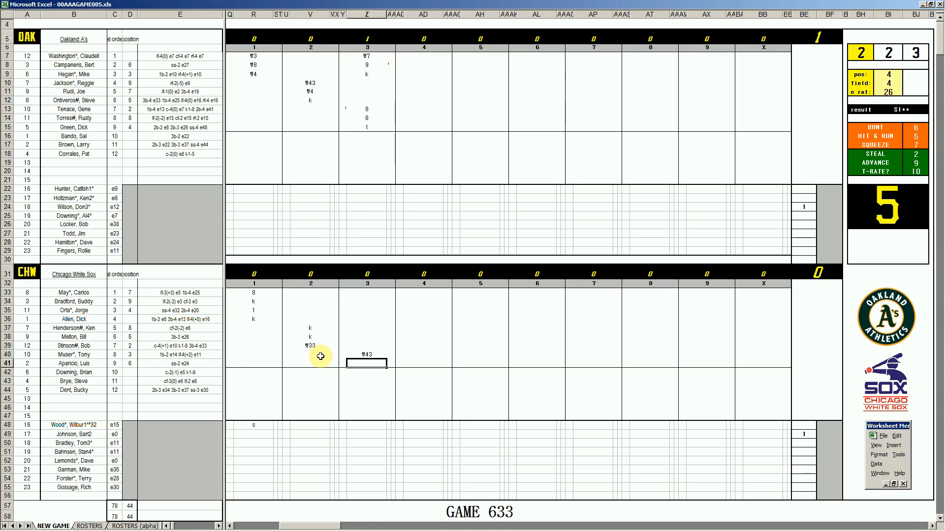
{"action": "type", "text": "#5"}
{"action": "key", "text": "Return"}
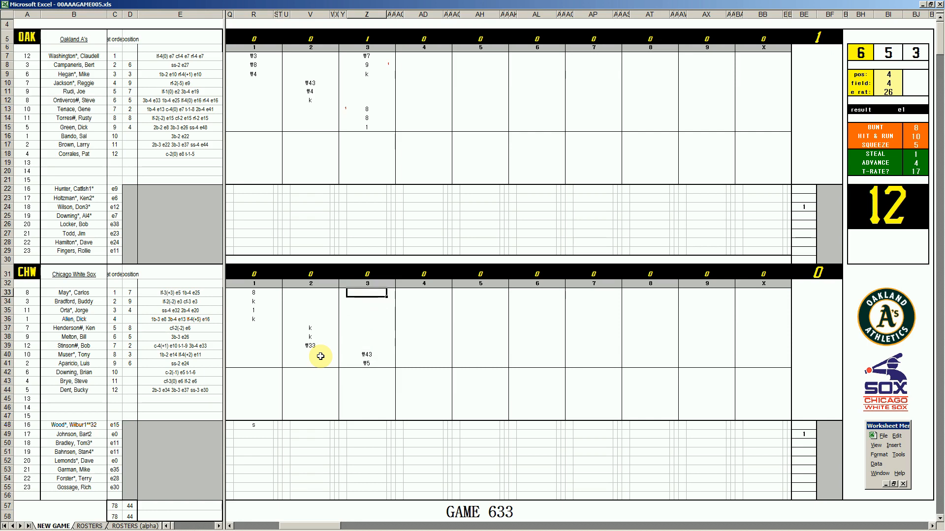
{"action": "type", "text": "#8"}
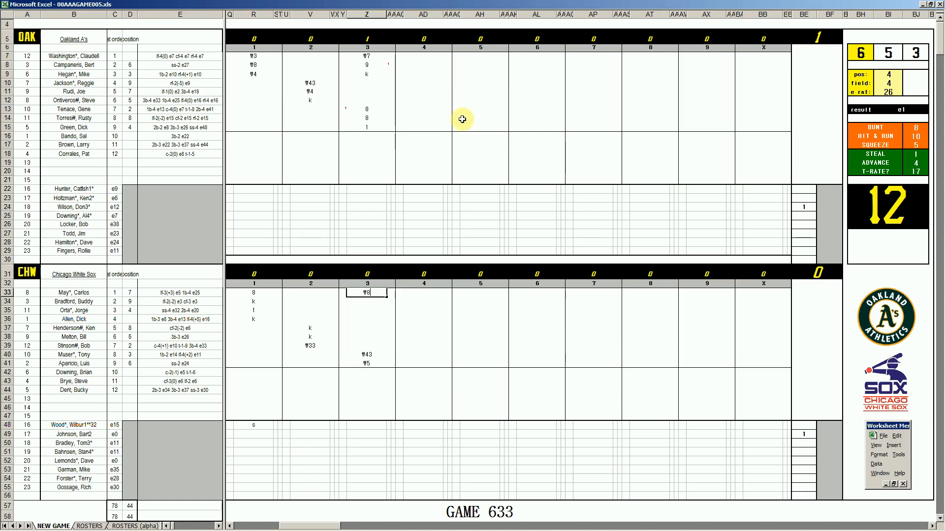
Record k, #7 and k for OAK's fourth, fifth and sixth batters in inning 4.
{"action": "left_click", "coordinate": [419, 85]}
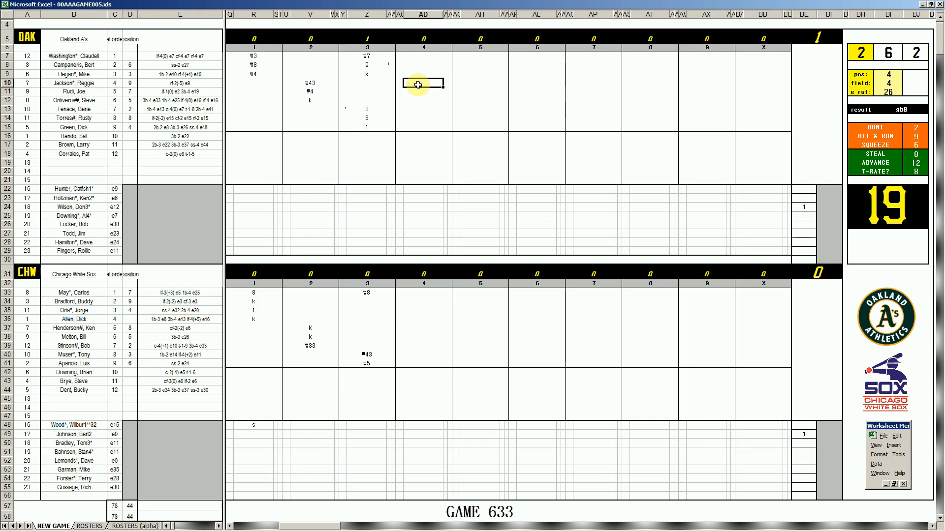
{"action": "type", "text": "k"}
{"action": "key", "text": "Return"}
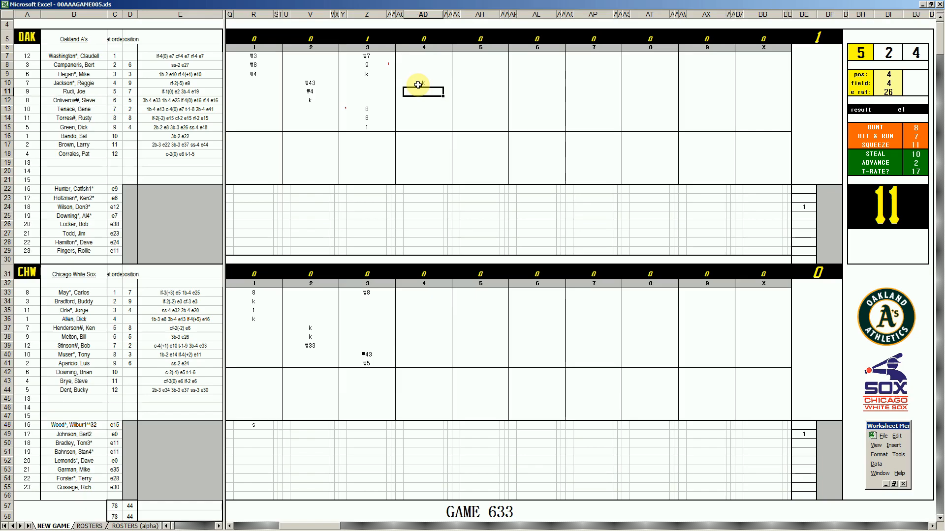
{"action": "type", "text": "#7"}
{"action": "key", "text": "Return"}
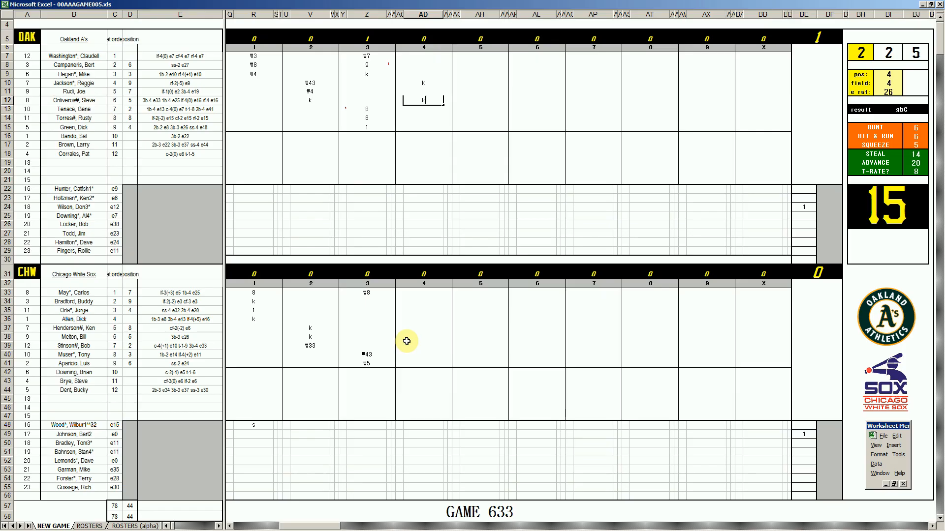
Record 8 for CHW's second batter in inning 4.
{"action": "left_click", "coordinate": [408, 301]}
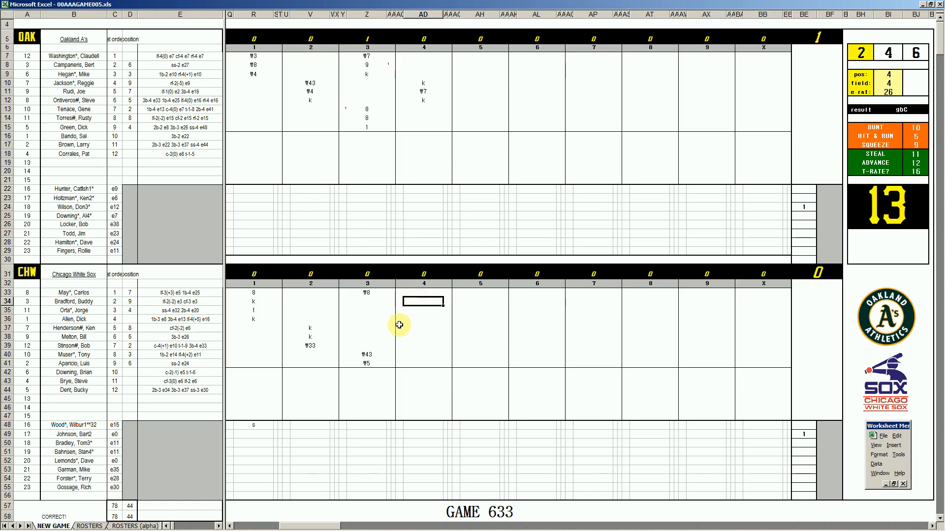
{"action": "type", "text": "8"}
{"action": "key", "text": "Return"}
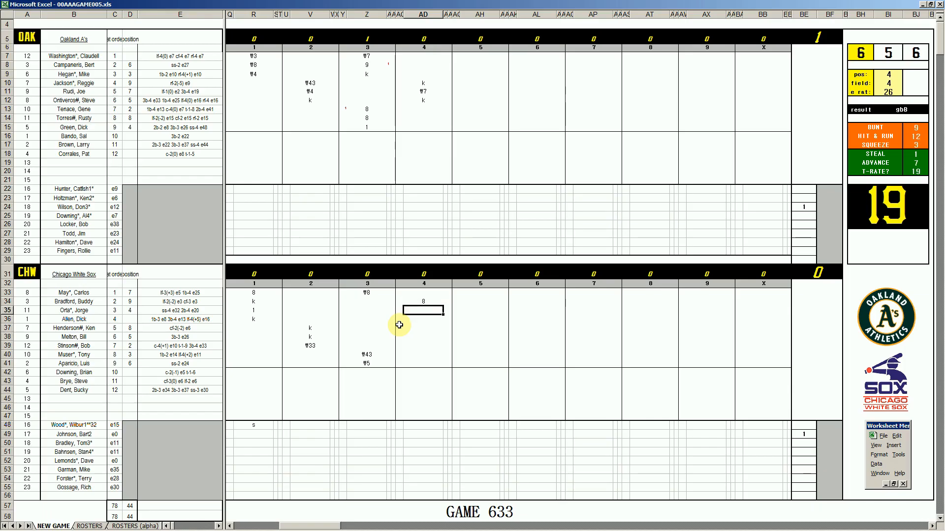
Set the fielding chart to position 7, field rating 1 and error rating 2.
{"action": "key", "text": "ctrl+r"}
{"action": "type", "text": "7"}
{"action": "key", "text": "Return"}
{"action": "type", "text": "1"}
{"action": "key", "text": "Return"}
{"action": "type", "text": "2"}
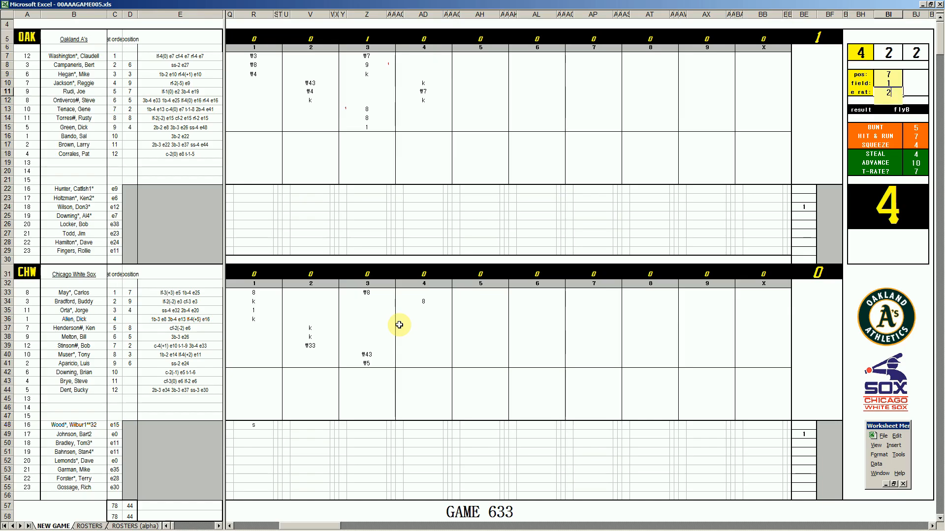
{"action": "key", "text": "Return"}
Record #7 and 1 for CHW's third and fourth batters in inning 4.
{"action": "left_click", "coordinate": [426, 308]}
{"action": "type", "text": "#7"}
{"action": "key", "text": "Return"}
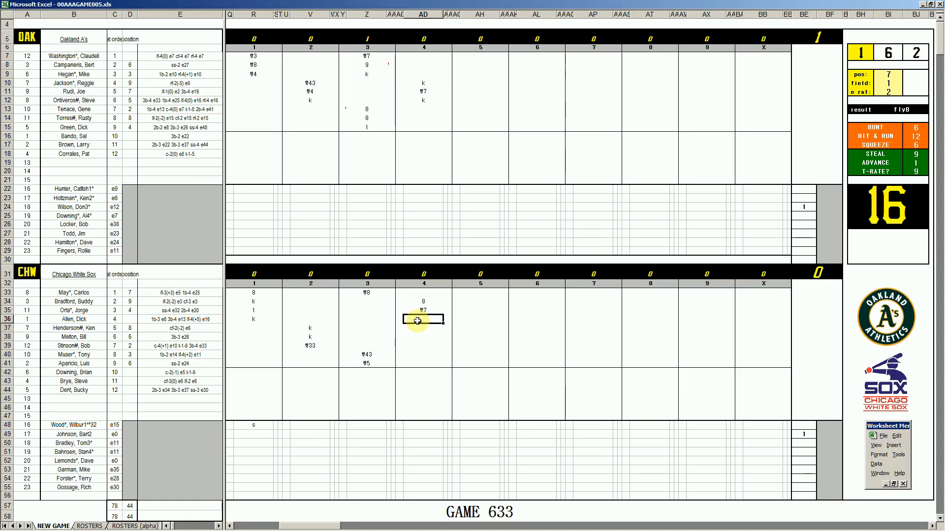
{"action": "type", "text": "1"}
{"action": "key", "text": "Return"}
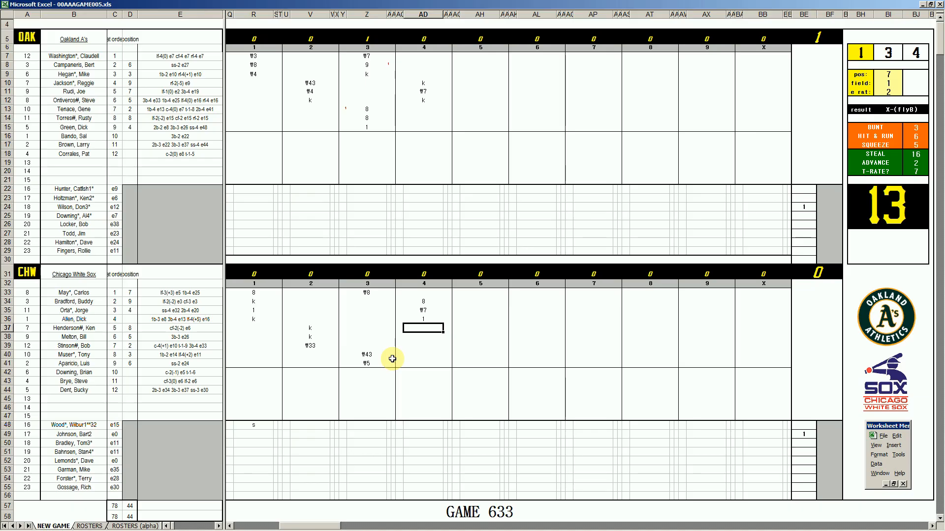
Record 1 with an RBI for CHW's fifth batter in inning 4, the second batter's run, and #643 for the sixth batter.
{"action": "type", "text": "1"}
{"action": "key", "text": "Return"}
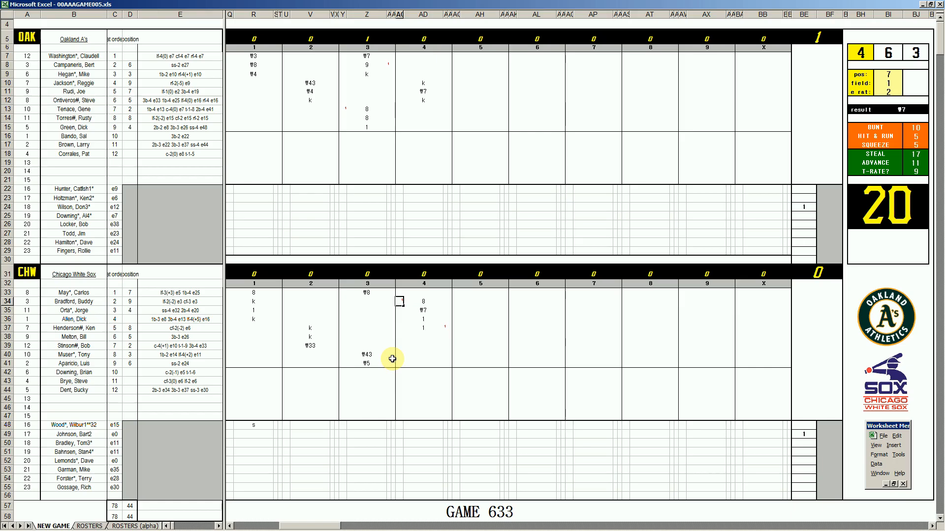
{"action": "left_click", "coordinate": [425, 337]}
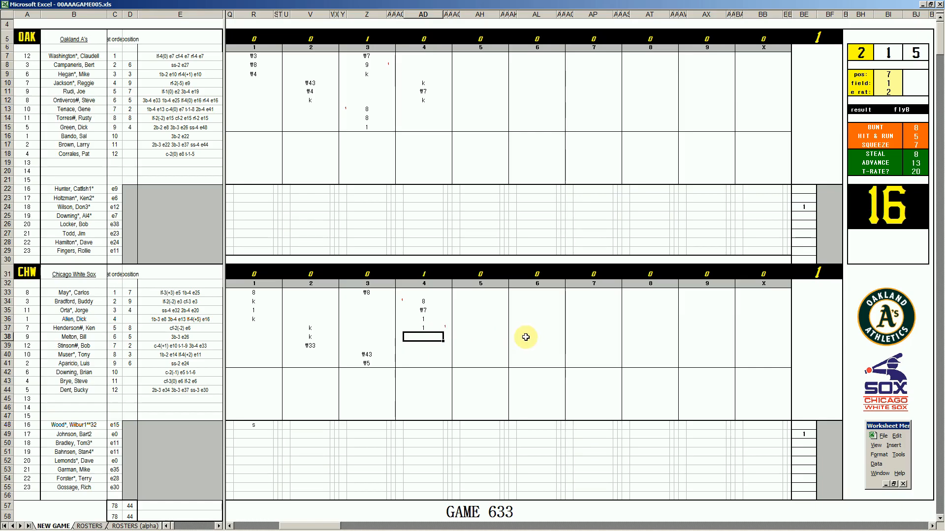
{"action": "type", "text": "#643"}
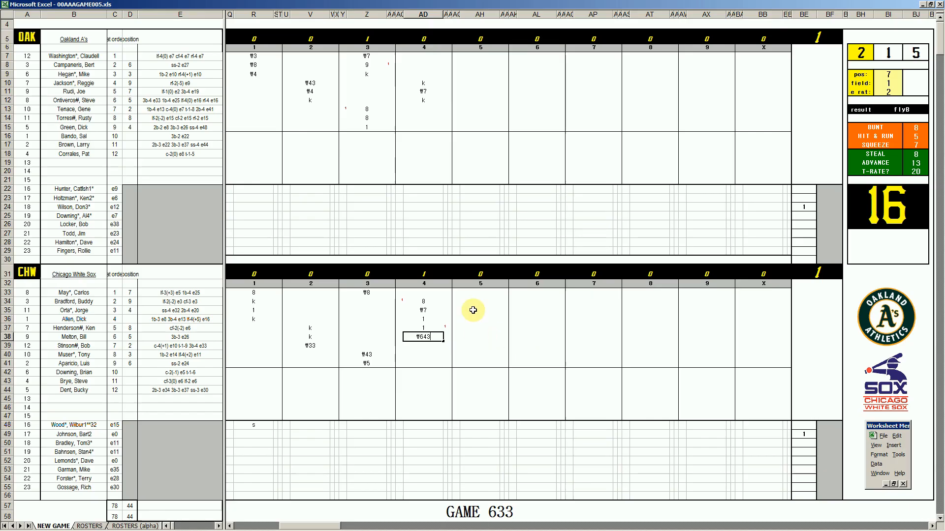
Record 8, #4 and k for OAK's seventh, eighth and ninth batters in inning 5.
{"action": "left_click", "coordinate": [466, 108]}
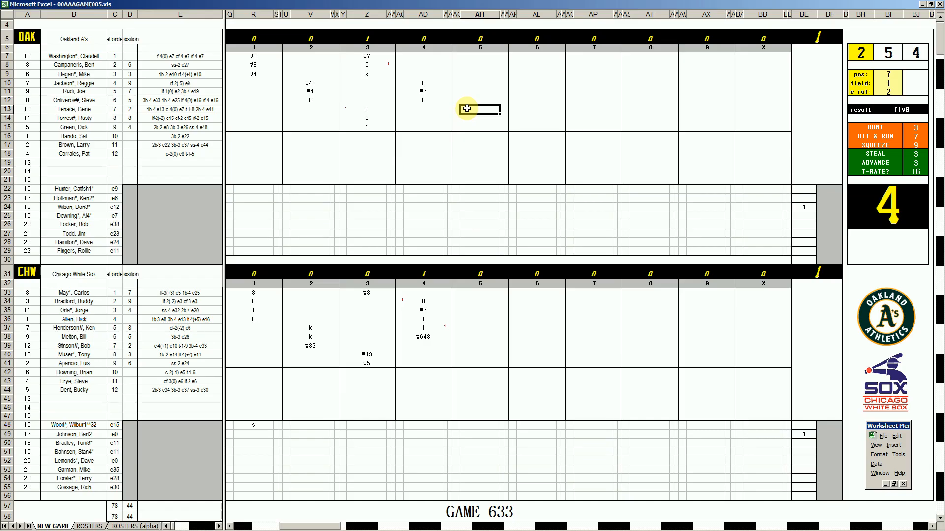
{"action": "type", "text": "8"}
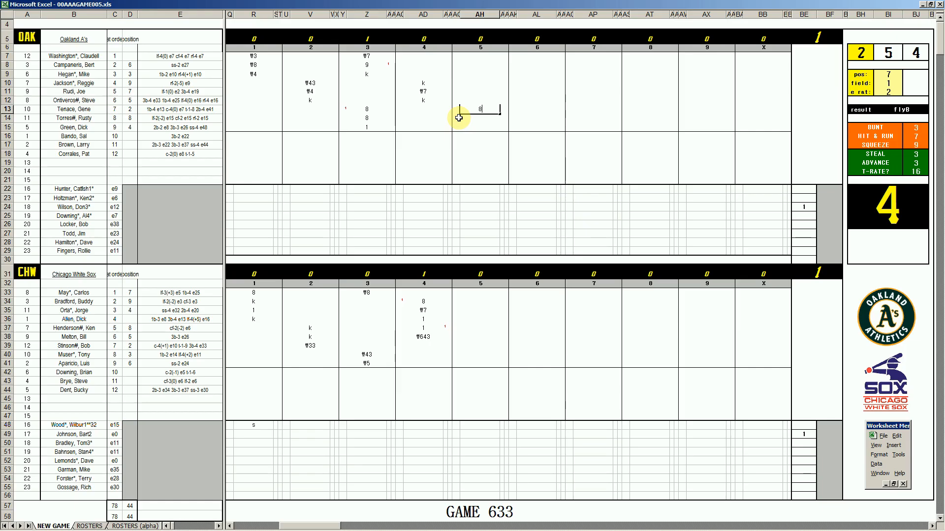
{"action": "key", "text": "Return"}
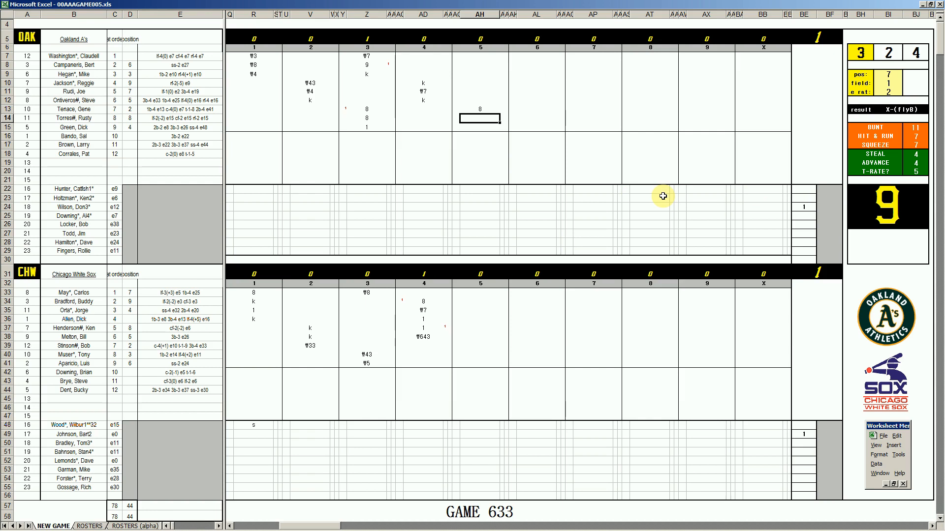
{"action": "type", "text": "#4"}
{"action": "key", "text": "Return"}
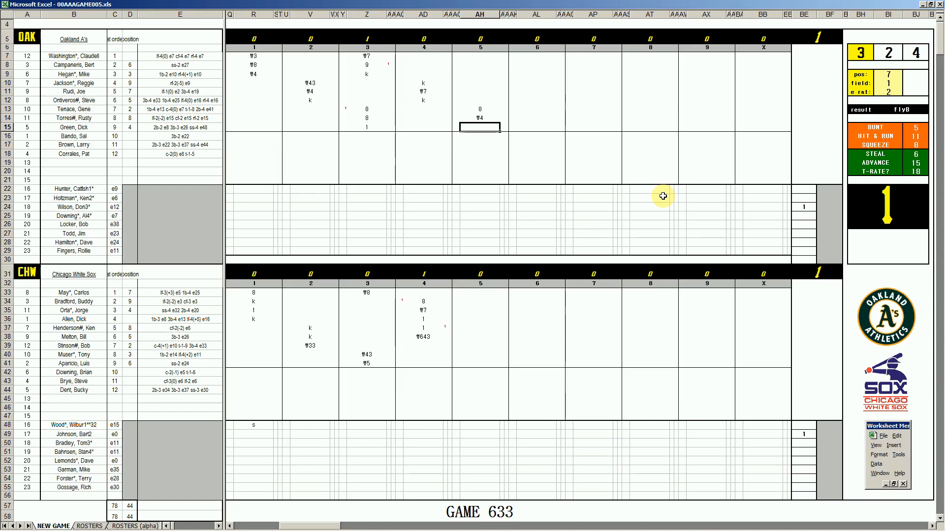
{"action": "type", "text": "k"}
{"action": "key", "text": "Return"}
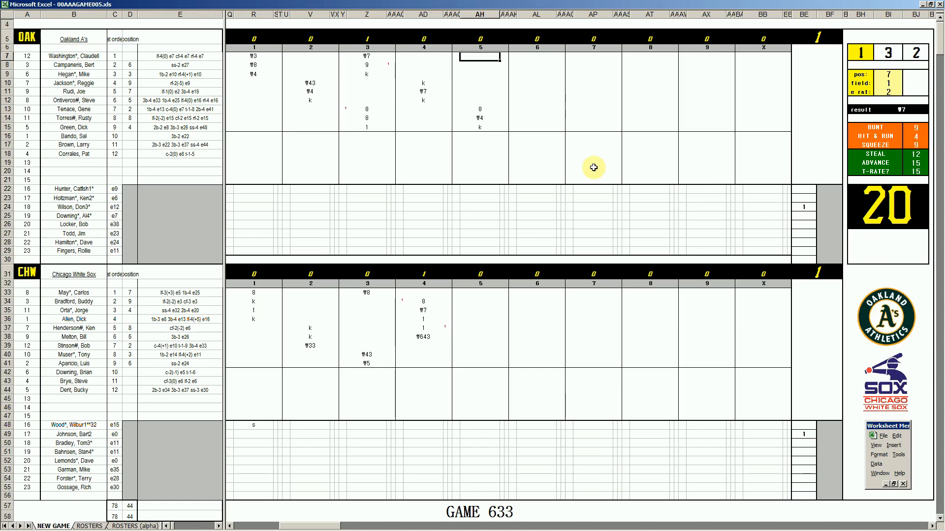
Record 2 with 1 RBI for OAK's leadoff batter in inning 5.
{"action": "type", "text": "2"}
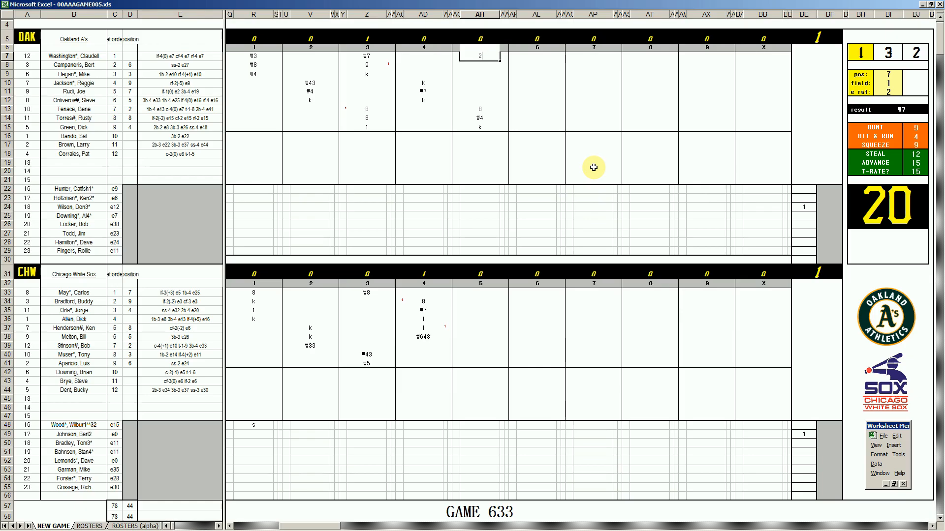
{"action": "key", "text": "Return"}
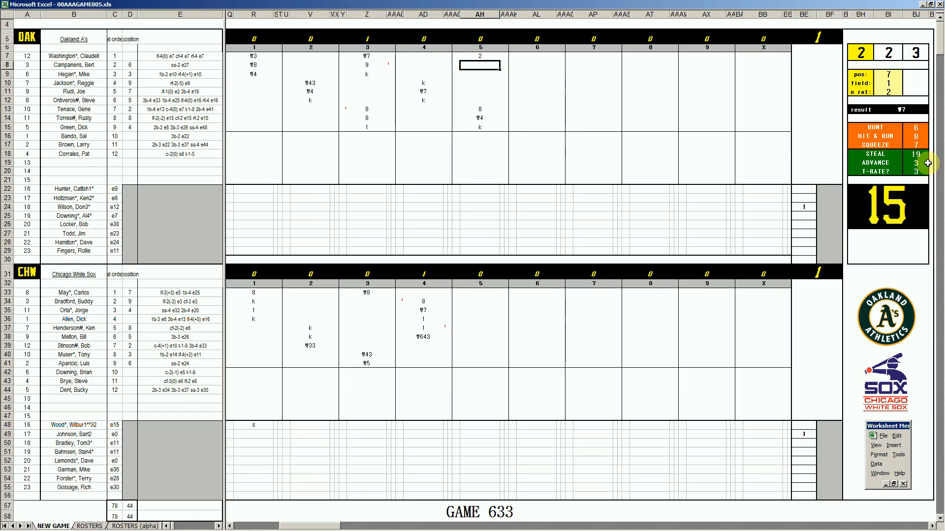
{"action": "key", "text": "Up"}
{"action": "key", "text": "Right"}
{"action": "type", "text": "1"}
Enter 1 run for OAK's seventh batter in inning 5 and record #8 for the second batter.
{"action": "key", "text": "Left"}
{"action": "key", "text": "Left"}
{"action": "key", "text": "Down"}
{"action": "key", "text": "Down"}
{"action": "key", "text": "Down"}
{"action": "key", "text": "Down"}
{"action": "key", "text": "Down"}
{"action": "key", "text": "Down"}
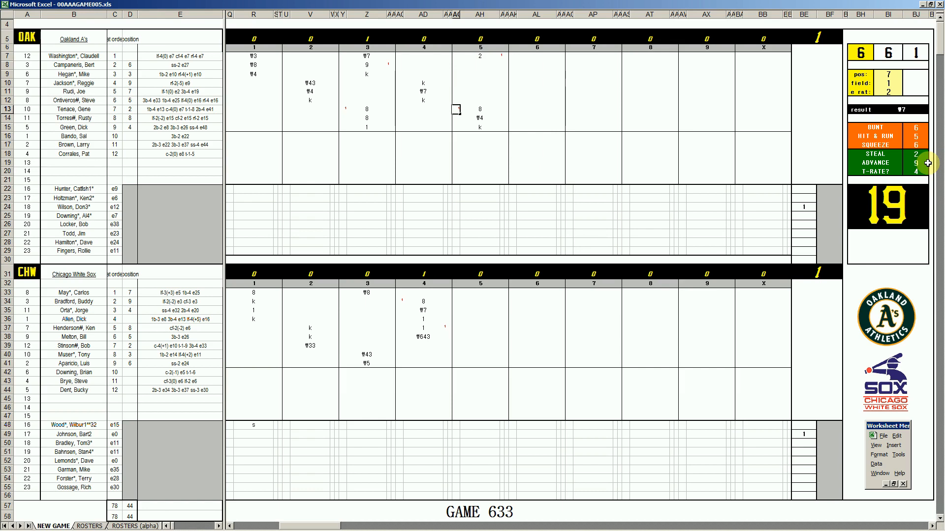
{"action": "key", "text": "Return"}
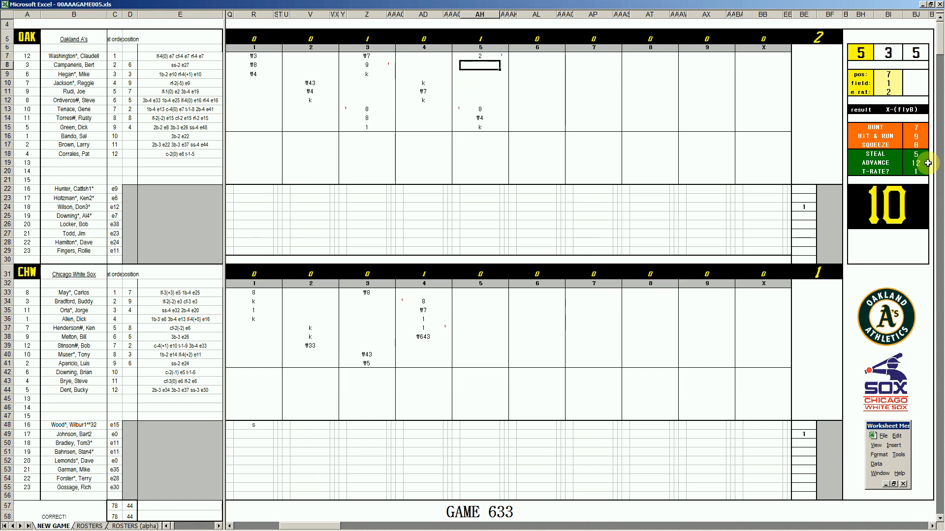
{"action": "type", "text": "#8"}
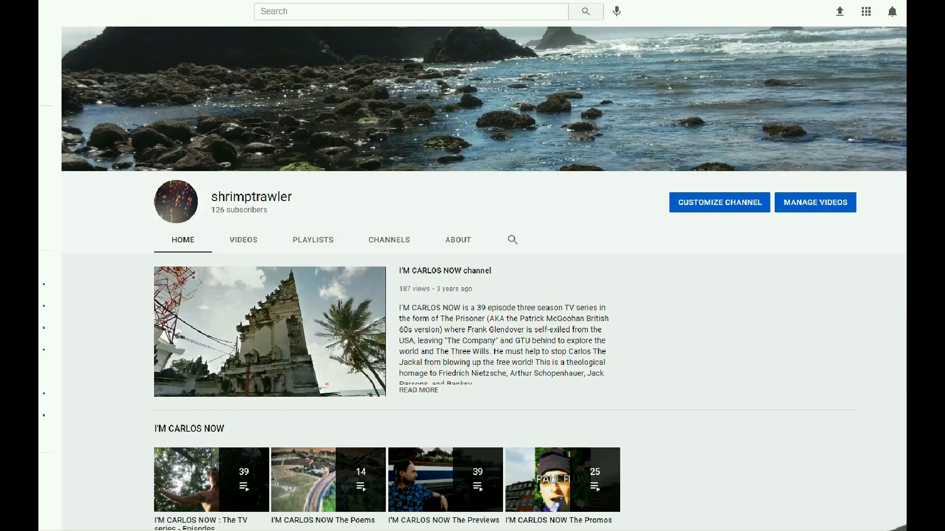
{"action": "scroll", "coordinate": [472, 295], "scroll_direction": "down", "scroll_amount": 4}
{"action": "scroll", "coordinate": [472, 295], "scroll_direction": "down", "scroll_amount": 4}
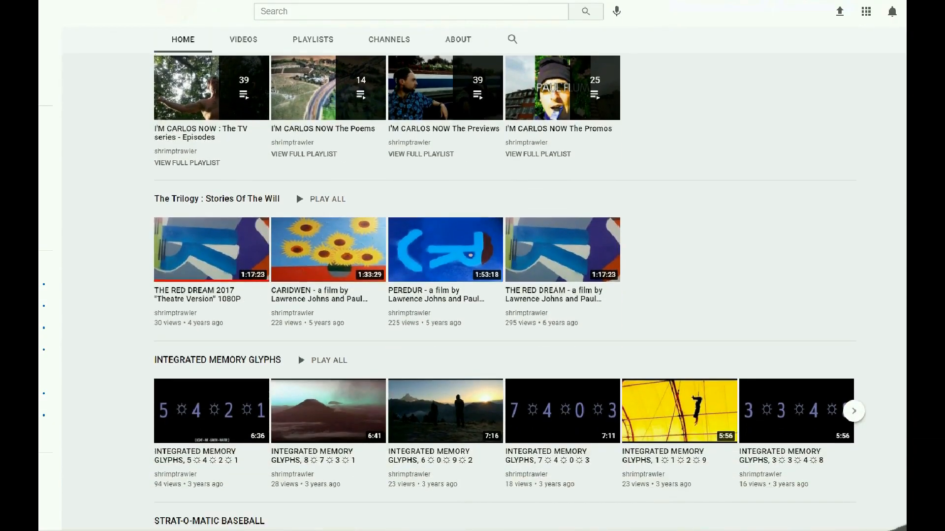
{"action": "scroll", "coordinate": [472, 295], "scroll_direction": "down", "scroll_amount": 3}
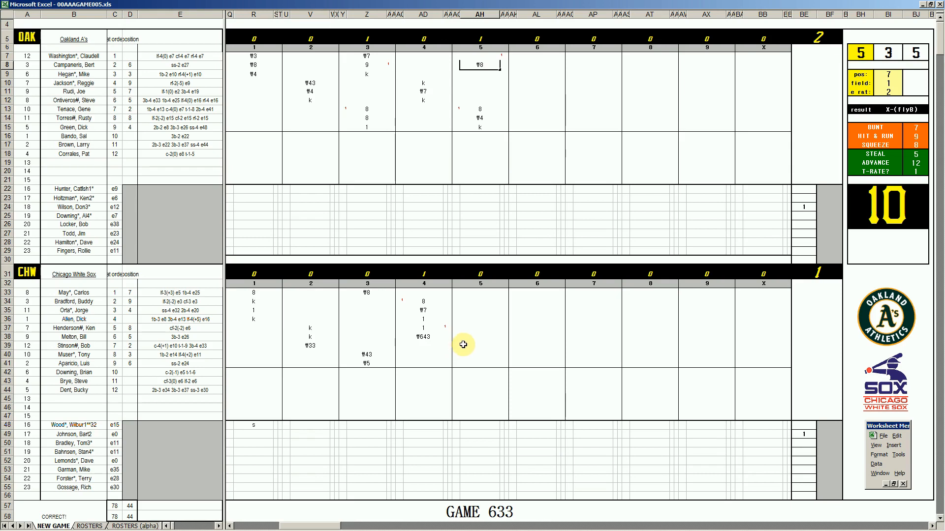
Record 4 for CHW's seventh batter in inning 5, with 1 RBI and 1 run for the same batter.
{"action": "left_click", "coordinate": [463, 344]}
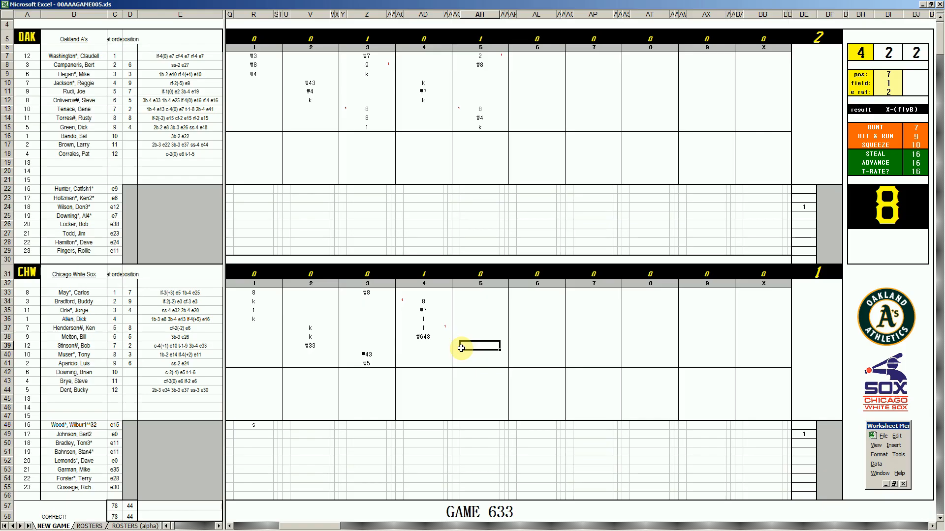
{"action": "type", "text": "4"}
{"action": "key", "text": "Right"}
{"action": "type", "text": "1"}
{"action": "key", "text": "Left"}
{"action": "key", "text": "Left"}
{"action": "type", "text": "1"}
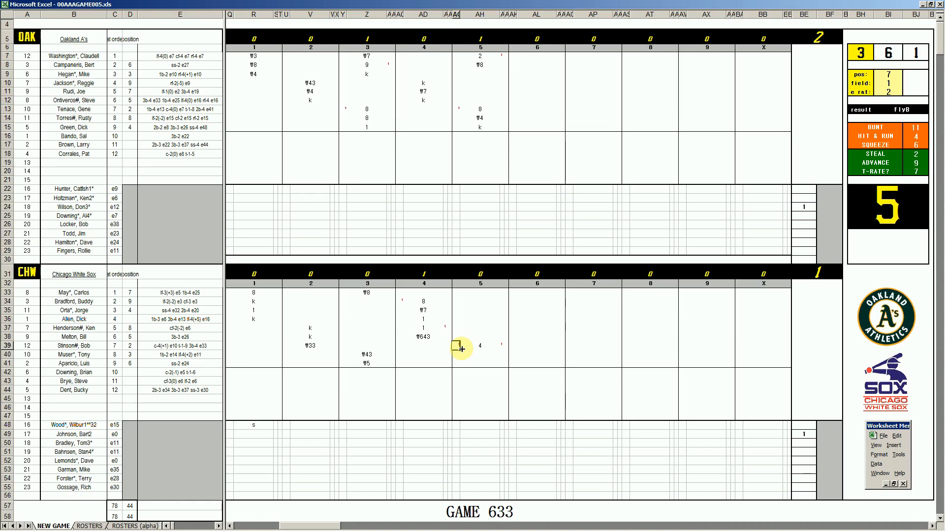
{"action": "key", "text": "Return"}
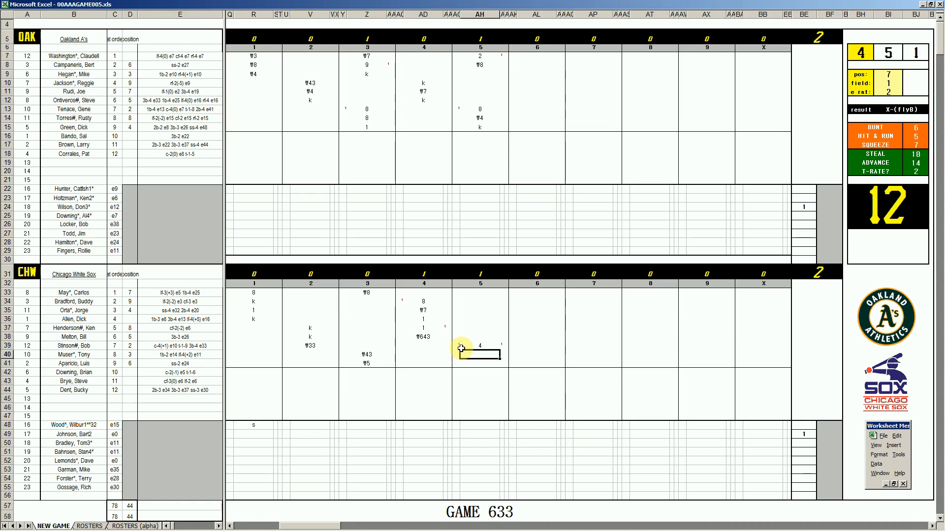
Record 1 and #43 for CHW's eighth and ninth batters in inning 5.
{"action": "type", "text": "1"}
{"action": "key", "text": "Return"}
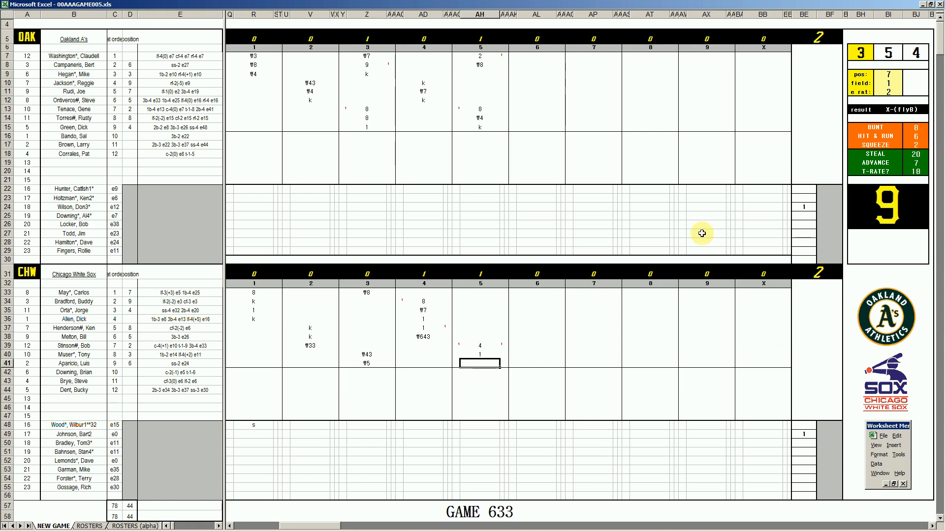
{"action": "type", "text": "#43"}
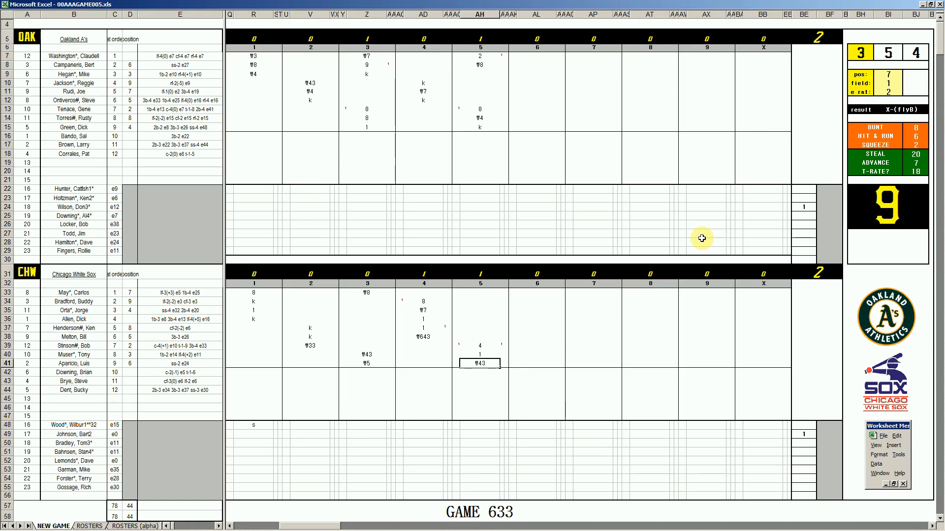
Record 1, k and 1 for CHW's first three batters in inning 5, with 1 RBI for the third batter.
{"action": "key", "text": "Return"}
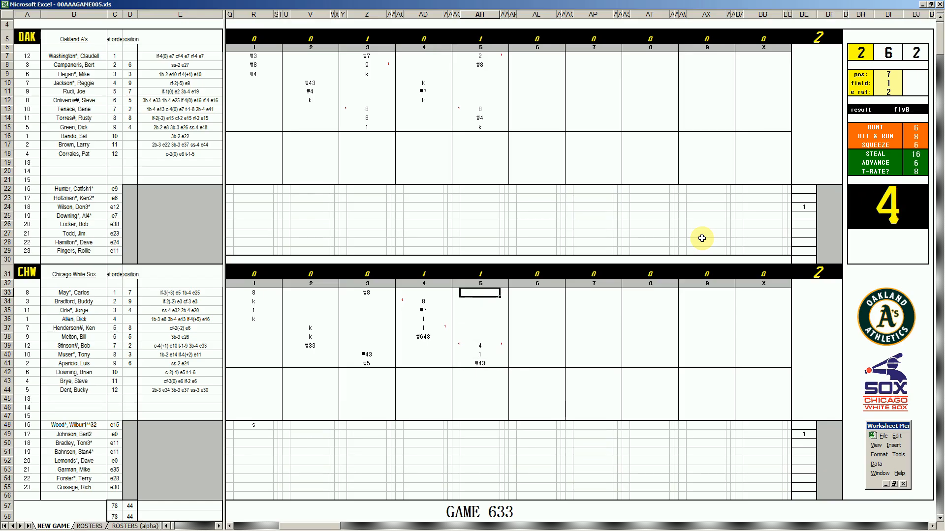
{"action": "type", "text": "1"}
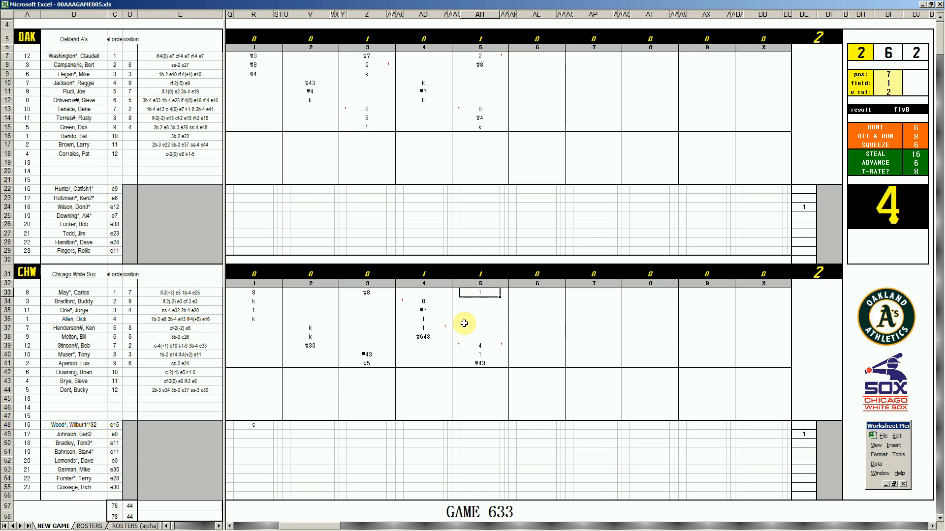
{"action": "key", "text": "Return"}
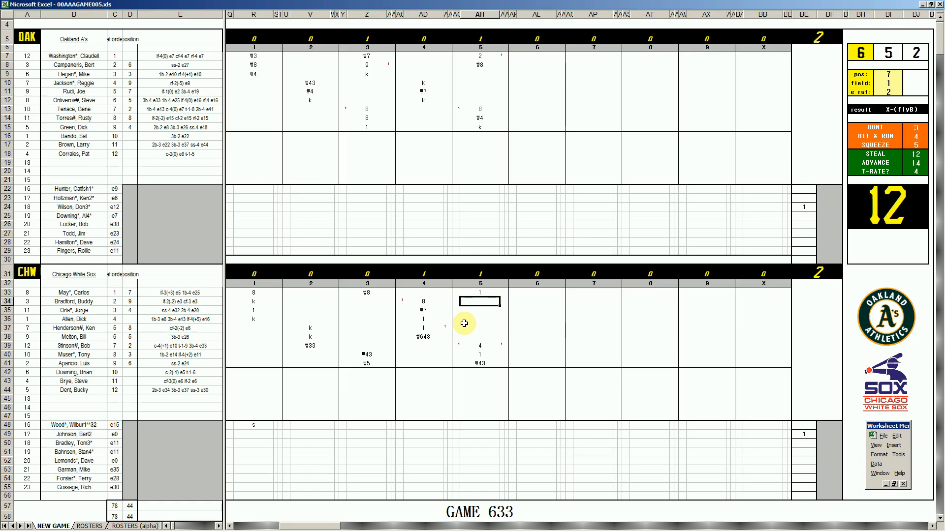
{"action": "type", "text": "k"}
{"action": "key", "text": "Return"}
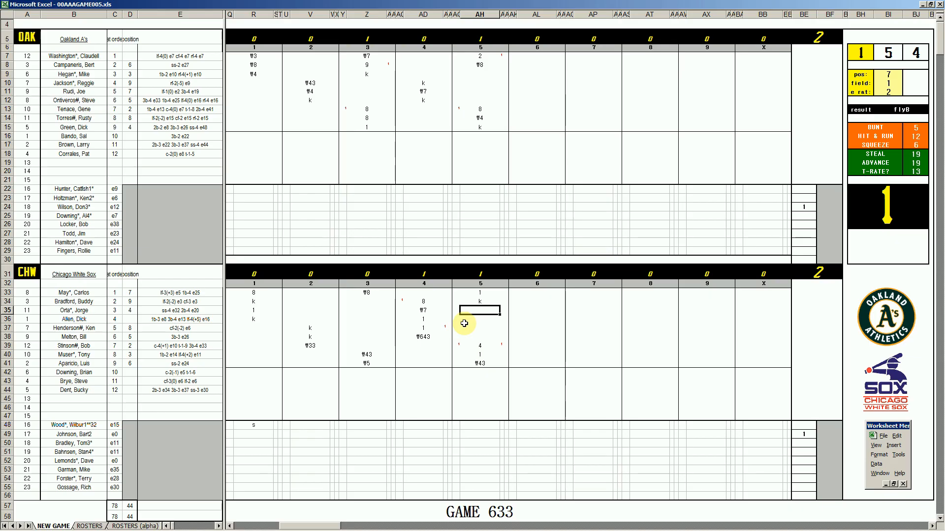
{"action": "type", "text": "1"}
{"action": "key", "text": "Return"}
Enter 1 run for CHW's eighth batter in inning 5 and record k for the fourth batter.
{"action": "key", "text": "Left"}
{"action": "key", "text": "Down"}
{"action": "key", "text": "Down"}
{"action": "key", "text": "Down"}
{"action": "key", "text": "Down"}
{"action": "key", "text": "Down"}
{"action": "type", "text": "1"}
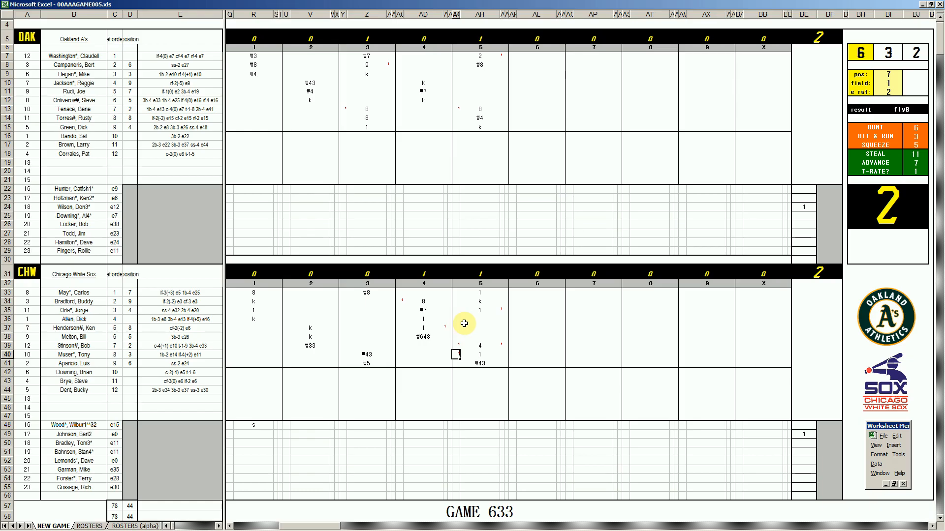
{"action": "key", "text": "Return"}
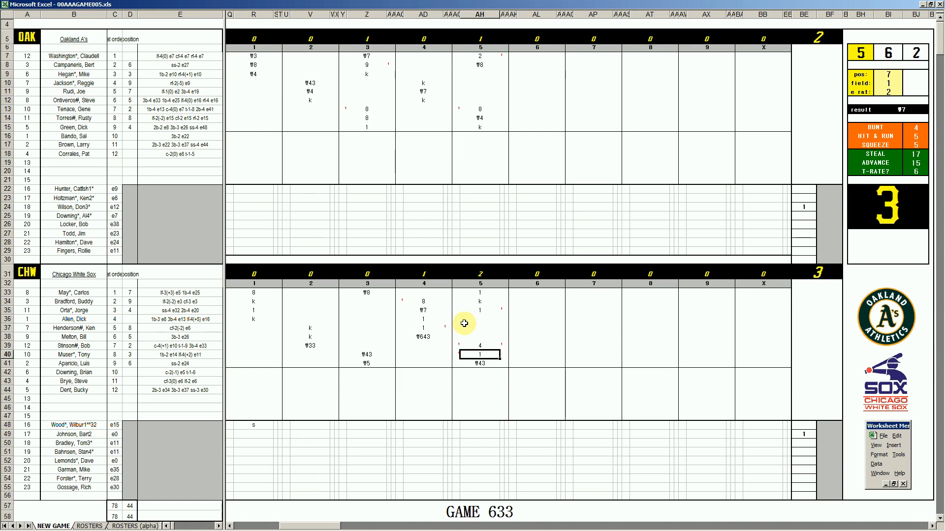
{"action": "left_click", "coordinate": [465, 324]}
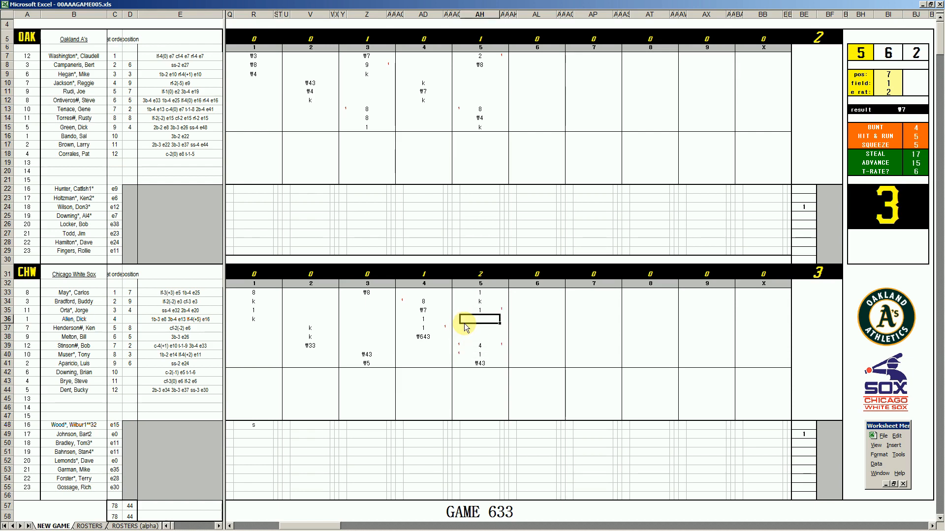
{"action": "type", "text": "k"}
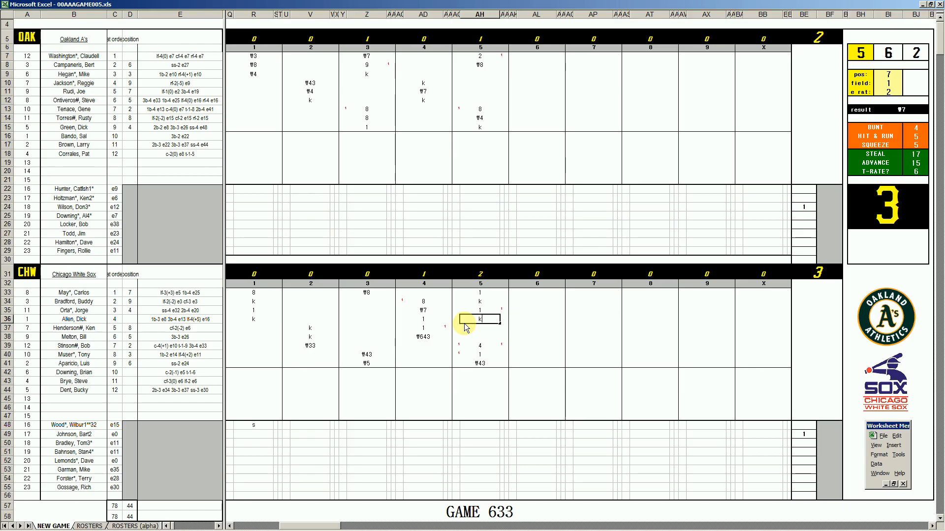
Set the dice chart's fielding position to 4 and its field rating to 4.
{"action": "left_click", "coordinate": [524, 73]}
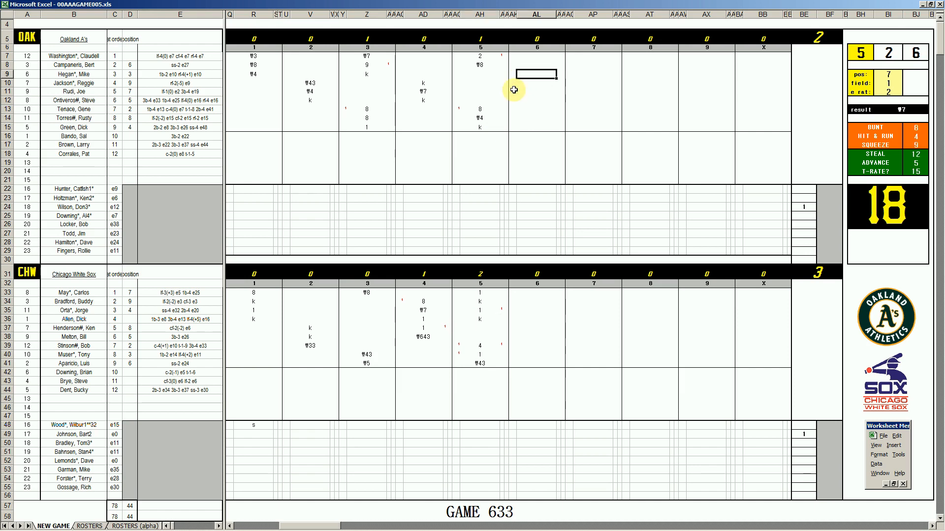
{"action": "key", "text": "Tab"}
{"action": "type", "text": "4"}
{"action": "key", "text": "Return"}
{"action": "type", "text": "4"}
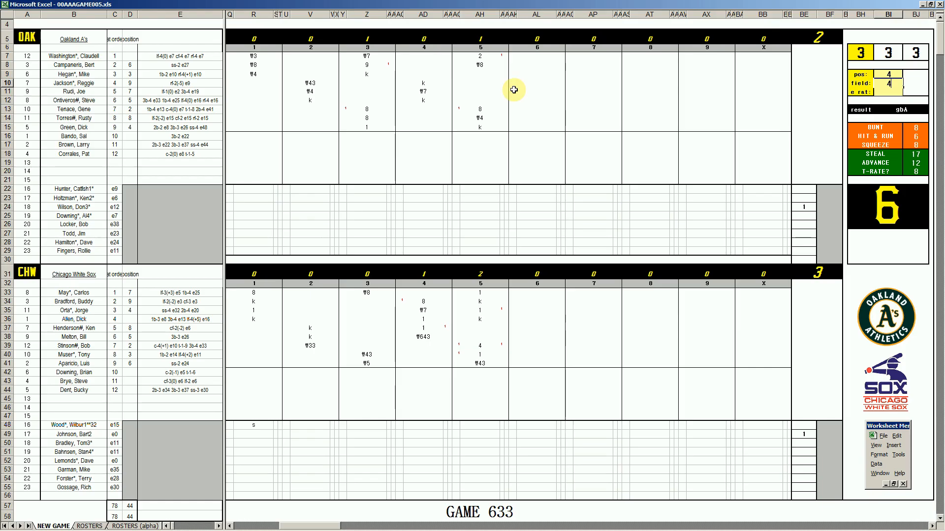
{"action": "key", "text": "Return"}
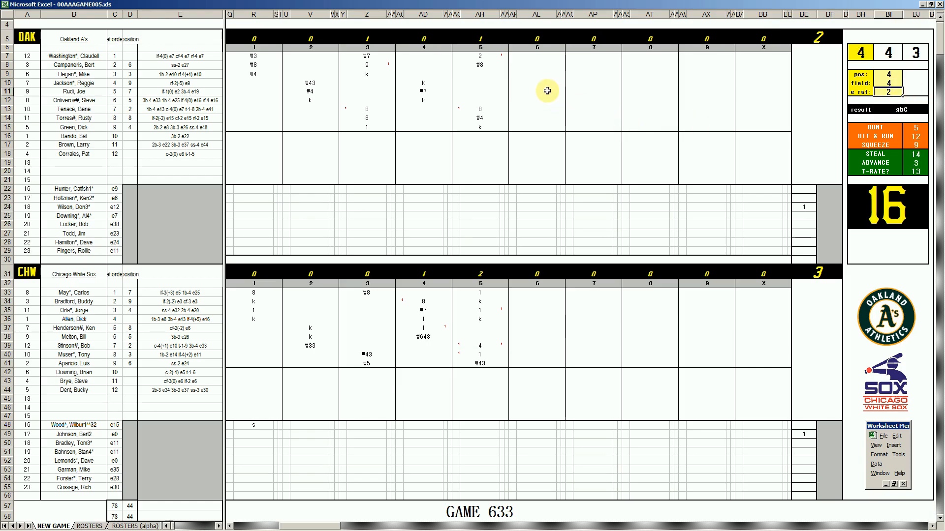
Record #43 and k for OAK's third and fourth batters in inning 6.
{"action": "left_click", "coordinate": [531, 72]}
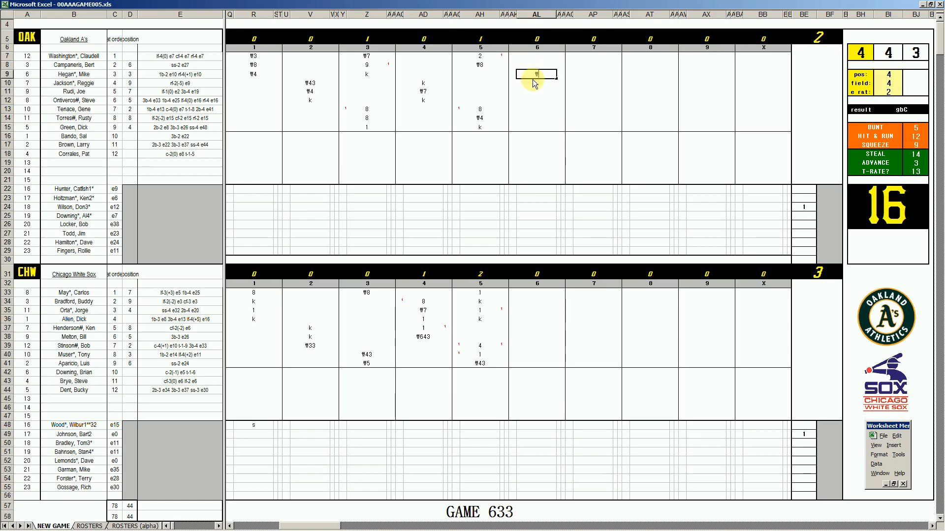
{"action": "key", "text": "Return"}
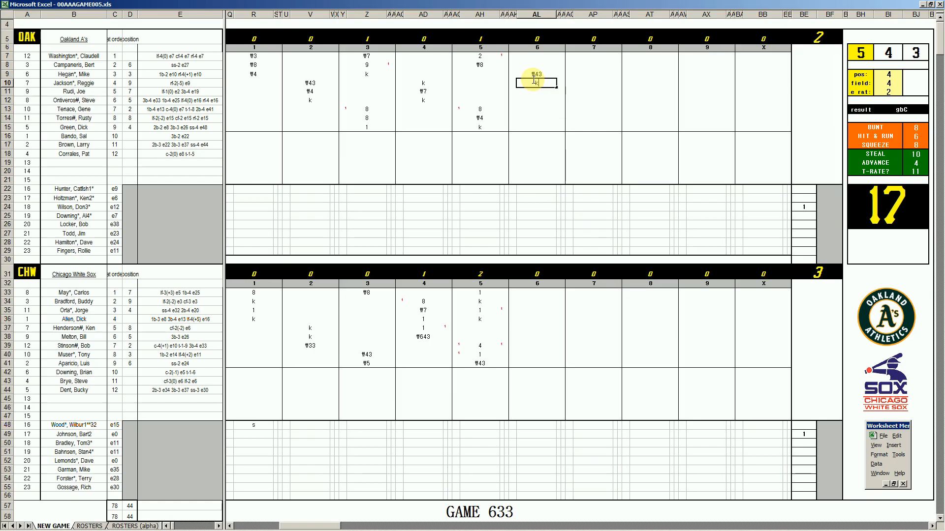
{"action": "key", "text": "Return"}
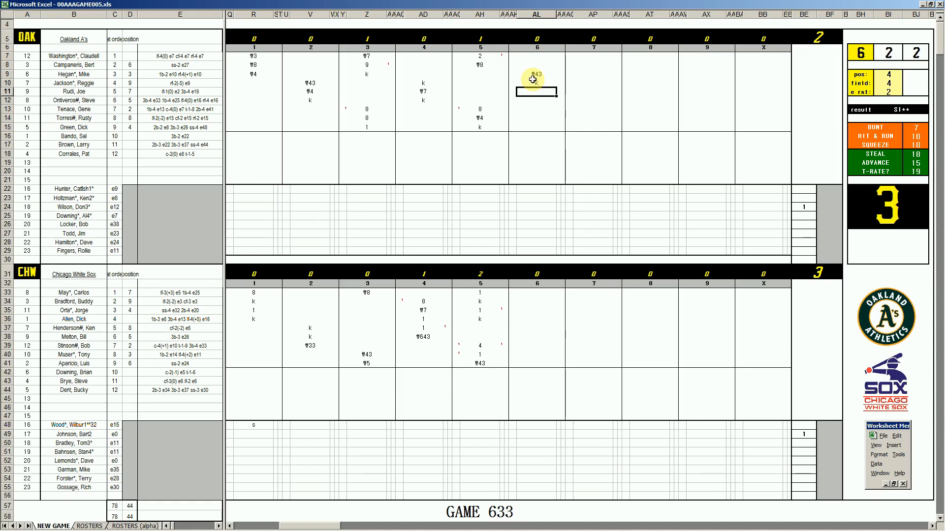
Set the dice chart to position 6 with field rating 2, and record #63 for OAK's fifth batter in inning 6.
{"action": "type", "text": "6"}
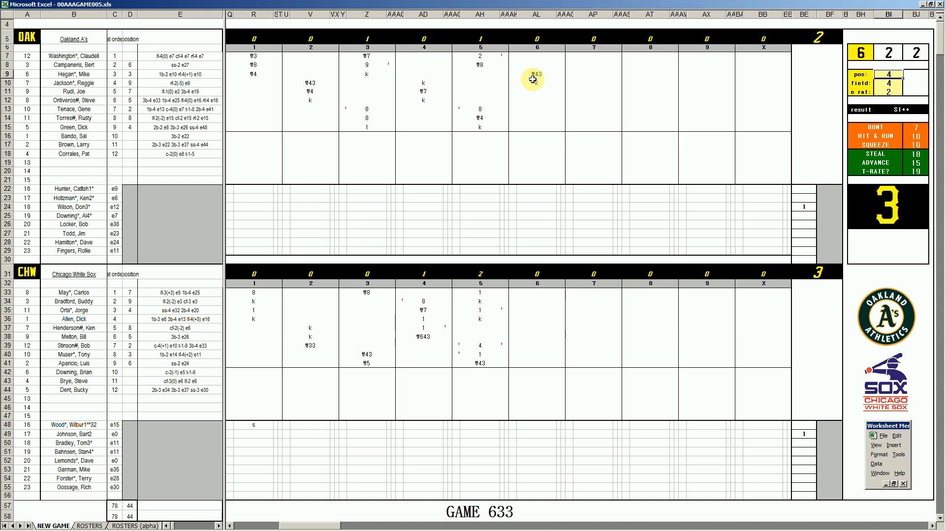
{"action": "key", "text": "Return"}
{"action": "type", "text": "2"}
{"action": "key", "text": "Return"}
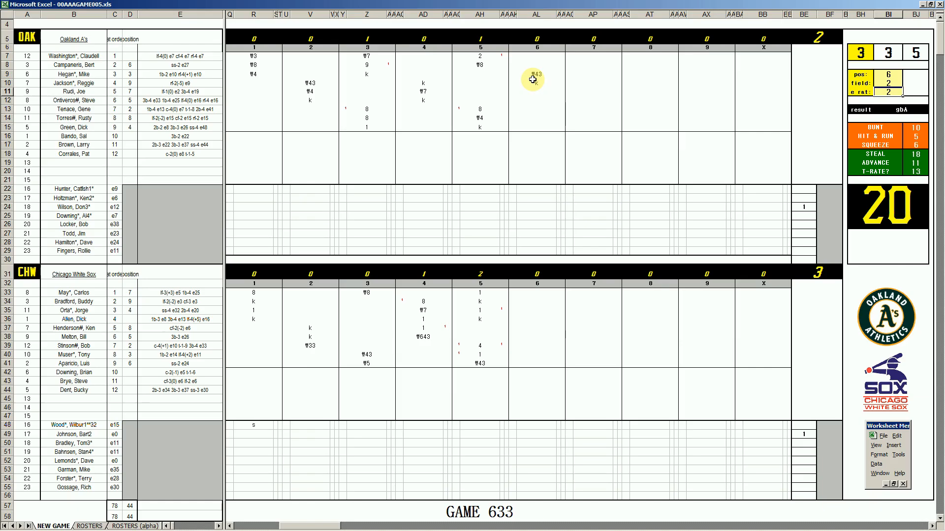
{"action": "left_click", "coordinate": [541, 93]}
{"action": "type", "text": "#"}
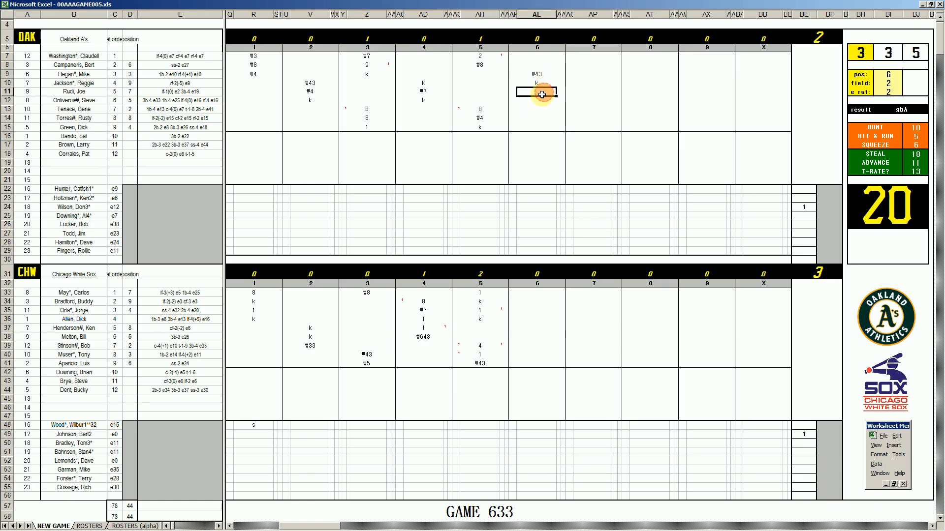
{"action": "type", "text": "63"}
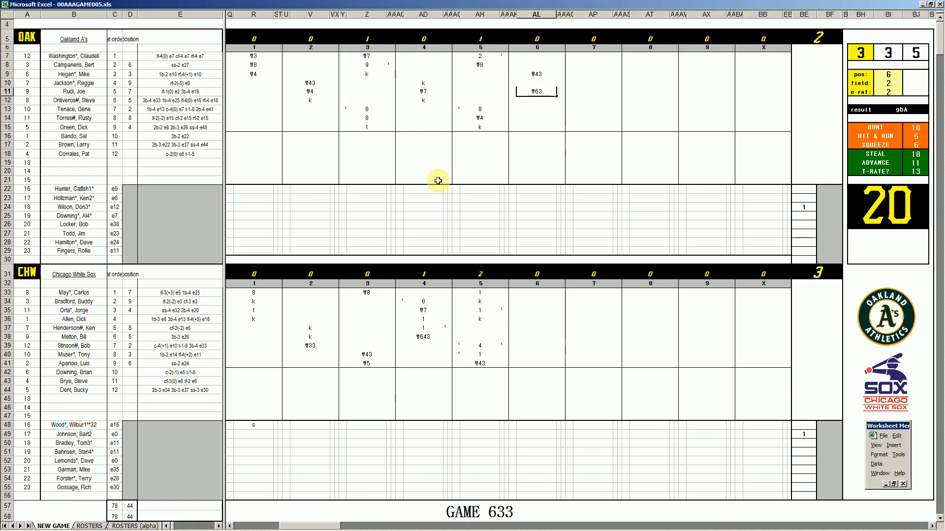
Record k, #7 and #4 for CHW's fifth, sixth and seventh batters in inning 6.
{"action": "left_click", "coordinate": [525, 327]}
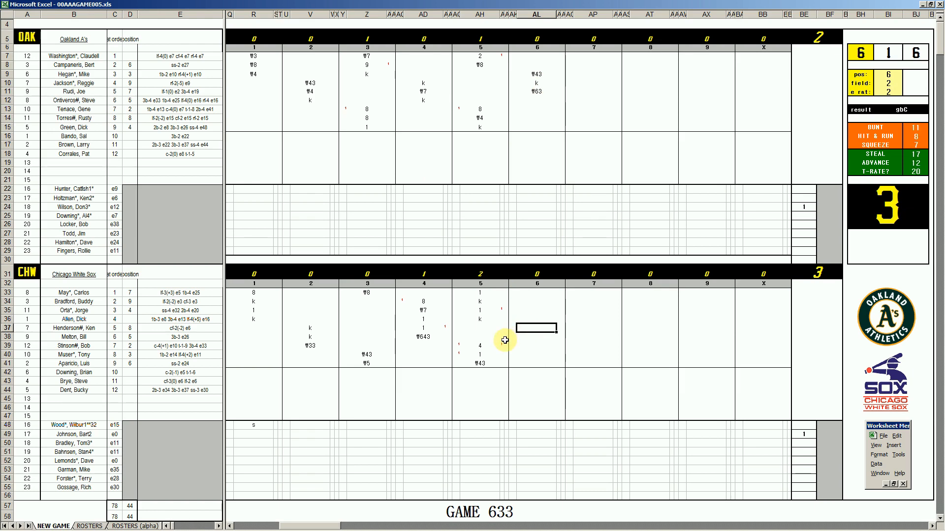
{"action": "type", "text": "k"}
{"action": "key", "text": "Return"}
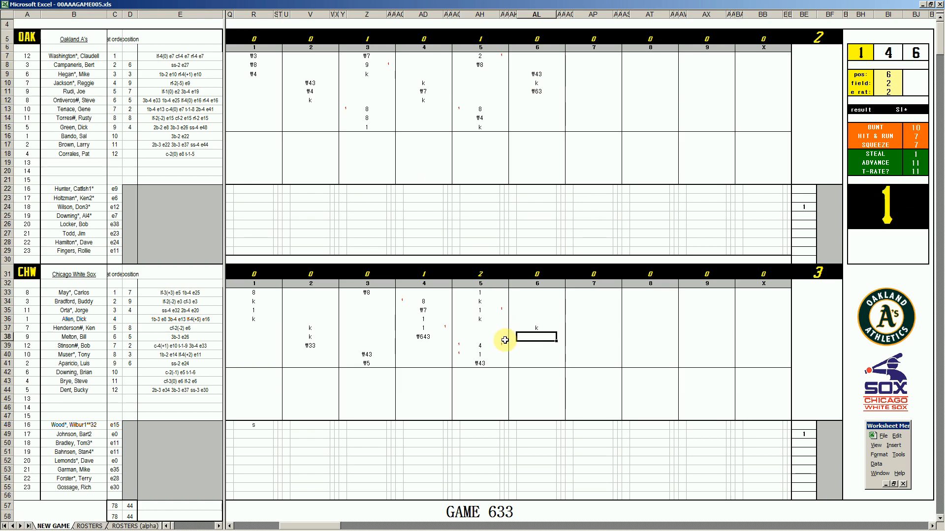
{"action": "type", "text": "\\7"}
{"action": "key", "text": "Return"}
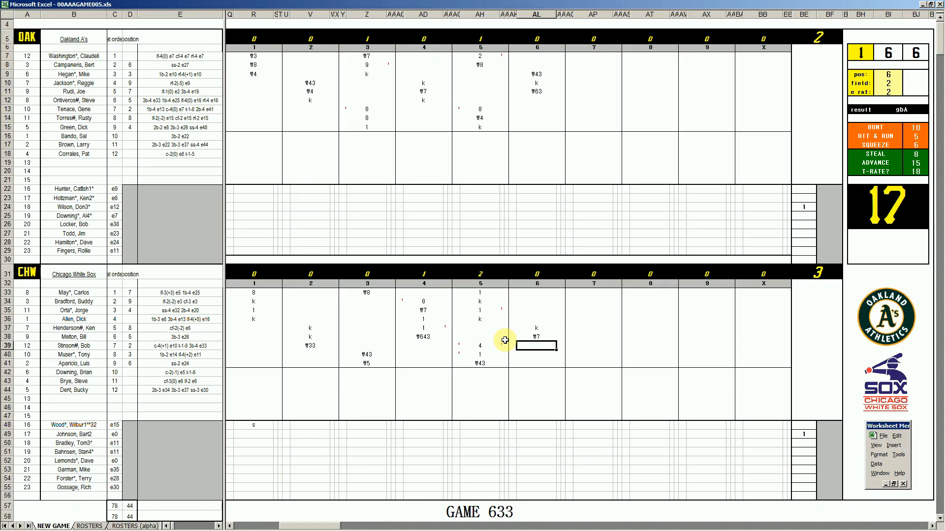
{"action": "type", "text": "\\4"}
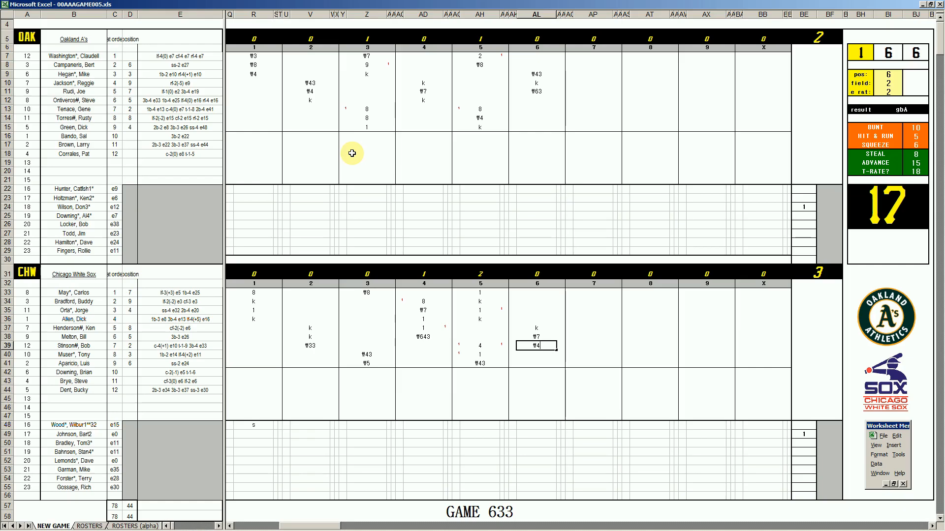
Record #53 and 2 for OAK's sixth and seventh batters in inning 7.
{"action": "left_click", "coordinate": [580, 99]}
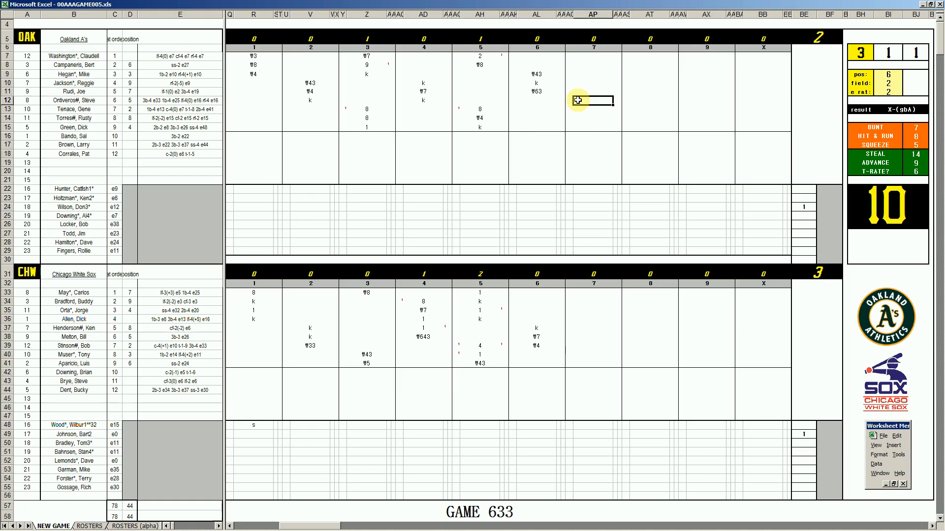
{"action": "type", "text": "#53"}
{"action": "key", "text": "Return"}
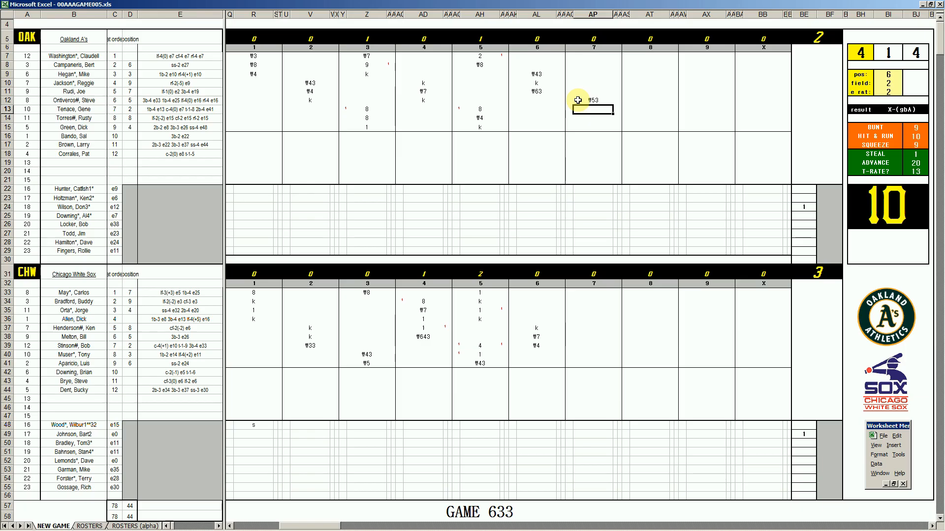
{"action": "type", "text": "2"}
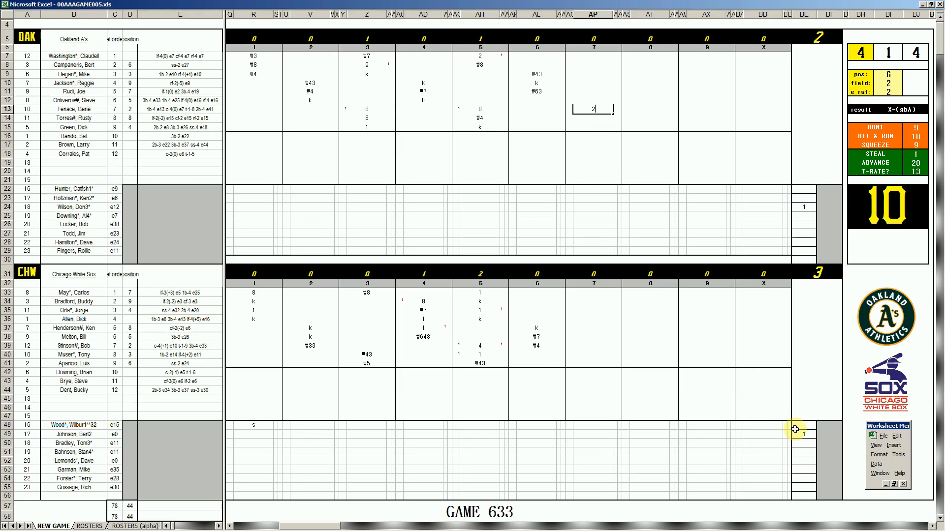
Enter 6 1/3 in BF49 for CHW's pitcher, and mark the reliever in row 54 with 7 and with sb in inning 7.
{"action": "left_click", "coordinate": [822, 432]}
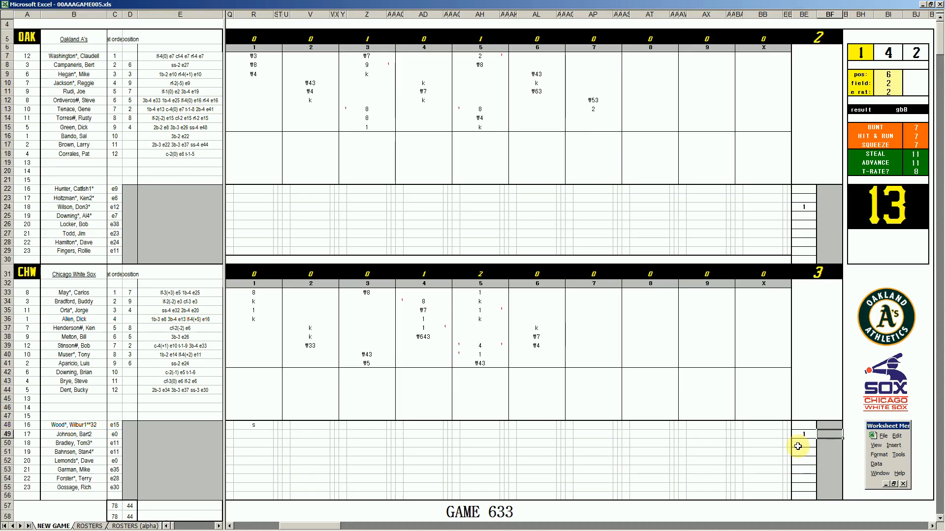
{"action": "type", "text": "+"}
{"action": "type", "text": "6+1/3"}
{"action": "key", "text": "Return"}
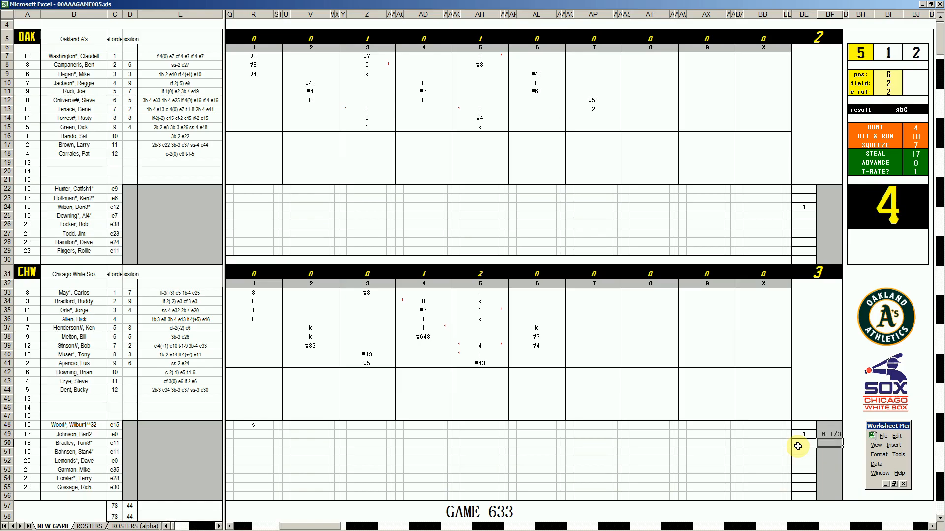
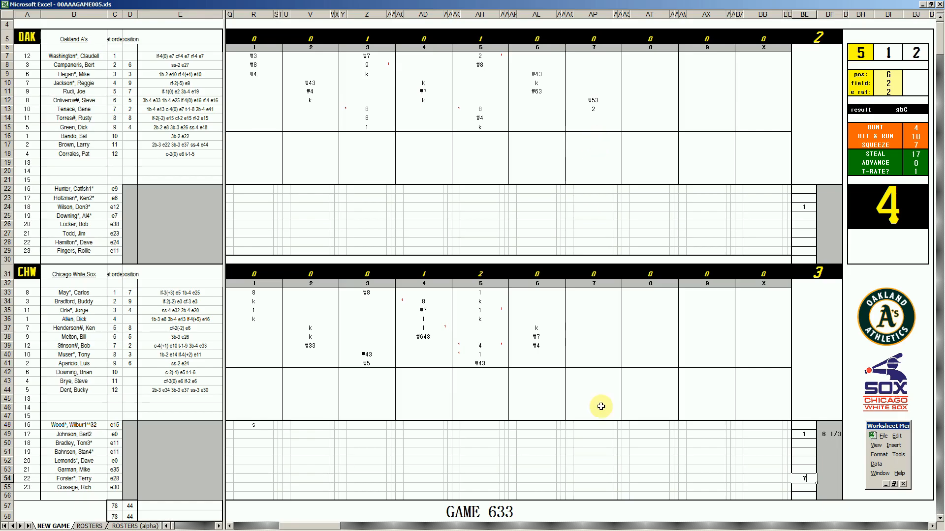
{"action": "left_click", "coordinate": [601, 479]}
{"action": "type", "text": "sb"}
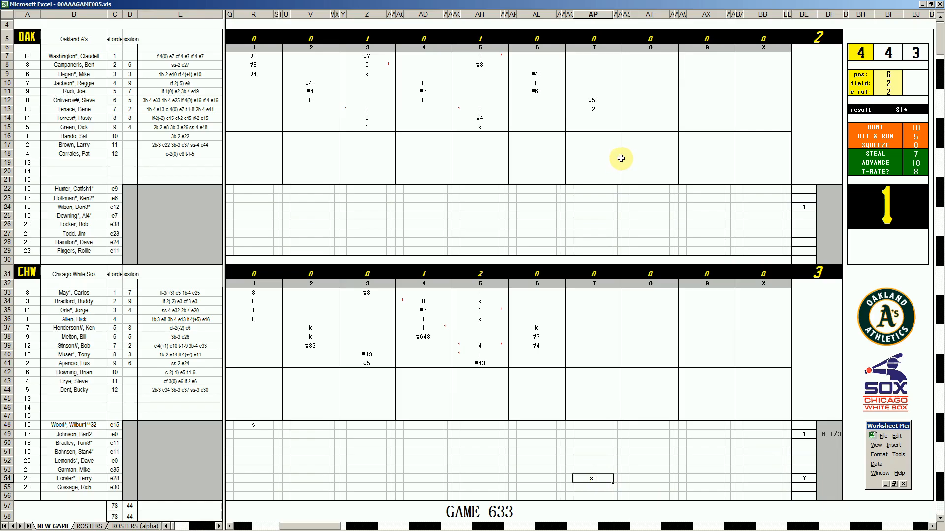
Record k for OAK's tenth batter and #7 for the ninth batter in inning 7.
{"action": "left_click", "coordinate": [591, 139]}
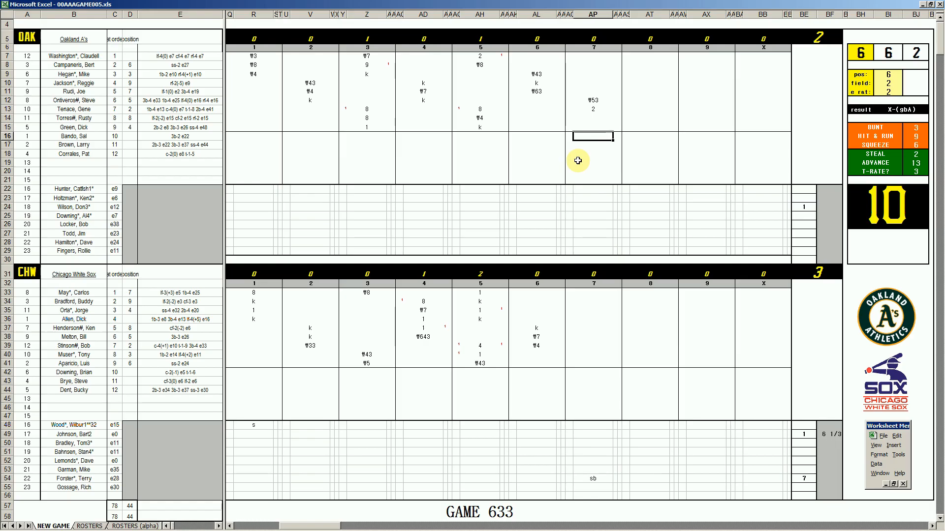
{"action": "type", "text": "k"}
{"action": "key", "text": "Up"}
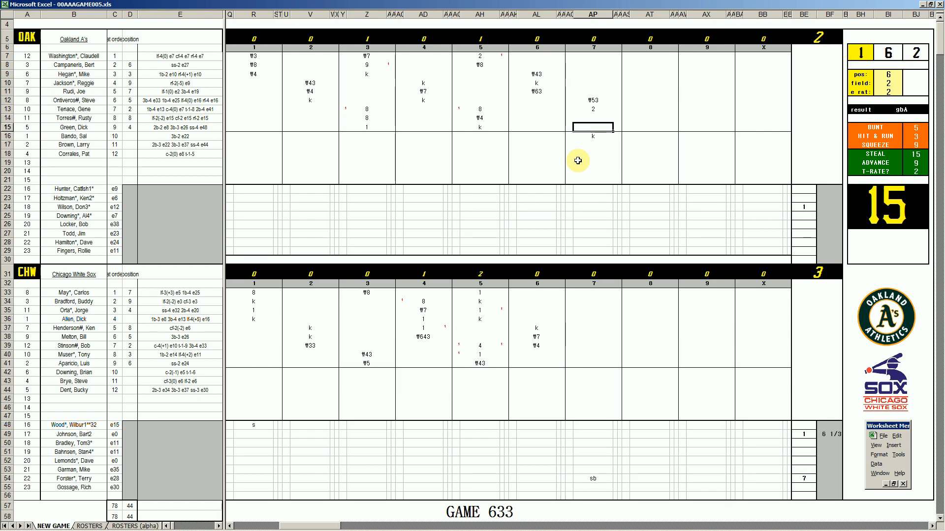
{"action": "type", "text": "#7"}
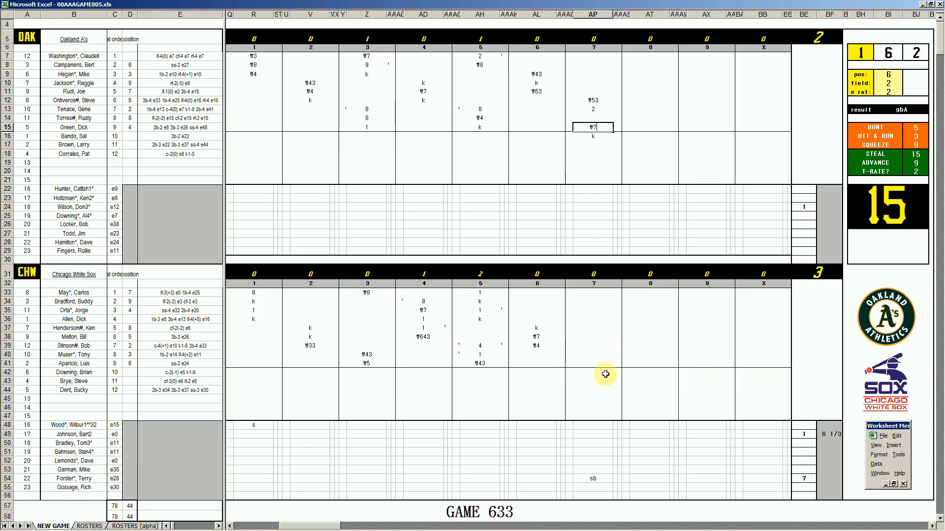
Switch to Spotify to check the Curtis (Expanded Edition) album and return to the 00AAAGAME005.xls workbook.
{"action": "left_click", "coordinate": [670, 525]}
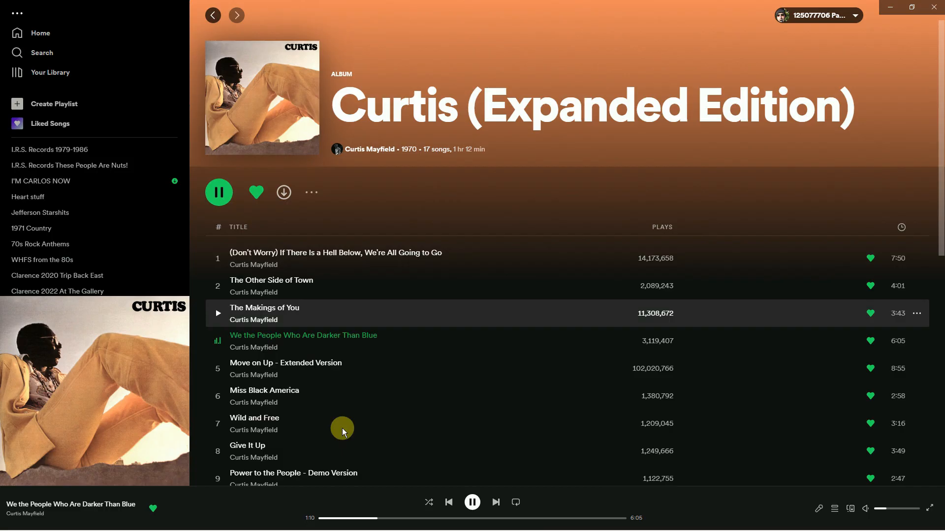
{"action": "mouse_move", "coordinate": [243, 529]}
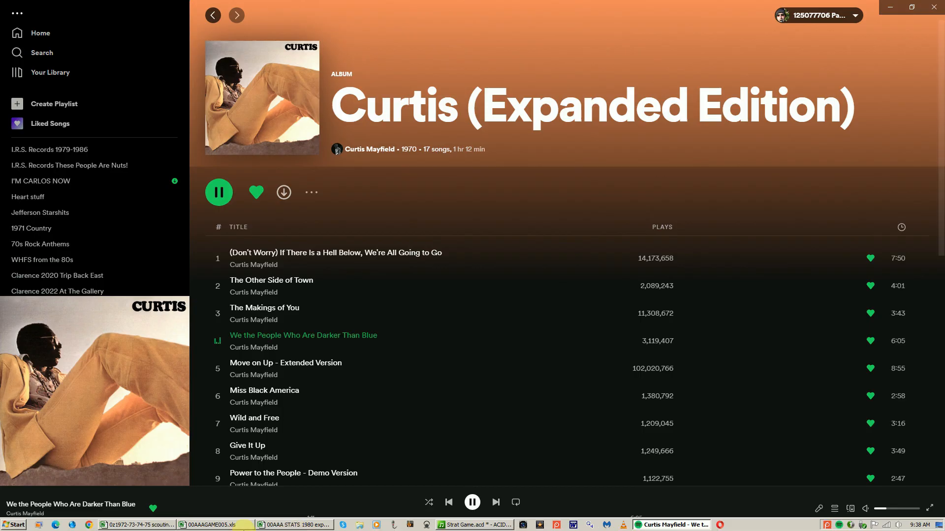
{"action": "left_click", "coordinate": [223, 525]}
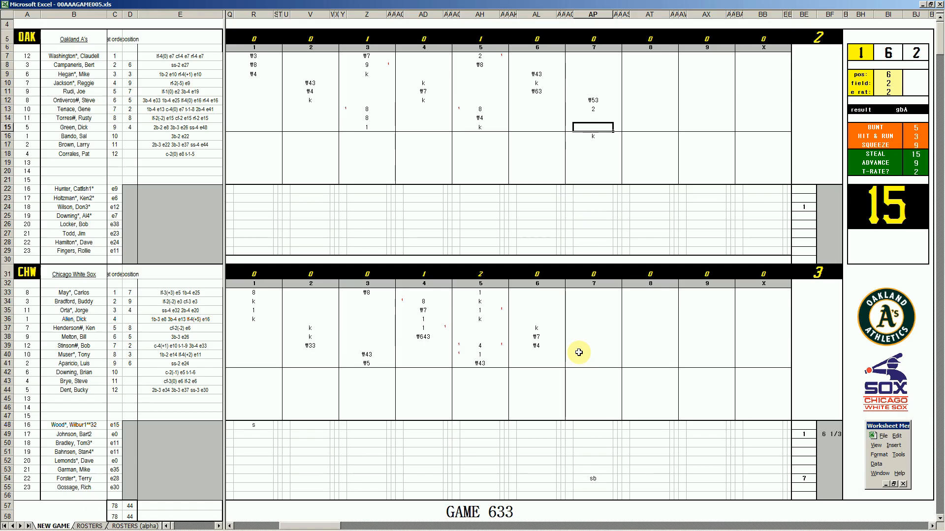
Record #33 and #63 for CHW's eighth and ninth batters in inning 7.
{"action": "left_click", "coordinate": [579, 352]}
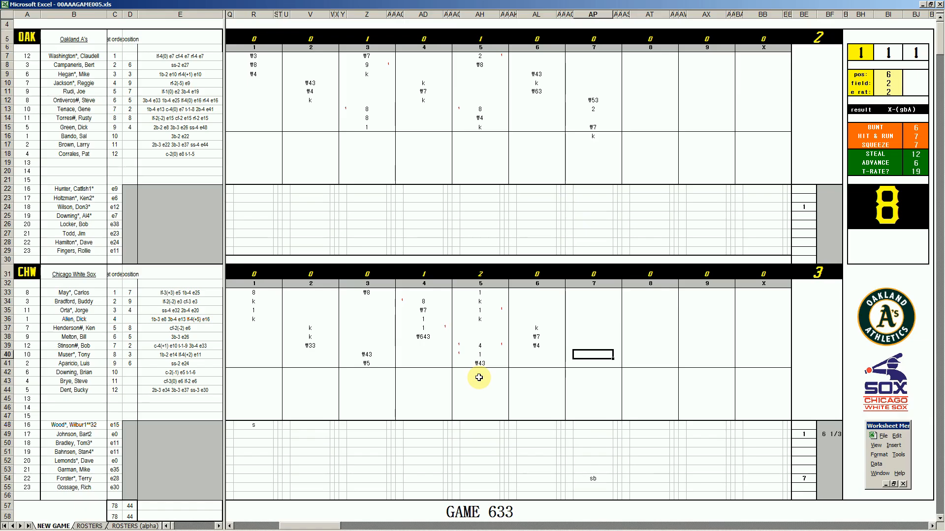
{"action": "type", "text": "#33"}
{"action": "key", "text": "Return"}
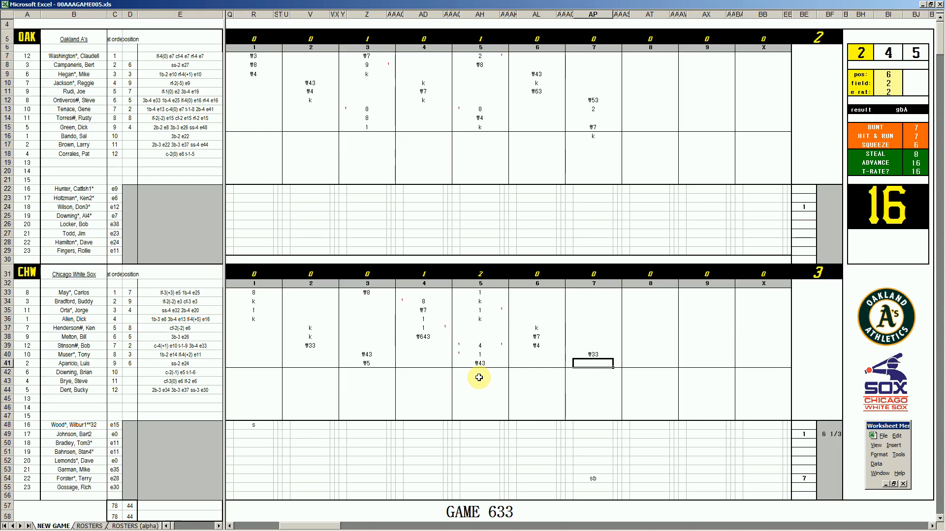
{"action": "type", "text": "#63"}
{"action": "key", "text": "Return"}
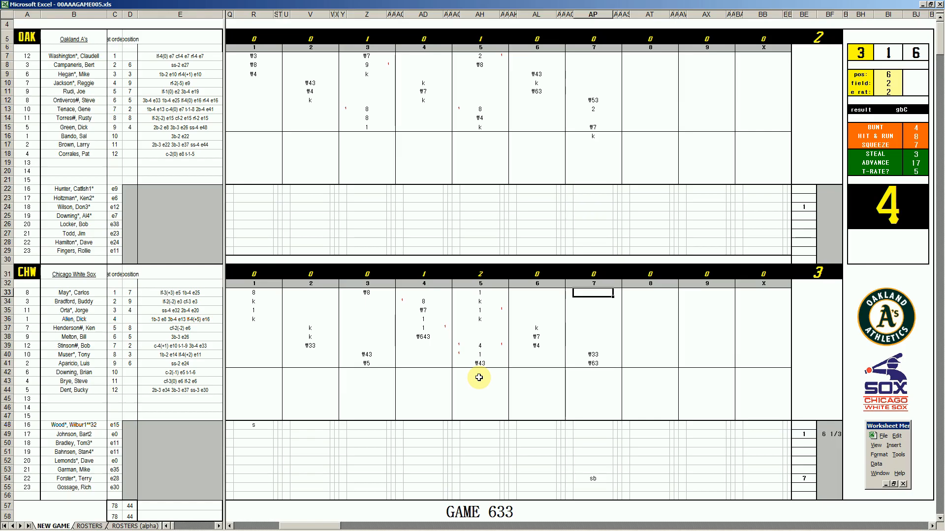
Record 8 for CHW's leadoff batter in inning 7 and enter ss in the row 48 pitching line for that inning.
{"action": "type", "text": "8"}
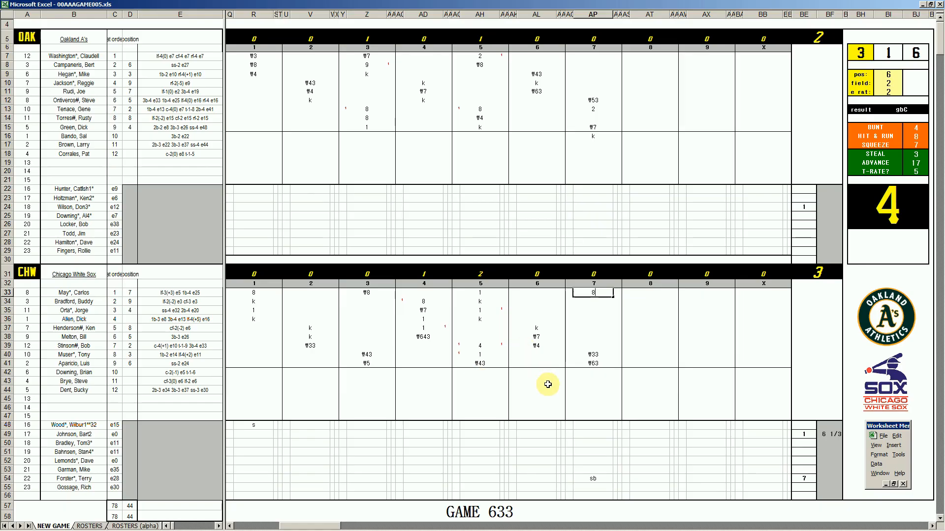
{"action": "key", "text": "Return"}
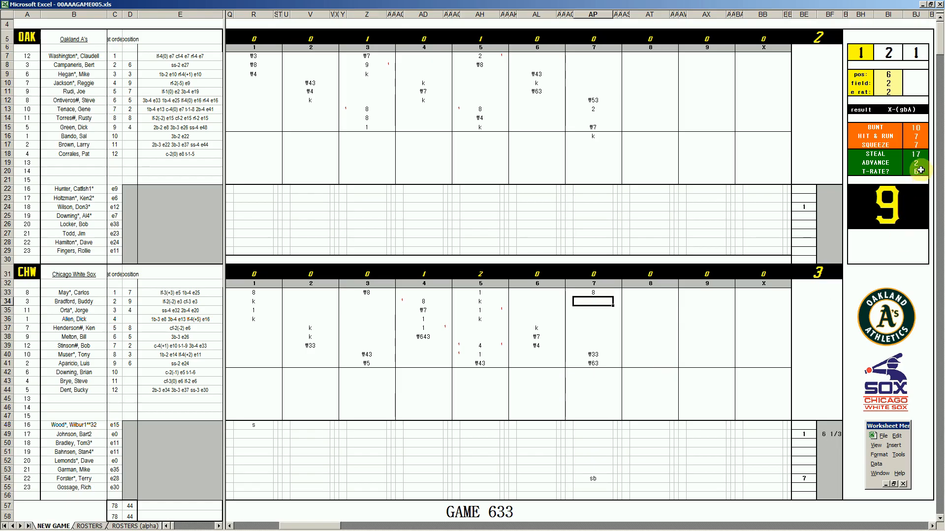
{"action": "left_click", "coordinate": [600, 425]}
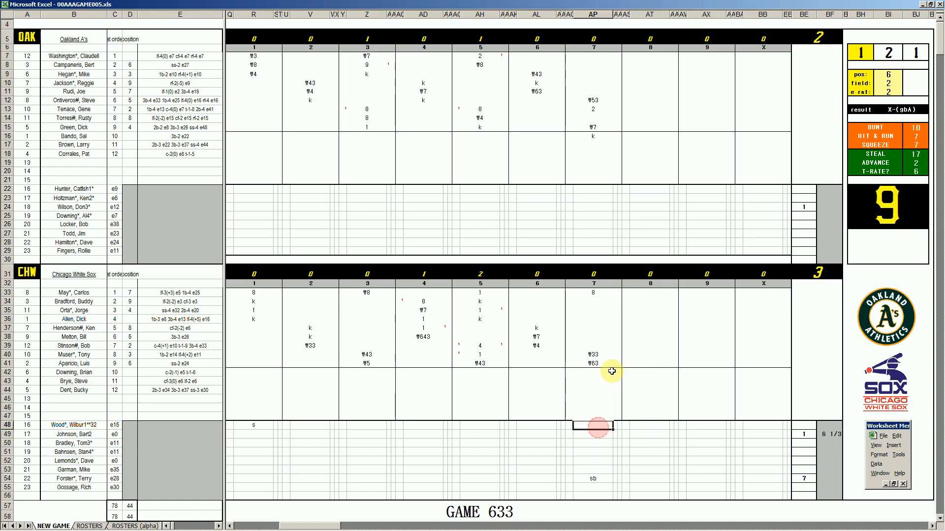
{"action": "type", "text": "ss"}
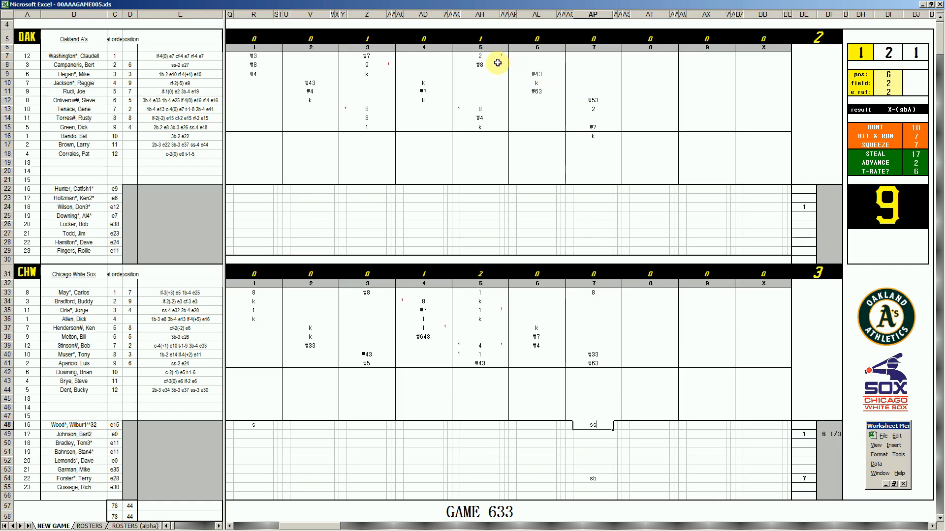
Record 3 and 9 for OAK's first and second batters in inning 8.
{"action": "left_click", "coordinate": [651, 58]}
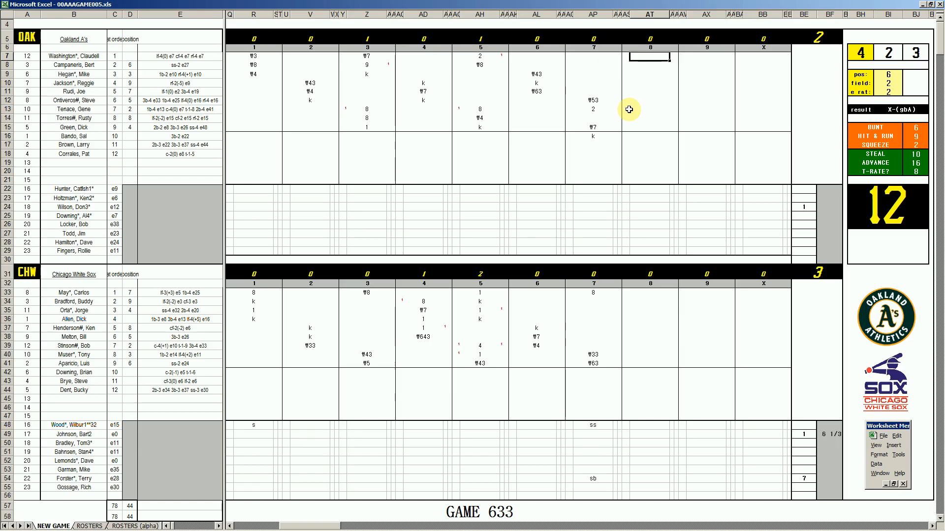
{"action": "type", "text": "3"}
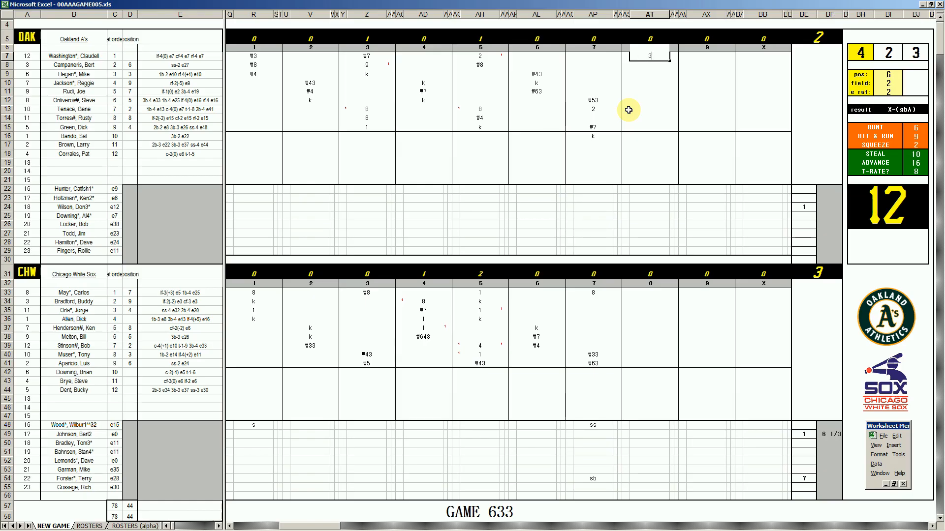
{"action": "key", "text": "Return"}
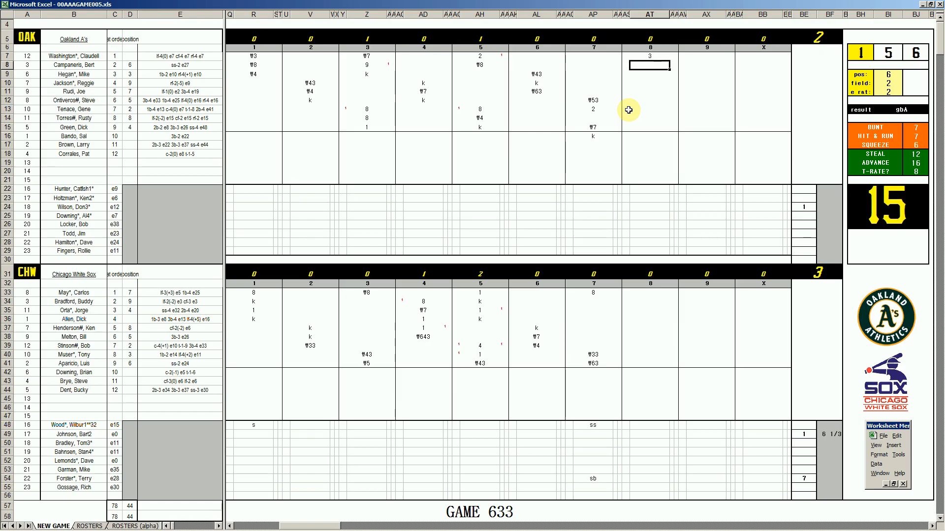
{"action": "type", "text": "9"}
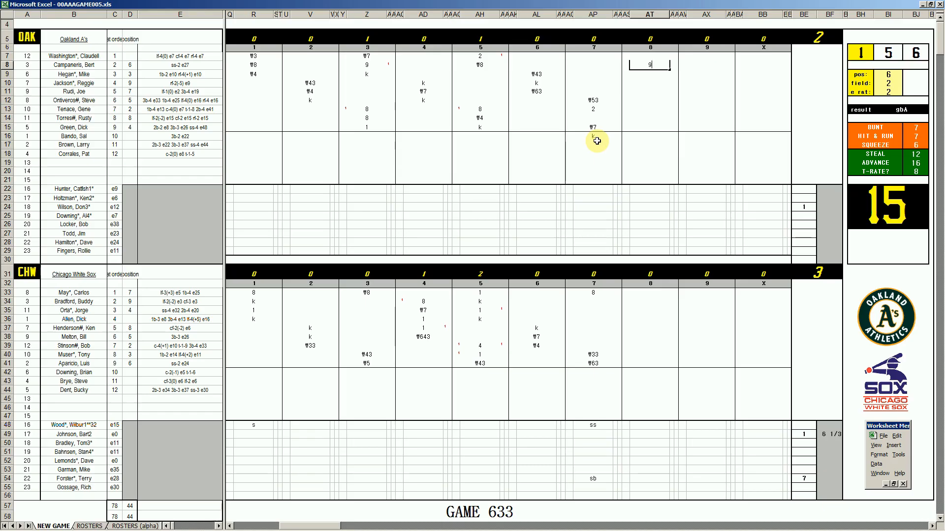
{"action": "key", "text": "Return"}
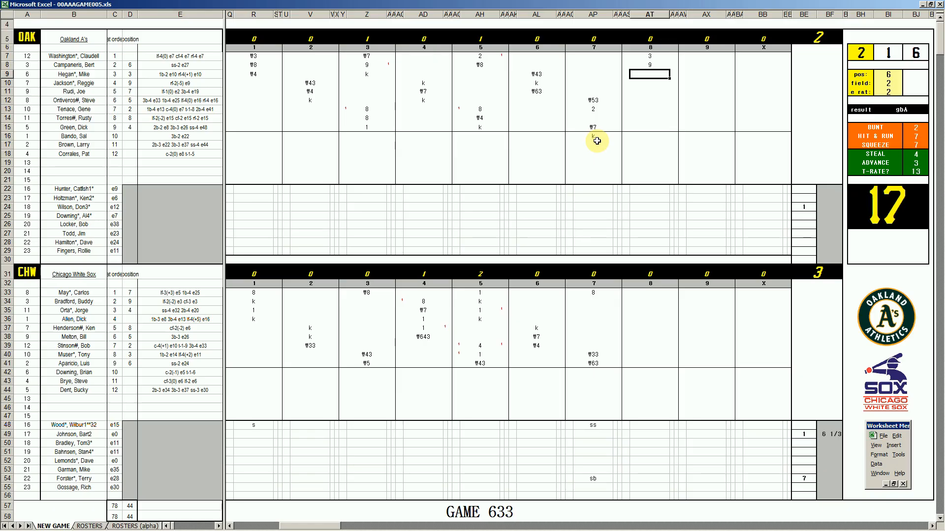
Add a 1 RBI mark for OAK's second batter and a 1 run mark for the first batter in inning 8.
{"action": "key", "text": "Up"}
{"action": "key", "text": "Right"}
{"action": "type", "text": "1"}
{"action": "key", "text": "Left"}
{"action": "key", "text": "Left"}
{"action": "key", "text": "Up"}
{"action": "type", "text": "1"}
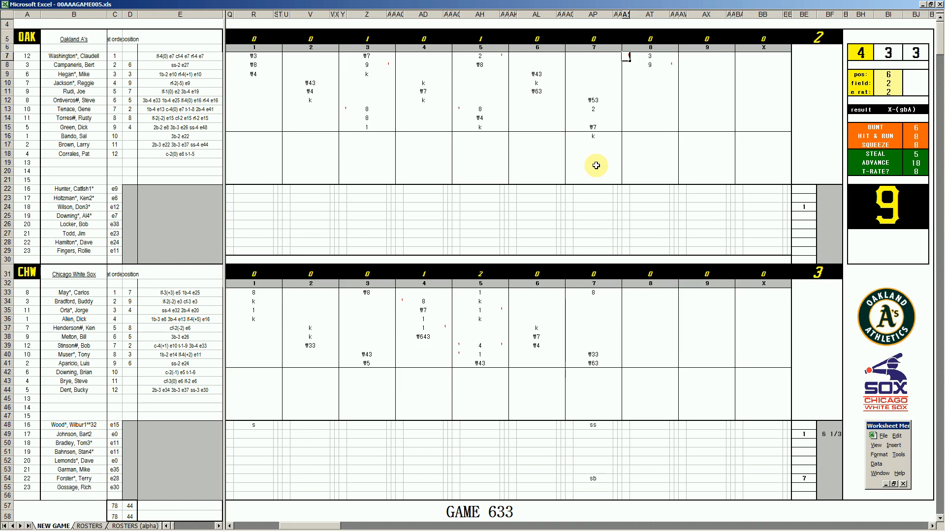
Record 1, k and #6 for OAK's third, fourth and fifth batters in inning 8.
{"action": "left_click", "coordinate": [651, 73]}
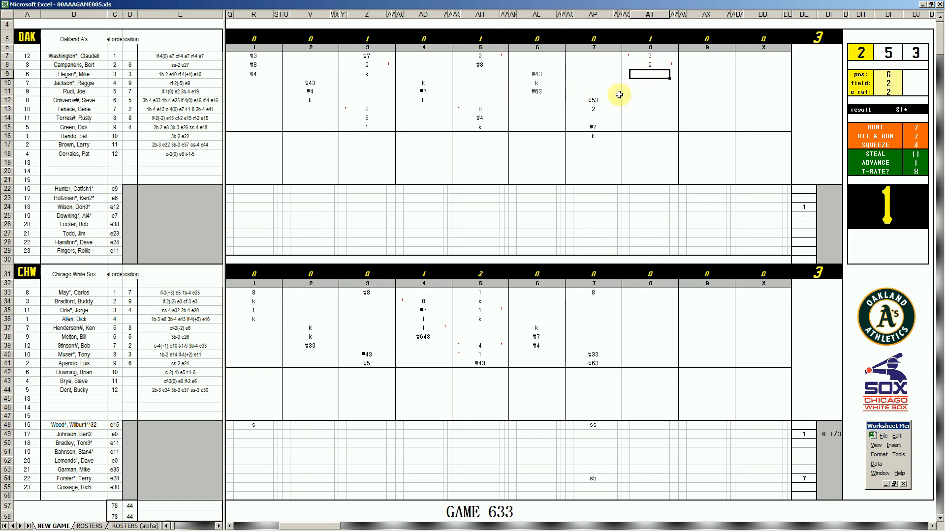
{"action": "type", "text": "1"}
{"action": "key", "text": "Return"}
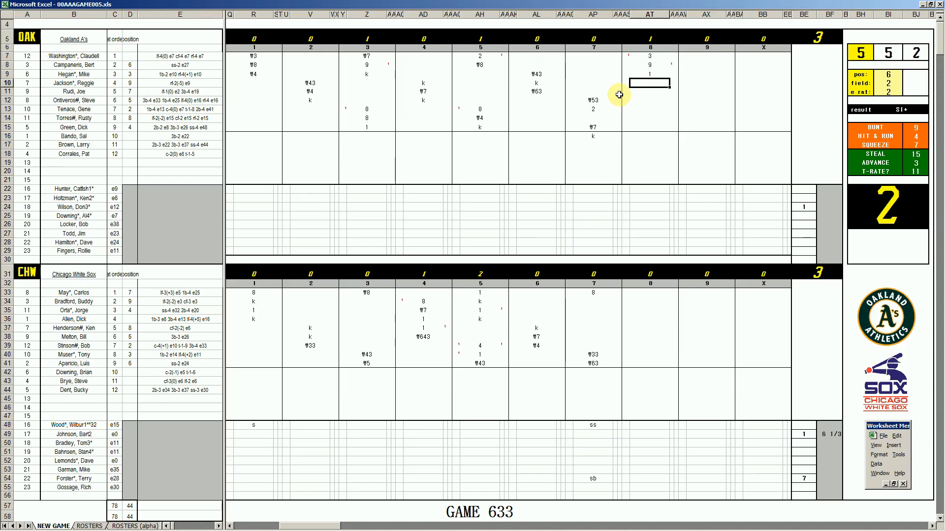
{"action": "type", "text": "k"}
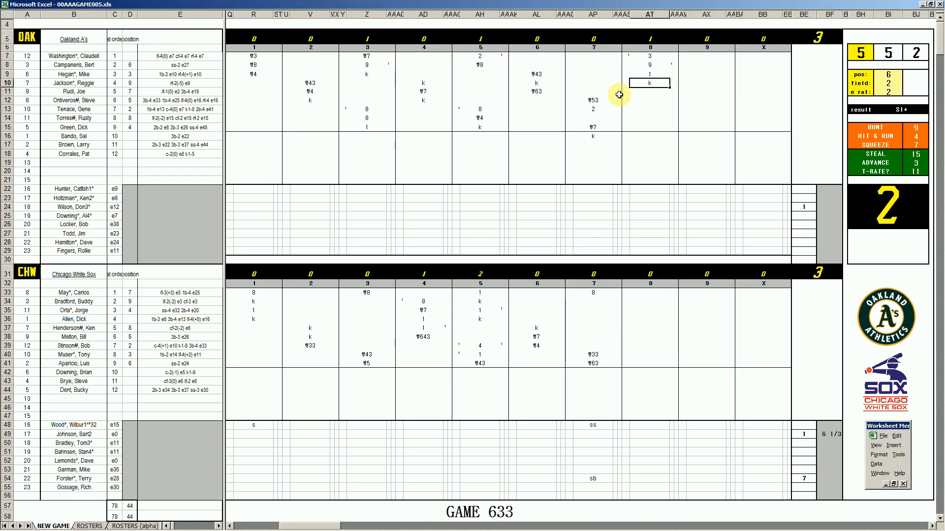
{"action": "left_click", "coordinate": [651, 92]}
{"action": "type", "text": "#8"}
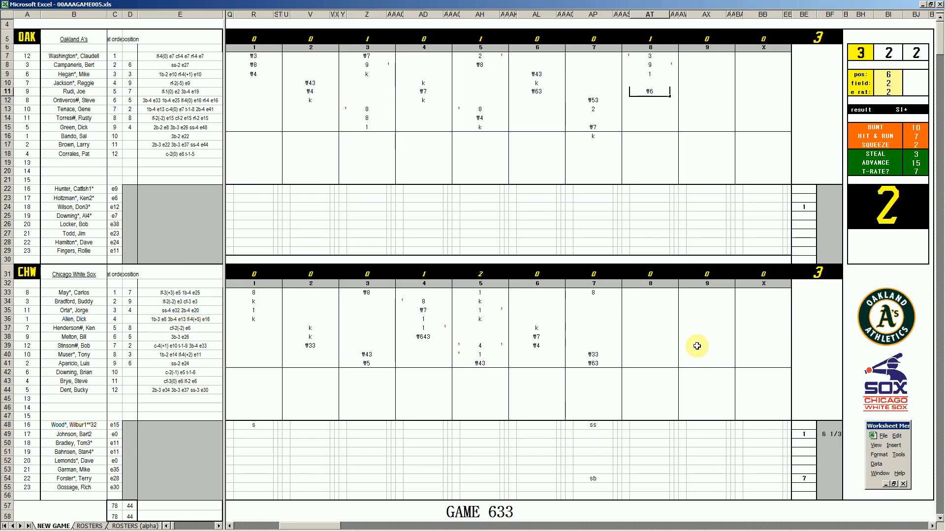
Record 8 for CHW's second batter in inning 8, and log OAK's pitching change with 7 in BF24, 8 in BE28 and jo in AT28.
{"action": "left_click", "coordinate": [646, 300]}
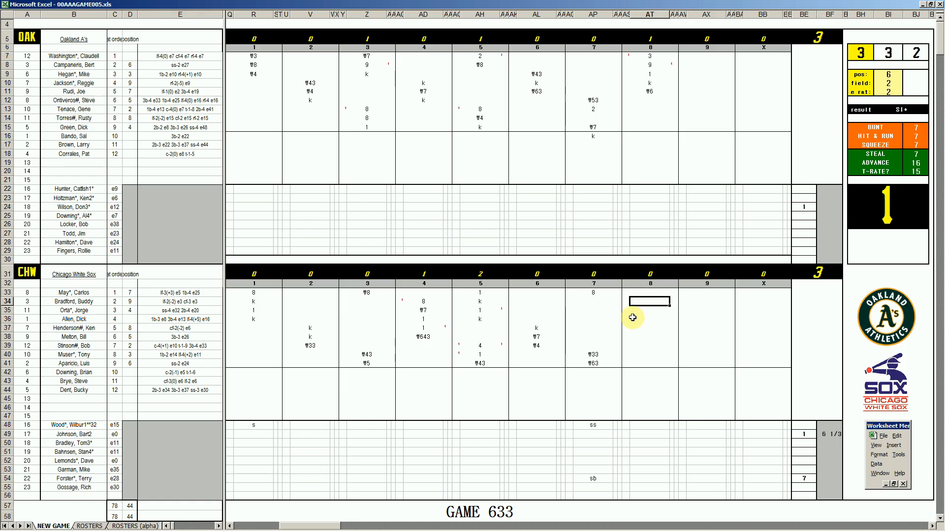
{"action": "type", "text": "8"}
{"action": "left_click", "coordinate": [821, 211]}
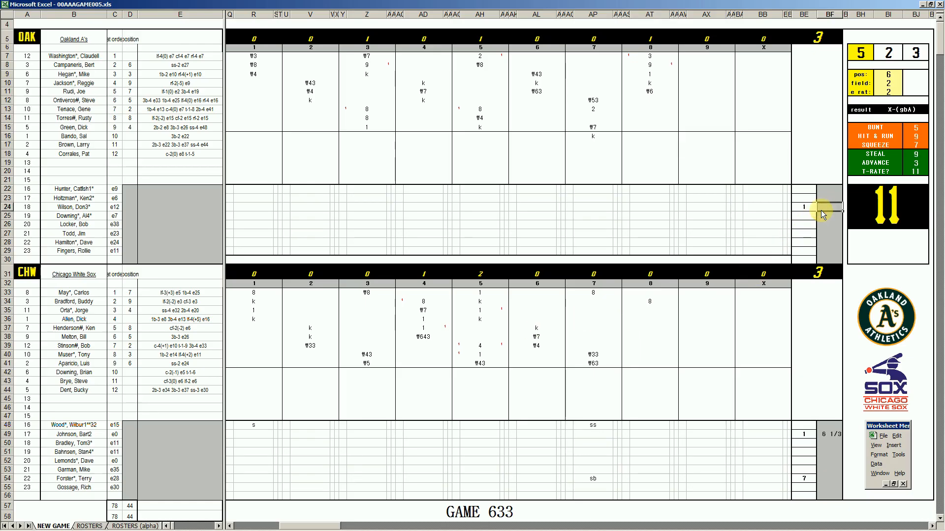
{"action": "type", "text": "7"}
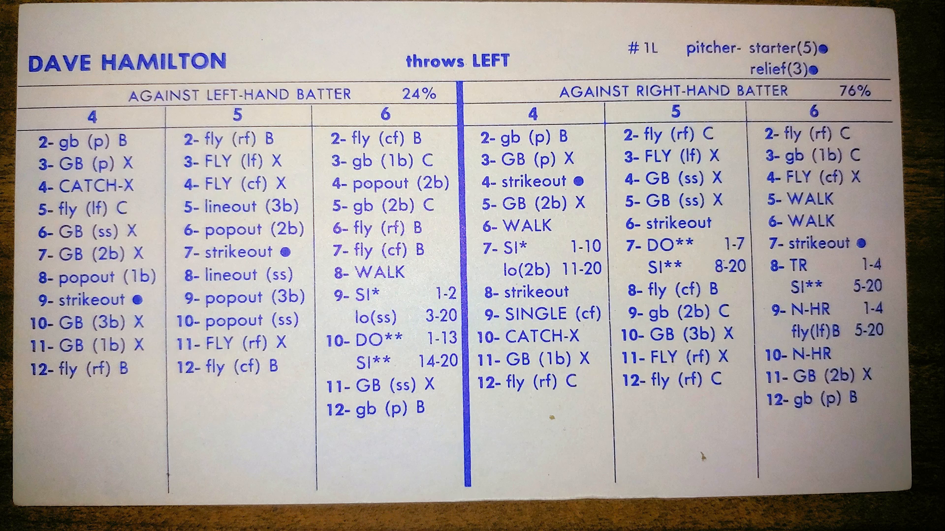
{"action": "key", "text": "Left"}
{"action": "key", "text": "Left"}
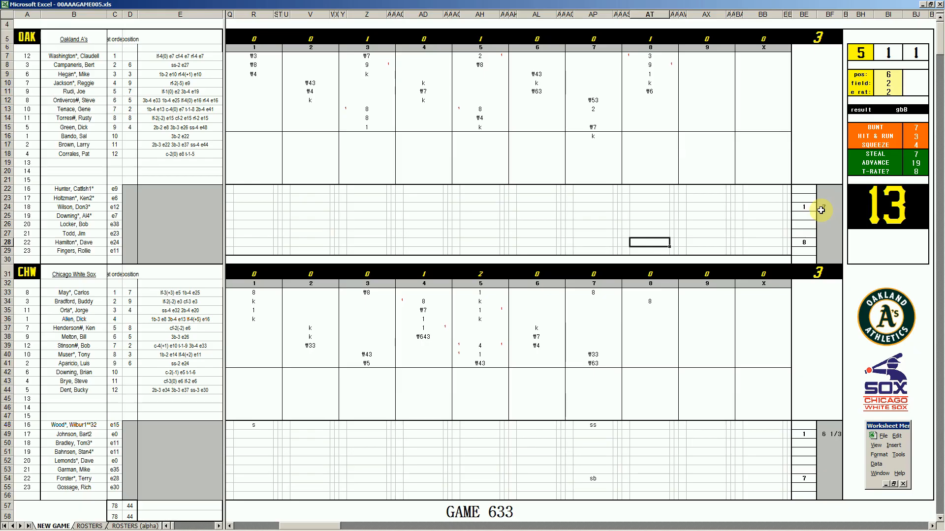
{"action": "type", "text": "jo"}
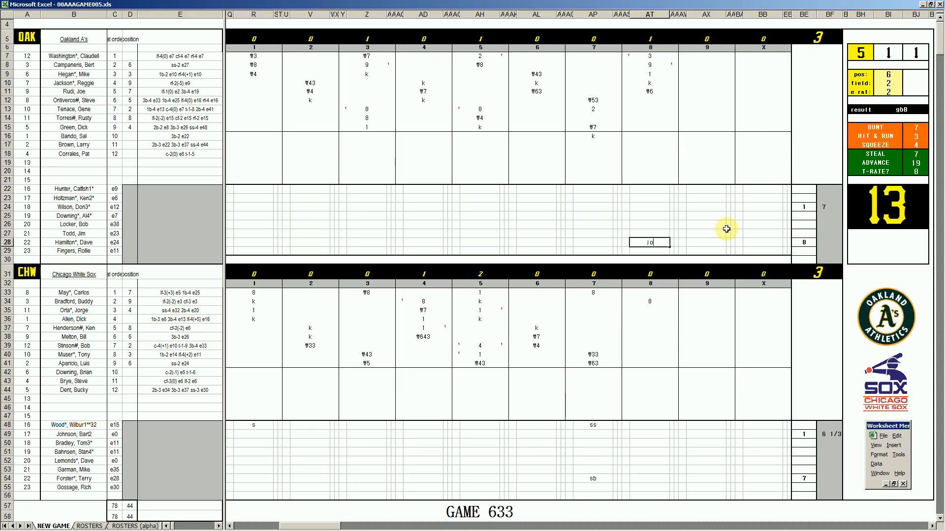
Record 9, 8 and 8 for CHW's third, fourth and fifth batters in inning 8.
{"action": "left_click", "coordinate": [653, 310]}
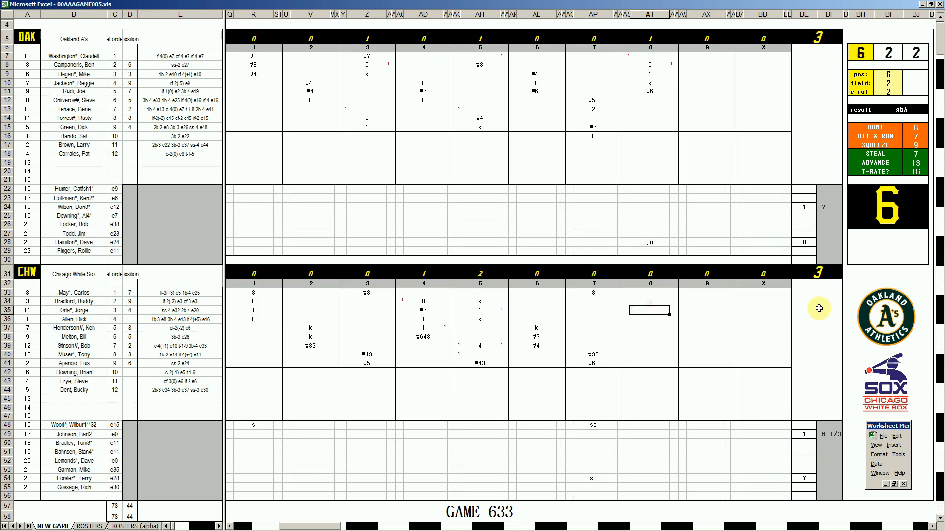
{"action": "type", "text": "9"}
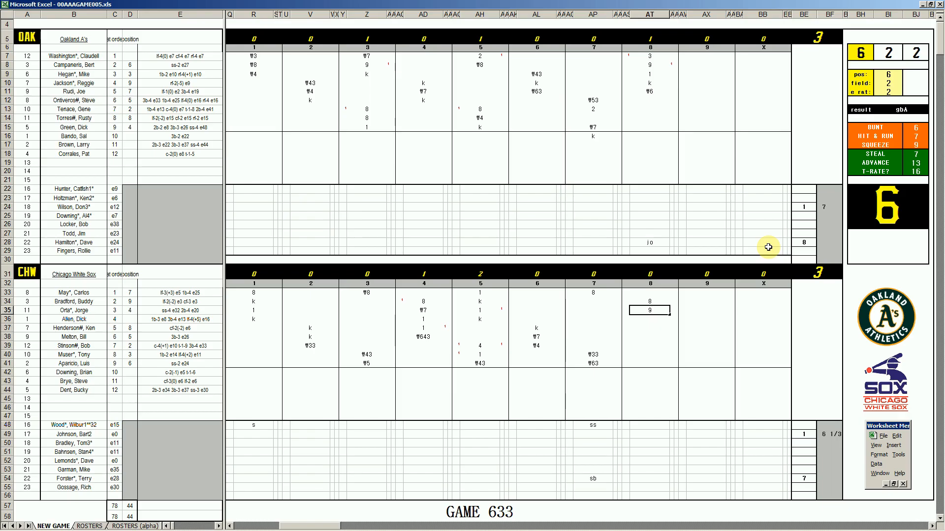
{"action": "key", "text": "Return"}
{"action": "type", "text": "8"}
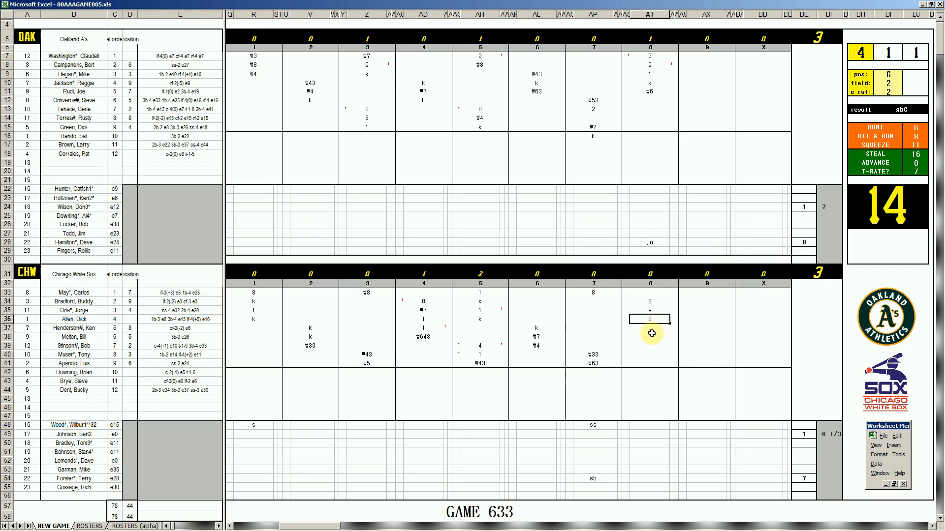
{"action": "key", "text": "Return"}
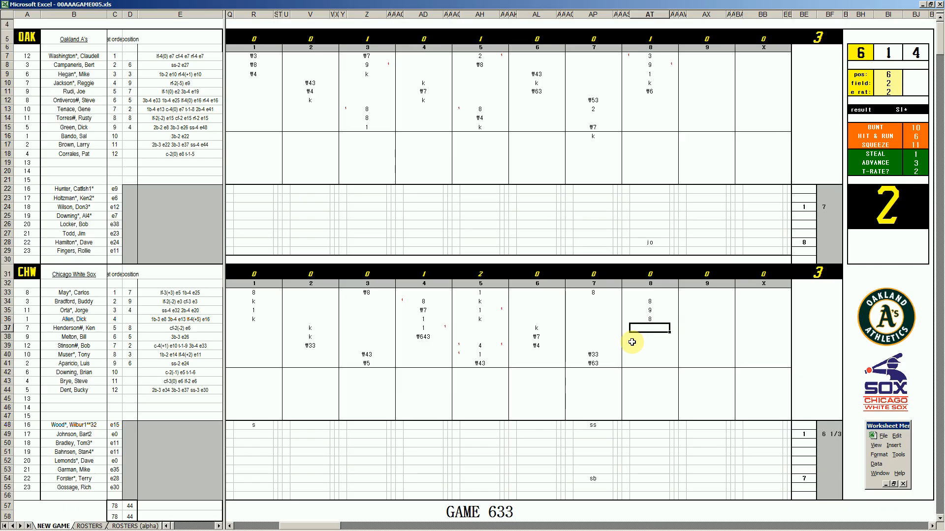
{"action": "type", "text": "8"}
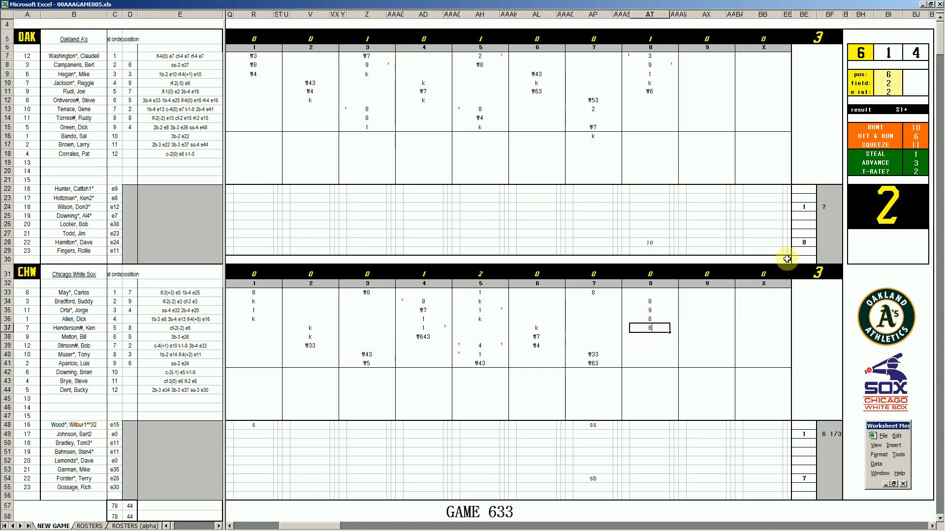
Enter 1/3 in BF28 for OAK's pitcher, and mark the reliever in row 27 with 8 and with bm in inning 8.
{"action": "left_click", "coordinate": [822, 243]}
{"action": "type", "text": "+1/3"}
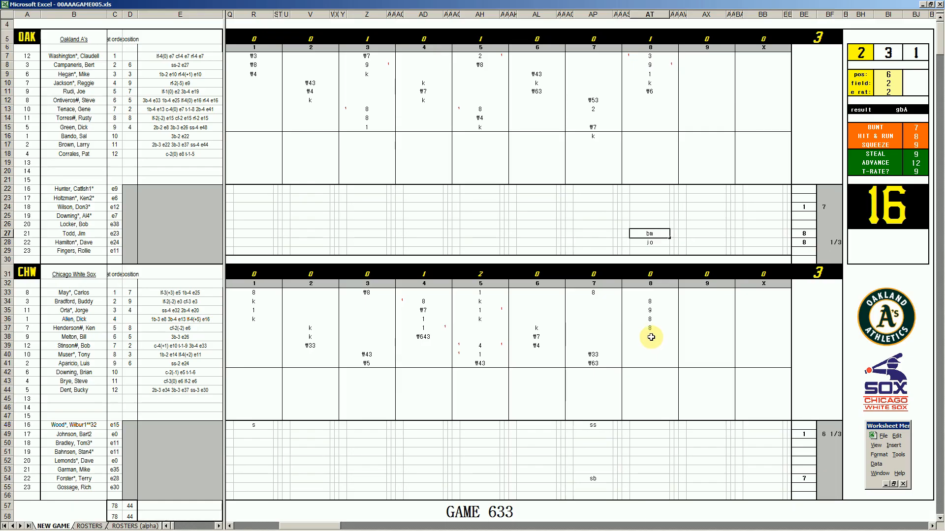
Enter 4 in AT38 as the White Sox batter's eighth-inning result.
{"action": "left_click", "coordinate": [651, 337]}
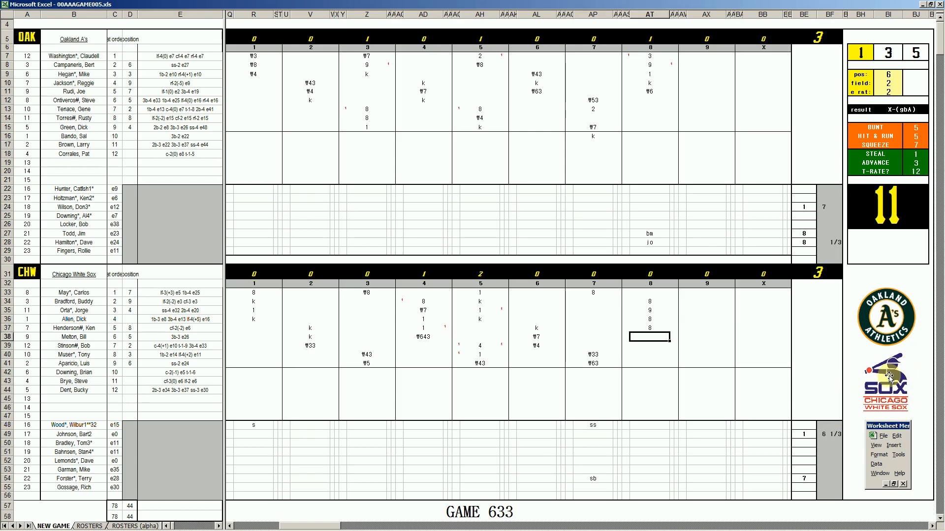
{"action": "type", "text": "4"}
{"action": "key", "text": "Return"}
Mark runs scored for the White Sox batters in rows 34, 36, 37 and 38 of the eighth inning and enter ₩43 in AT39.
{"action": "key", "text": "Left"}
{"action": "key", "text": "Up"}
{"action": "key", "text": "Up"}
{"action": "key", "text": "Up"}
{"action": "key", "text": "Up"}
{"action": "key", "text": "Down"}
{"action": "key", "text": "Down"}
{"action": "key", "text": "Down"}
{"action": "key", "text": "Down"}
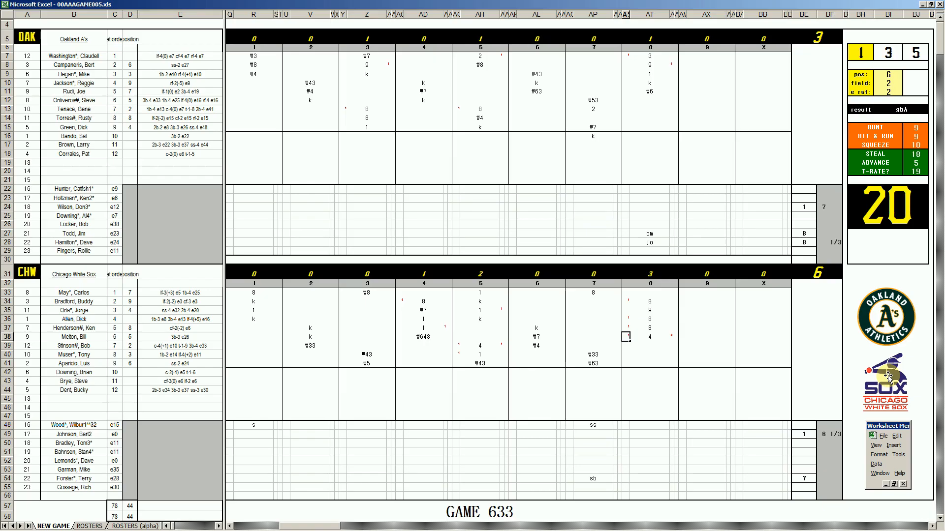
{"action": "key", "text": "Down"}
{"action": "key", "text": "Right"}
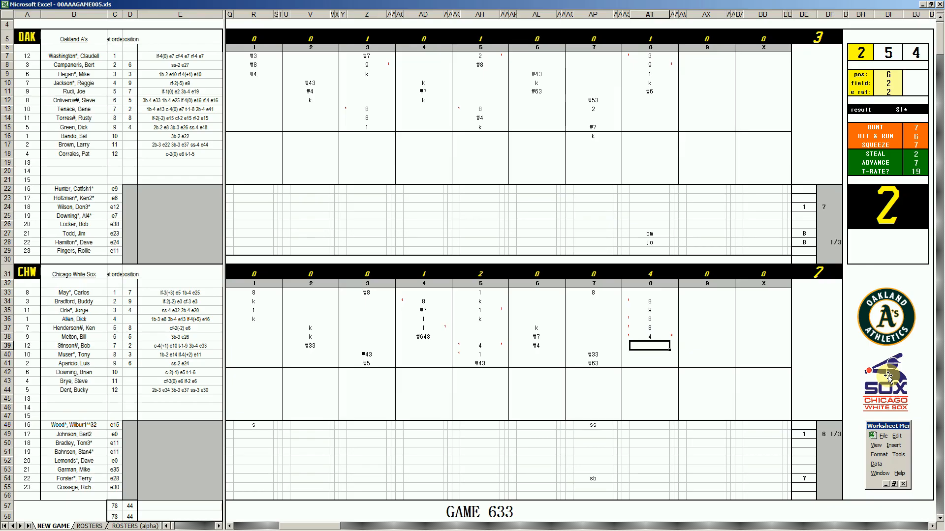
{"action": "type", "text": "#43"}
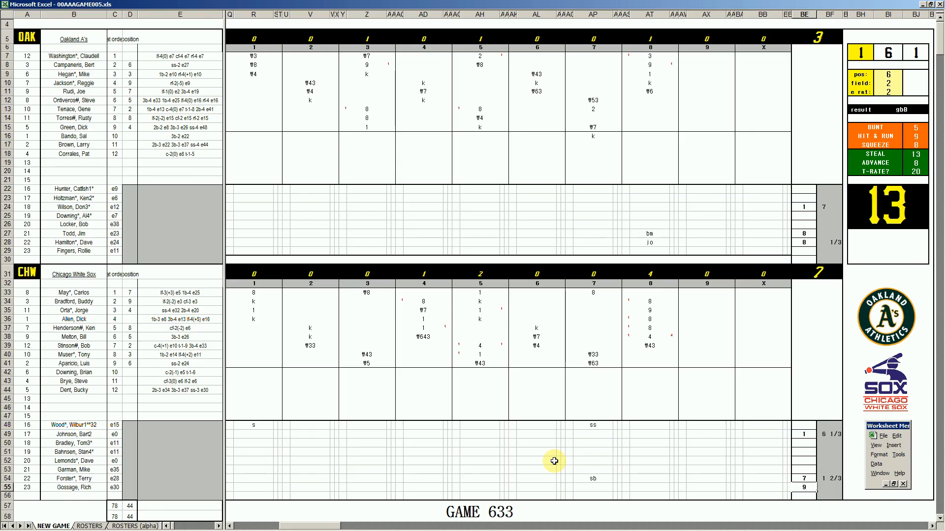
Enter 8 in both AX12 and AX13 as the first two Oakland results of the ninth inning.
{"action": "left_click", "coordinate": [691, 98]}
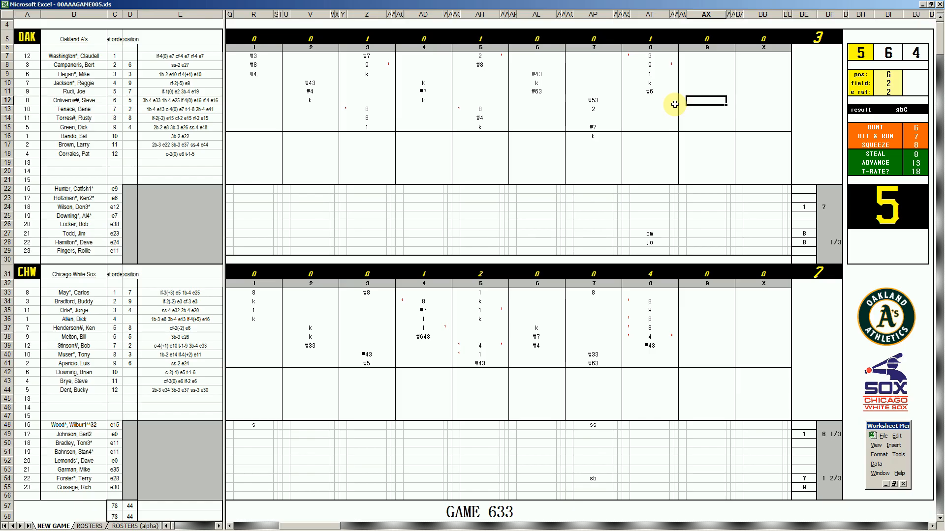
{"action": "type", "text": "8"}
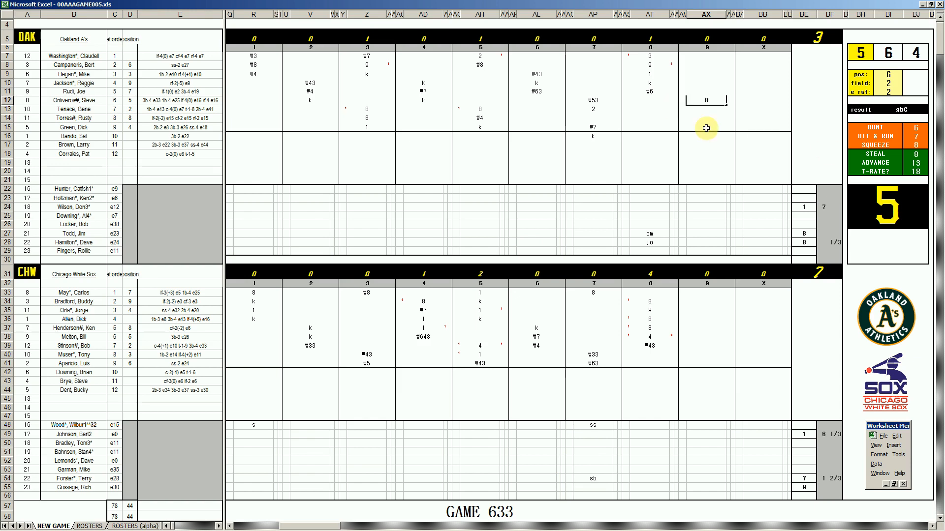
{"action": "key", "text": "Return"}
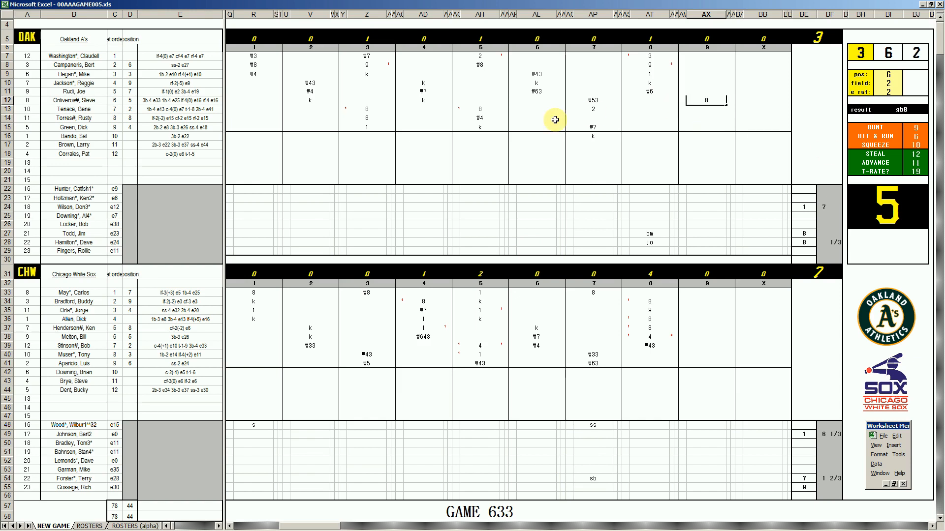
{"action": "type", "text": "8"}
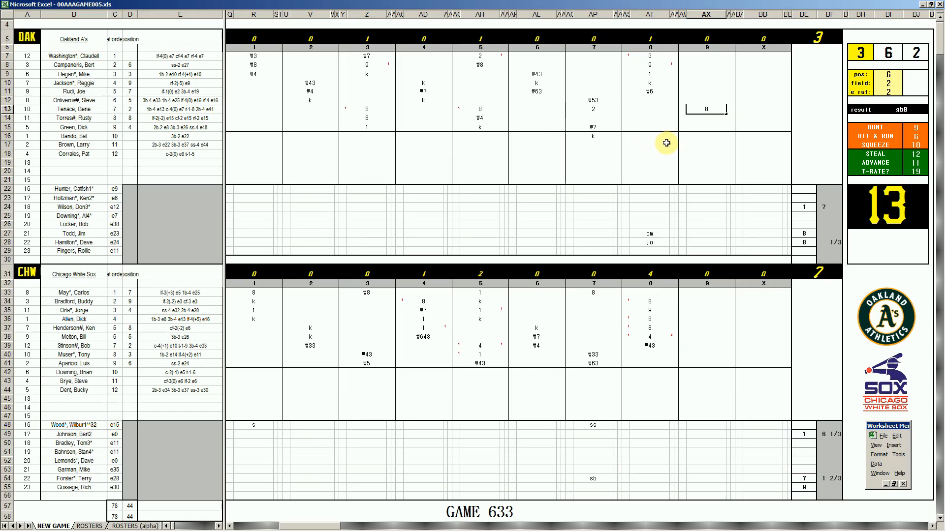
Complete Oakland's ninth inning with k in AX16, ₩43 in AX15 and ₩43 in AX7.
{"action": "left_click", "coordinate": [708, 138]}
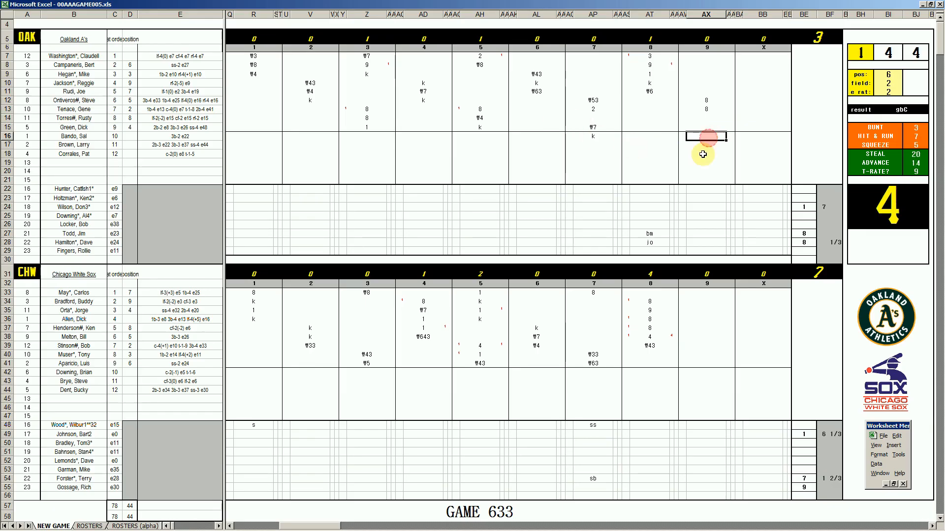
{"action": "type", "text": "k"}
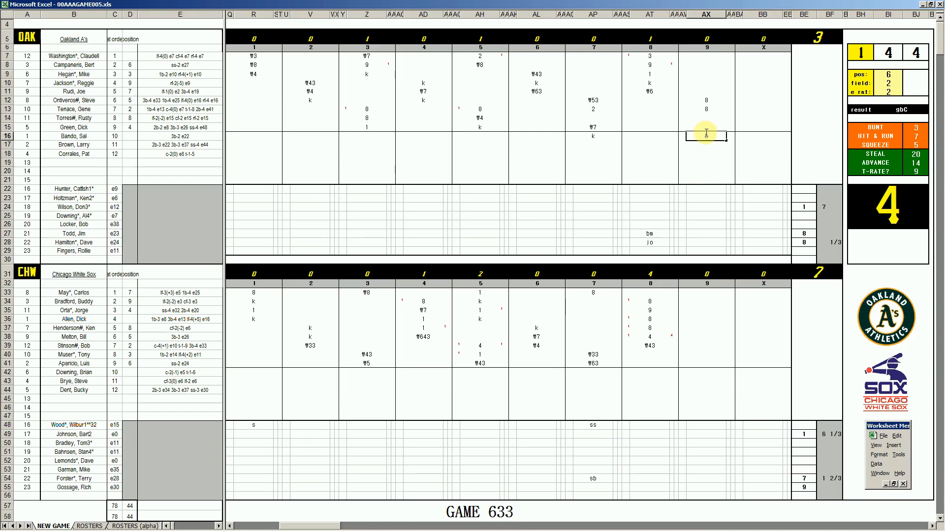
{"action": "key", "text": "Up"}
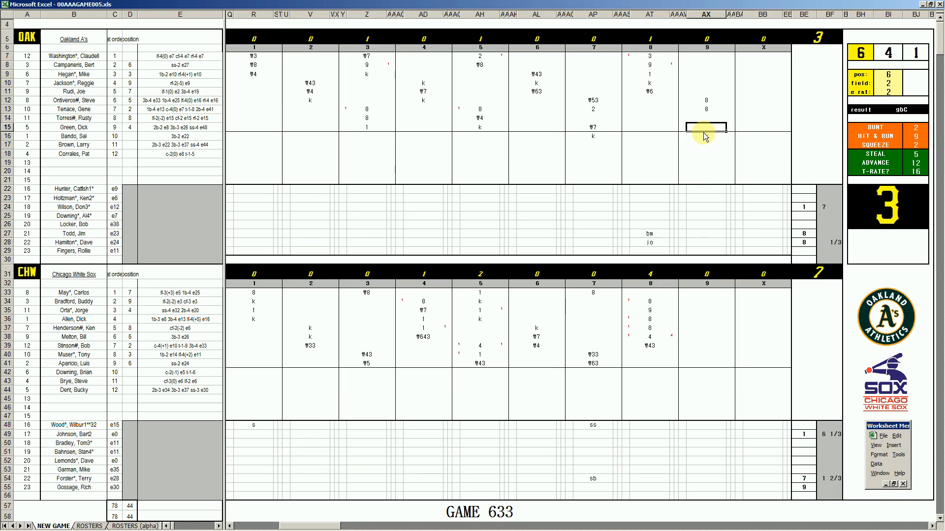
{"action": "type", "text": "\\43"}
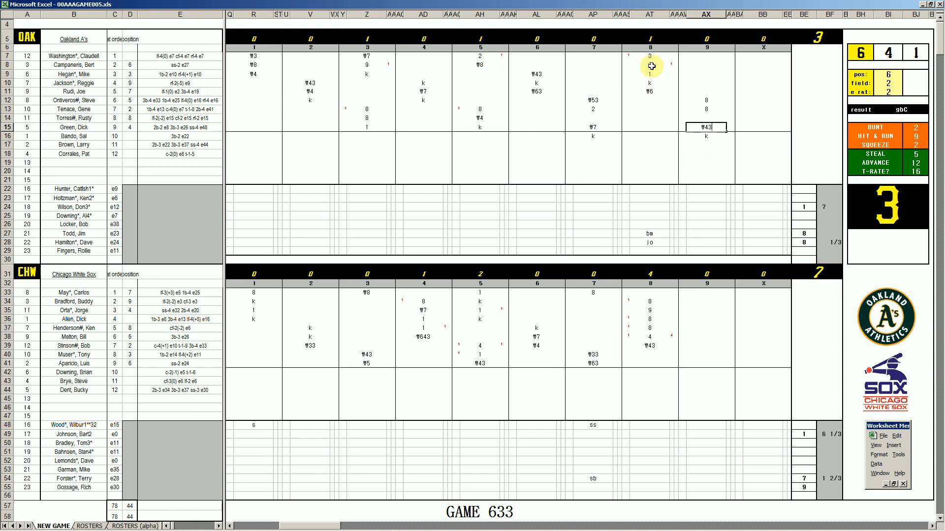
{"action": "left_click", "coordinate": [710, 57]}
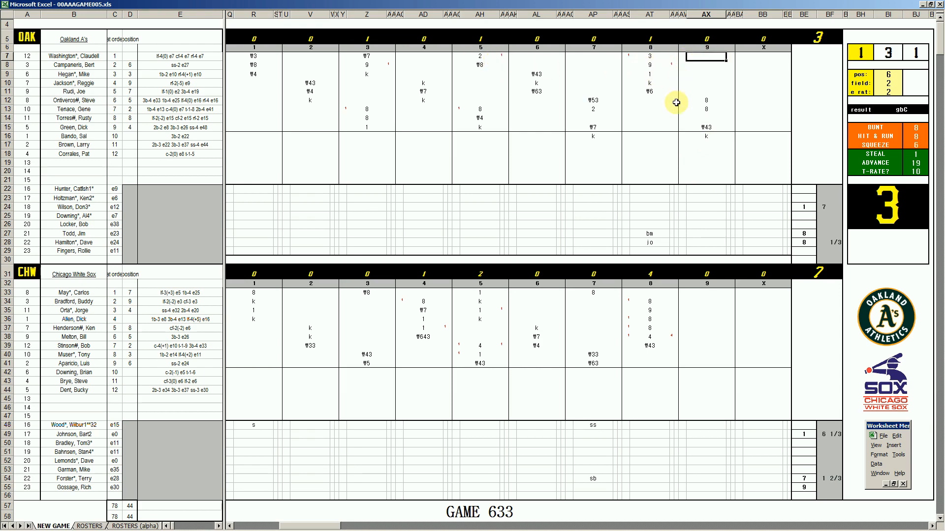
{"action": "type", "text": "₩43"}
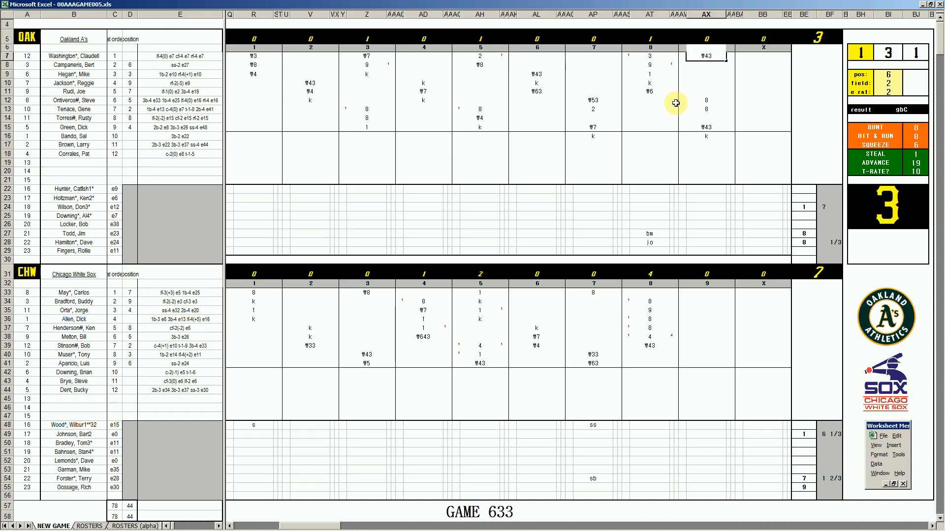
{"action": "key", "text": "Return"}
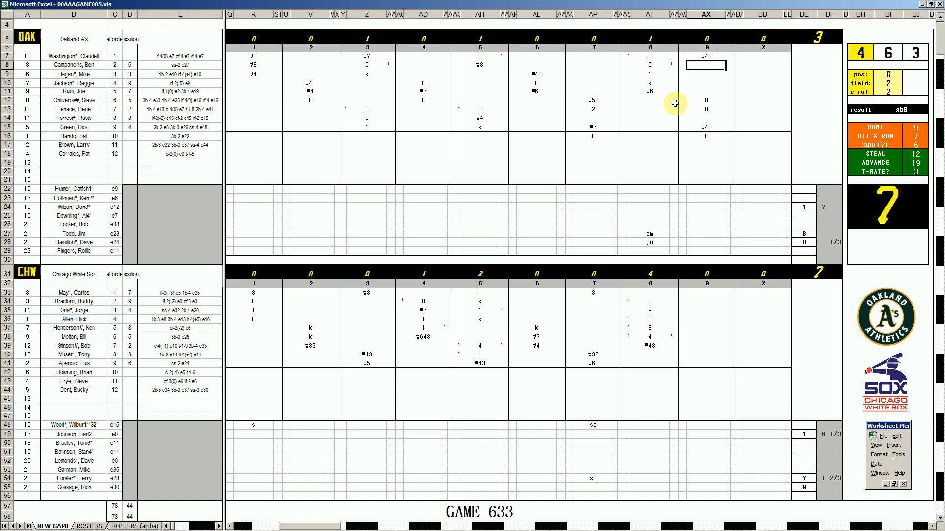
Record 1 inning pitched in BF55 for the White Sox pitcher in row 55.
{"action": "left_click", "coordinate": [826, 488]}
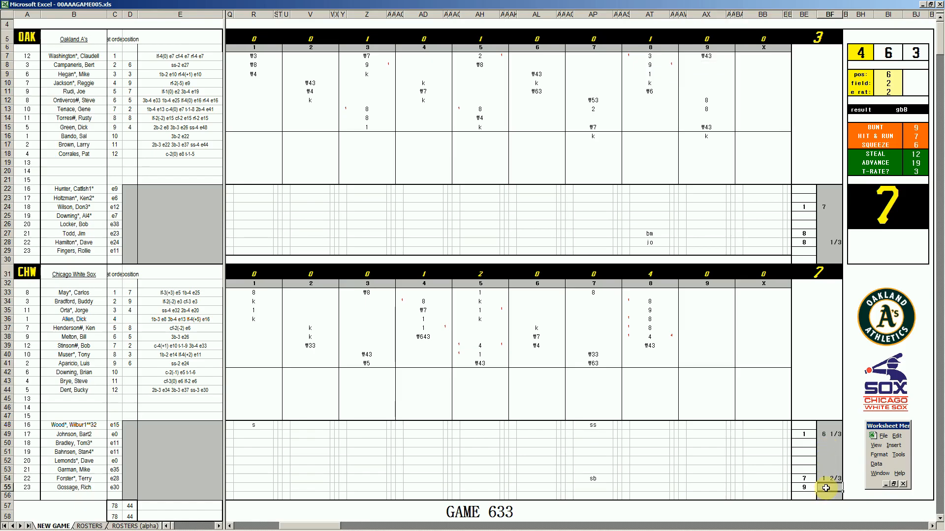
{"action": "type", "text": "1"}
{"action": "key", "text": "Up"}
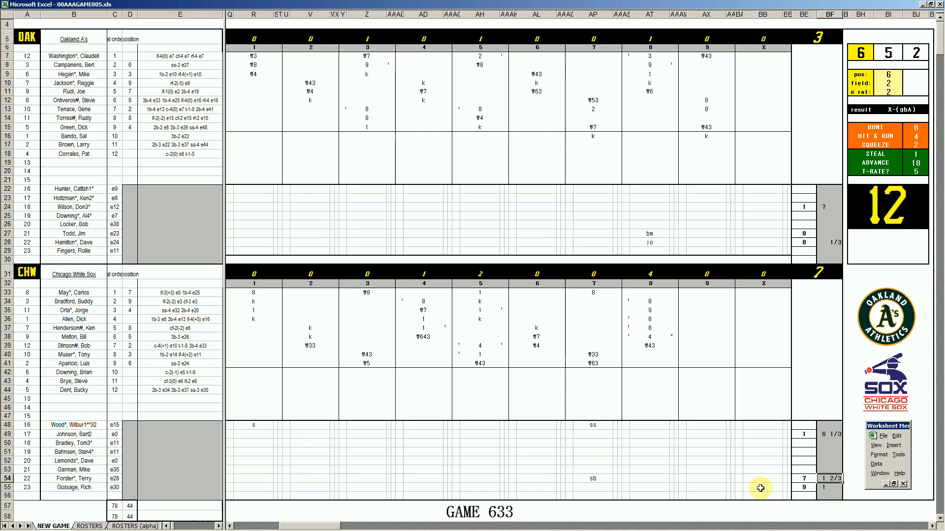
Enter 9 in AT35, the White Sox eighth-inning result in row 35.
{"action": "left_click", "coordinate": [652, 311]}
{"action": "type", "text": "9"}
{"action": "key", "text": "Return"}
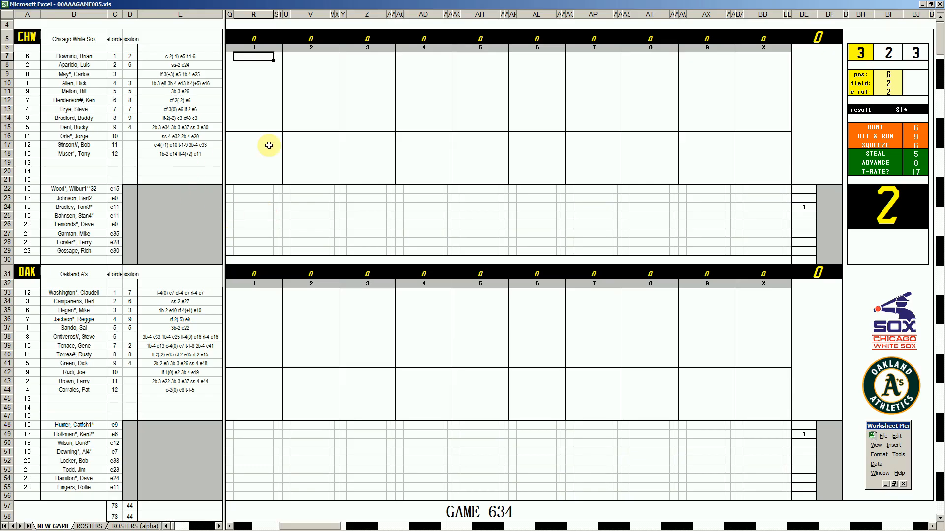
Recalculate the Game 634 sheet repeatedly to reroll the dice for the White Sox leadoff batter.
{"action": "key", "text": "F9"}
{"action": "key", "text": "F9"}
{"action": "key", "text": "F9"}
{"action": "key", "text": "F9"}
{"action": "key", "text": "F9"}
{"action": "key", "text": "F9"}
{"action": "key", "text": "F9"}
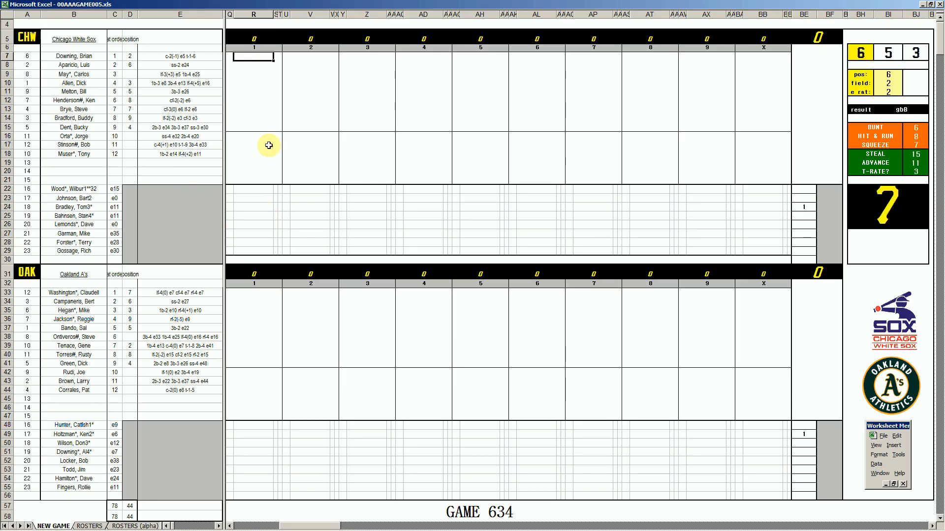
{"action": "key", "text": "F9"}
{"action": "key", "text": "F9"}
{"action": "key", "text": "F9"}
{"action": "key", "text": "F9"}
{"action": "key", "text": "F9"}
{"action": "key", "text": "F9"}
{"action": "key", "text": "F9"}
{"action": "key", "text": "F9"}
{"action": "key", "text": "F9"}
{"action": "key", "text": "F9"}
{"action": "key", "text": "F9"}
{"action": "key", "text": "F9"}
{"action": "key", "text": "F9"}
{"action": "key", "text": "F9"}
{"action": "key", "text": "F9"}
{"action": "key", "text": "F9"}
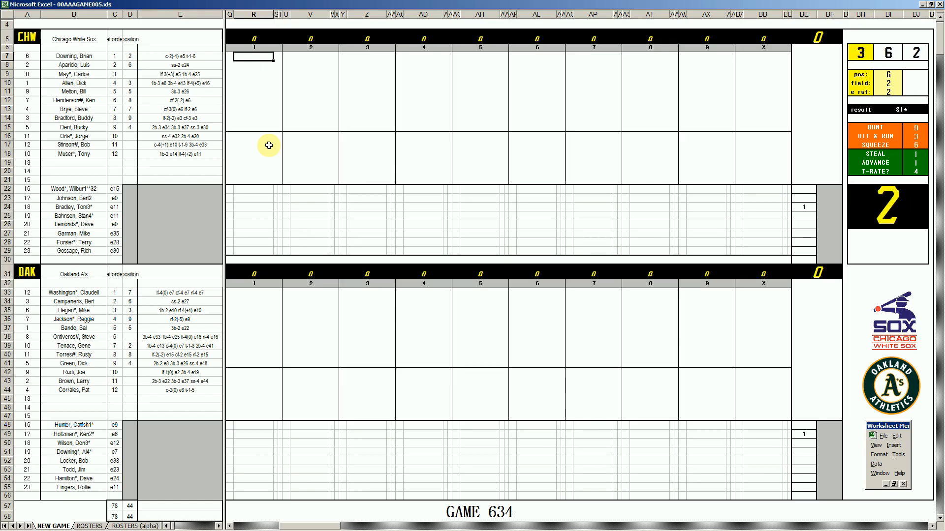
{"action": "key", "text": "F9"}
{"action": "key", "text": "F9"}
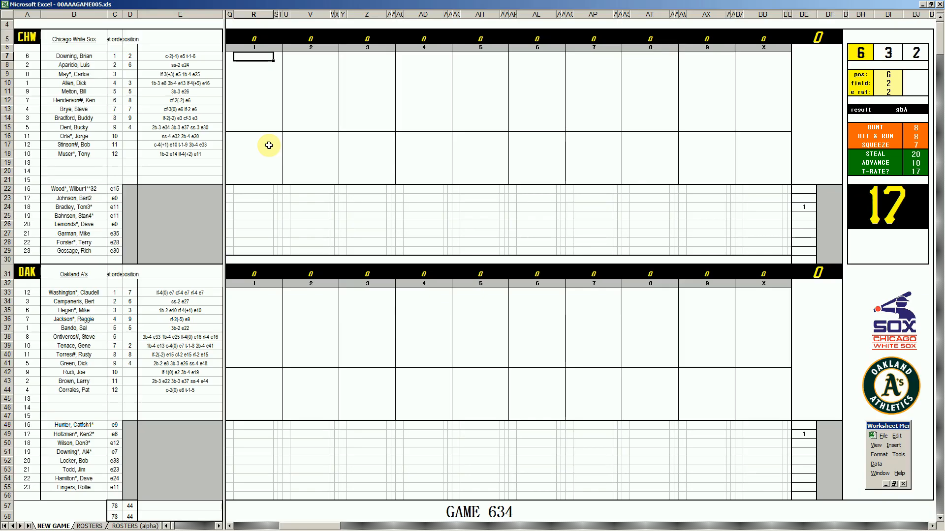
Record the White Sox first inning with ₩8 in R7, ₩4 in R8 and k in R9.
{"action": "type", "text": "#8"}
{"action": "key", "text": "Return"}
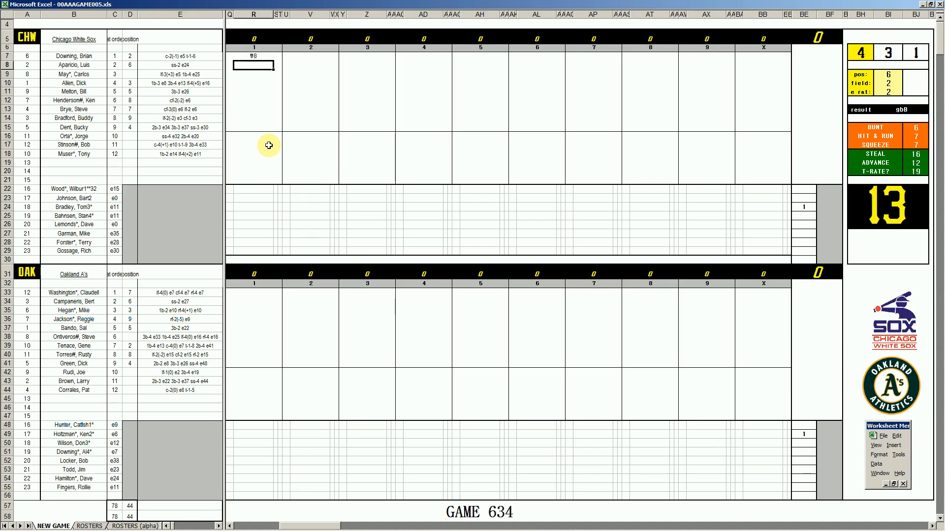
{"action": "type", "text": "#4"}
{"action": "key", "text": "Return"}
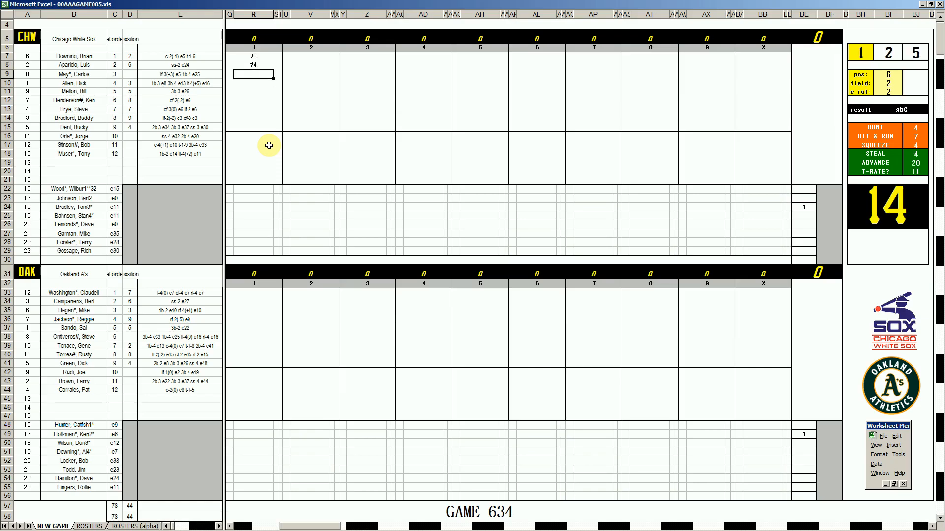
{"action": "type", "text": "k"}
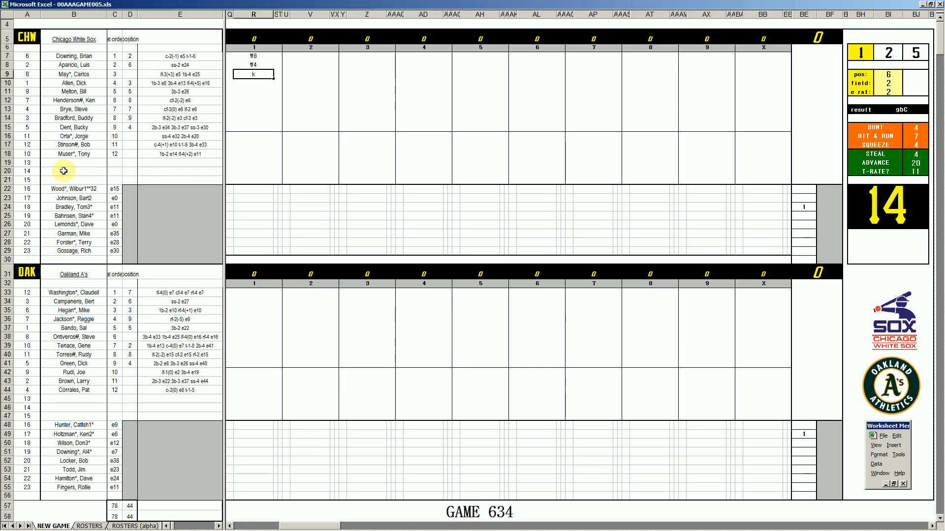
Enter ₩33 in R33 for Oakland's leadoff batter in the first inning.
{"action": "left_click", "coordinate": [255, 295]}
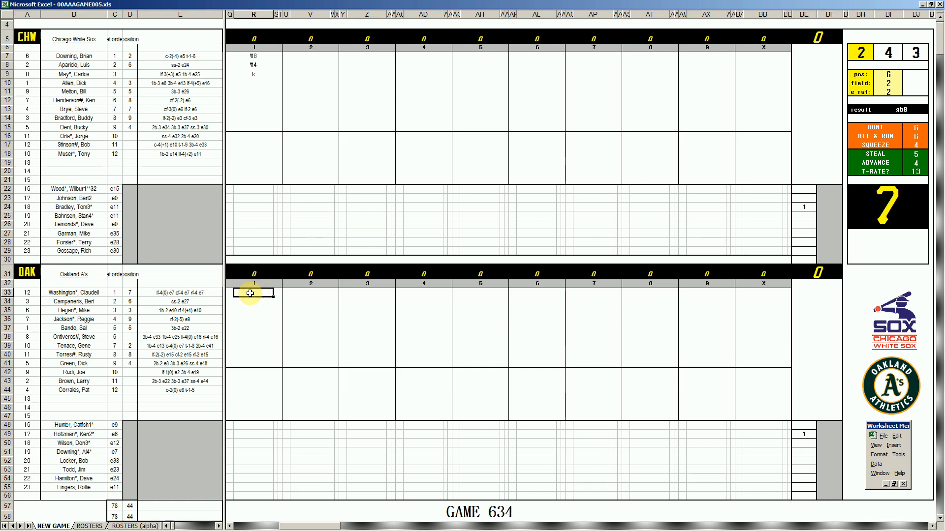
{"action": "type", "text": "#33"}
{"action": "key", "text": "Return"}
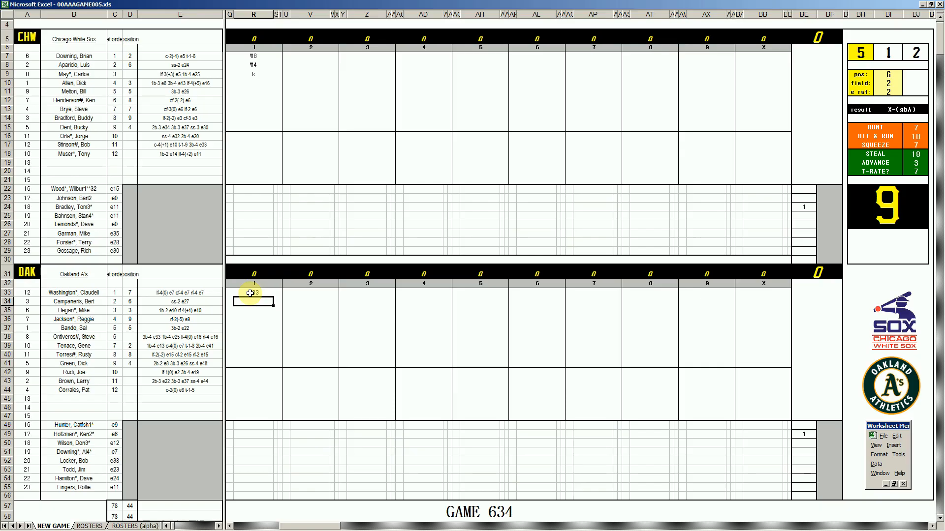
Set the fielding lookup to position 8 with an error rating of 6.
{"action": "key", "text": "ctrl+q"}
{"action": "type", "text": "8"}
{"action": "key", "text": "Return"}
{"action": "key", "text": "Return"}
{"action": "type", "text": "6"}
{"action": "key", "text": "Return"}
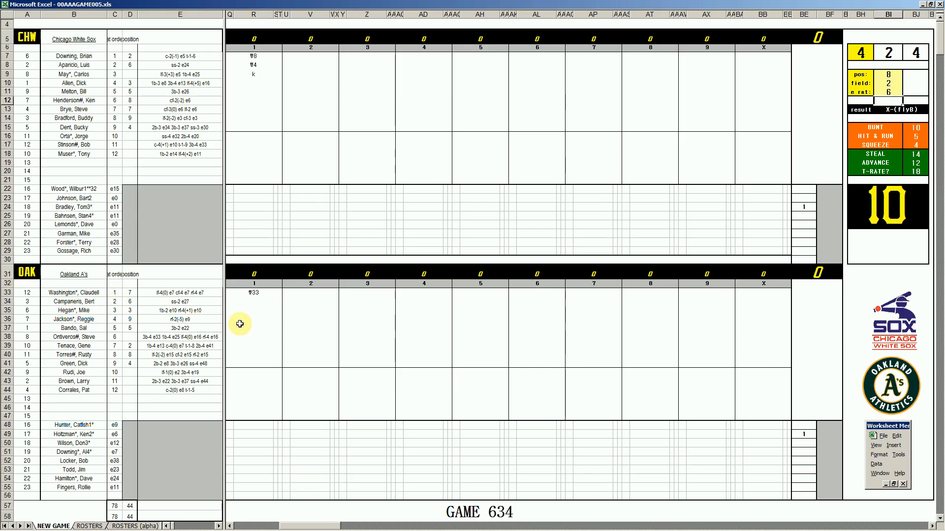
Finish Oakland's first inning with ₩8 in R34 and k in R35.
{"action": "left_click", "coordinate": [257, 302]}
{"action": "type", "text": "\\8"}
{"action": "key", "text": "Return"}
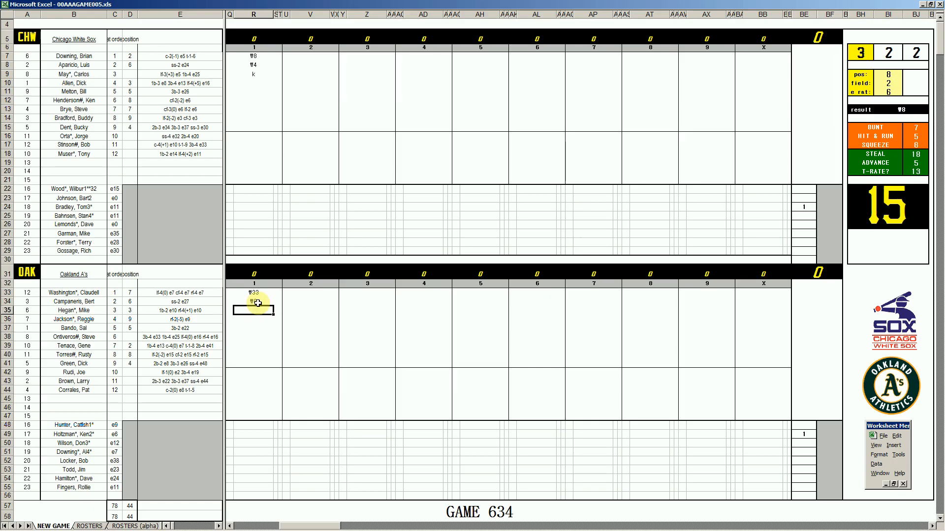
{"action": "type", "text": "k"}
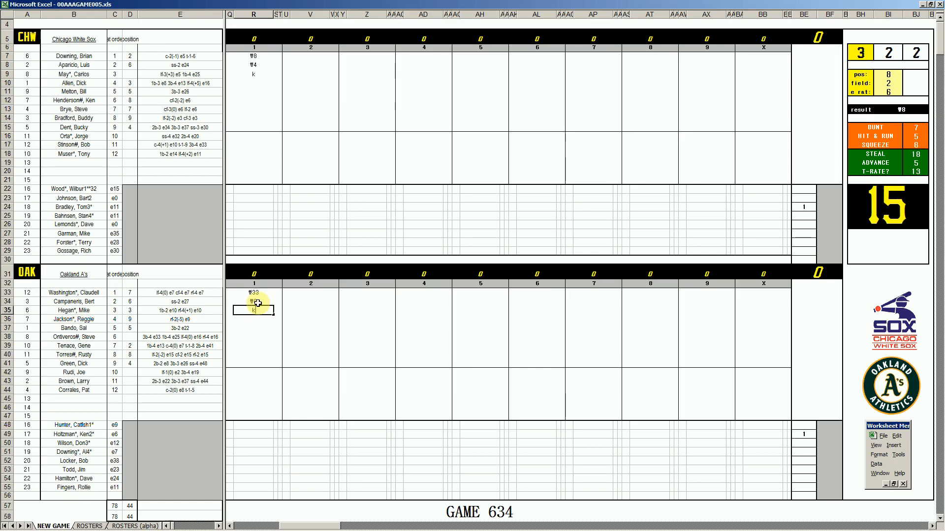
Enter ₩4 in V10 and 1 in V11 for the first two White Sox batters of the second inning.
{"action": "left_click", "coordinate": [304, 83]}
{"action": "left_click", "coordinate": [303, 83]}
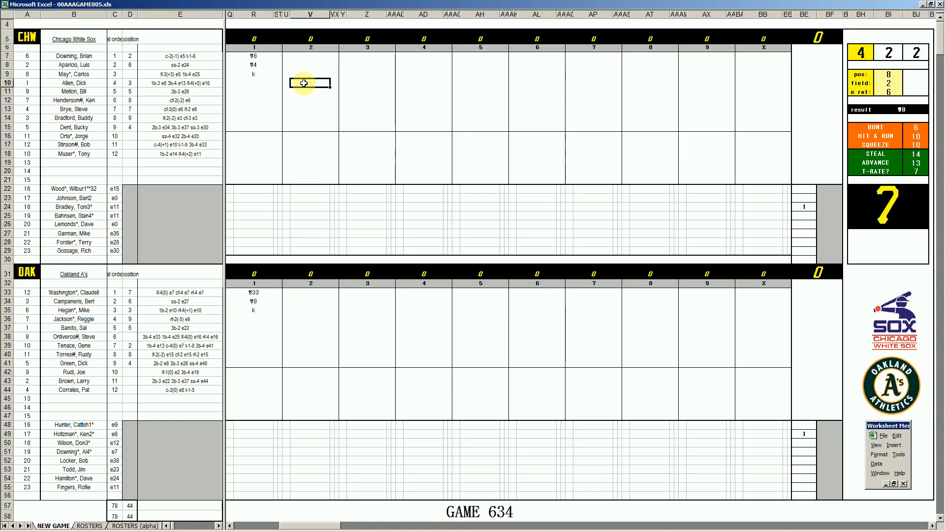
{"action": "type", "text": "#4"}
{"action": "key", "text": "Return"}
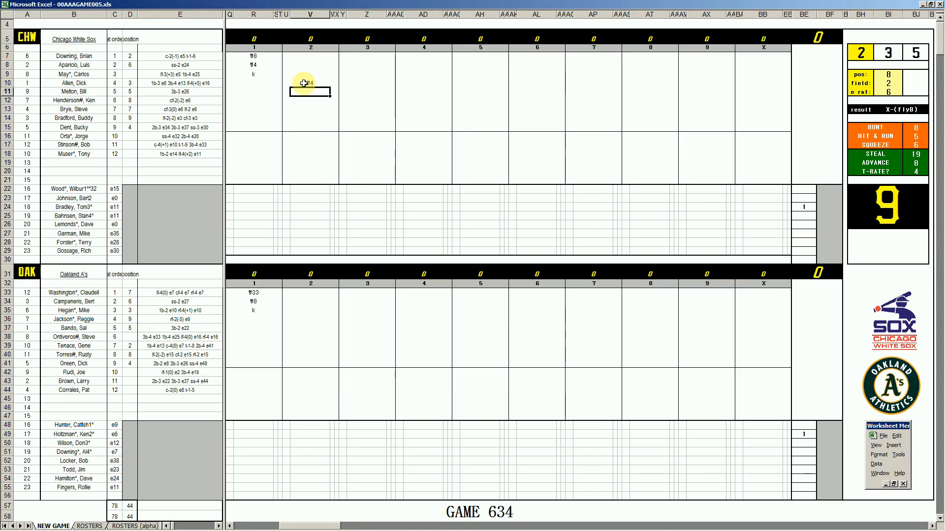
{"action": "type", "text": "1"}
{"action": "key", "text": "Return"}
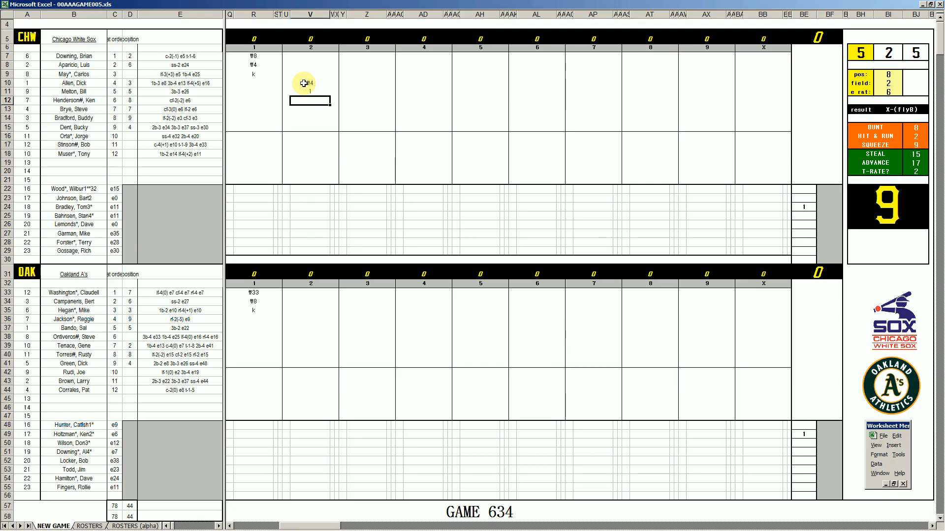
Set the fielding lookup to position 6, field 2 and error rating 27, and reroll the dice.
{"action": "key", "text": "Tab"}
{"action": "type", "text": "6"}
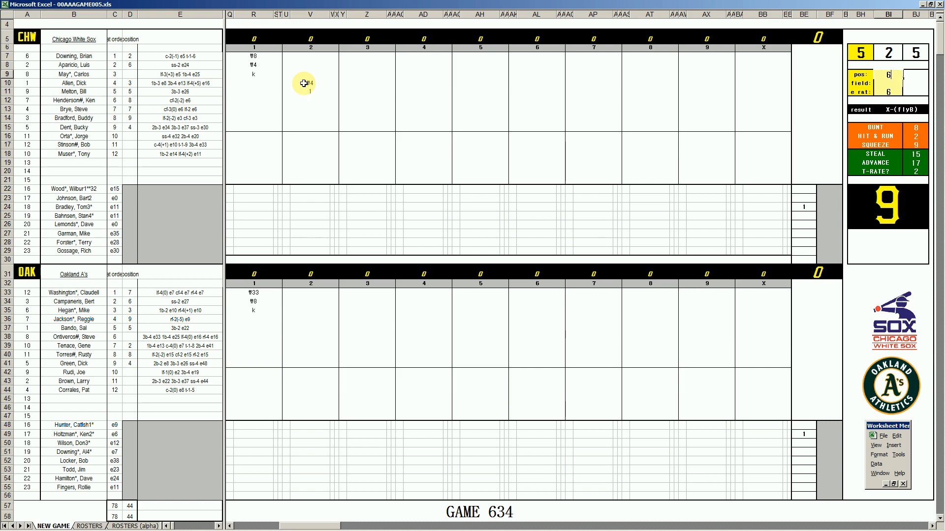
{"action": "key", "text": "Return"}
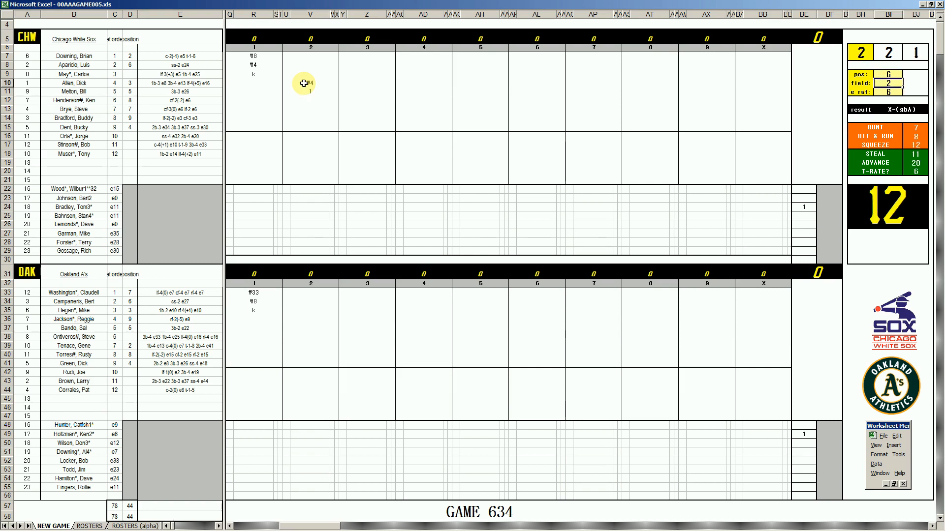
{"action": "key", "text": "Return"}
{"action": "key", "text": "Return"}
{"action": "key", "text": "F9"}
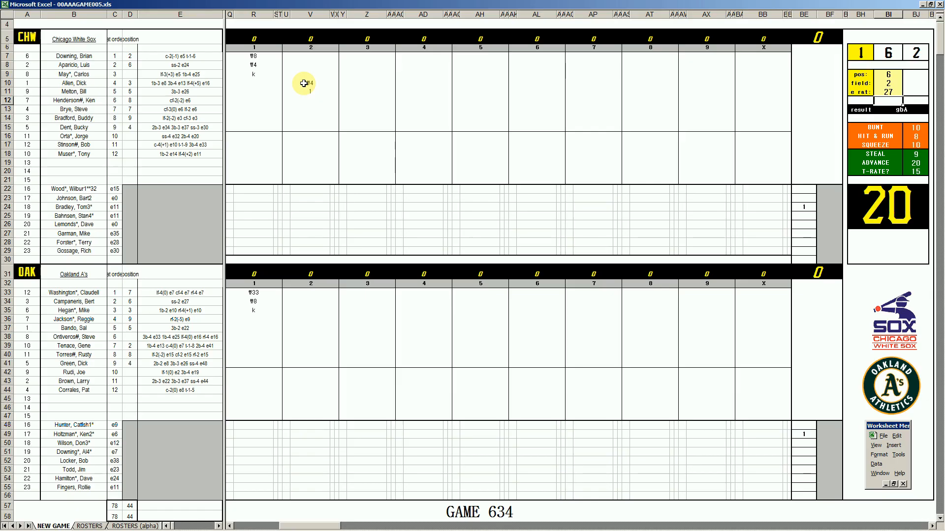
Enter ₩643 in V12 for the White Sox, and record Oakland's second inning as k, k, 8 and ₩63 in V36:V39.
{"action": "left_click", "coordinate": [312, 101]}
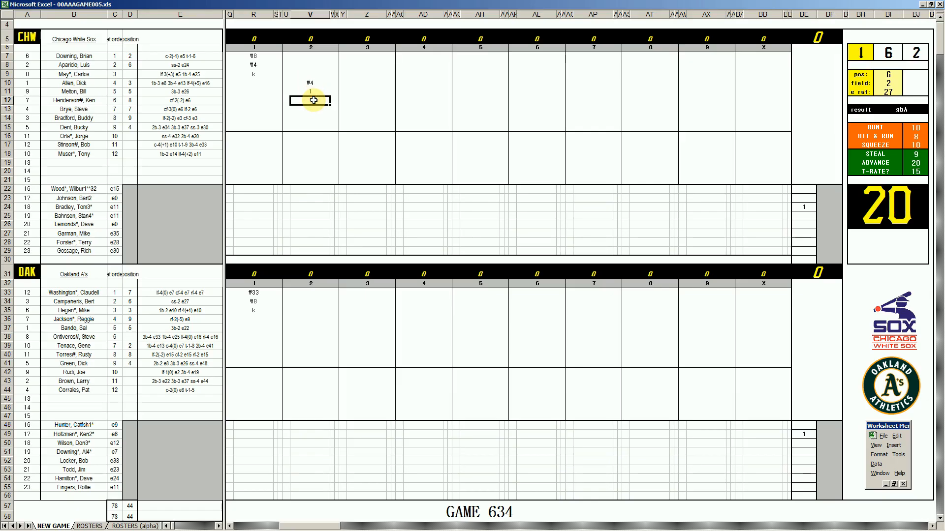
{"action": "type", "text": "43"}
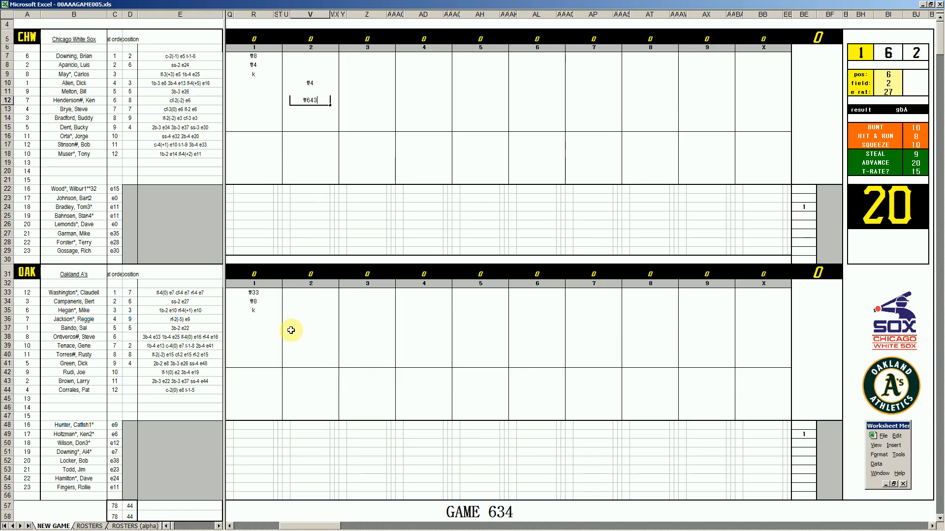
{"action": "left_click", "coordinate": [309, 319]}
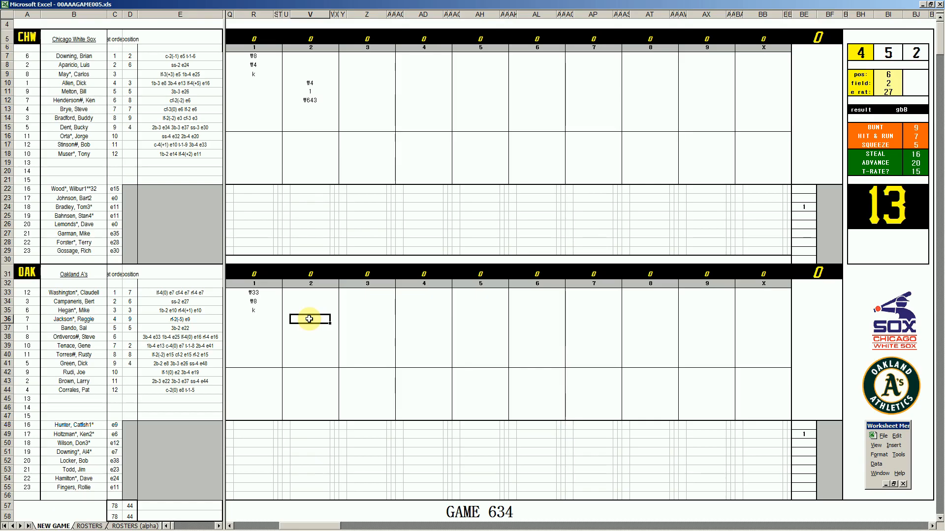
{"action": "key", "text": "Return"}
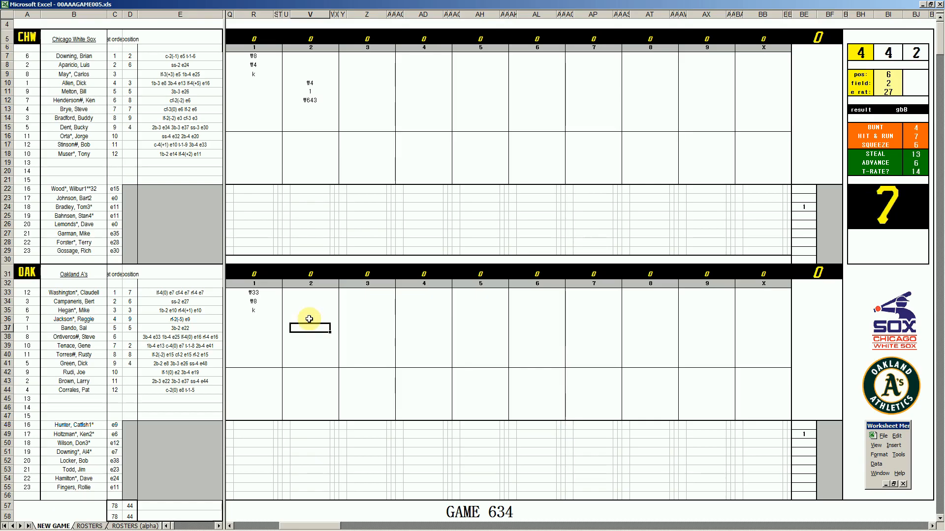
{"action": "type", "text": "k"}
{"action": "key", "text": "Return"}
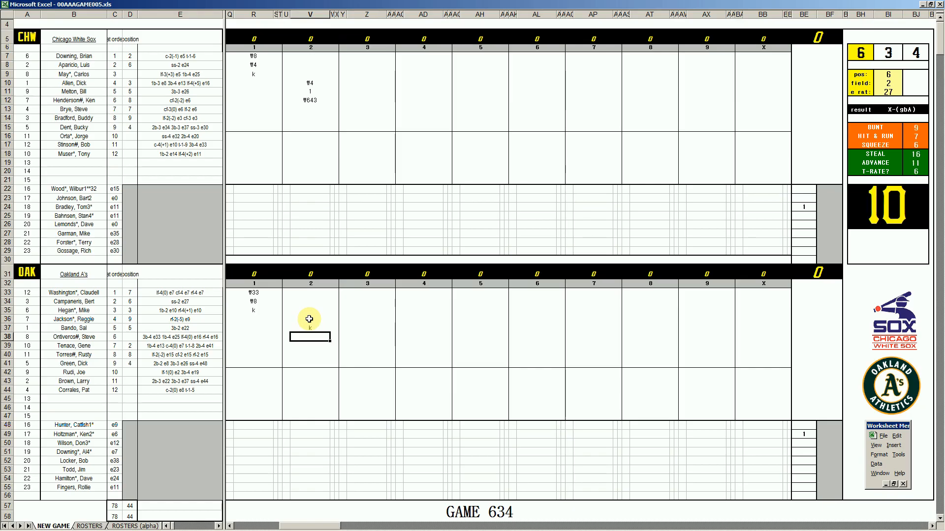
{"action": "type", "text": "8"}
{"action": "key", "text": "Return"}
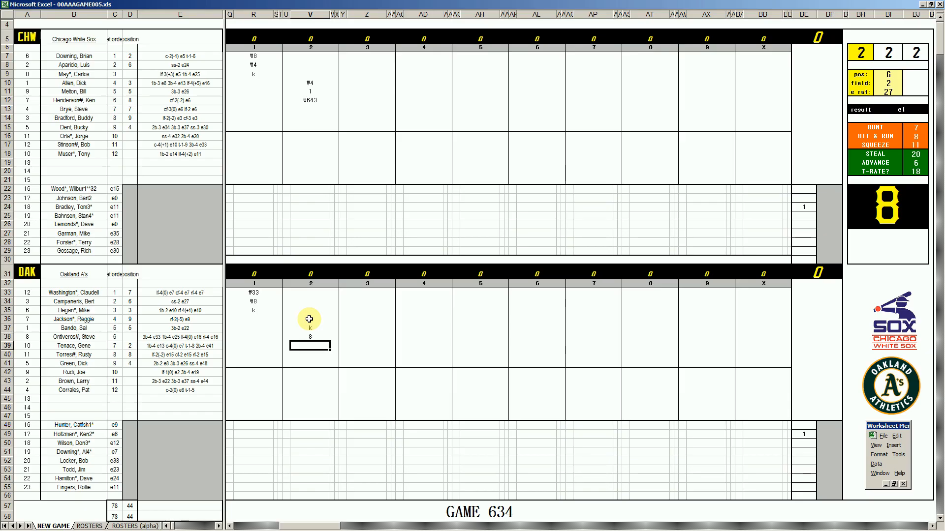
{"action": "type", "text": "\\63"}
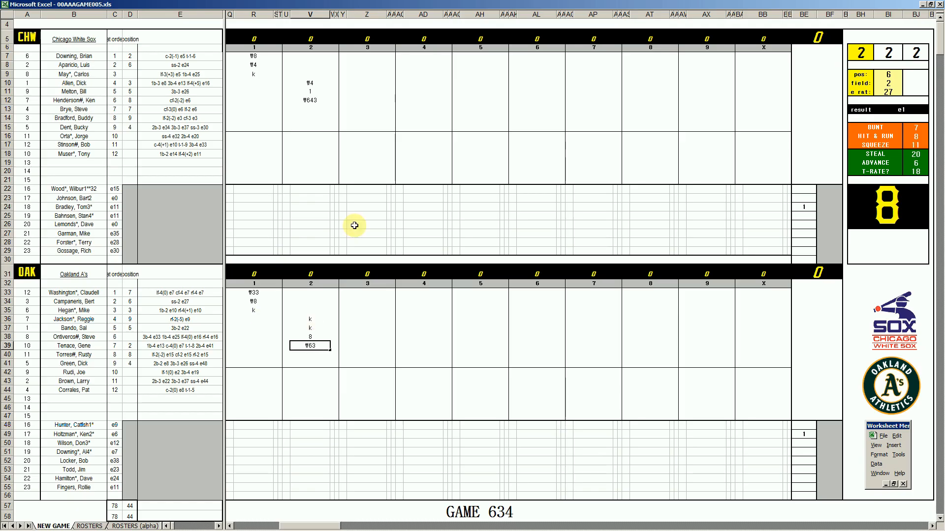
Enter 2, ₩63 and 1 in Z13:Z15 for the White Sox third inning, marking the run in row 13 and the RBI in row 15.
{"action": "left_click", "coordinate": [364, 108]}
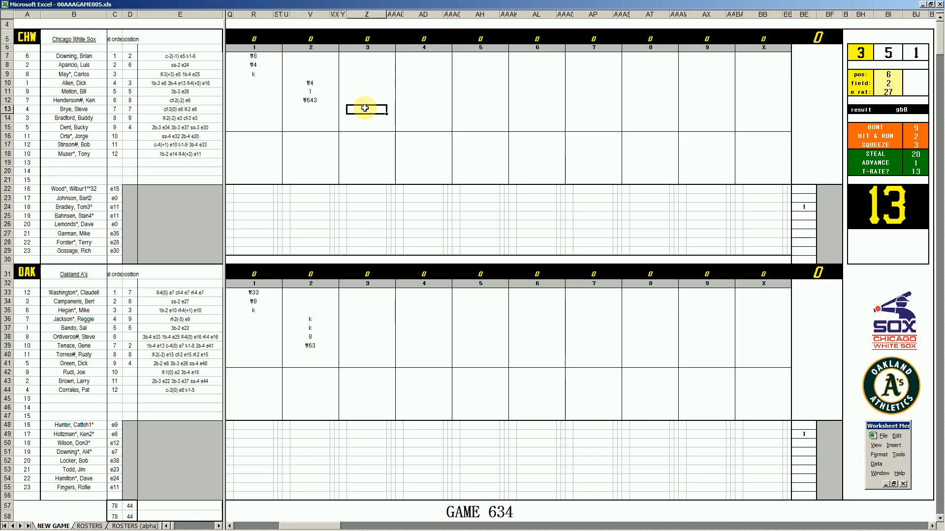
{"action": "double_click", "coordinate": [364, 109]}
{"action": "key", "text": "Return"}
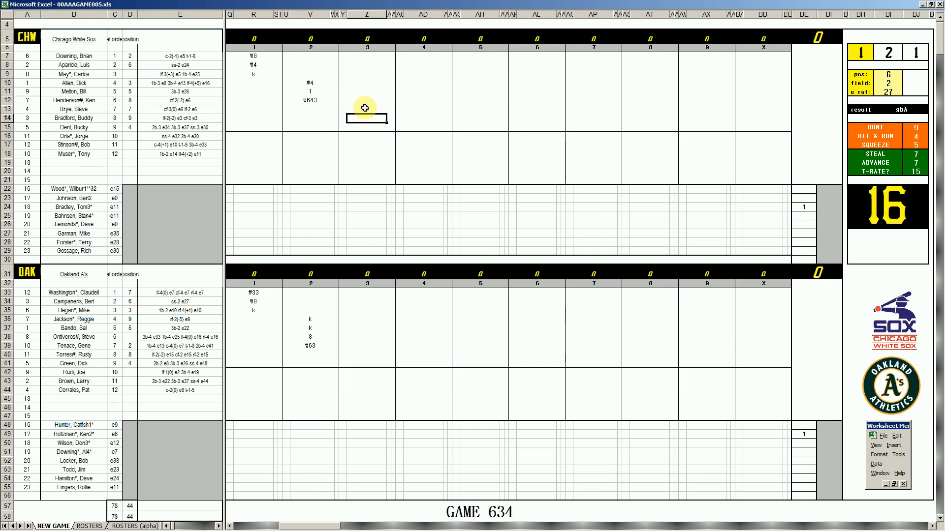
{"action": "type", "text": "\\63"}
{"action": "key", "text": "Return"}
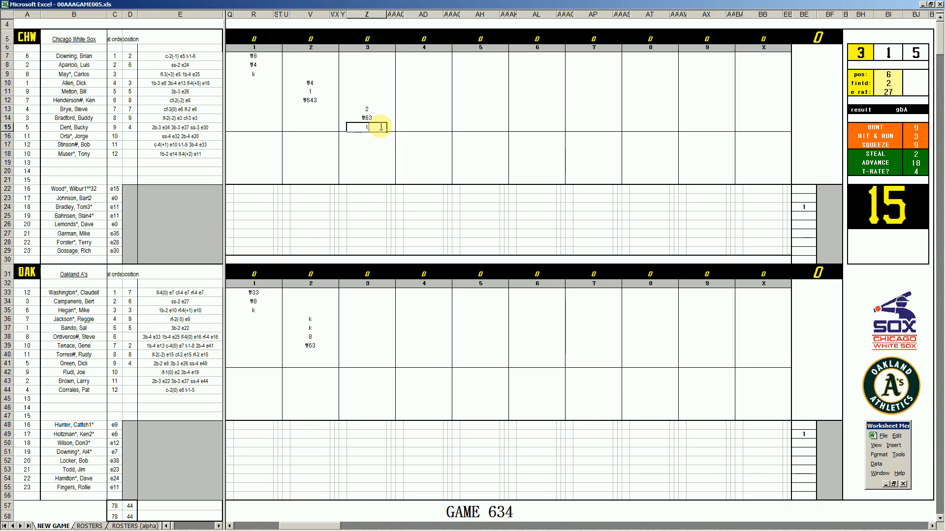
{"action": "type", "text": "1"}
{"action": "key", "text": "Return"}
Finish the White Sox third inning with ₩7, 8 and ₩7 in Z7:Z9 for the top three batters.
{"action": "key", "text": "Up"}
{"action": "key", "text": "Up"}
{"action": "key", "text": "Up"}
{"action": "key", "text": "Up"}
{"action": "key", "text": "Up"}
{"action": "key", "text": "Up"}
{"action": "key", "text": "Up"}
{"action": "key", "text": "Up"}
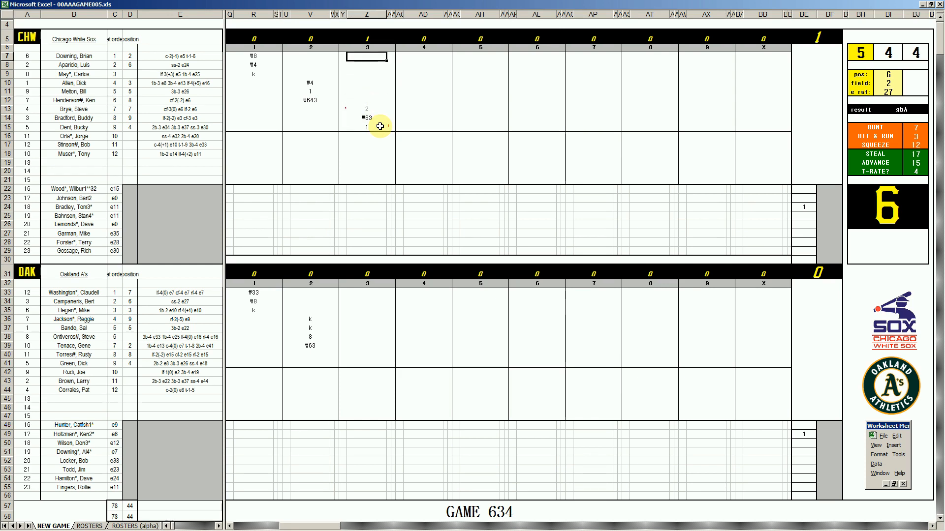
{"action": "type", "text": "\\7"}
{"action": "key", "text": "Return"}
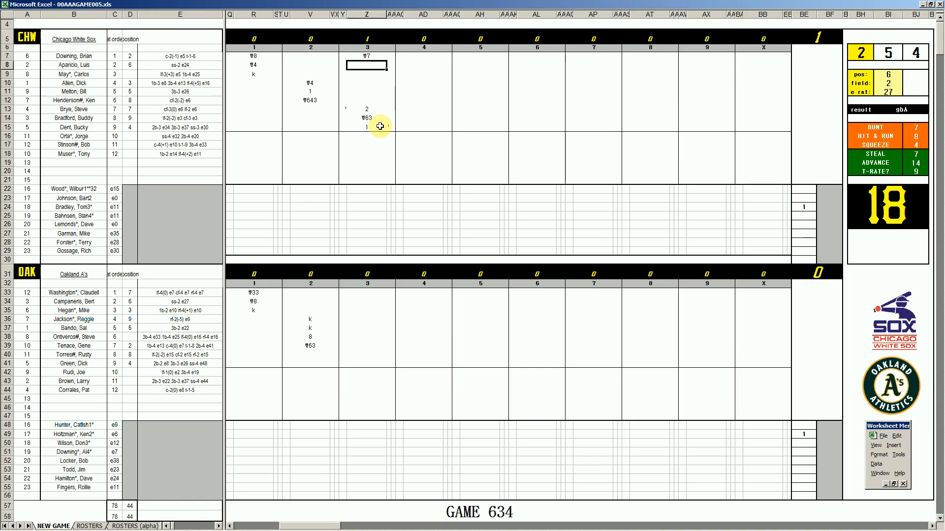
{"action": "type", "text": "8"}
{"action": "key", "text": "Return"}
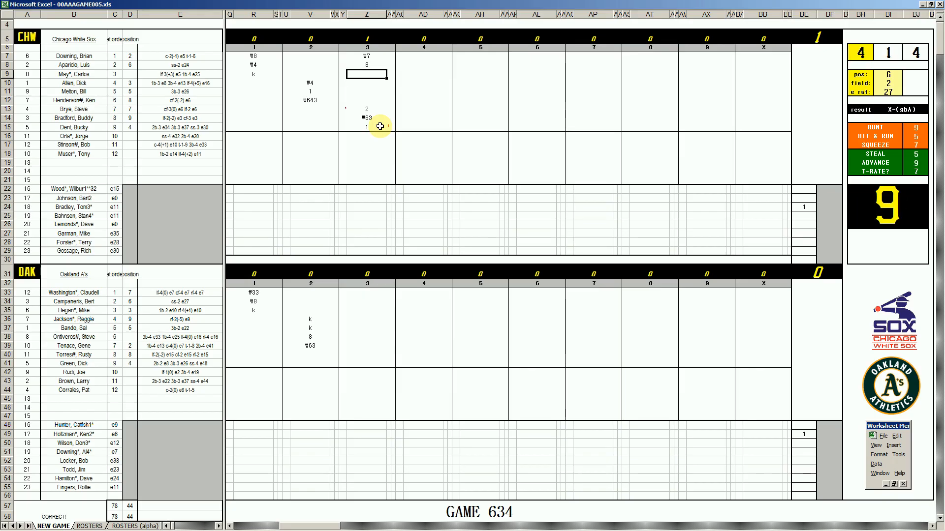
{"action": "type", "text": "\\7"}
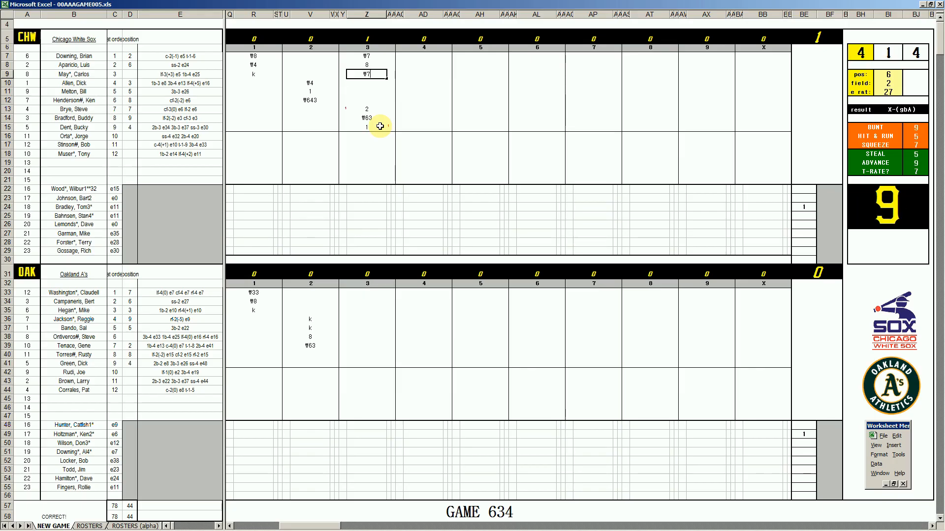
Record Oakland's third inning with k in Z40 and Z41 and ₩8 in Z33.
{"action": "left_click", "coordinate": [359, 354]}
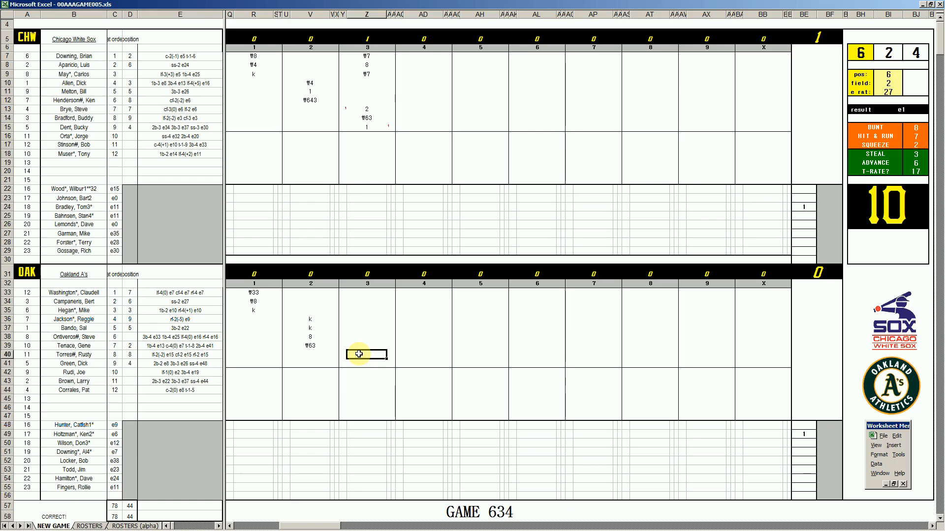
{"action": "type", "text": "k"}
{"action": "key", "text": "Return"}
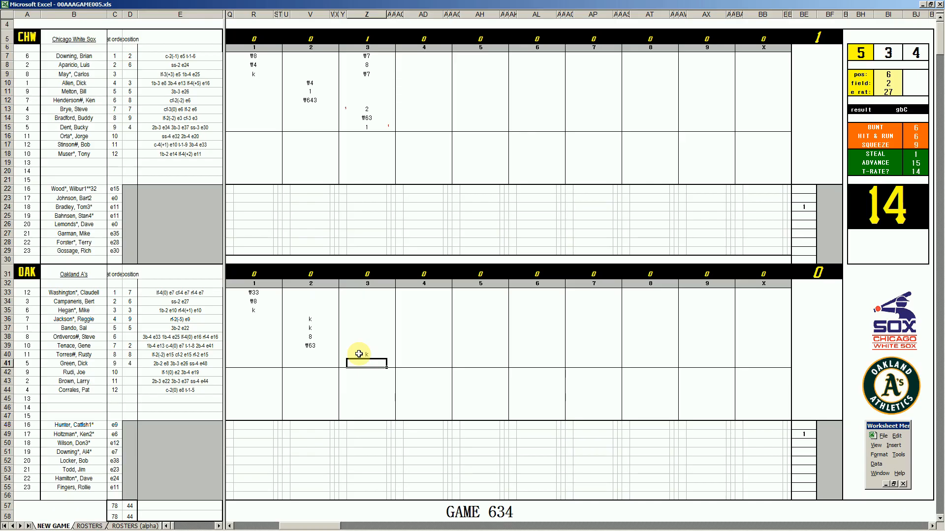
{"action": "type", "text": "k"}
{"action": "key", "text": "Return"}
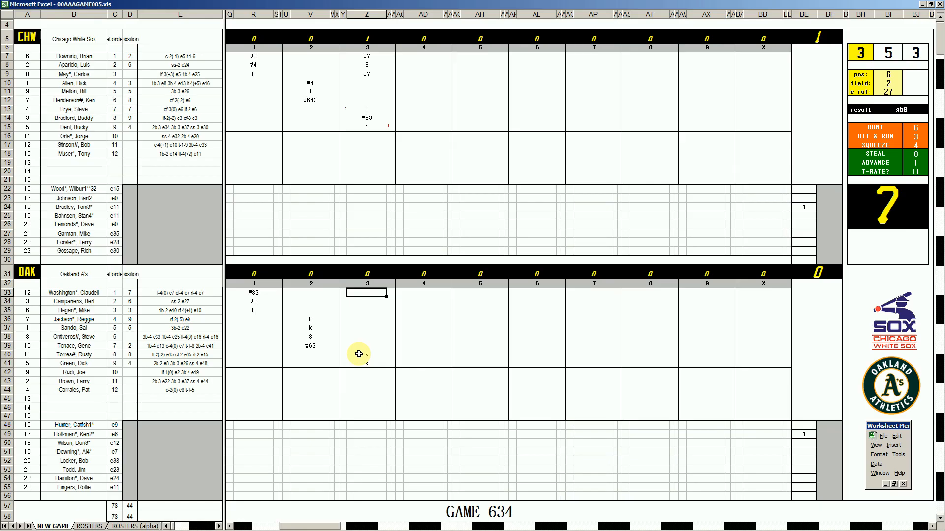
{"action": "type", "text": "\\8"}
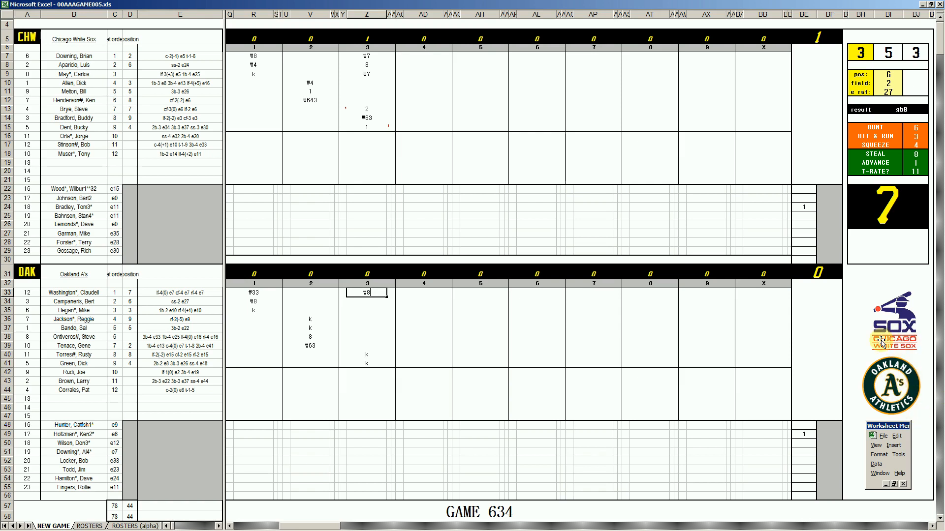
Enter 2, ₩7 and ₩7 in AD10:AD12 for the first three White Sox batters of the fourth inning.
{"action": "left_click", "coordinate": [413, 84]}
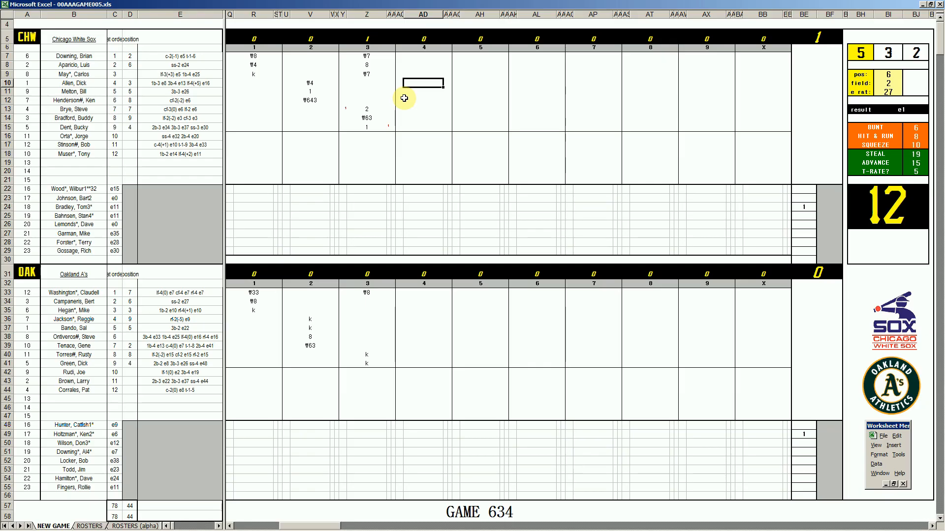
{"action": "type", "text": "2"}
{"action": "key", "text": "Return"}
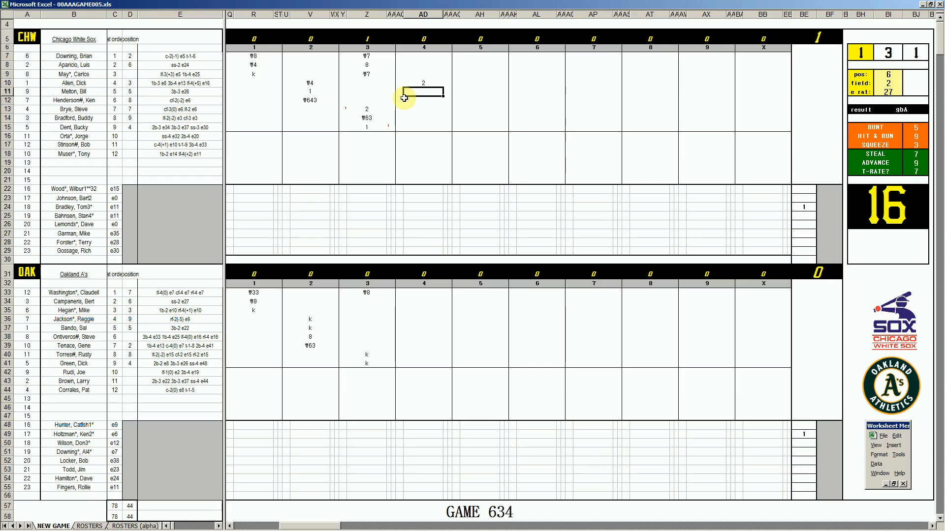
{"action": "type", "text": "#7"}
{"action": "key", "text": "Return"}
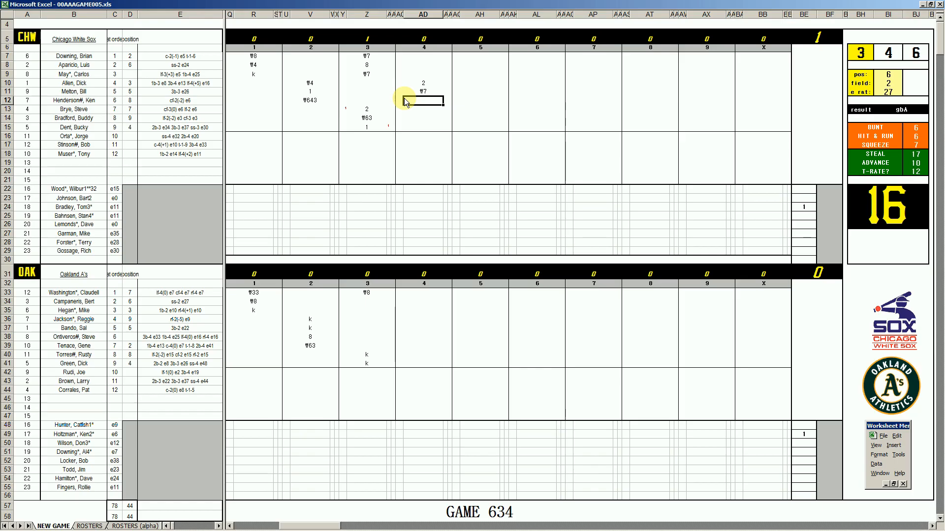
{"action": "type", "text": "#7"}
{"action": "key", "text": "Return"}
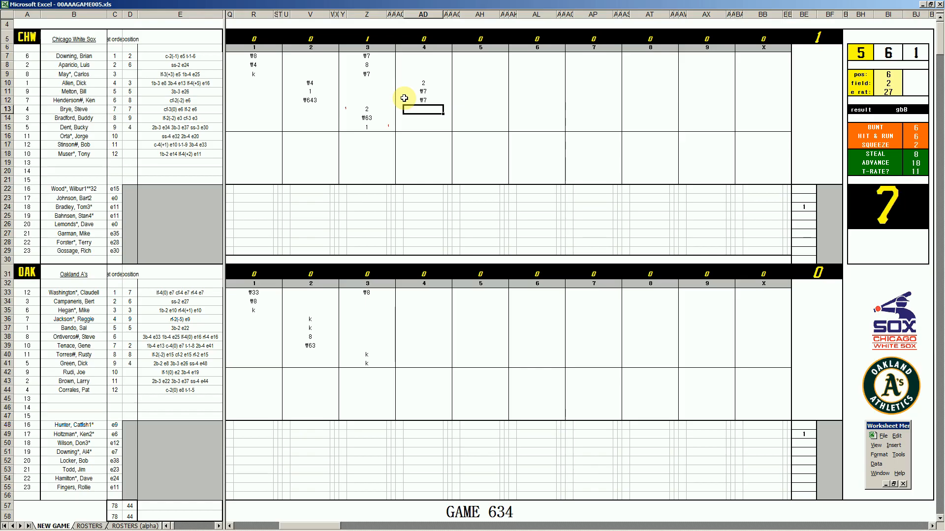
Set the fielding lookup to position 6 and close the White Sox fourth inning with ₩63 in AD13.
{"action": "key", "text": "ctrl+p"}
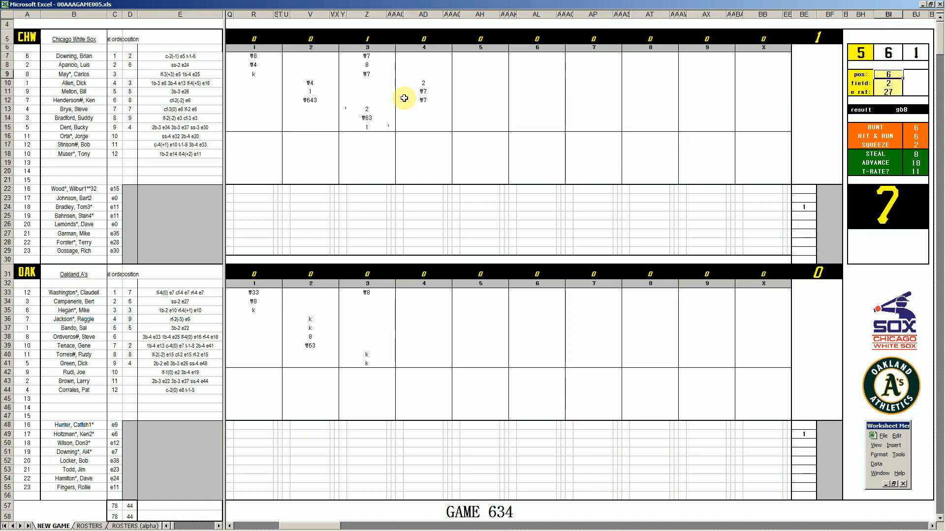
{"action": "type", "text": "6"}
{"action": "key", "text": "Return"}
{"action": "left_click", "coordinate": [423, 108]}
{"action": "type", "text": "#63"}
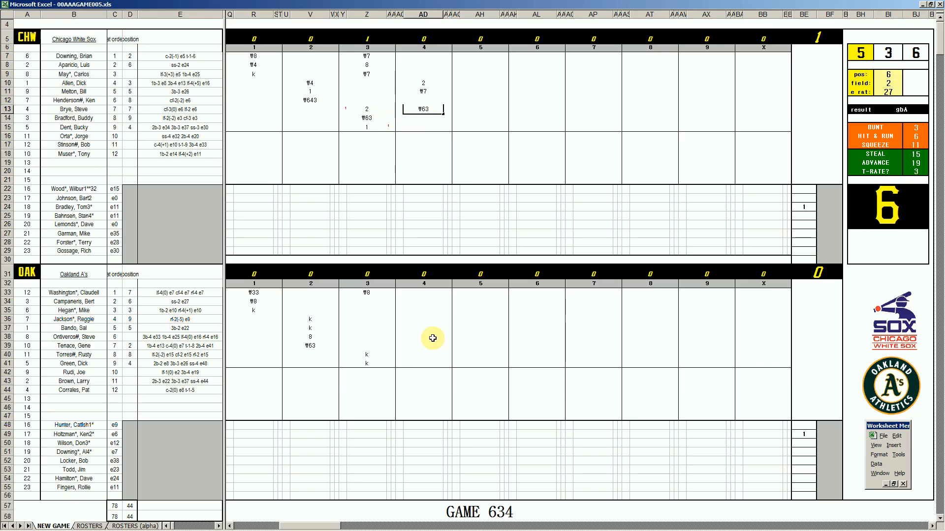
Record Oakland's fourth inning in AD34:AD38 as ₩63, 1, 8, k and ₩9.
{"action": "left_click", "coordinate": [424, 301]}
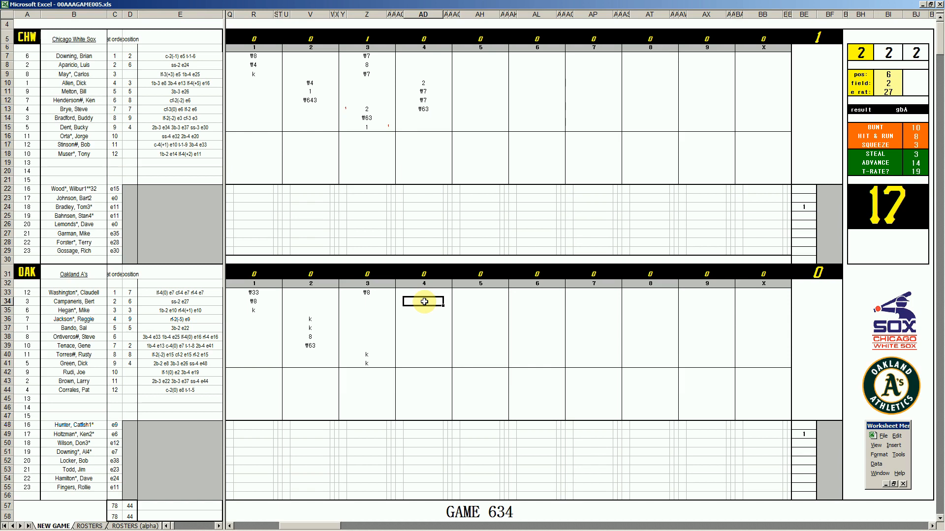
{"action": "type", "text": "w8"}
{"action": "key", "text": "Return"}
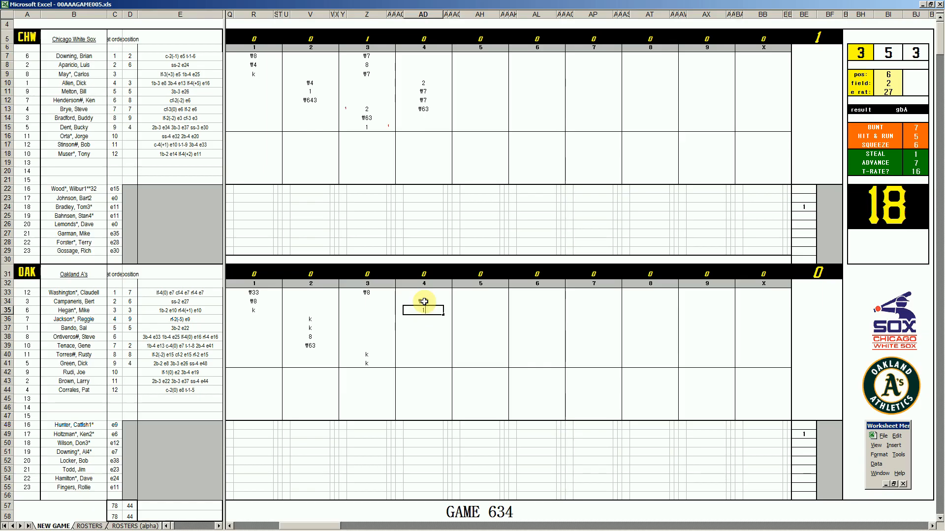
{"action": "key", "text": "Return"}
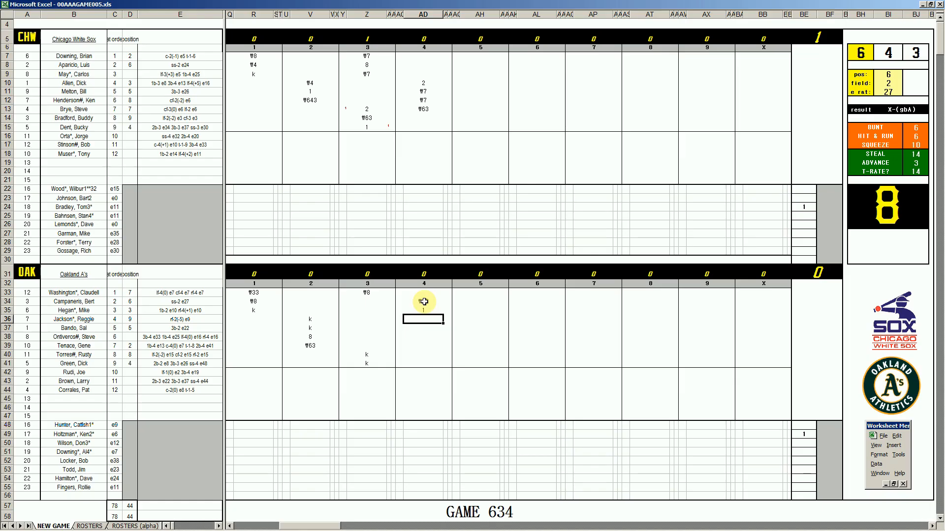
{"action": "type", "text": "8"}
{"action": "key", "text": "Return"}
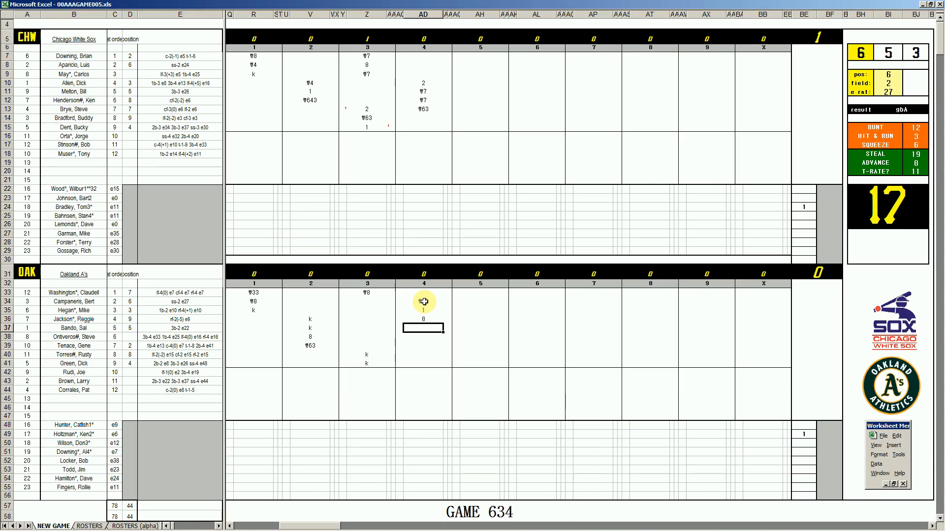
{"action": "type", "text": "k"}
{"action": "key", "text": "Return"}
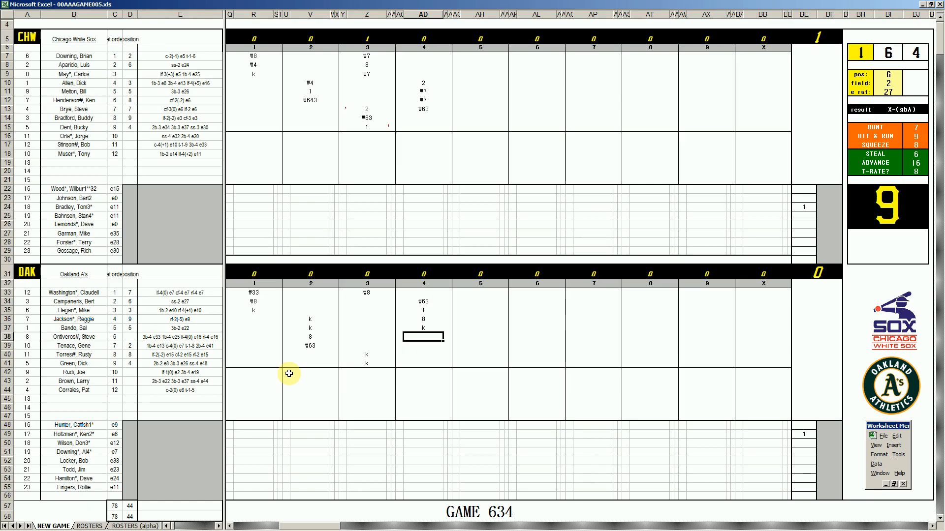
{"action": "type", "text": "#9"}
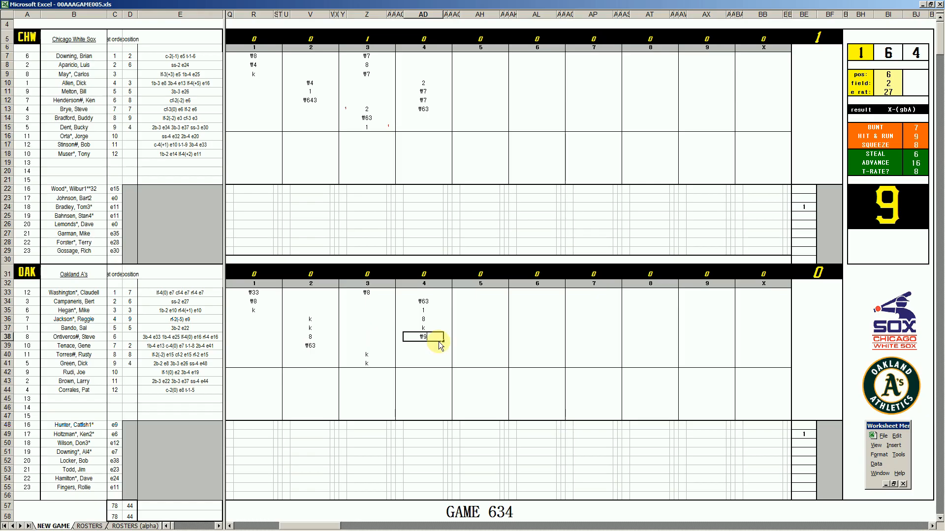
Set the fielding lookup to position 5, field 2 and error rating 22 for the White Sox fifth-inning leadoff batter.
{"action": "left_click", "coordinate": [471, 119]}
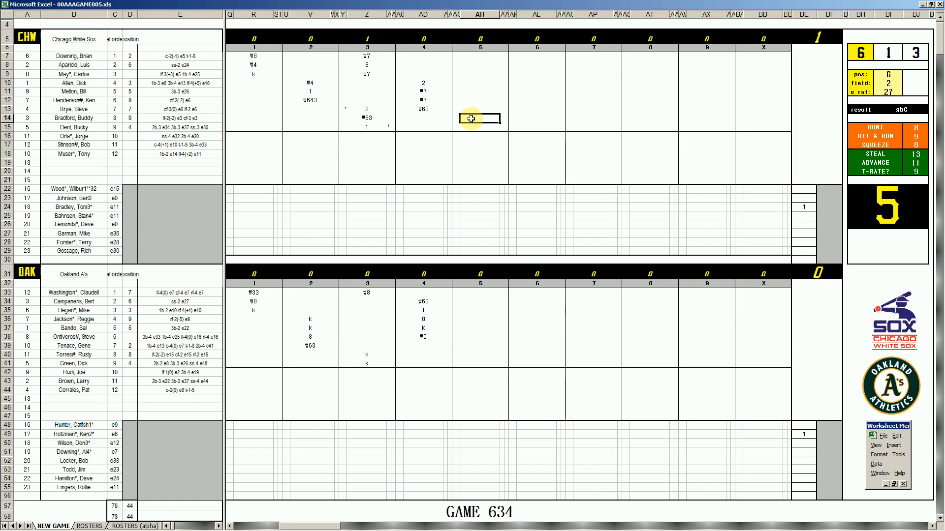
{"action": "key", "text": "Tab"}
{"action": "type", "text": "5"}
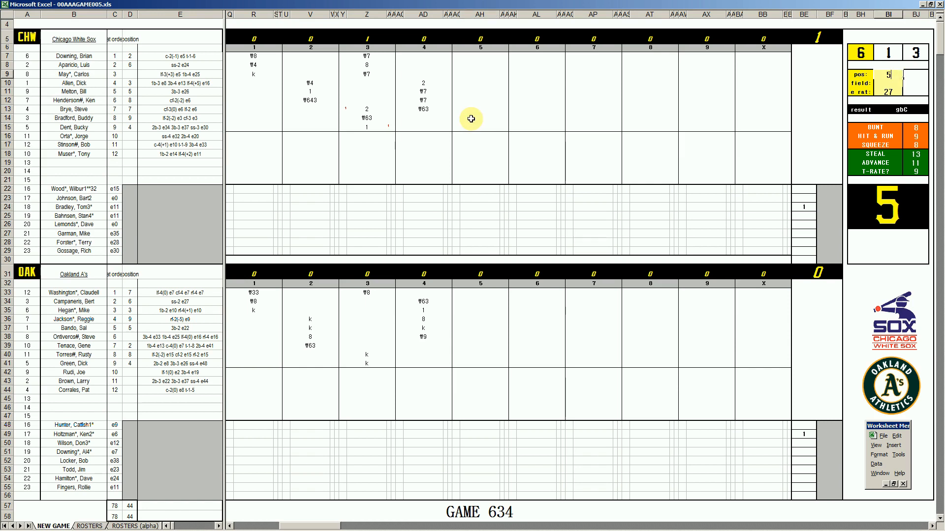
{"action": "key", "text": "Tab"}
{"action": "type", "text": "2"}
{"action": "key", "text": "Tab"}
{"action": "type", "text": "22"}
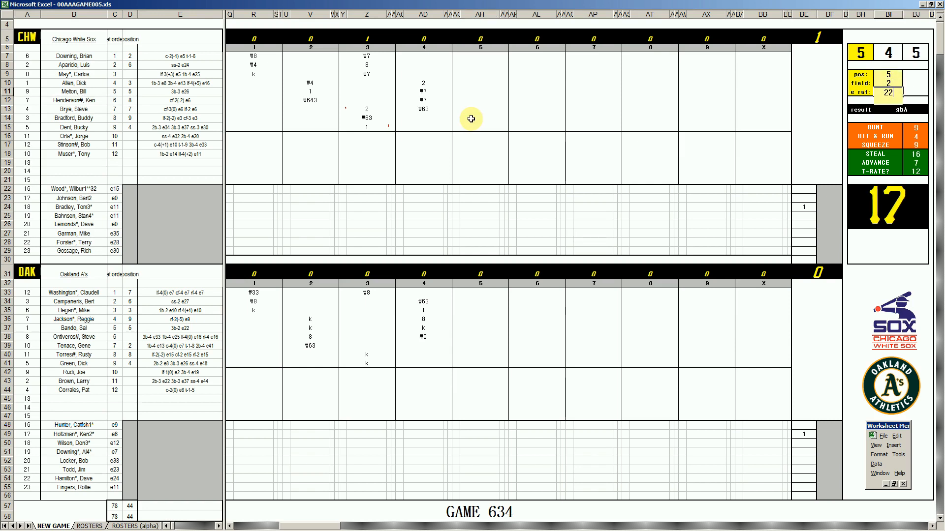
{"action": "key", "text": "Return"}
Enter ₩53 in AH14 for the White Sox batter leading off the fifth inning.
{"action": "left_click", "coordinate": [471, 118]}
{"action": "type", "text": "#53"}
{"action": "key", "text": "Return"}
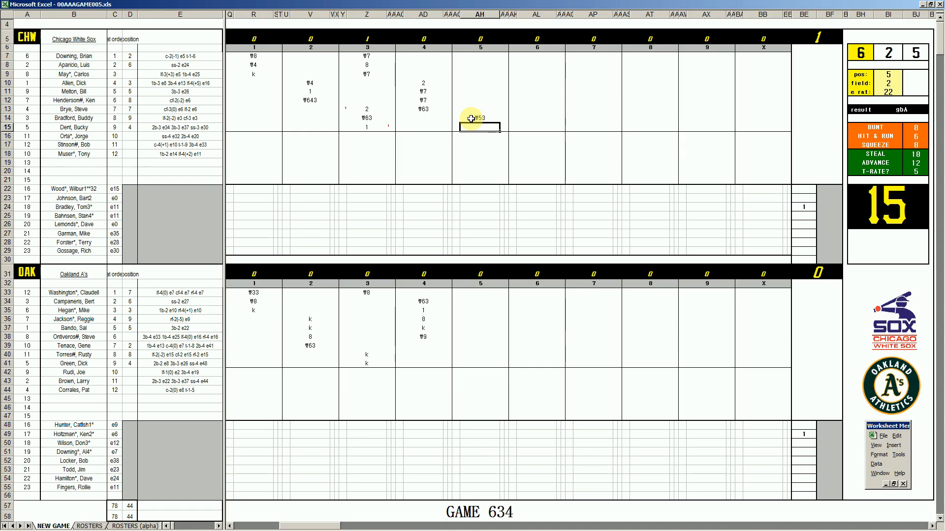
{"action": "left_click", "coordinate": [471, 118]}
{"action": "key", "text": "Return"}
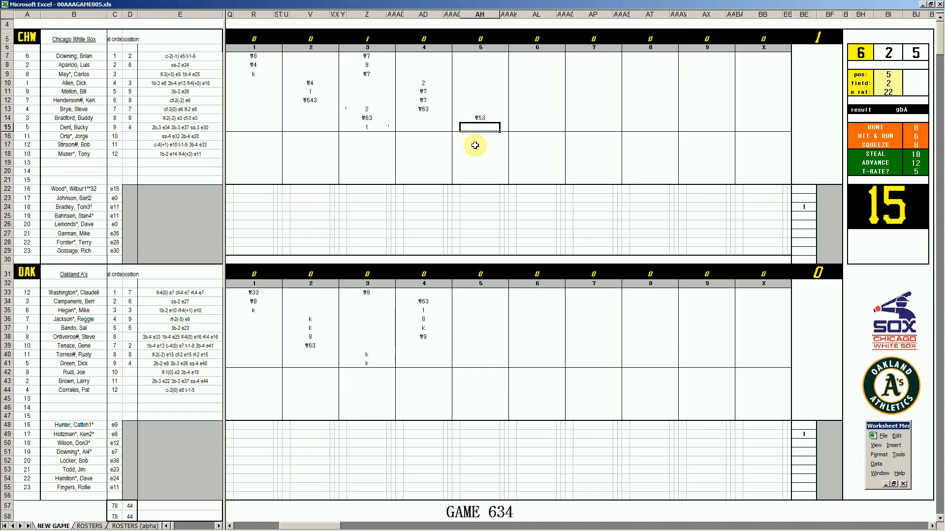
Record ₩3 in AH15 and AH7 to complete the White Sox fifth inning.
{"action": "key", "text": "Up"}
{"action": "key", "text": "Return"}
{"action": "type", "text": "#3"}
{"action": "key", "text": "ctrl+Return"}
{"action": "key", "text": "Return"}
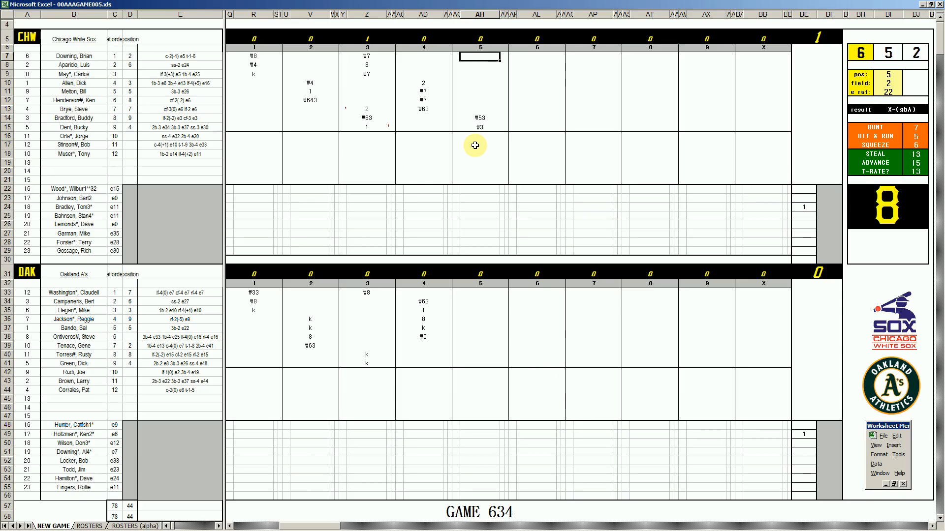
{"action": "type", "text": "#3"}
{"action": "key", "text": "ctrl+Return"}
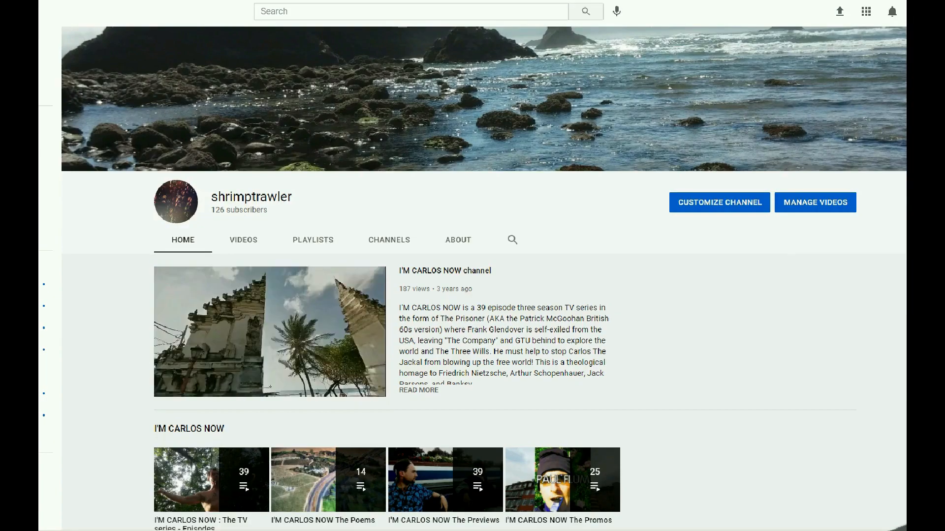
{"action": "scroll", "coordinate": [483, 278], "scroll_direction": "down", "scroll_amount": 3}
{"action": "scroll", "coordinate": [484, 278], "scroll_direction": "down", "scroll_amount": 5}
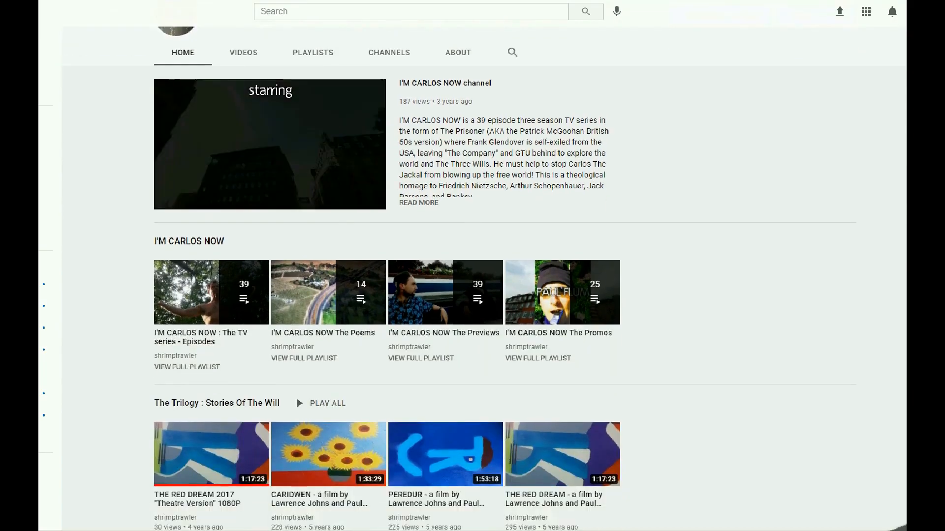
{"action": "scroll", "coordinate": [483, 278], "scroll_direction": "down", "scroll_amount": 4}
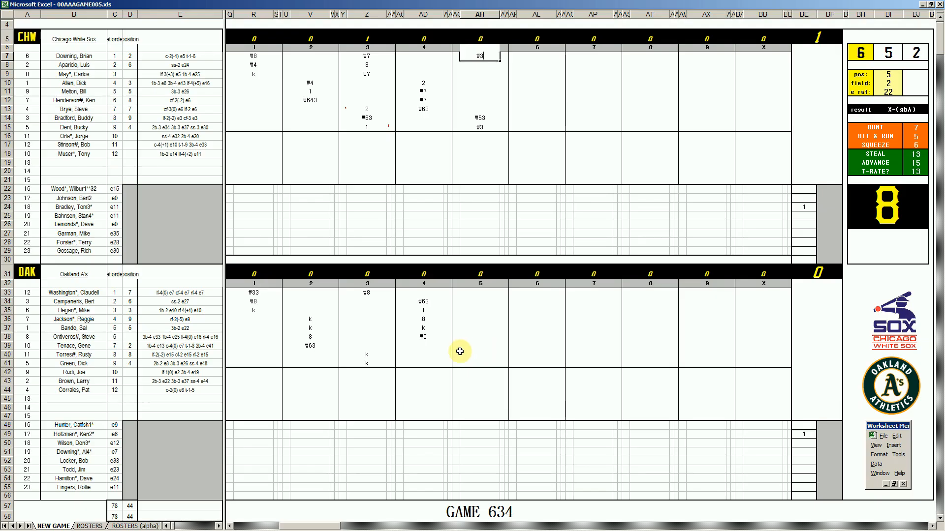
Set the fielding lookup to position 4, field 3 and error rating 34 for Oakland's fifth-inning leadoff batter.
{"action": "left_click", "coordinate": [472, 345]}
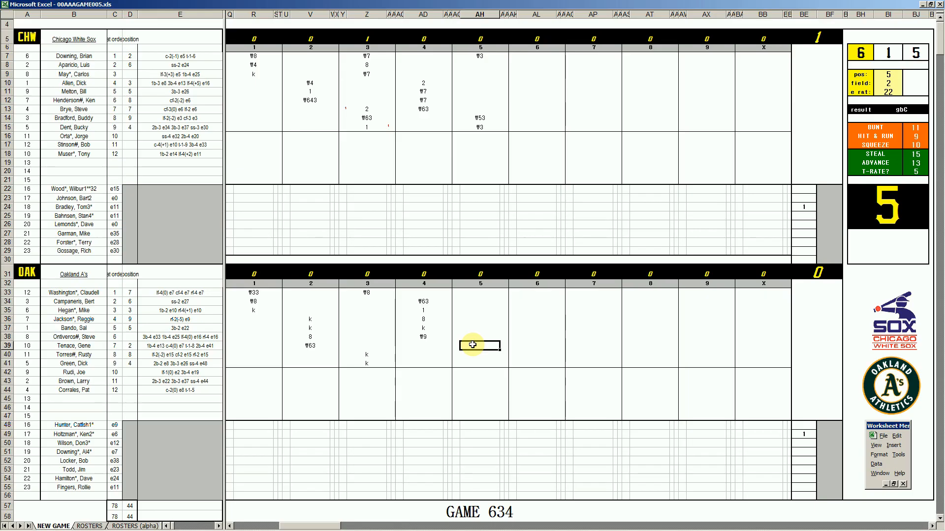
{"action": "type", "text": "4"}
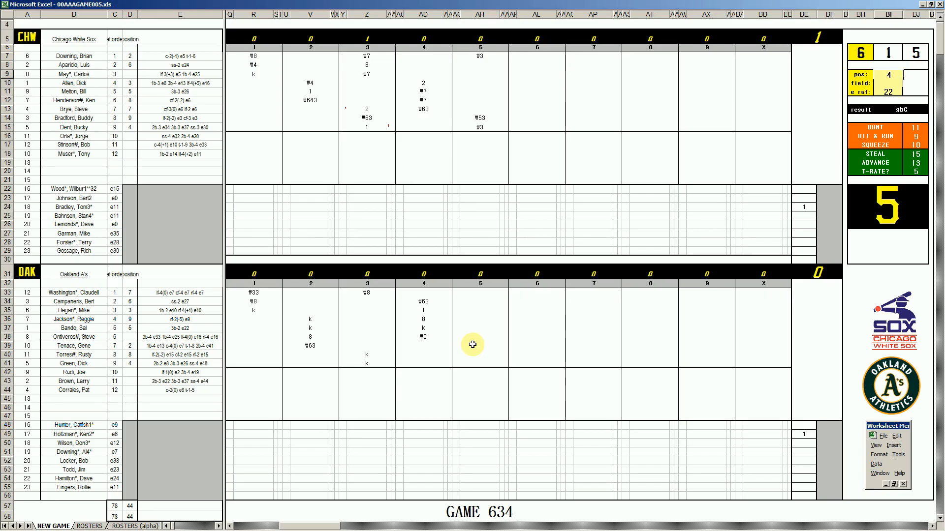
{"action": "key", "text": "Return"}
{"action": "type", "text": "3"}
{"action": "key", "text": "Return"}
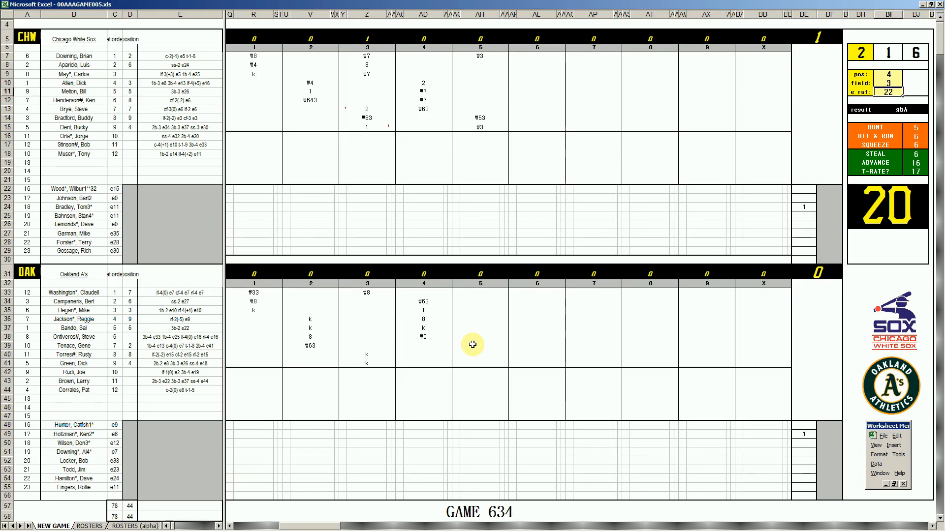
{"action": "type", "text": "34"}
{"action": "key", "text": "Return"}
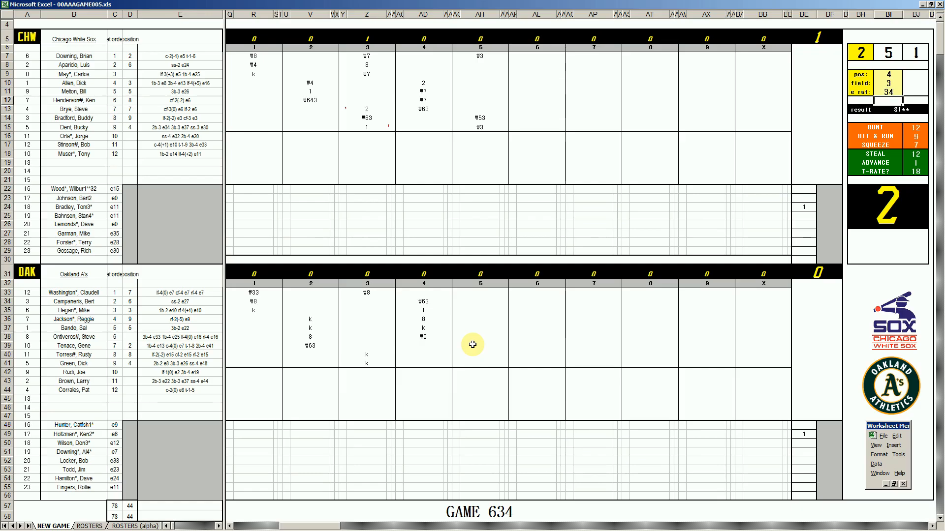
Record Oakland's first two fifth-inning at-bats as 1 in AH39 and 8 in AH40.
{"action": "left_click", "coordinate": [473, 345]}
{"action": "type", "text": "1"}
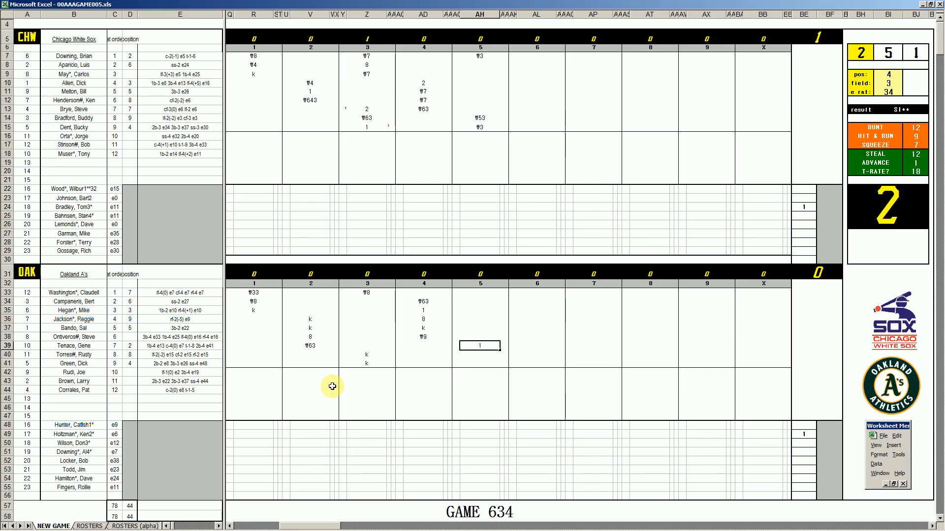
{"action": "key", "text": "Return"}
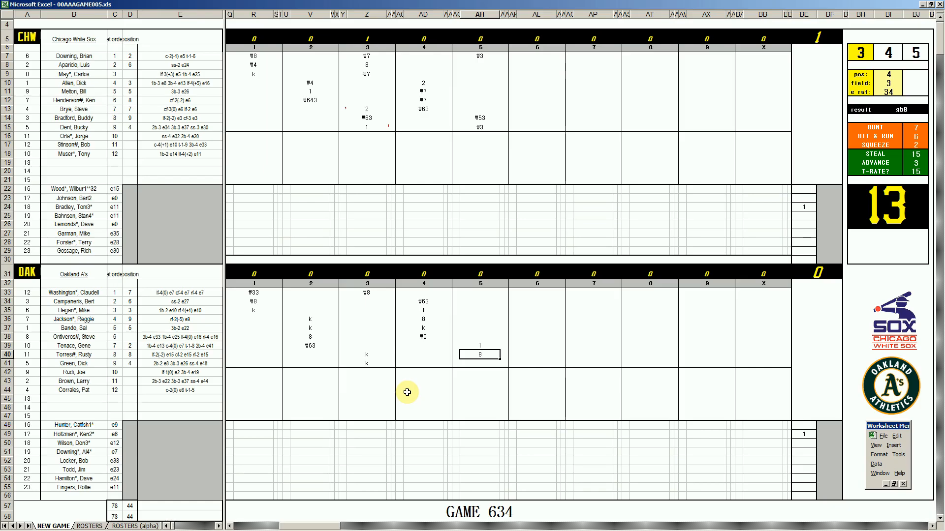
{"action": "key", "text": "Return"}
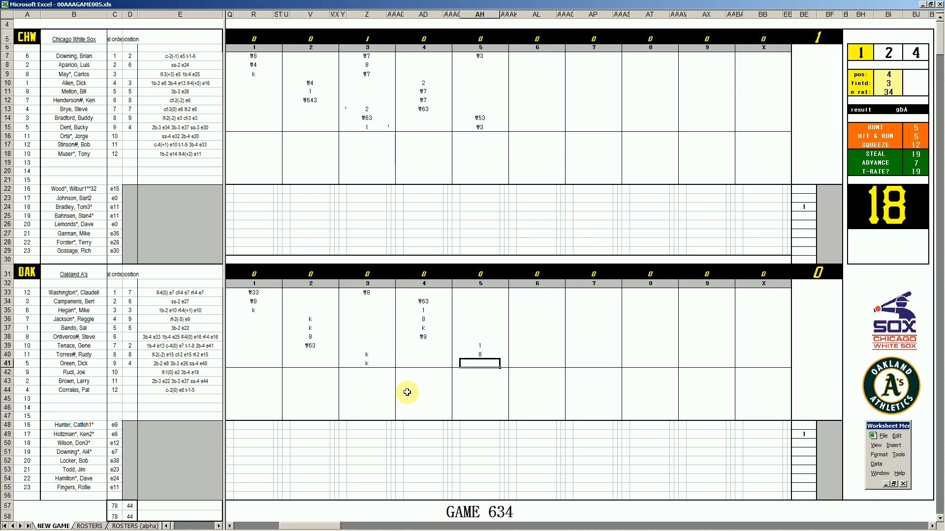
Enter 1 in AH41 with a 1 in the narrow cell after it, and mark the run with a 1 before AH39.
{"action": "type", "text": "1"}
{"action": "key", "text": "Right"}
{"action": "type", "text": "1"}
{"action": "key", "text": "Left"}
{"action": "key", "text": "Left"}
{"action": "key", "text": "Up"}
{"action": "key", "text": "Up"}
{"action": "type", "text": "1"}
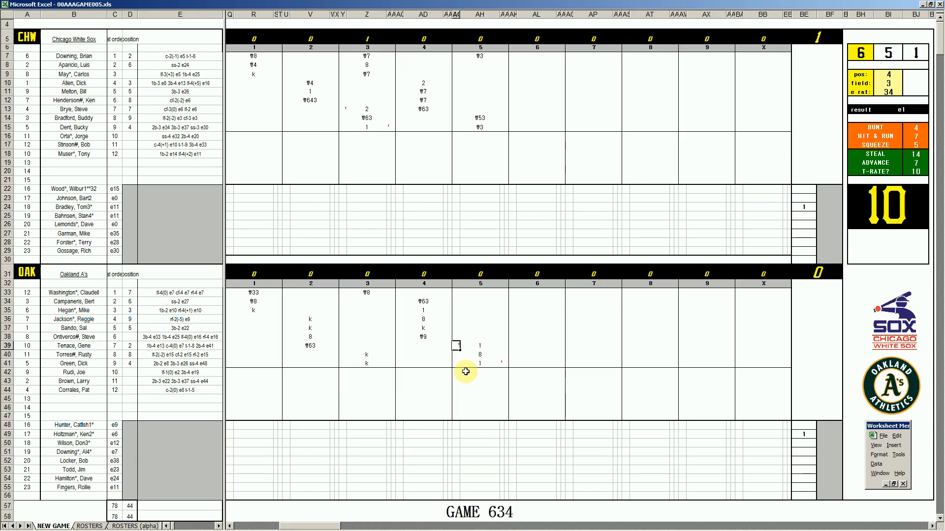
Set the fielding lookup to position 7, field 2 and error rating 6 for the Oakland batter in row 33.
{"action": "left_click", "coordinate": [480, 293]}
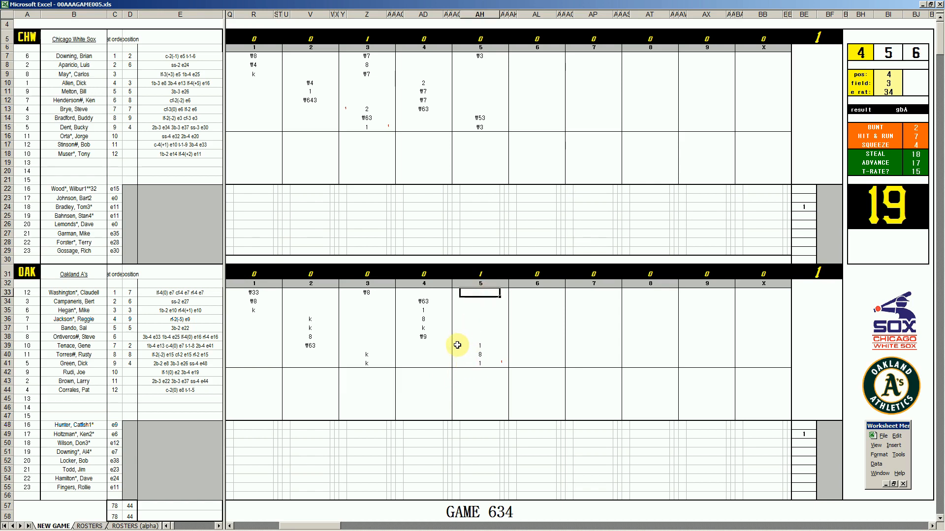
{"action": "key", "text": "ctrl+e"}
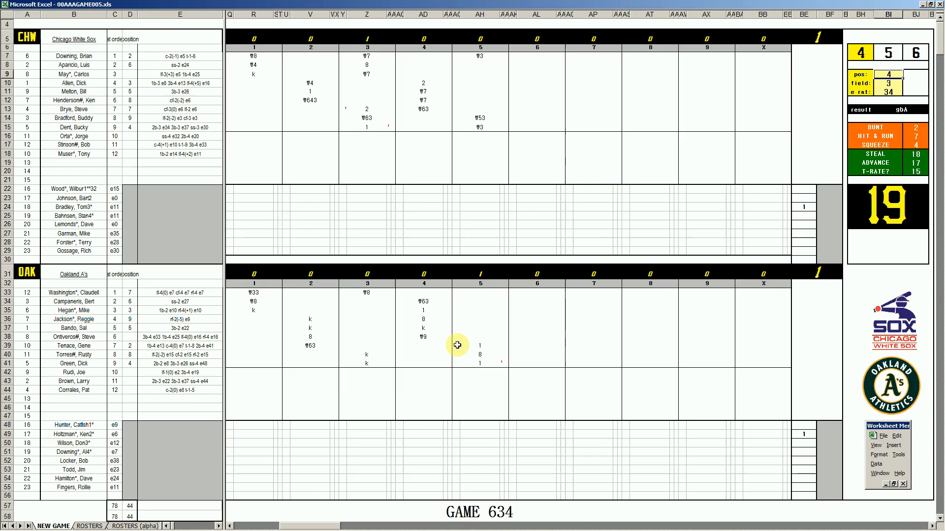
{"action": "type", "text": "7"}
{"action": "key", "text": "Return"}
{"action": "type", "text": "2"}
{"action": "key", "text": "Return"}
{"action": "type", "text": "6"}
{"action": "key", "text": "Return"}
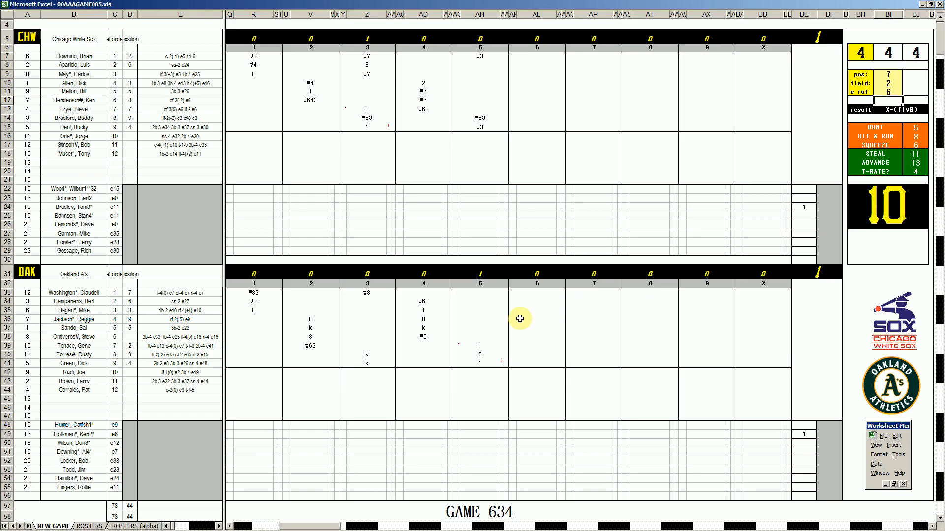
Enter 9 in AH33 with a 1 in the narrow cell after it, and mark the run with a 1 before AH40.
{"action": "left_click", "coordinate": [481, 291]}
{"action": "type", "text": "9"}
{"action": "key", "text": "Left"}
{"action": "key", "text": "Down"}
{"action": "key", "text": "Down"}
{"action": "key", "text": "Down"}
{"action": "key", "text": "Down"}
{"action": "key", "text": "Down"}
{"action": "key", "text": "Down"}
{"action": "key", "text": "Down"}
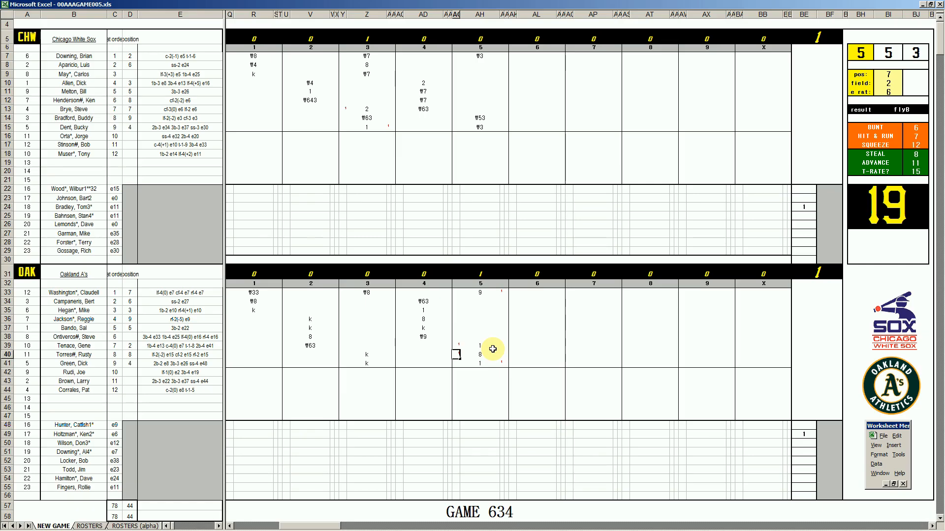
{"action": "type", "text": "1"}
Enter 1 in AH34 for the next Oakland batter in the fifth inning.
{"action": "key", "text": "Right"}
{"action": "key", "text": "Up"}
{"action": "key", "text": "Up"}
{"action": "key", "text": "Up"}
{"action": "key", "text": "Up"}
{"action": "key", "text": "Up"}
{"action": "key", "text": "Up"}
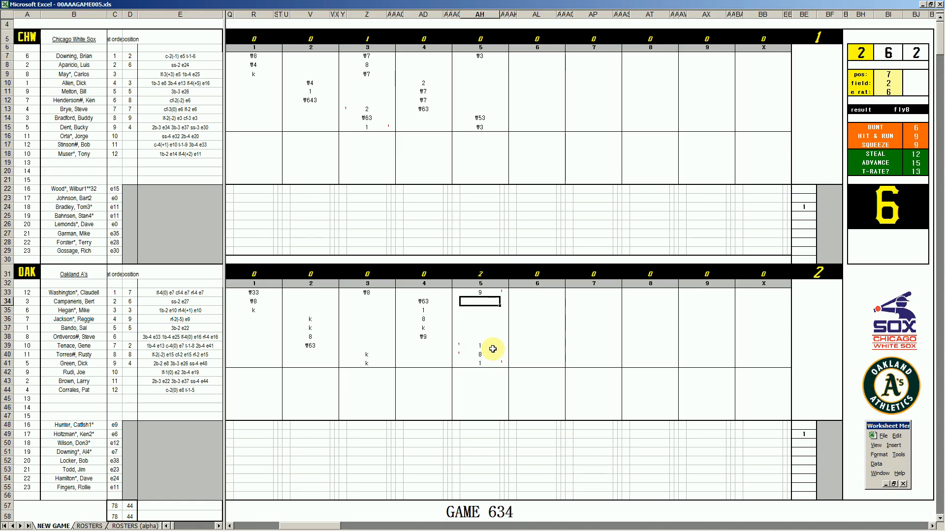
{"action": "type", "text": "1"}
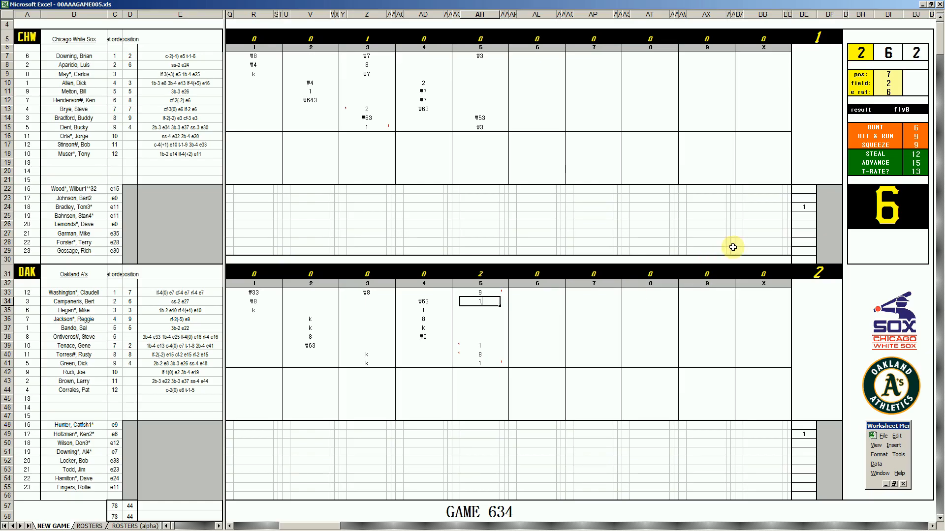
Record 4 1/3 innings in BF24 for the White Sox starting pitcher.
{"action": "left_click", "coordinate": [826, 207]}
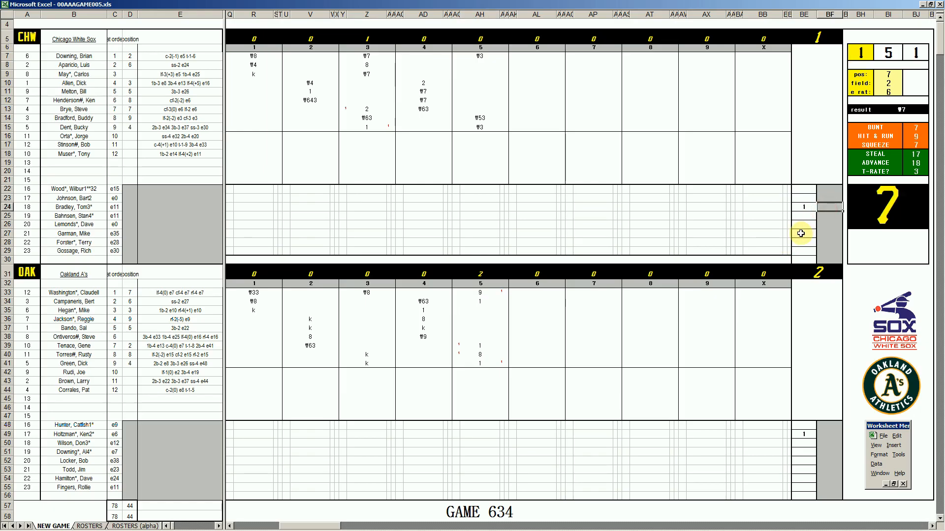
{"action": "type", "text": "4 1/3"}
{"action": "key", "text": "Return"}
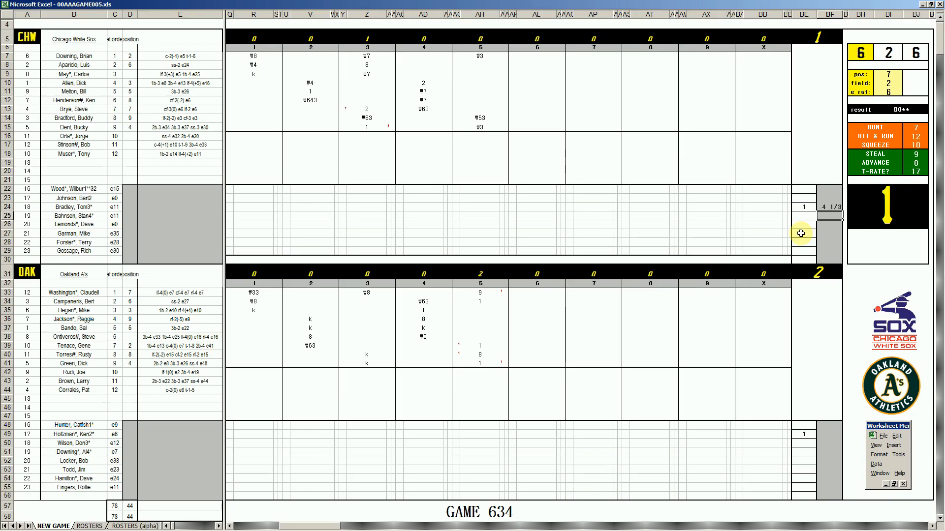
Log the White Sox relief pitcher in row 26 with 5 in BE26 and mh in AH26.
{"action": "key", "text": "Left"}
{"action": "key", "text": "Up"}
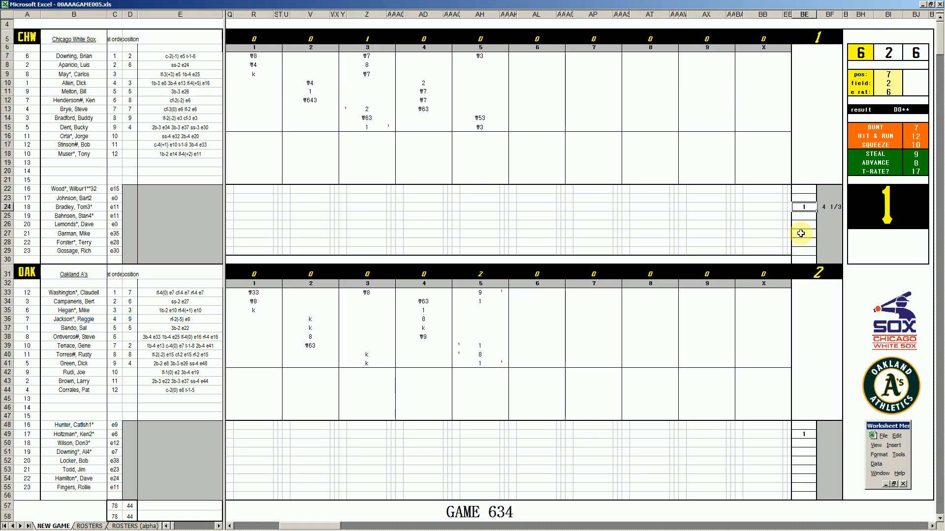
{"action": "key", "text": "Down"}
{"action": "key", "text": "Down"}
{"action": "type", "text": "5"}
{"action": "key", "text": "Left"}
{"action": "key", "text": "Left"}
{"action": "key", "text": "Left"}
{"action": "key", "text": "Left"}
{"action": "key", "text": "Left"}
{"action": "key", "text": "Left"}
{"action": "key", "text": "Left"}
{"action": "key", "text": "Left"}
{"action": "key", "text": "Left"}
{"action": "key", "text": "Left"}
{"action": "key", "text": "Left"}
{"action": "key", "text": "Left"}
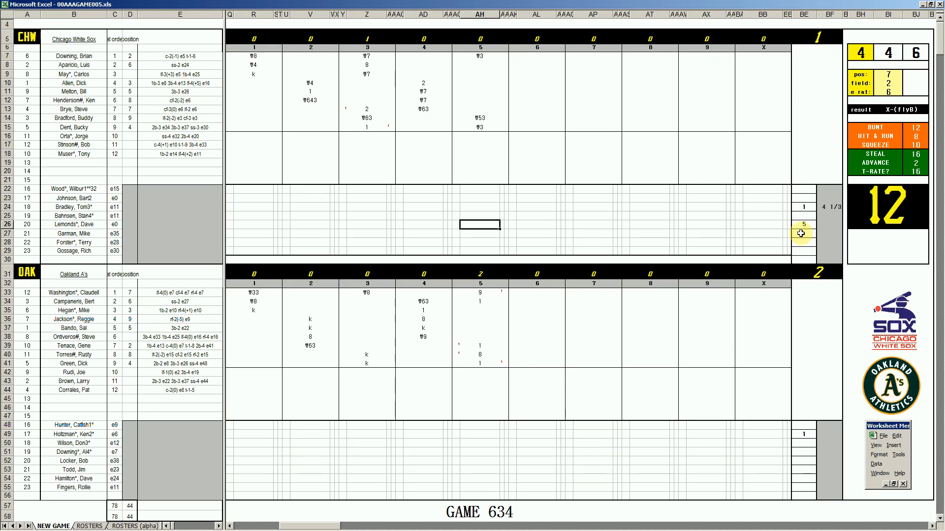
{"action": "type", "text": "mh"}
Enter 1 in AH35 for the Oakland batter facing the relief pitcher.
{"action": "left_click", "coordinate": [485, 313]}
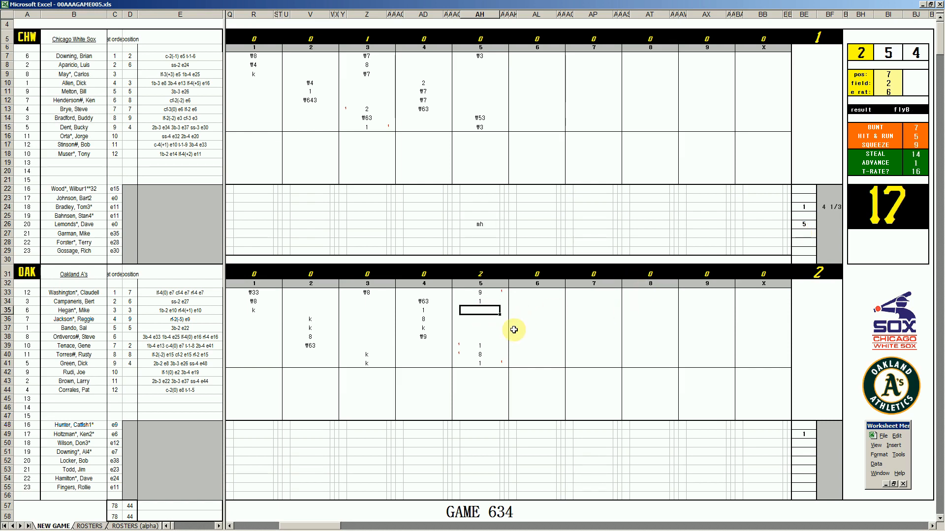
{"action": "type", "text": "1"}
{"action": "key", "text": "Return"}
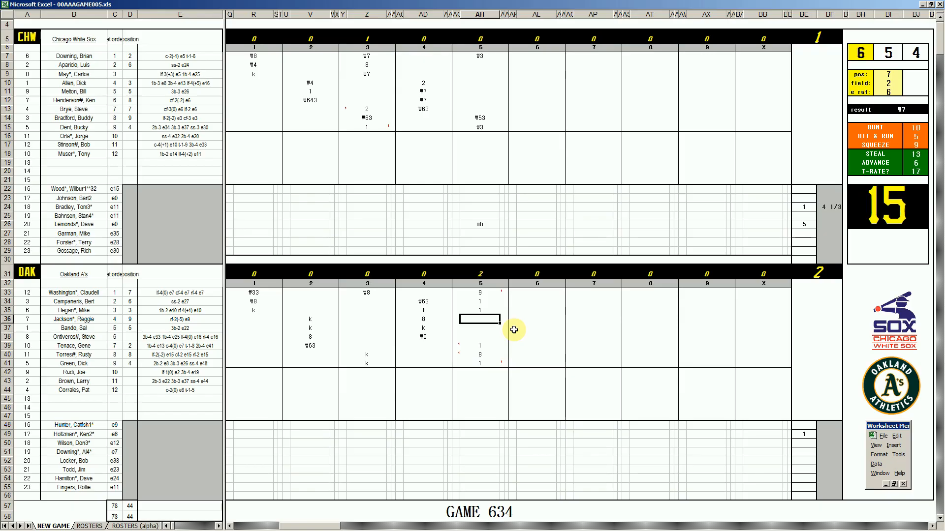
Enter ₩43 in AH36 with a 1 in the narrow cell after it, and mark the run with a 1 before AH41.
{"action": "type", "text": "#43"}
{"action": "key", "text": "Return"}
{"action": "key", "text": "Down"}
{"action": "key", "text": "Down"}
{"action": "key", "text": "Down"}
{"action": "key", "text": "Down"}
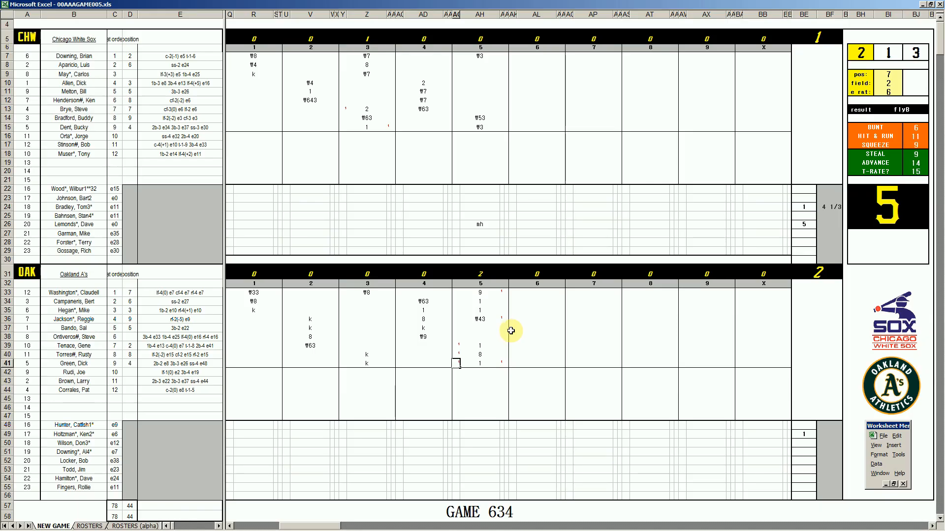
Set the fielding lookup to position 4, field 3 and error rating 34, and close Oakland's fifth inning with ₩43 in AH37.
{"action": "left_click", "coordinate": [482, 327]}
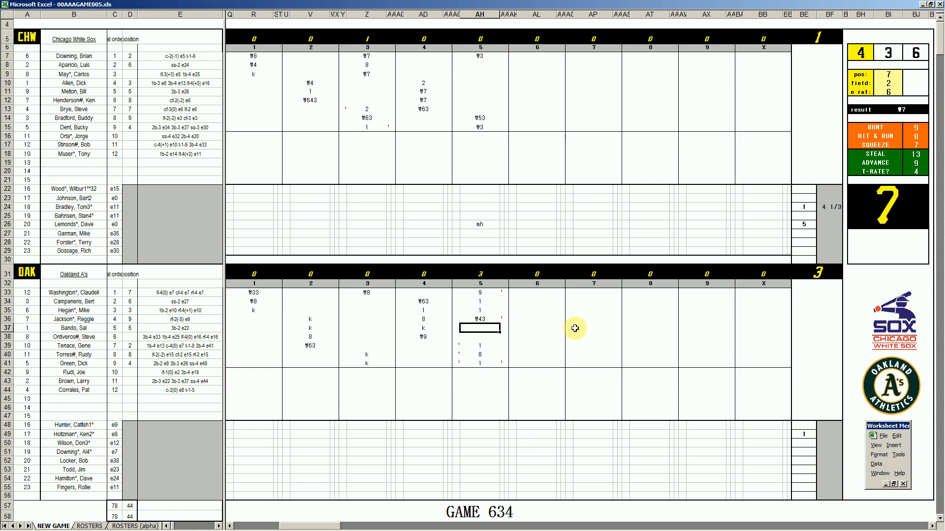
{"action": "key", "text": "ctrl+q"}
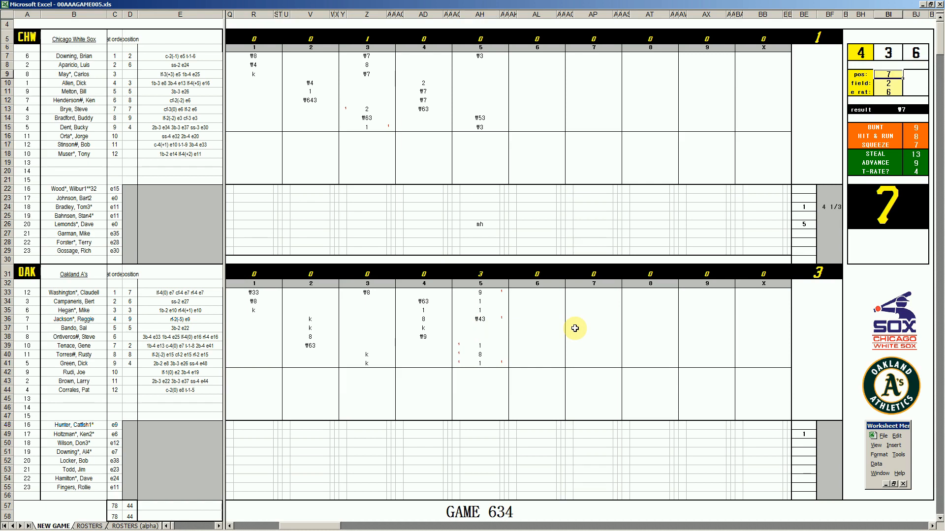
{"action": "type", "text": "4"}
{"action": "key", "text": "Return"}
{"action": "type", "text": "3"}
{"action": "key", "text": "Return"}
{"action": "type", "text": "34"}
{"action": "key", "text": "Return"}
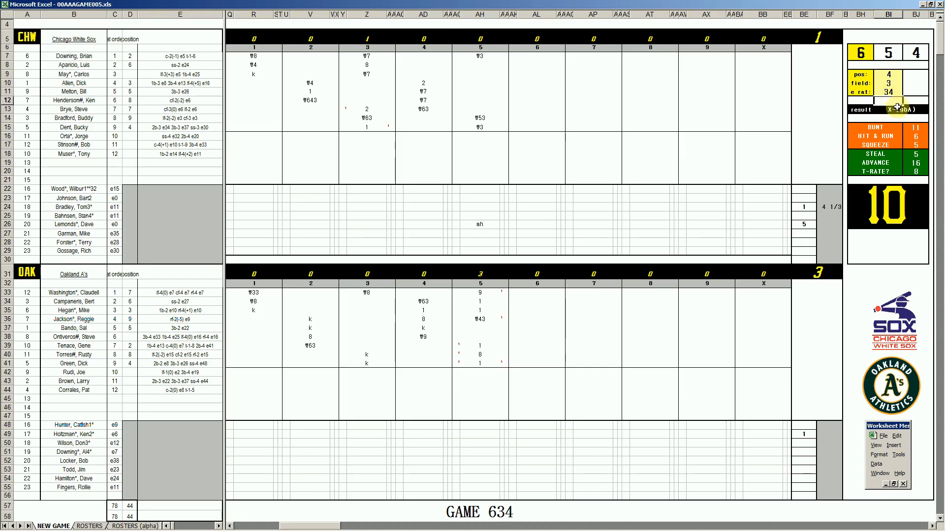
{"action": "left_click", "coordinate": [487, 328]}
{"action": "type", "text": "\\43"}
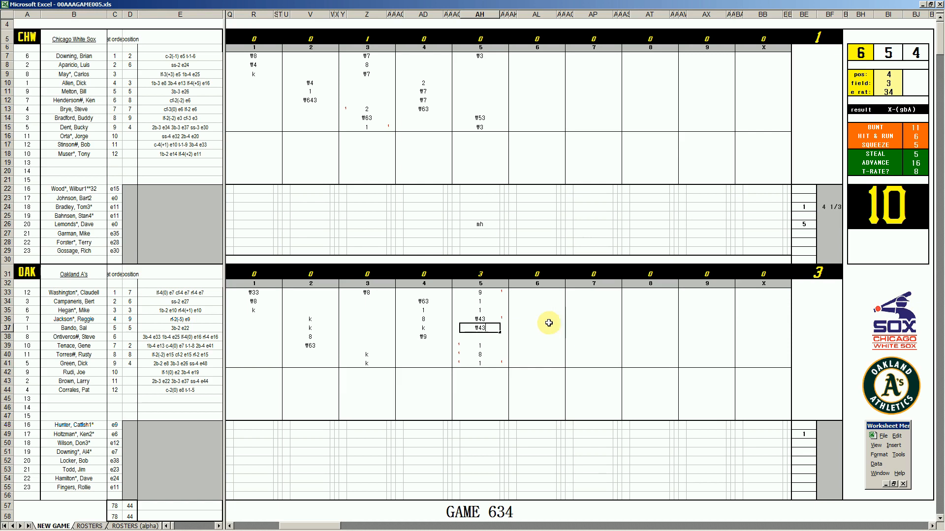
Record the White Sox sixth inning in AL8:AL11 as ₩3, k, 1 and ₩4.
{"action": "left_click", "coordinate": [527, 65]}
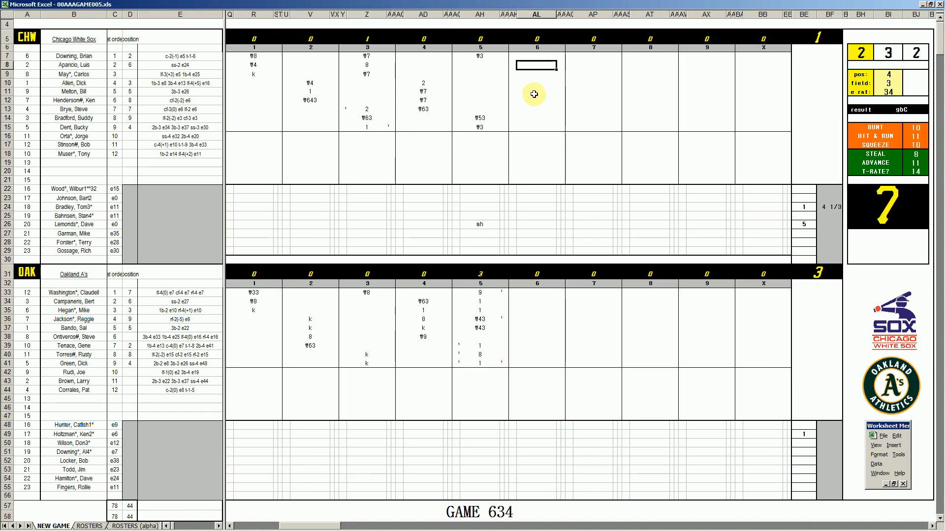
{"action": "type", "text": "#3"}
{"action": "key", "text": "Return"}
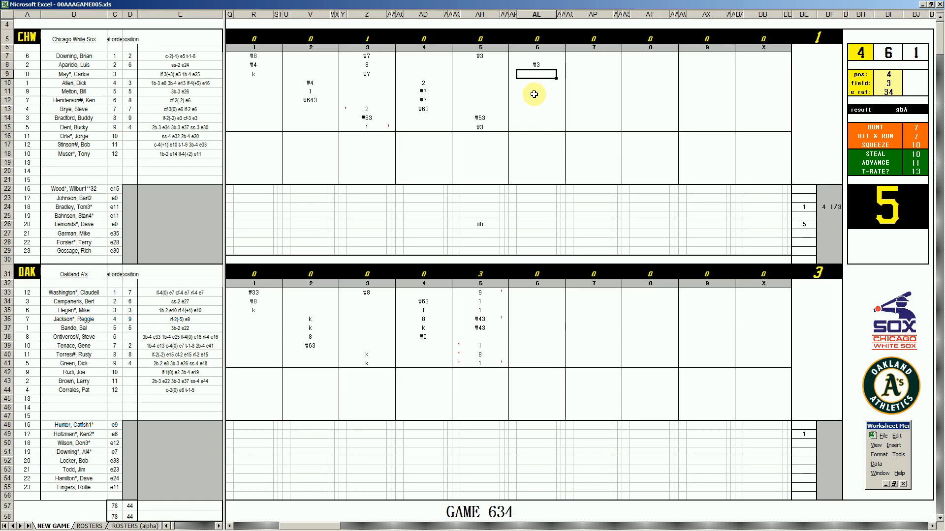
{"action": "type", "text": "k"}
{"action": "key", "text": "Return"}
{"action": "type", "text": "1"}
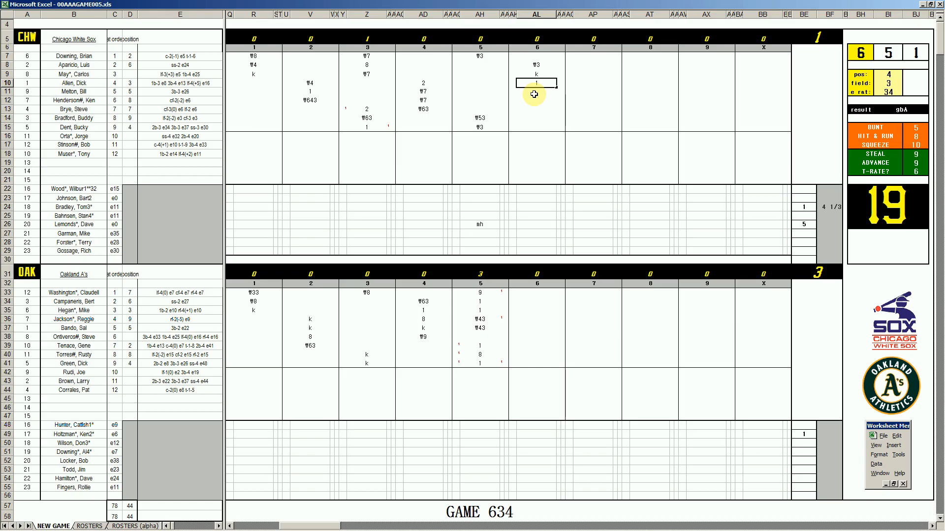
{"action": "key", "text": "Return"}
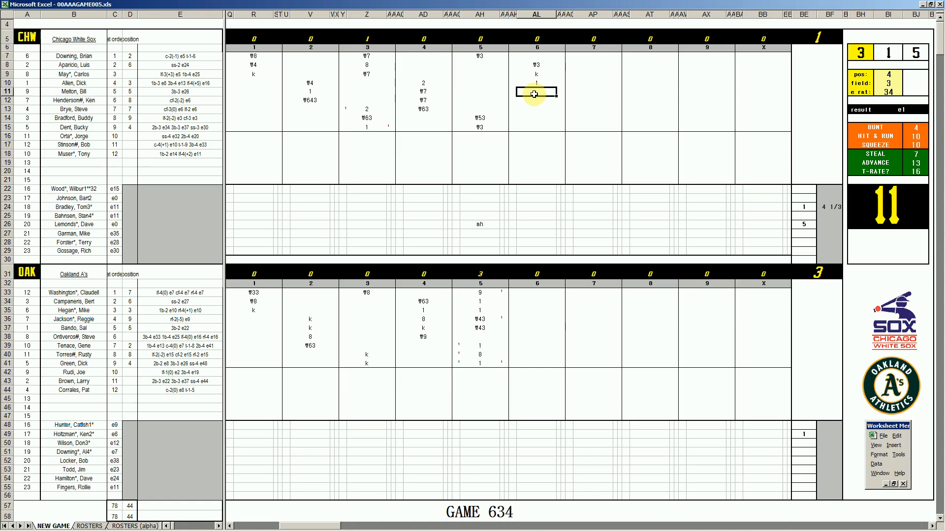
{"action": "type", "text": "#4"}
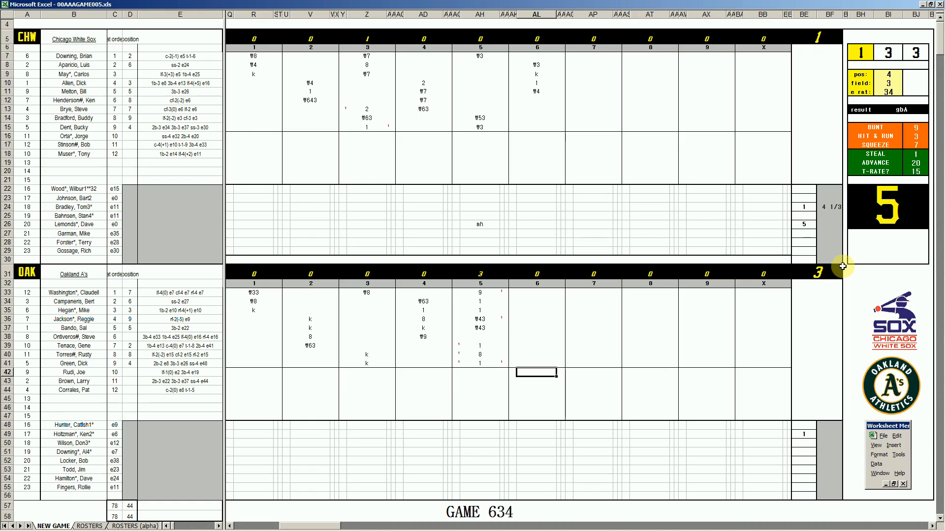
Enter 2 in AL42 for the Oakland substitute batter leading off the sixth inning.
{"action": "type", "text": "2"}
{"action": "key", "text": "Up"}
{"action": "key", "text": "Up"}
{"action": "key", "text": "Up"}
{"action": "key", "text": "Up"}
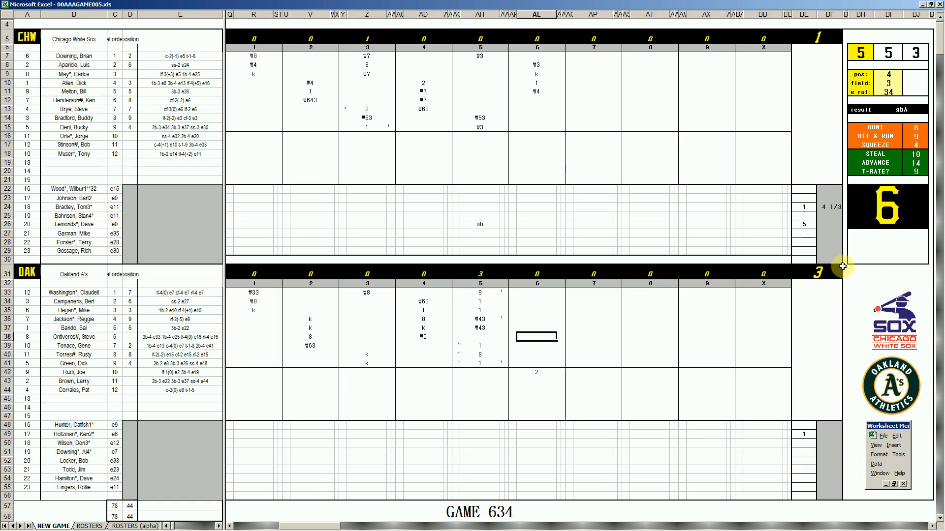
Record the rest of Oakland's sixth inning in AL39:AL41 as k, ₩43 and ₩7.
{"action": "key", "text": "Down"}
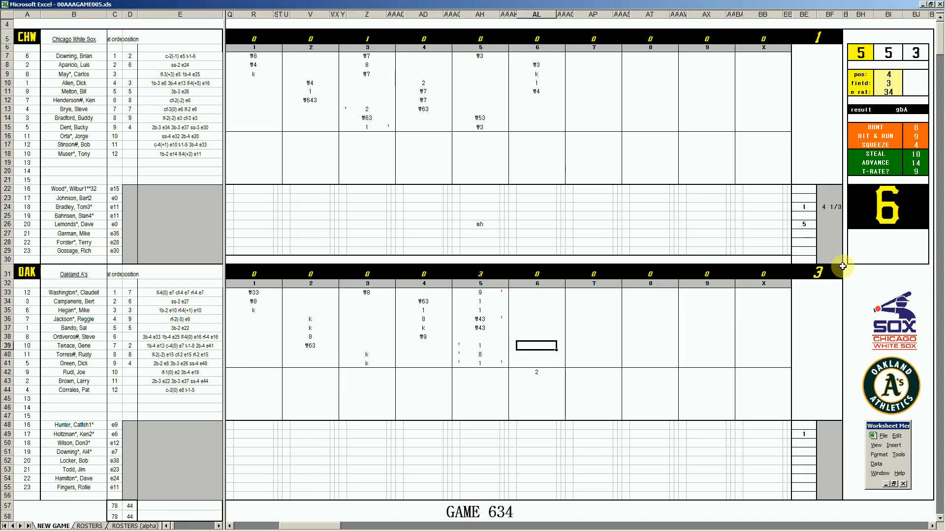
{"action": "type", "text": "k"}
{"action": "key", "text": "Return"}
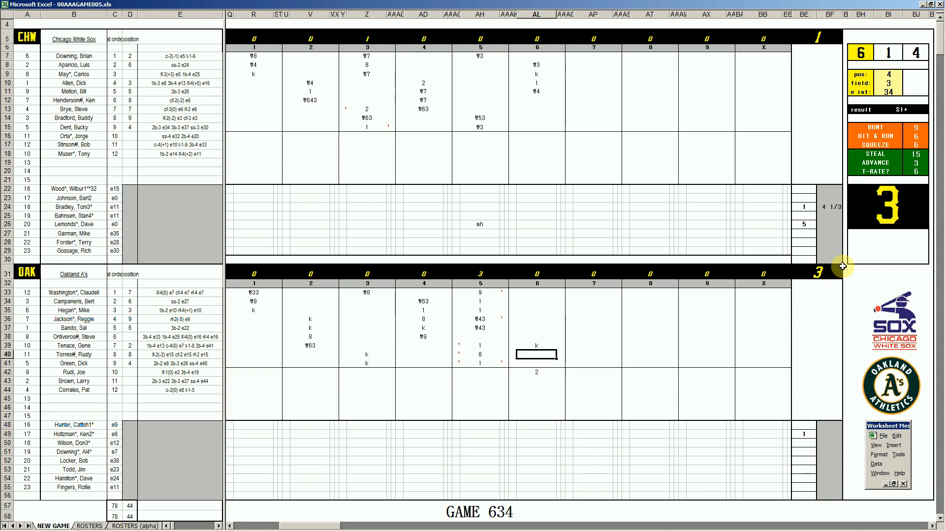
{"action": "type", "text": "\\43"}
{"action": "key", "text": "Return"}
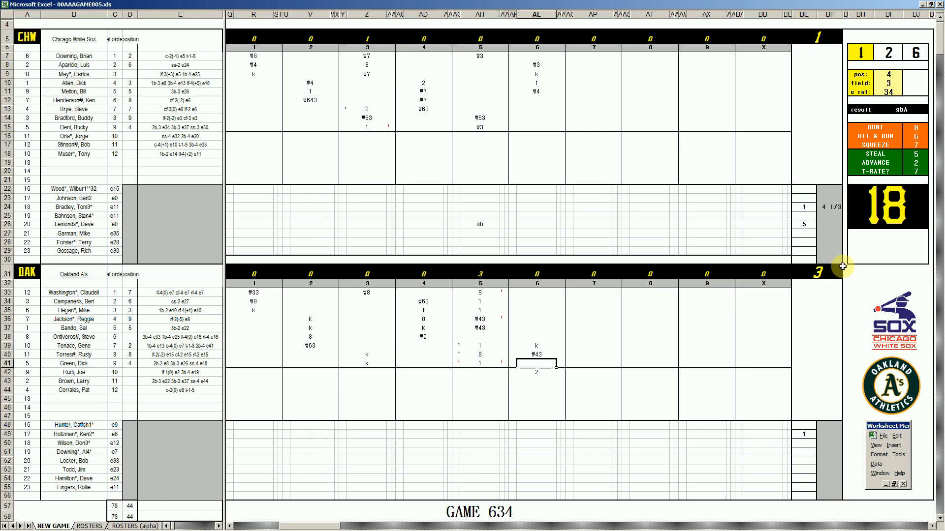
{"action": "type", "text": "\\7"}
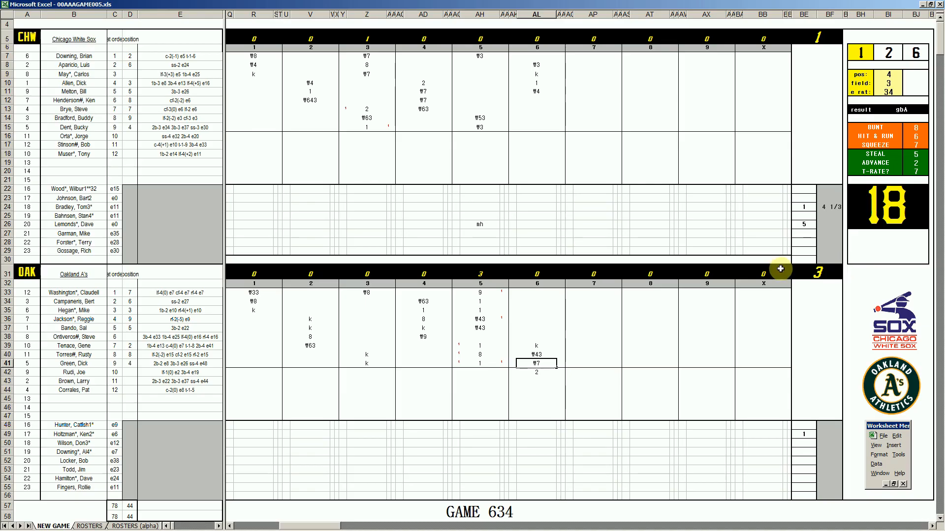
Record the White Sox seventh inning in AP12:AP15 as ₩3, 4, ₩3 and ₩6, with a 1 in the narrow cells on both sides of AP13.
{"action": "left_click", "coordinate": [584, 99]}
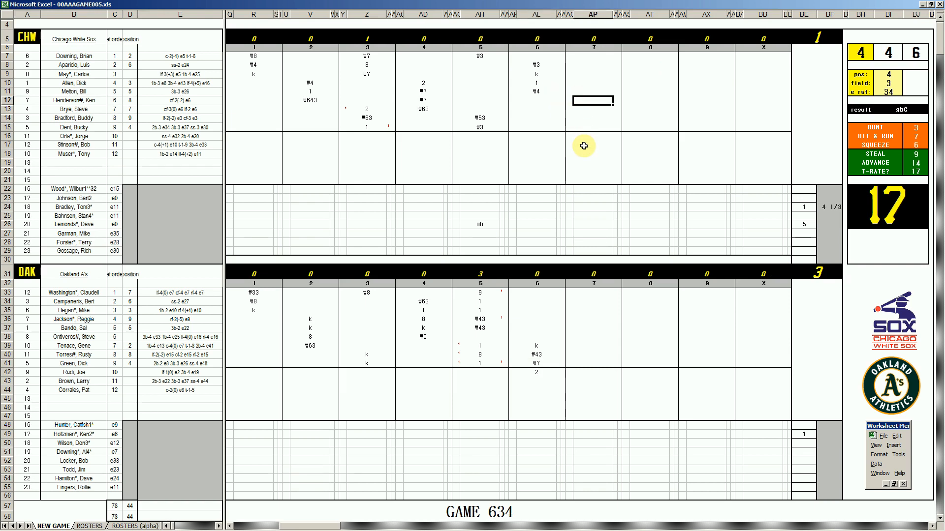
{"action": "type", "text": "#3"}
{"action": "key", "text": "Return"}
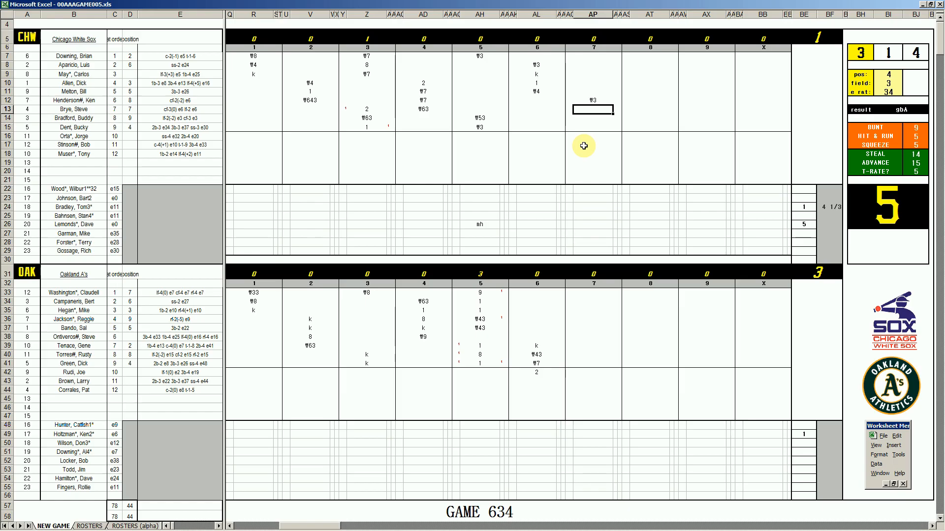
{"action": "key", "text": "ctrl+r"}
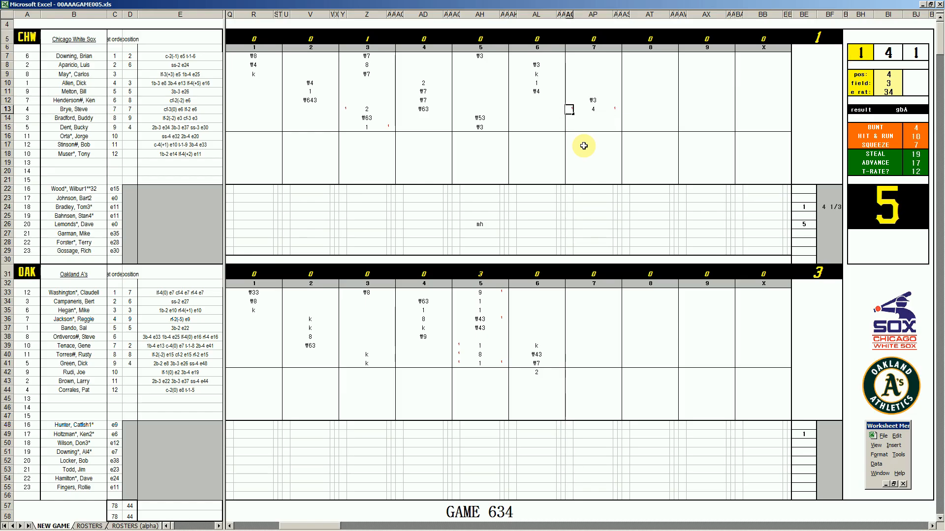
{"action": "key", "text": "ctrl+r"}
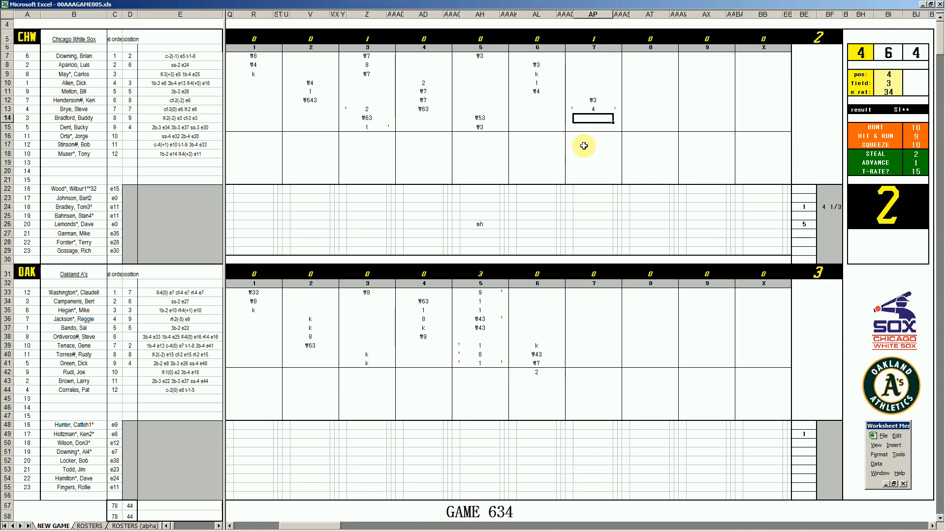
{"action": "type", "text": "#3"}
{"action": "key", "text": "Return"}
{"action": "type", "text": "#6"}
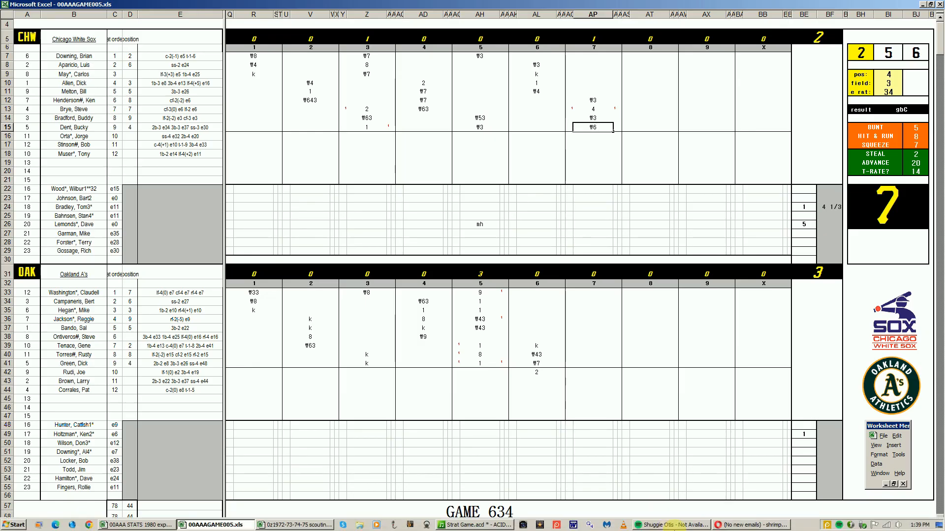
Switch to Spotify, look over the Inspiration Information/ Wings Of Love album's track list, and return to the Excel scoresheet.
{"action": "left_click", "coordinate": [670, 526]}
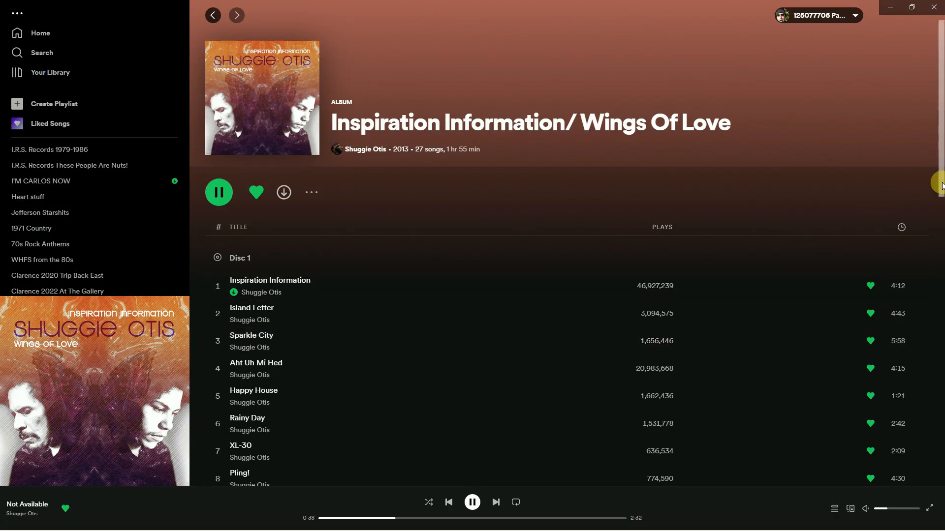
{"action": "left_click_drag", "start_coordinate": [938, 186], "coordinate": [443, 132]}
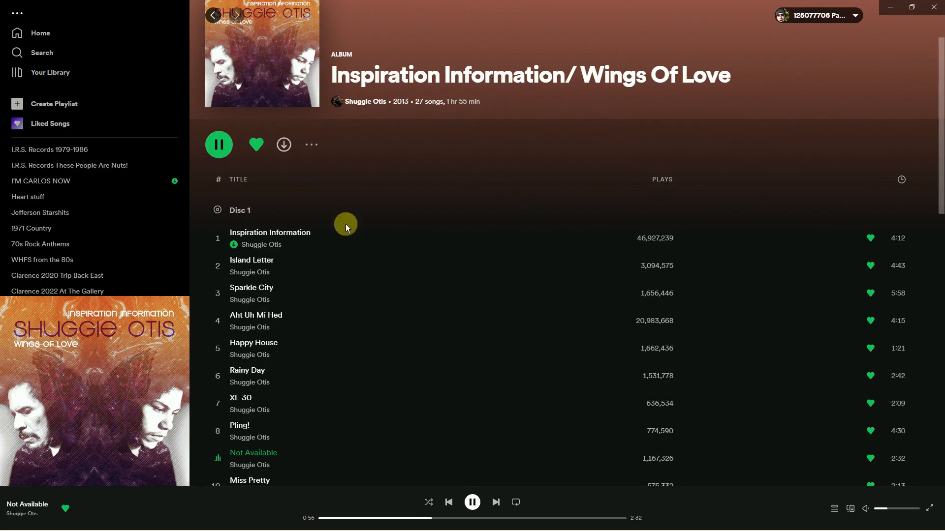
{"action": "left_click_drag", "start_coordinate": [936, 148], "coordinate": [747, 118]}
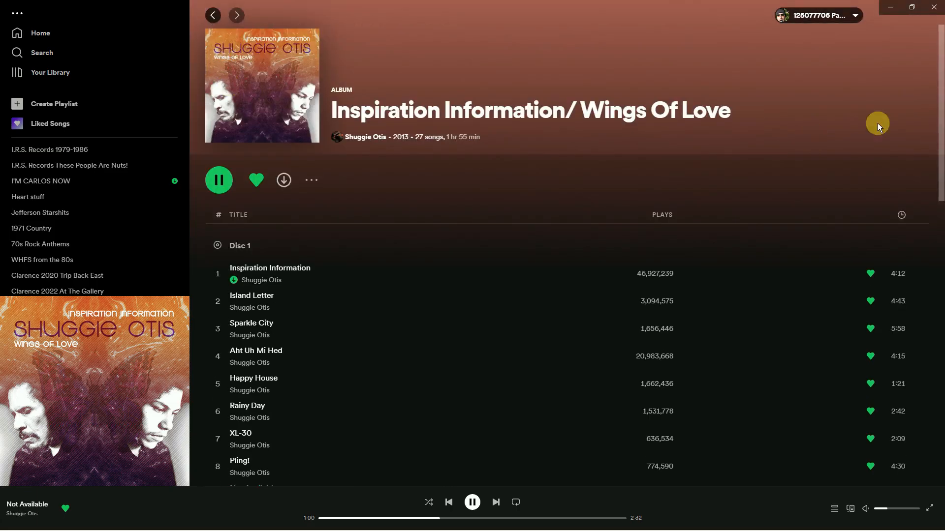
{"action": "mouse_move", "coordinate": [373, 527]}
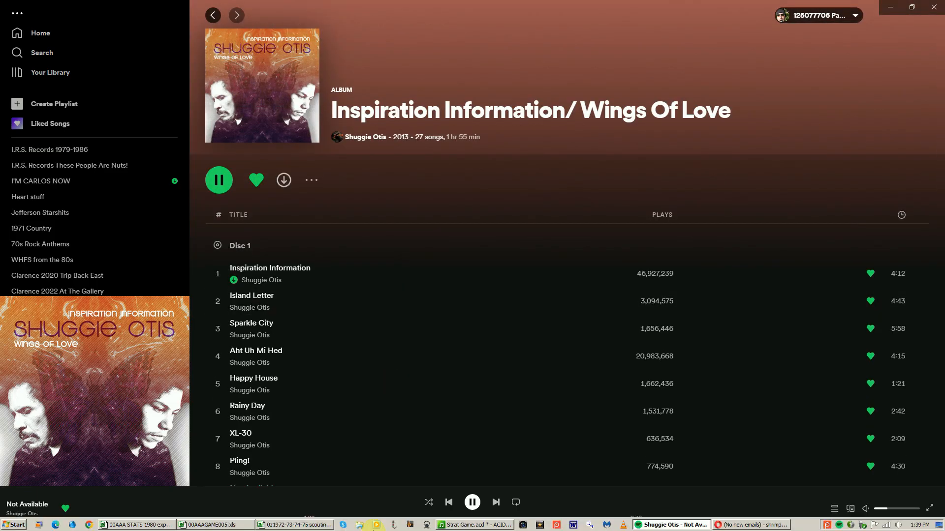
{"action": "left_click", "coordinate": [209, 525]}
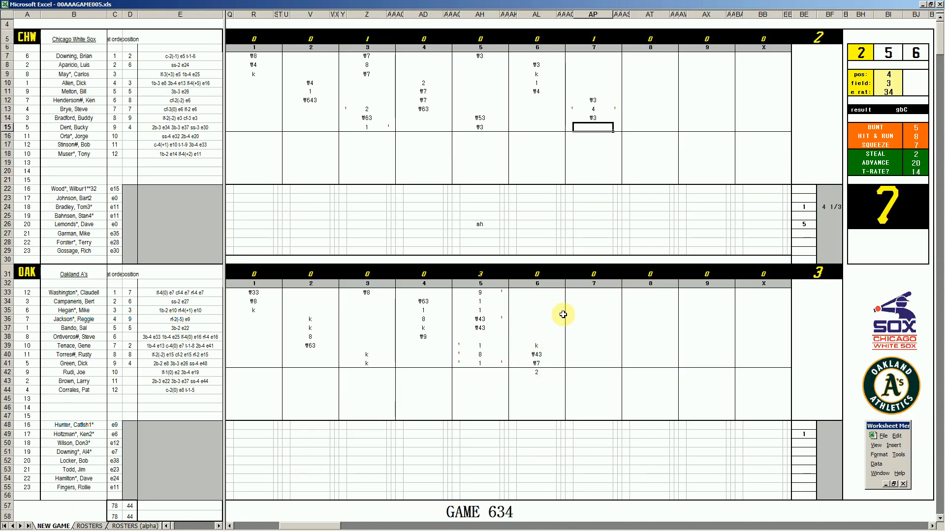
Enter ₩6 in AP15 and record Oakland's seventh inning in AP33:AP36 as k, 1, ₩9 and k.
{"action": "type", "text": "#6"}
{"action": "left_click", "coordinate": [590, 293]}
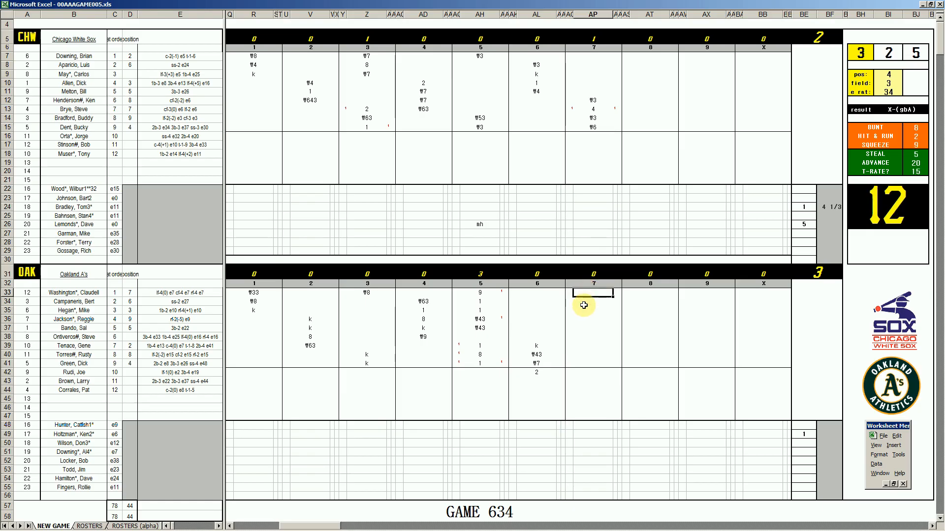
{"action": "type", "text": "k"}
{"action": "key", "text": "Return"}
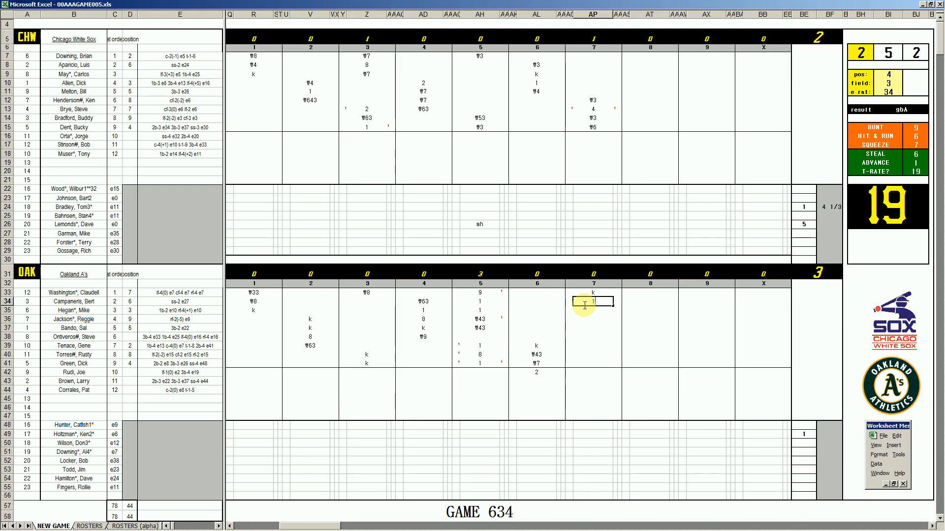
{"action": "left_click", "coordinate": [585, 309]}
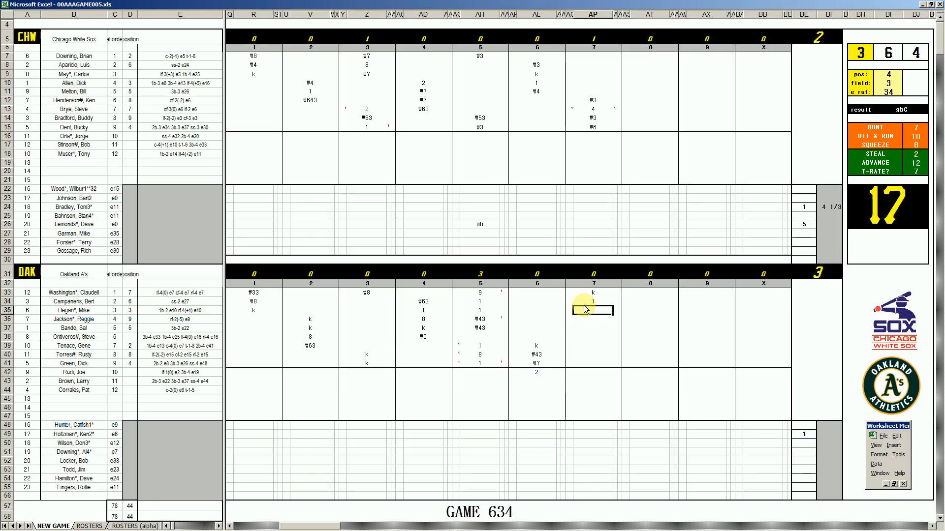
{"action": "type", "text": "#9"}
{"action": "key", "text": "Return"}
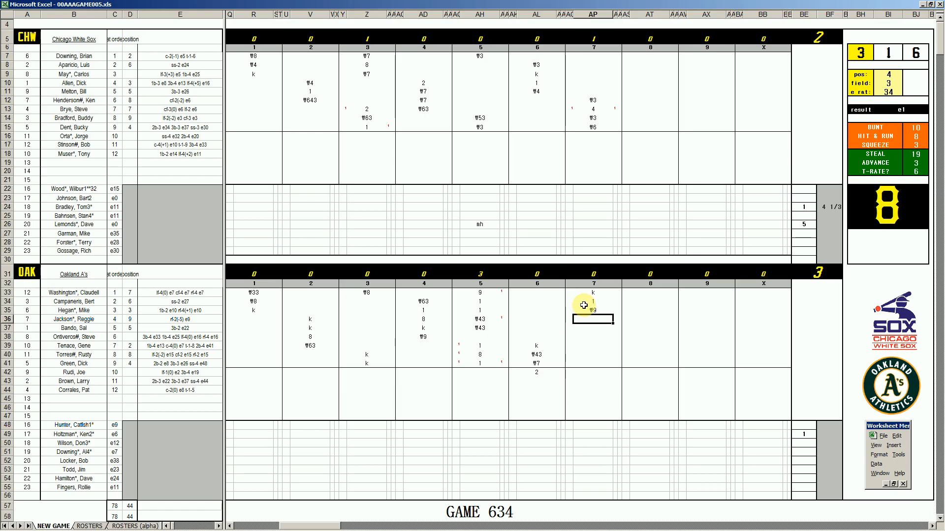
{"action": "type", "text": "k"}
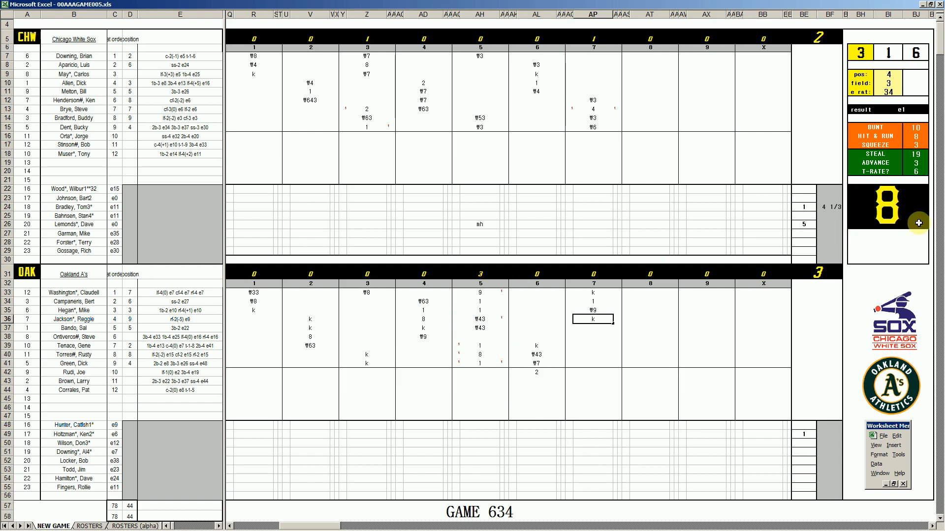
Enter 2 2/3 innings pitched in BF26 for the White Sox reliever.
{"action": "left_click", "coordinate": [823, 222]}
{"action": "type", "text": "2 2/3"}
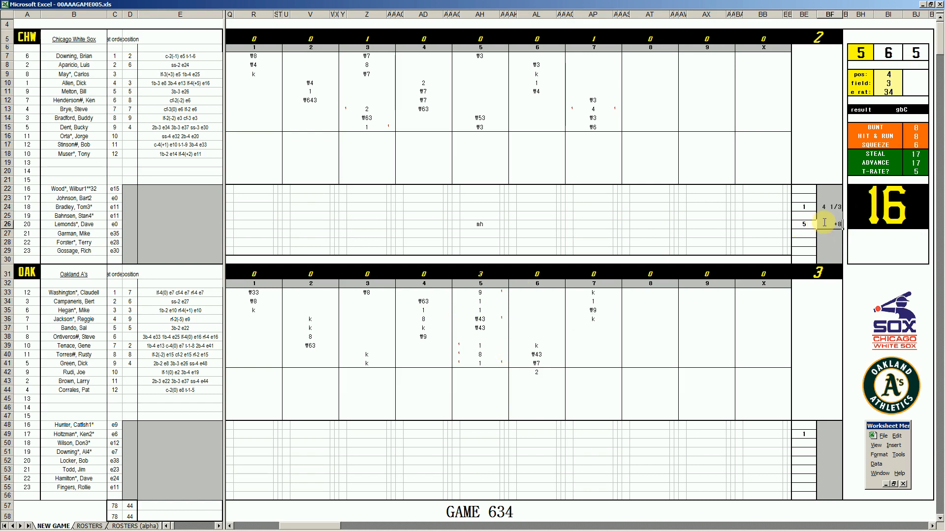
{"action": "key", "text": "Return"}
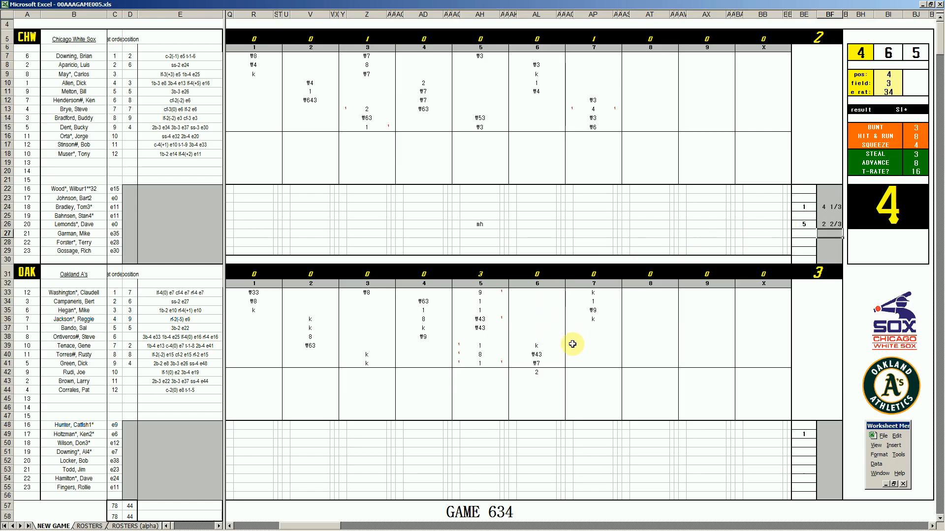
Set the fielding lookup to position 7, field 1 and error rating 2, and open the White Sox eighth inning with ₩7 in AT7.
{"action": "left_click", "coordinate": [648, 56]}
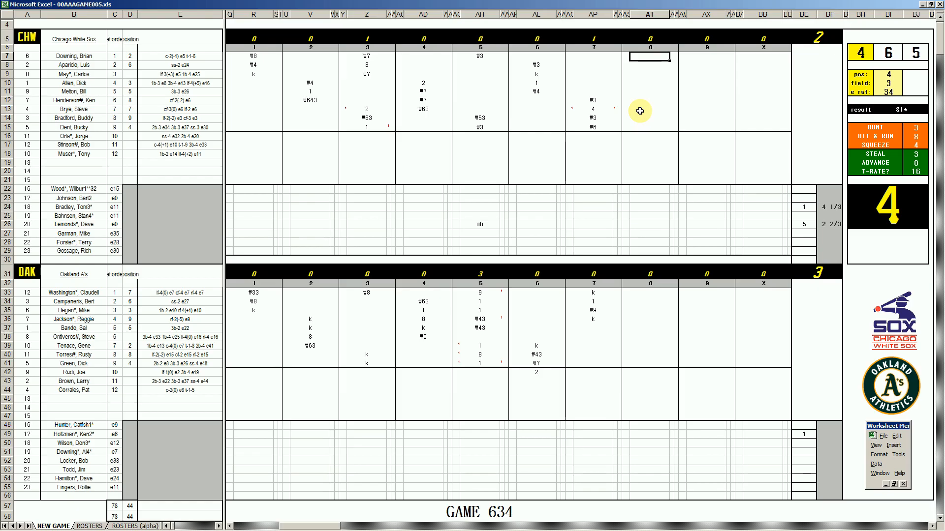
{"action": "key", "text": "Tab"}
{"action": "type", "text": "7"}
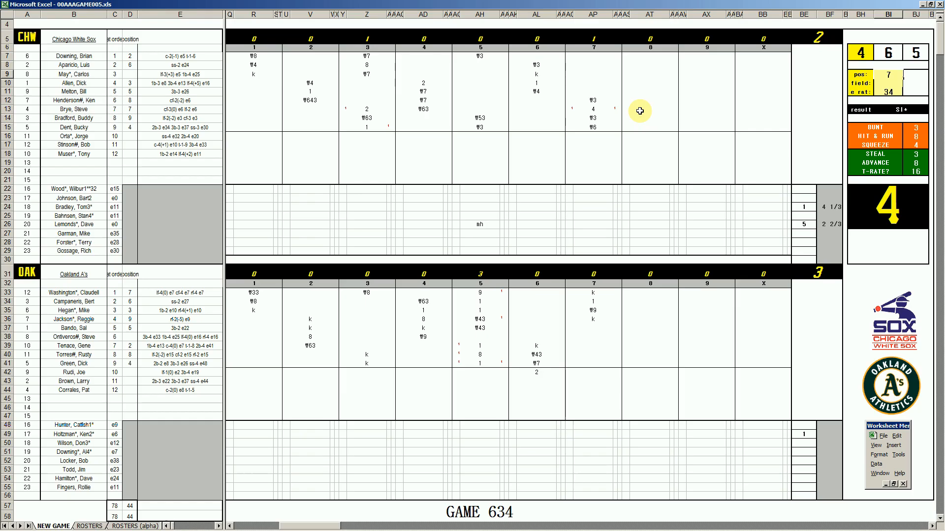
{"action": "key", "text": "Return"}
{"action": "type", "text": "1"}
{"action": "key", "text": "Return"}
{"action": "type", "text": "2"}
{"action": "key", "text": "Return"}
{"action": "left_click", "coordinate": [653, 57]}
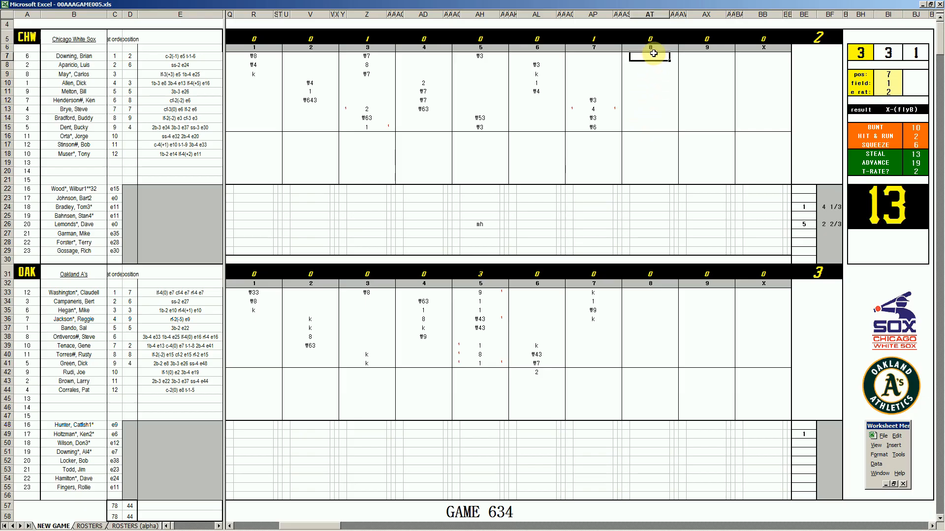
{"action": "type", "text": "f7"}
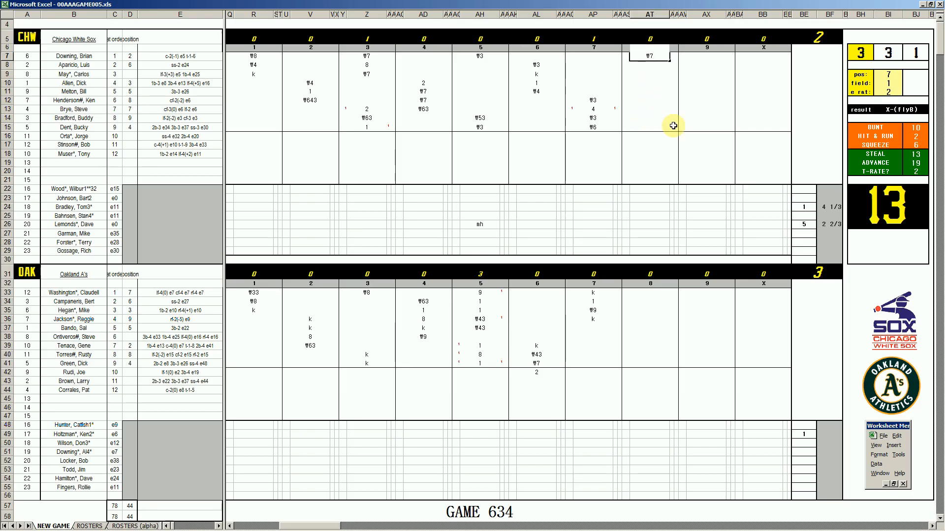
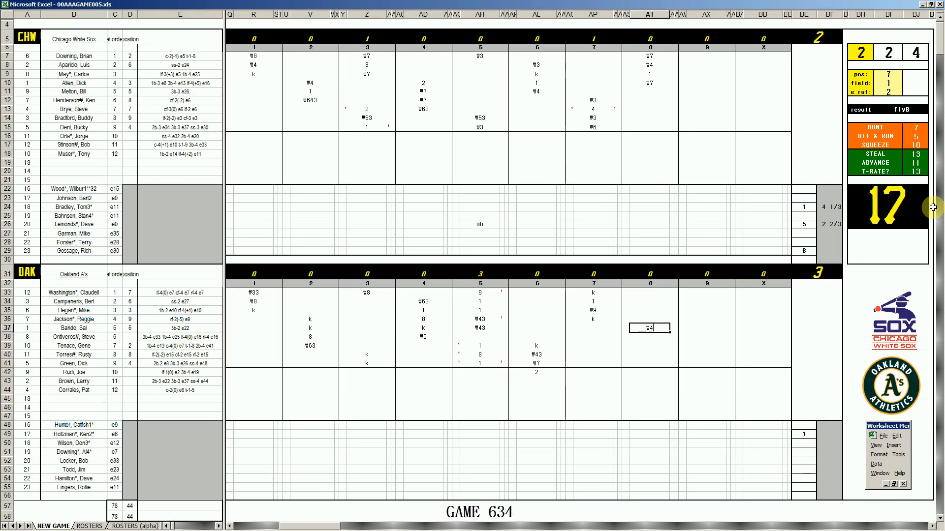
Record Oakland's eighth-inning plays as ₩4 in AT37, 8 in AT42 for the substitute batter, and k in AT39.
{"action": "key", "text": "Return"}
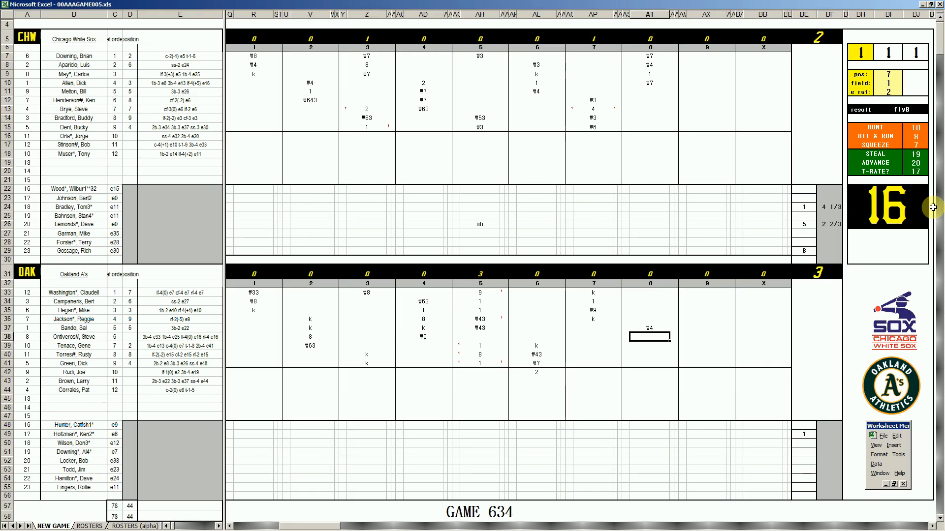
{"action": "key", "text": "Down"}
{"action": "key", "text": "Down"}
{"action": "key", "text": "Down"}
{"action": "key", "text": "Down"}
{"action": "type", "text": "8"}
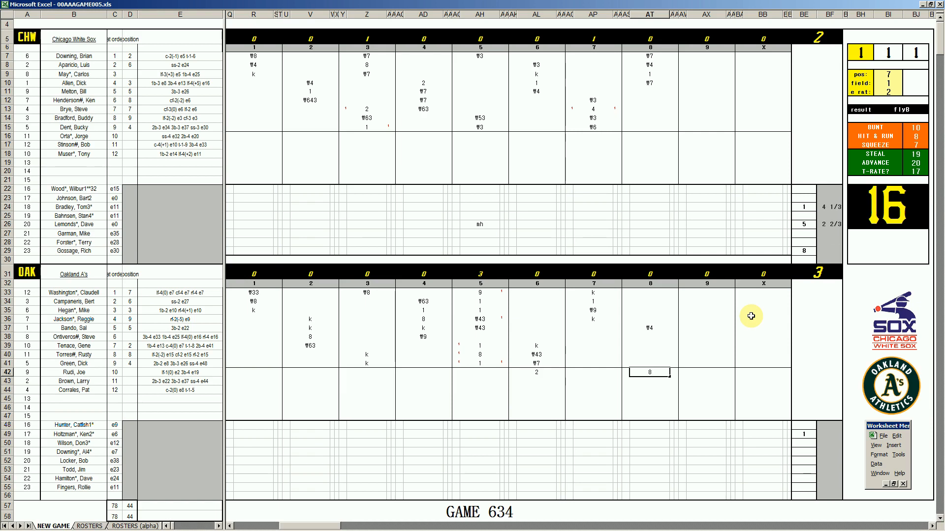
{"action": "key", "text": "Up"}
{"action": "key", "text": "Up"}
{"action": "key", "text": "Up"}
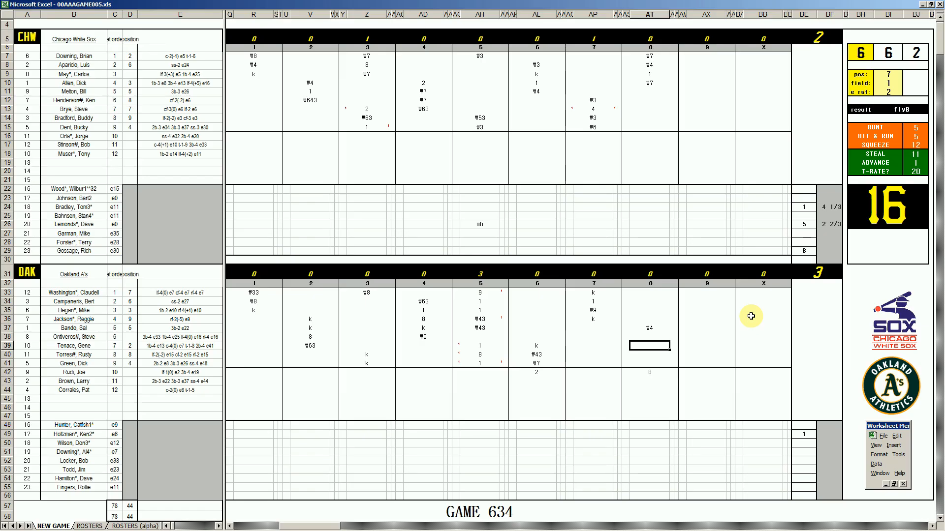
{"action": "type", "text": "k"}
{"action": "key", "text": "Return"}
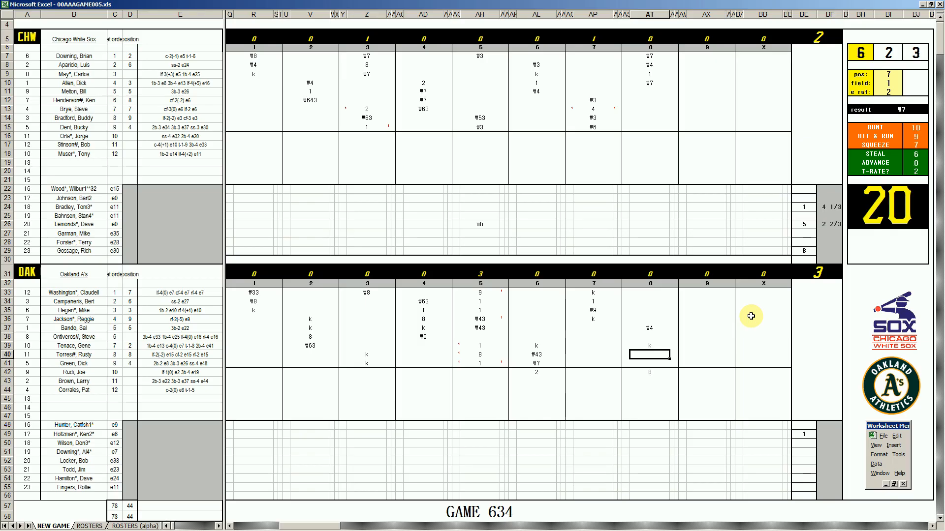
Set the fielding lookup to position 6, field 2 and error rating 24, and close Oakland's eighth inning with ₩63 in AT40.
{"action": "type", "text": "6"}
{"action": "key", "text": "Return"}
{"action": "type", "text": "2"}
{"action": "key", "text": "Return"}
{"action": "type", "text": "24"}
{"action": "key", "text": "Return"}
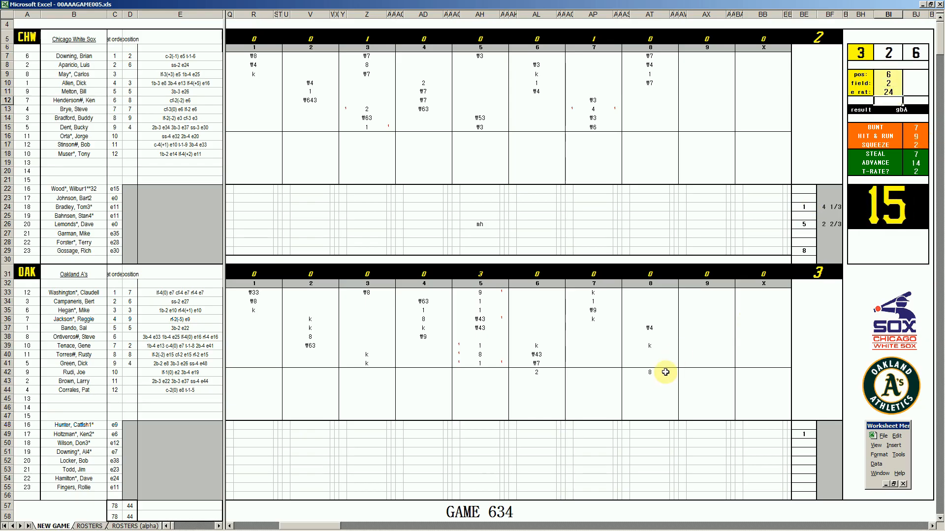
{"action": "left_click", "coordinate": [658, 355]}
{"action": "type", "text": "#63"}
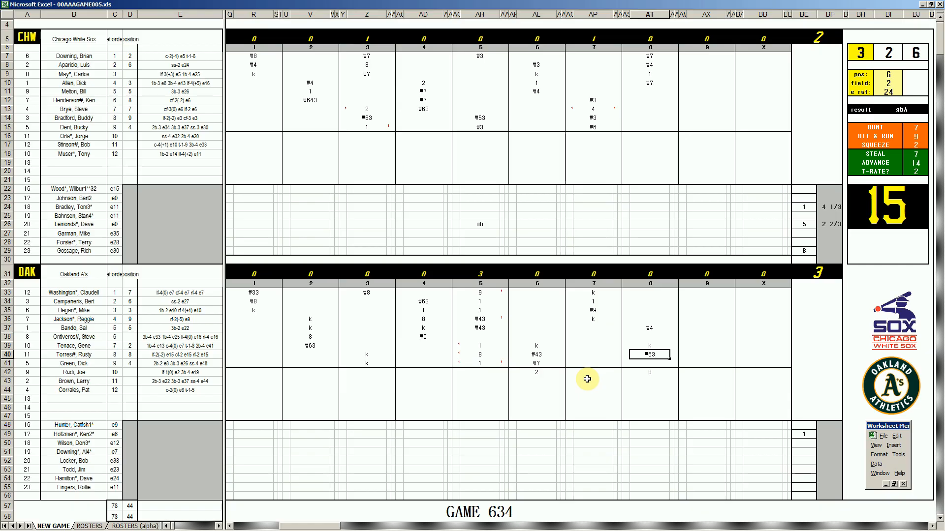
Log Oakland's pitching change with 8 in BF49 and 9 in BE55, and start the White Sox ninth inning with ₩7 in AX11.
{"action": "left_click", "coordinate": [824, 434]}
{"action": "type", "text": "0"}
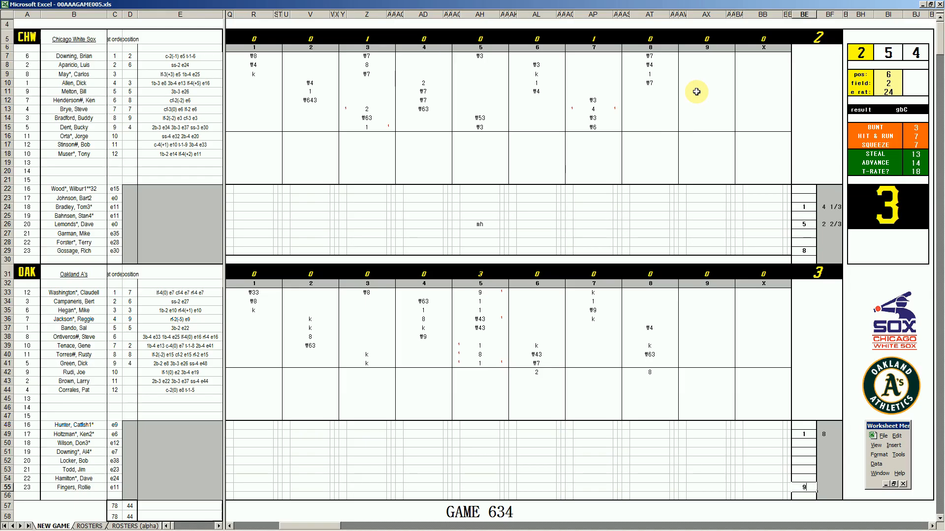
{"action": "left_click", "coordinate": [696, 92]}
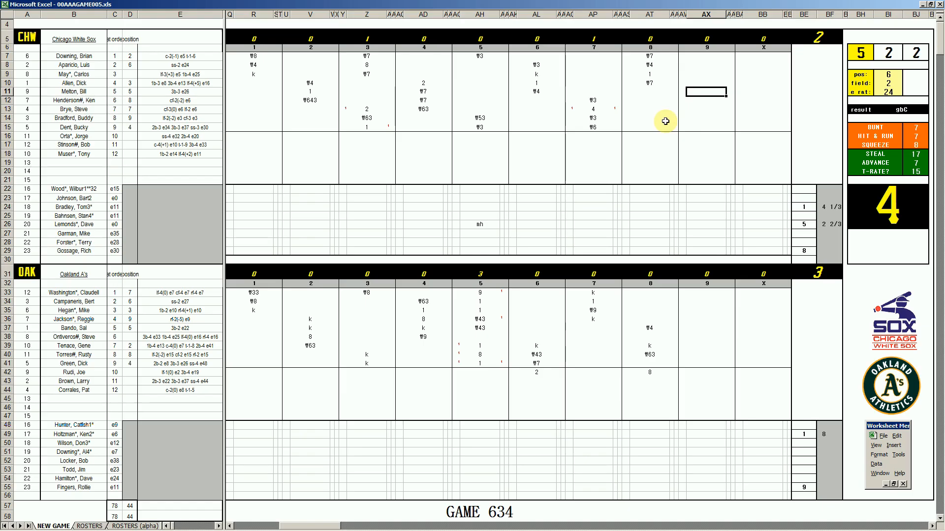
{"action": "type", "text": "#7"}
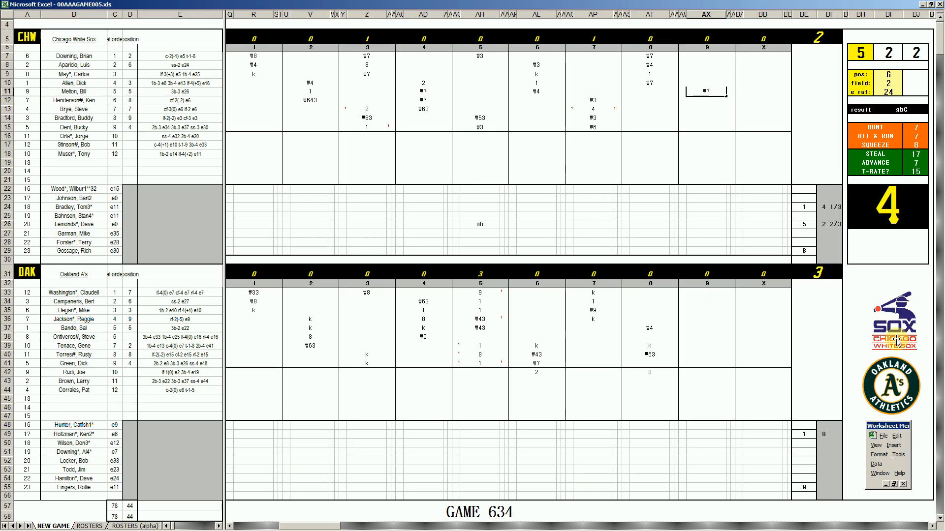
Record the White Sox ninth-inning plays as 1 in AX12, 8 in AX16, k in AX14 and ₩43 in AX17.
{"action": "key", "text": "Return"}
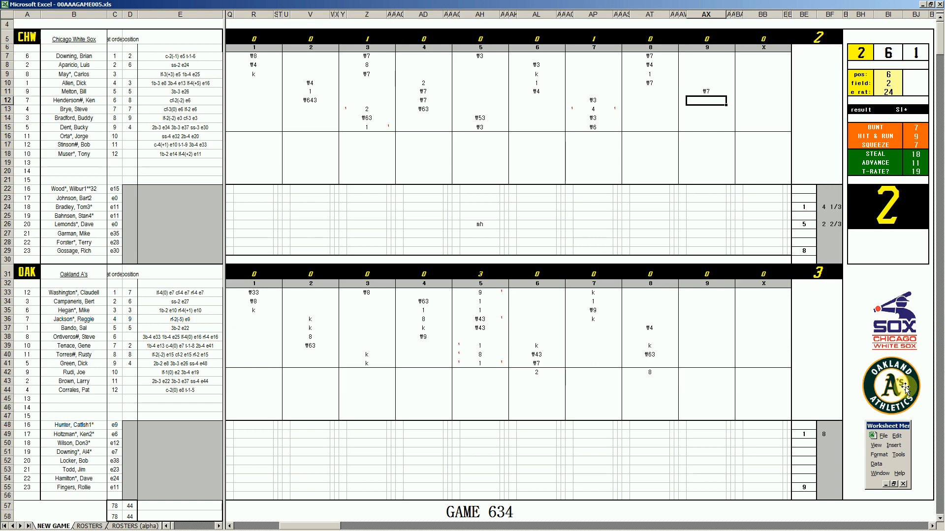
{"action": "type", "text": "1"}
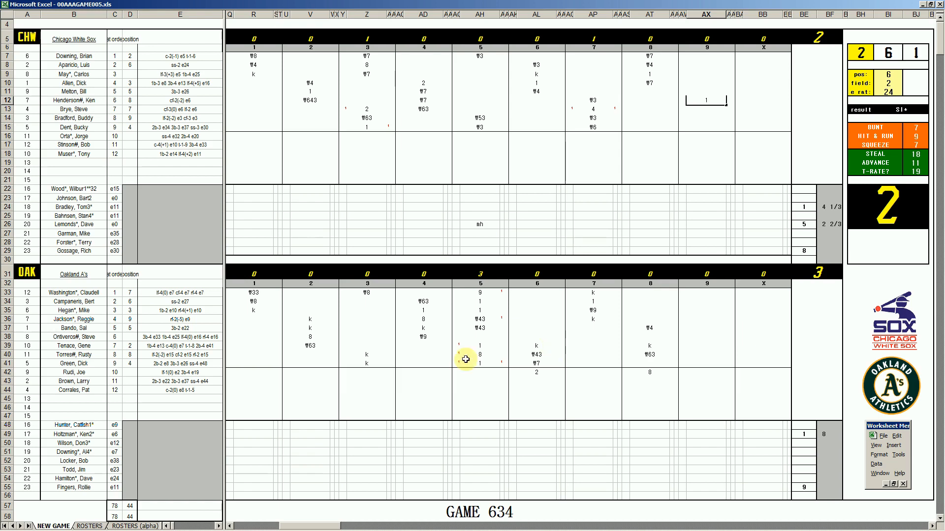
{"action": "left_click", "coordinate": [708, 137]}
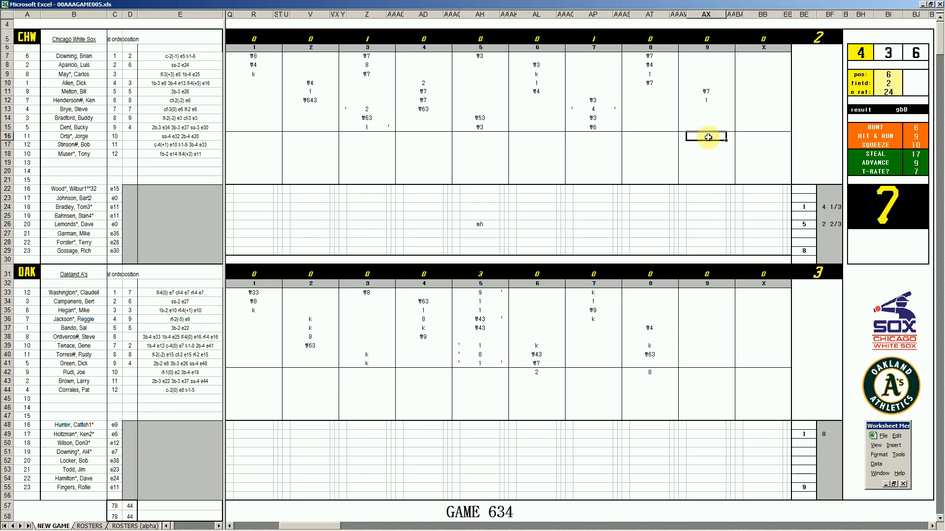
{"action": "type", "text": "8"}
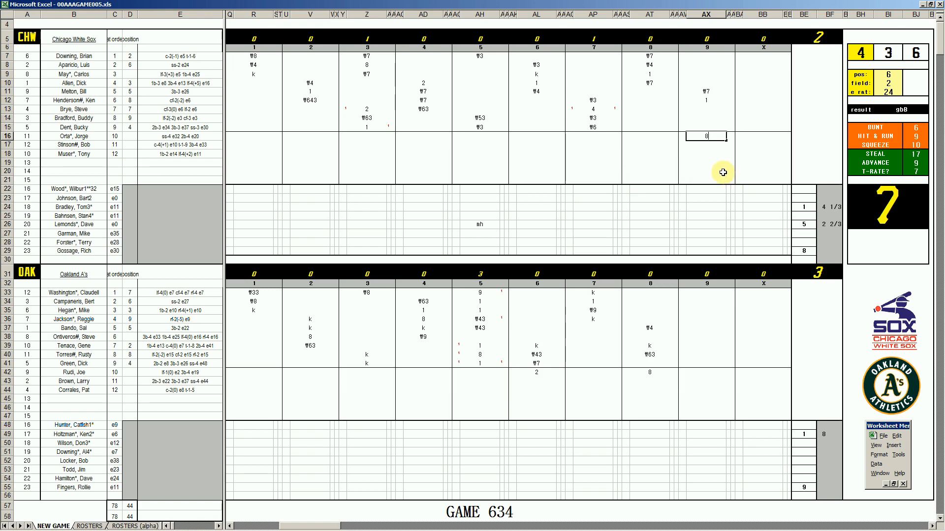
{"action": "left_click", "coordinate": [706, 119]}
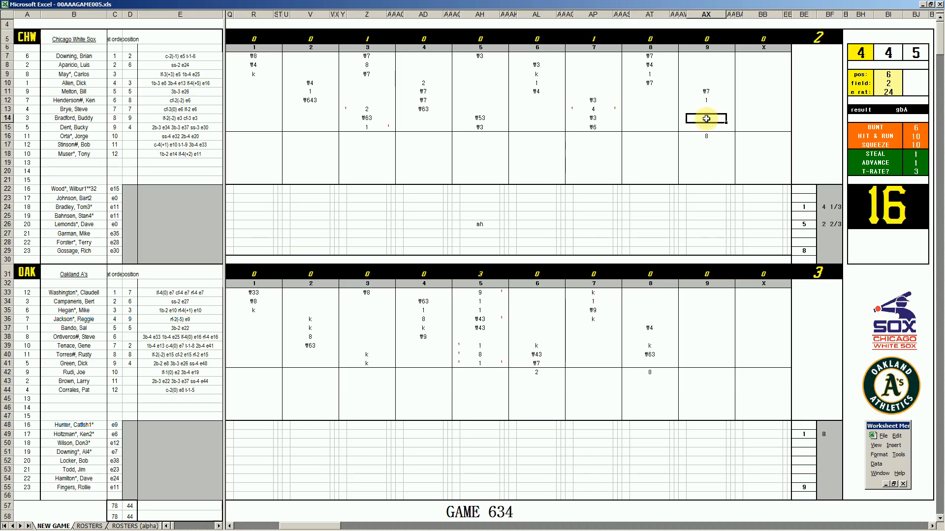
{"action": "type", "text": "k"}
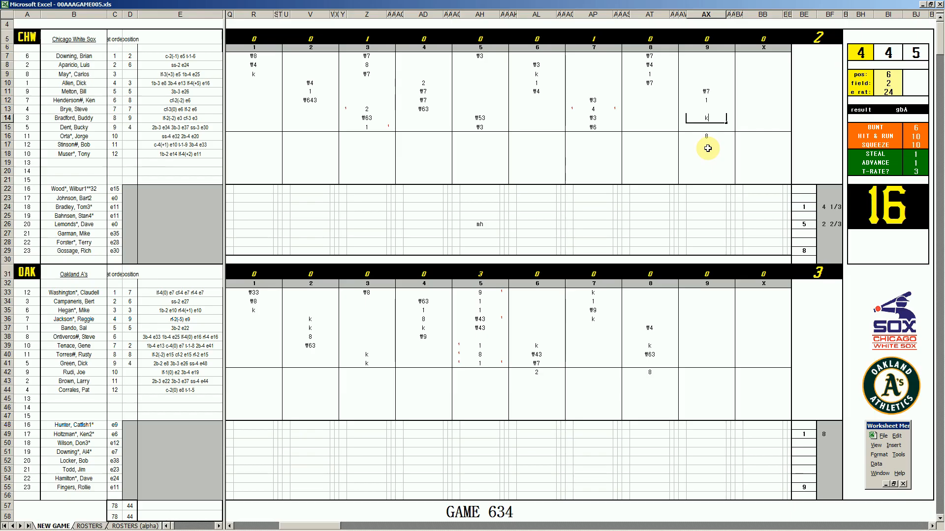
{"action": "left_click", "coordinate": [707, 148]}
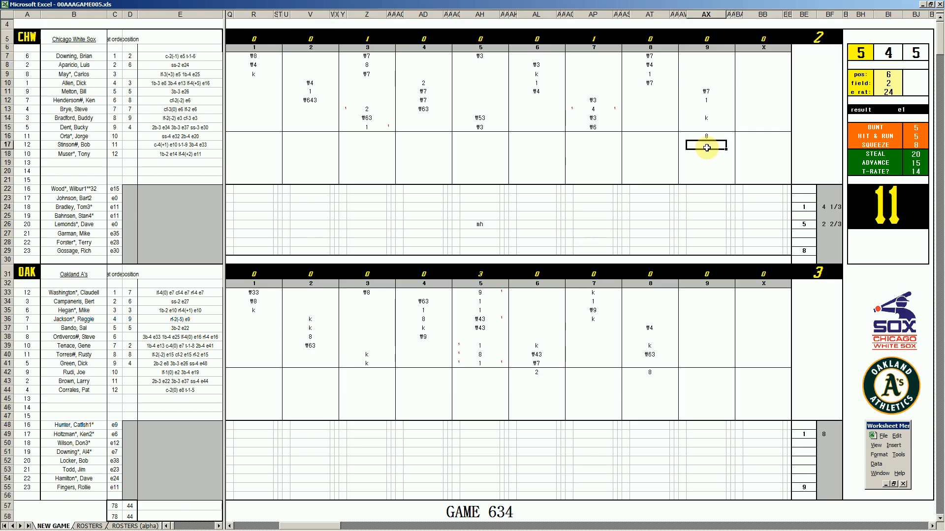
{"action": "type", "text": "#"}
{"action": "key", "text": "Return"}
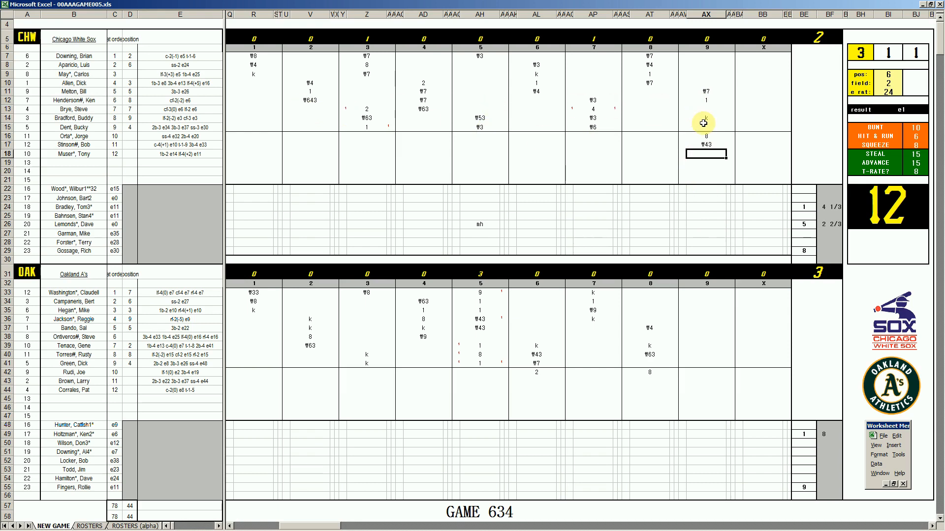
Log 1 inning pitched for each team's closing pitcher, in BF55 for Oakland and BF29 for the White Sox.
{"action": "left_click", "coordinate": [829, 485]}
{"action": "type", "text": "1"}
{"action": "key", "text": "Up"}
{"action": "key", "text": "Down"}
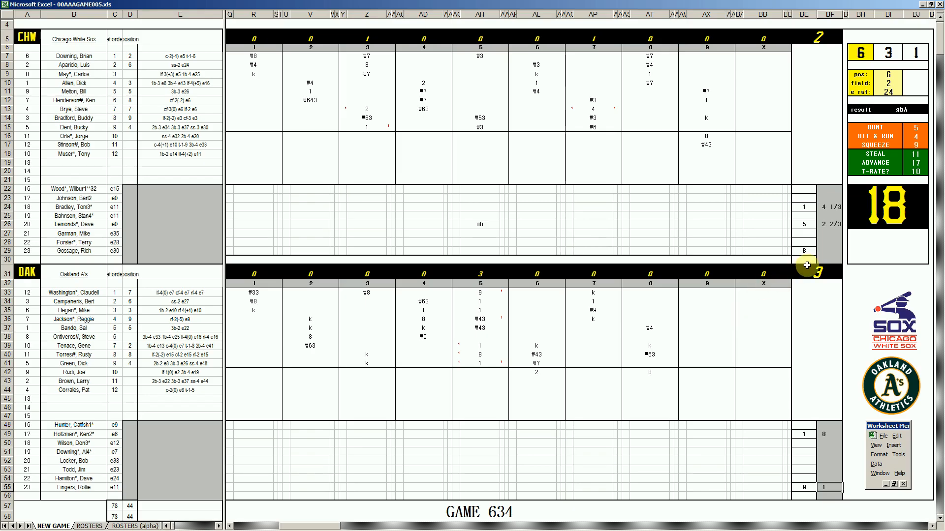
{"action": "left_click", "coordinate": [826, 251]}
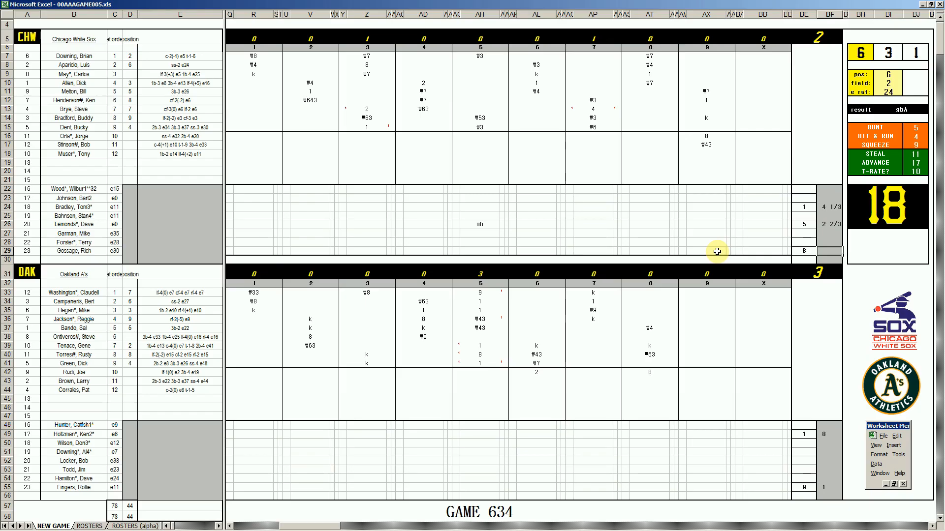
{"action": "type", "text": "1"}
{"action": "key", "text": "Return"}
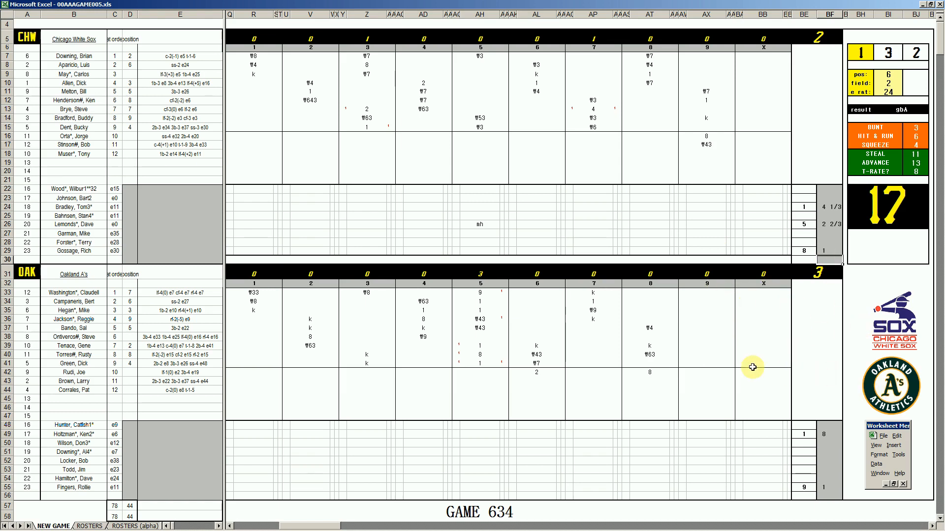
Transfer the finished game 634 scoresheet to Book2, clear the original sheet, and switch to Book2.
{"action": "left_click", "coordinate": [767, 354]}
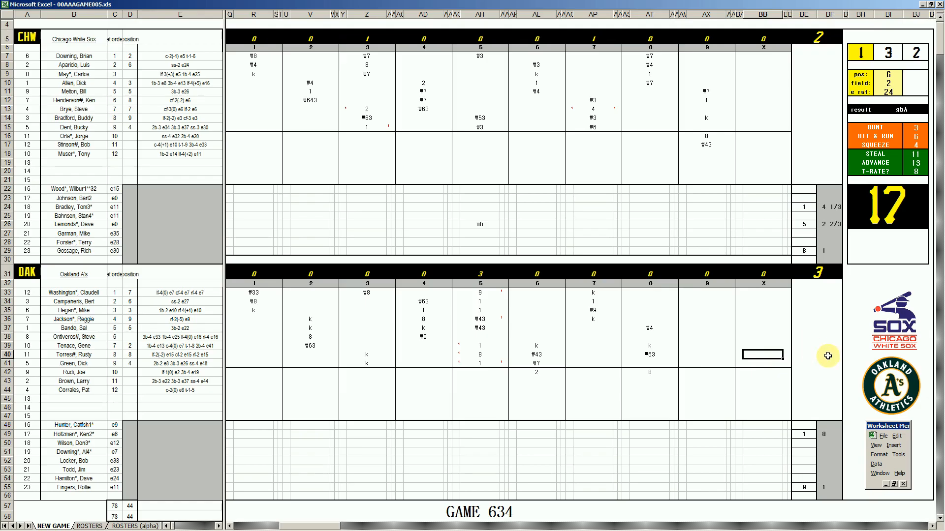
{"action": "left_click", "coordinate": [184, 453]}
{"action": "key", "text": "ctrl+s"}
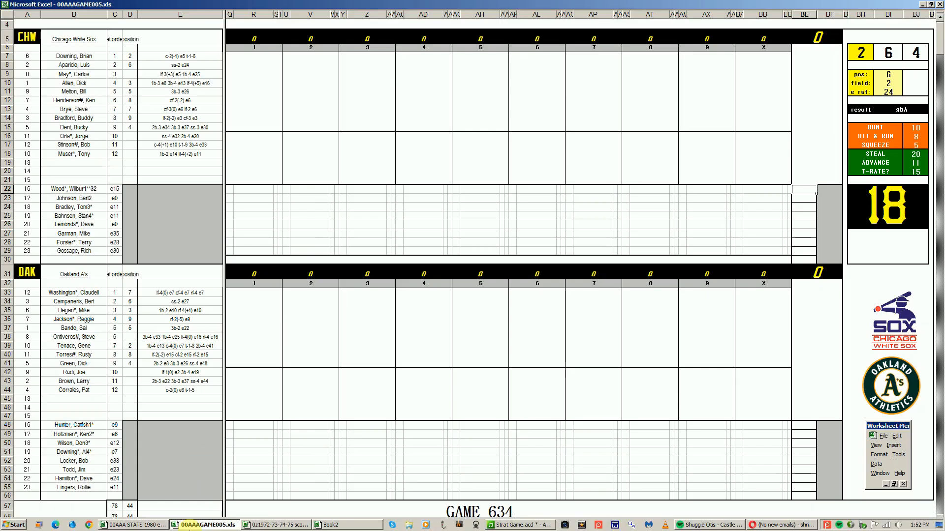
{"action": "left_click", "coordinate": [338, 526]}
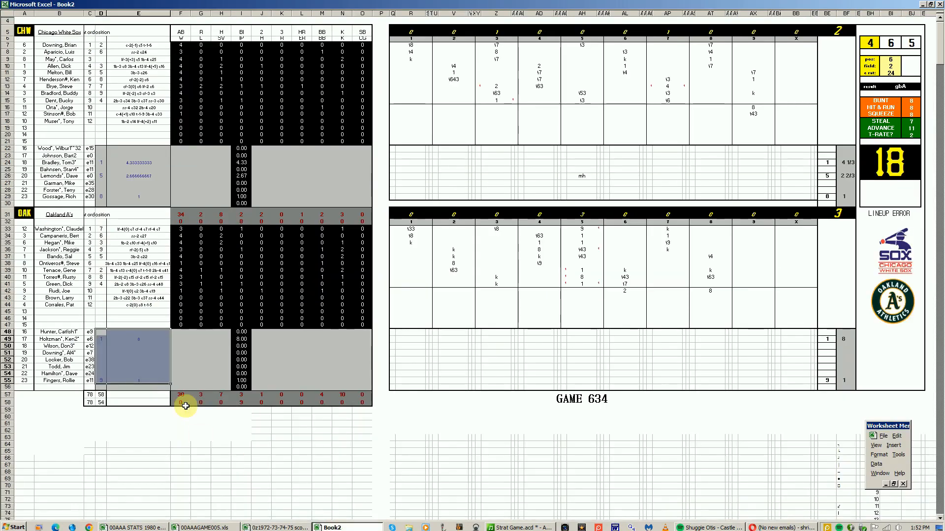
Enter the row 55 Oakland reliever's line: 1 save in H55, 1 hit in J55, 1 walk in M55 and 1 strikeout in N55.
{"action": "left_click", "coordinate": [182, 374]}
{"action": "key", "text": "Down"}
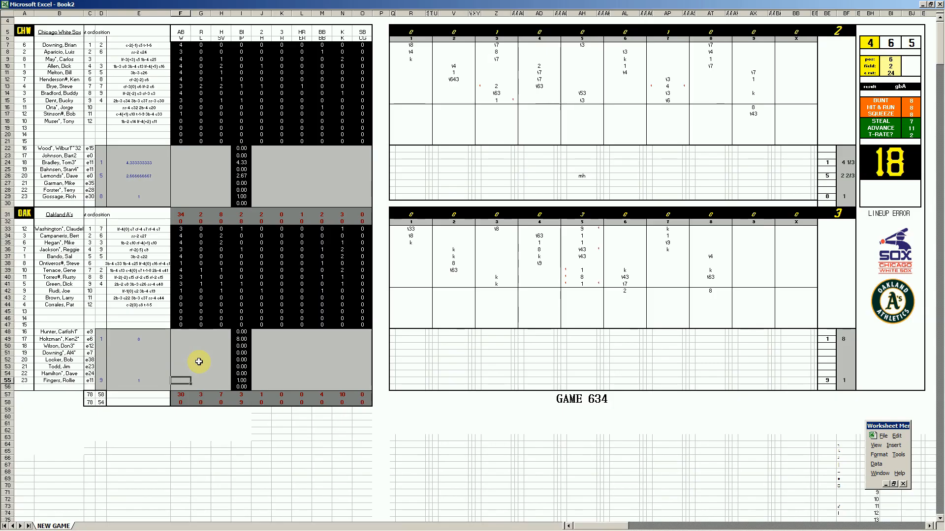
{"action": "key", "text": "Right"}
{"action": "key", "text": "Right"}
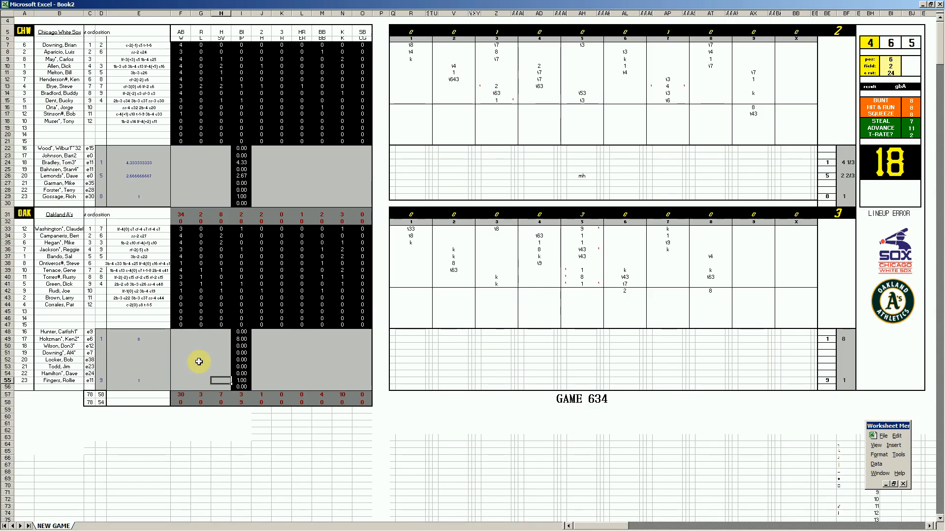
{"action": "type", "text": "1"}
{"action": "key", "text": "Right"}
{"action": "key", "text": "Right"}
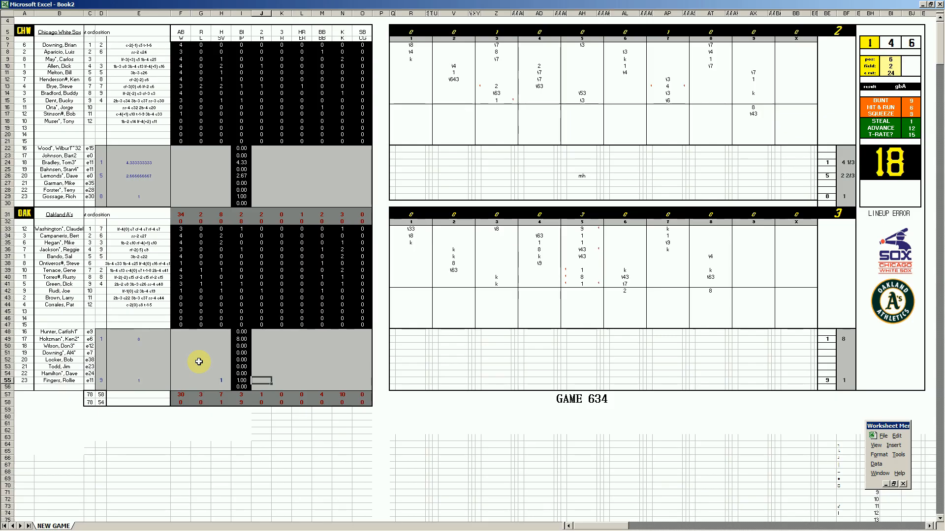
{"action": "type", "text": "1"}
{"action": "key", "text": "Right"}
{"action": "key", "text": "Right"}
{"action": "key", "text": "Right"}
{"action": "type", "text": "1"}
{"action": "key", "text": "Right"}
{"action": "type", "text": "1"}
Credit Oakland's starting pitcher with the win by entering 1 in F49.
{"action": "key", "text": "Left"}
{"action": "key", "text": "Left"}
{"action": "key", "text": "Left"}
{"action": "key", "text": "Left"}
{"action": "key", "text": "Up"}
{"action": "key", "text": "Up"}
{"action": "key", "text": "Up"}
{"action": "key", "text": "Up"}
{"action": "key", "text": "Up"}
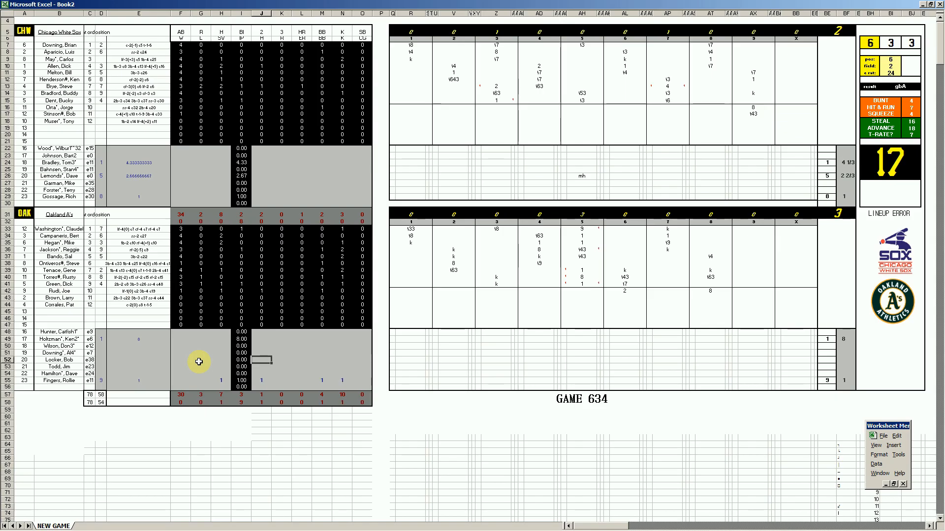
{"action": "key", "text": "Up"}
{"action": "key", "text": "Left"}
{"action": "key", "text": "Left"}
{"action": "key", "text": "Left"}
{"action": "key", "text": "Left"}
{"action": "type", "text": "1"}
{"action": "key", "text": "Right"}
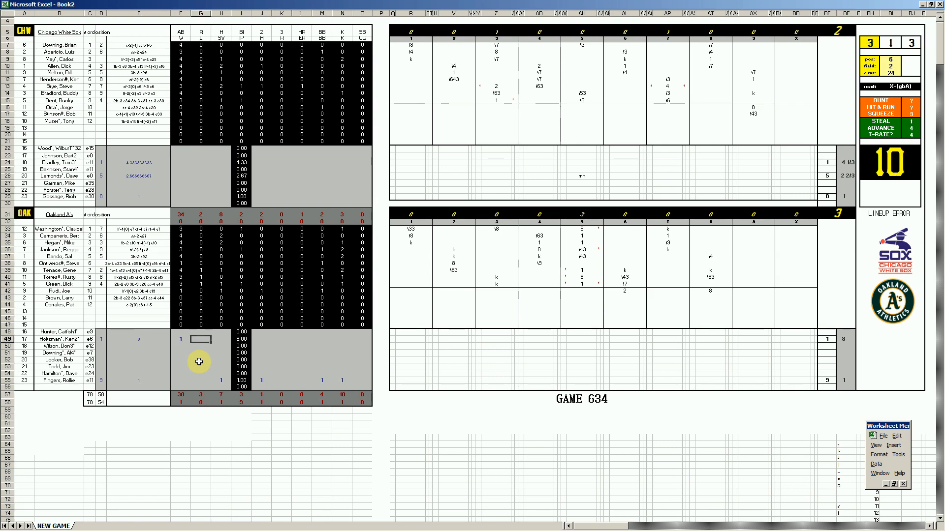
{"action": "key", "text": "Left"}
{"action": "key", "text": "Left"}
{"action": "key", "text": "Down"}
{"action": "key", "text": "Down"}
{"action": "key", "text": "Left"}
{"action": "key", "text": "Left"}
{"action": "key", "text": "Left"}
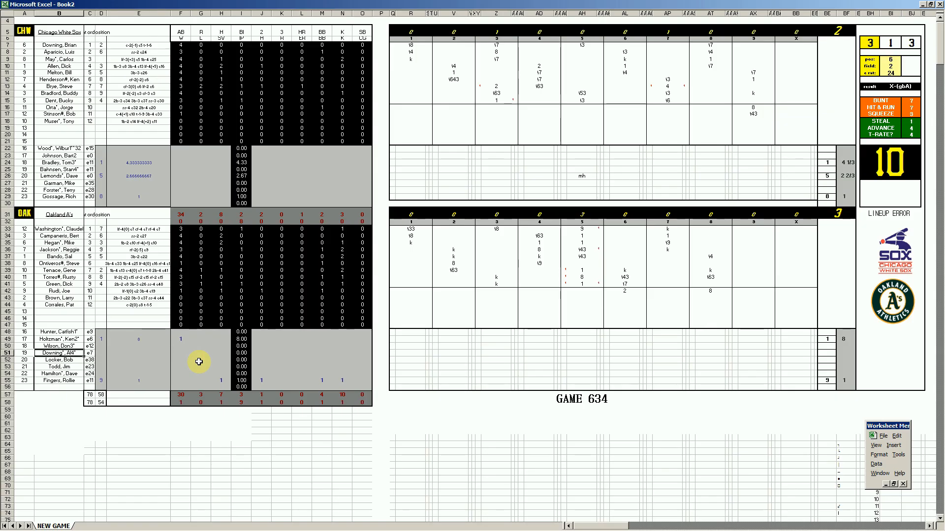
{"action": "key", "text": "Up"}
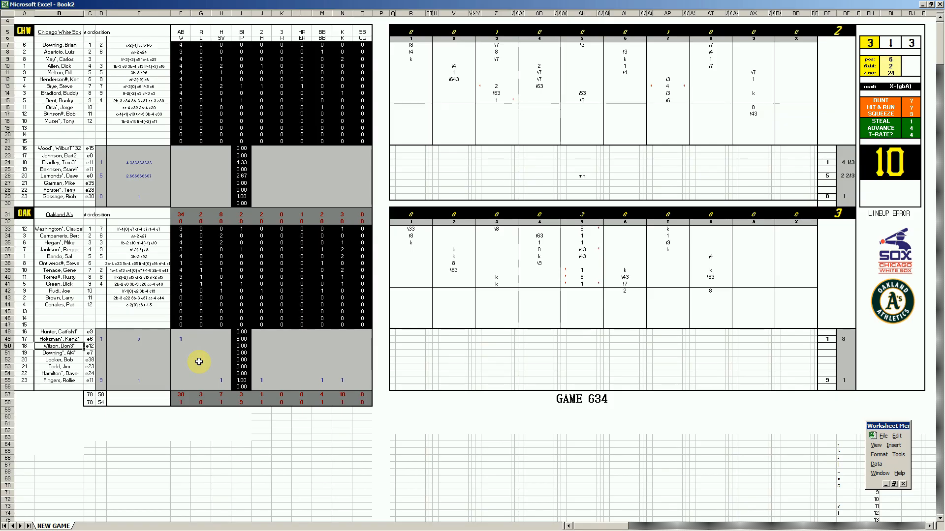
{"action": "key", "text": "Down"}
{"action": "key", "text": "Down"}
{"action": "key", "text": "Down"}
{"action": "key", "text": "Down"}
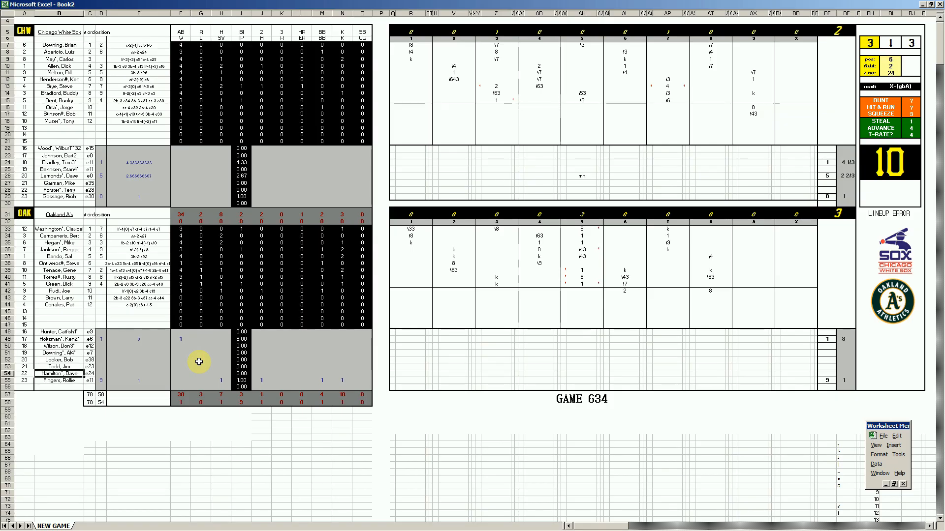
{"action": "key", "text": "Up"}
{"action": "key", "text": "Up"}
{"action": "key", "text": "Up"}
{"action": "key", "text": "Up"}
{"action": "key", "text": "Up"}
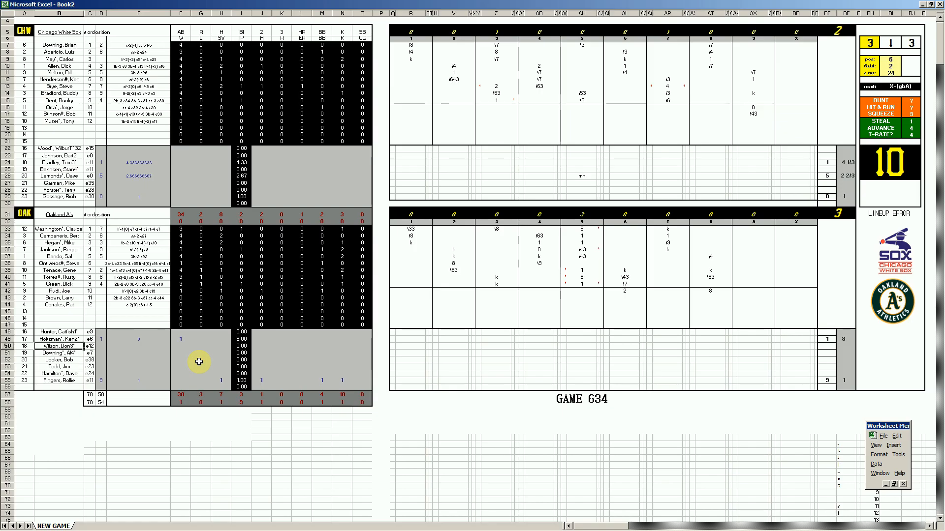
{"action": "key", "text": "Down"}
{"action": "key", "text": "Down"}
{"action": "key", "text": "Down"}
{"action": "key", "text": "Down"}
{"action": "key", "text": "Down"}
{"action": "key", "text": "Up"}
{"action": "key", "text": "Up"}
{"action": "key", "text": "Up"}
{"action": "key", "text": "Up"}
{"action": "key", "text": "Up"}
{"action": "key", "text": "Up"}
Complete the Oakland starter's line in J49:N49 with 7 hits, 2 runs, 2 earned runs, 1 walk and 2 strikeouts.
{"action": "key", "text": "Right"}
{"action": "key", "text": "Right"}
{"action": "key", "text": "Right"}
{"action": "key", "text": "Right"}
{"action": "key", "text": "Right"}
{"action": "key", "text": "Right"}
{"action": "key", "text": "Right"}
{"action": "key", "text": "Right"}
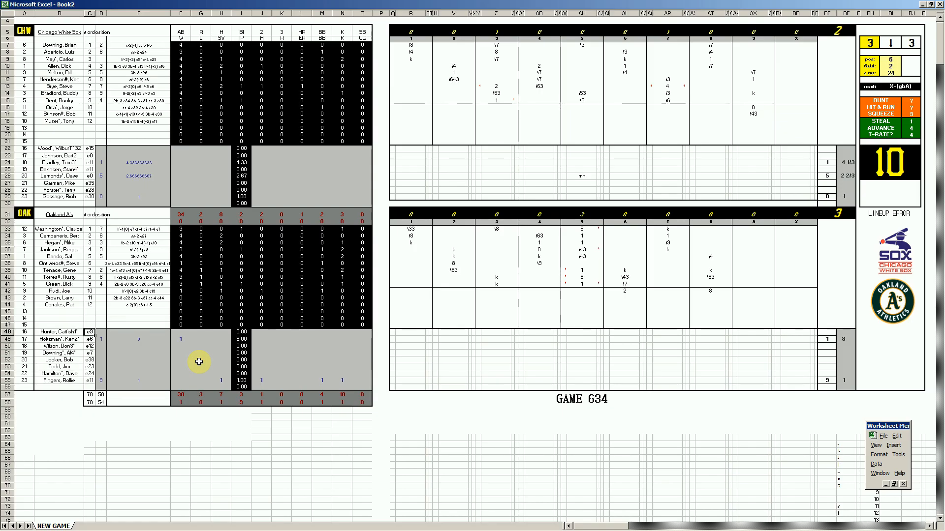
{"action": "key", "text": "Down"}
{"action": "type", "text": "7"}
{"action": "key", "text": "Right"}
{"action": "type", "text": "2"}
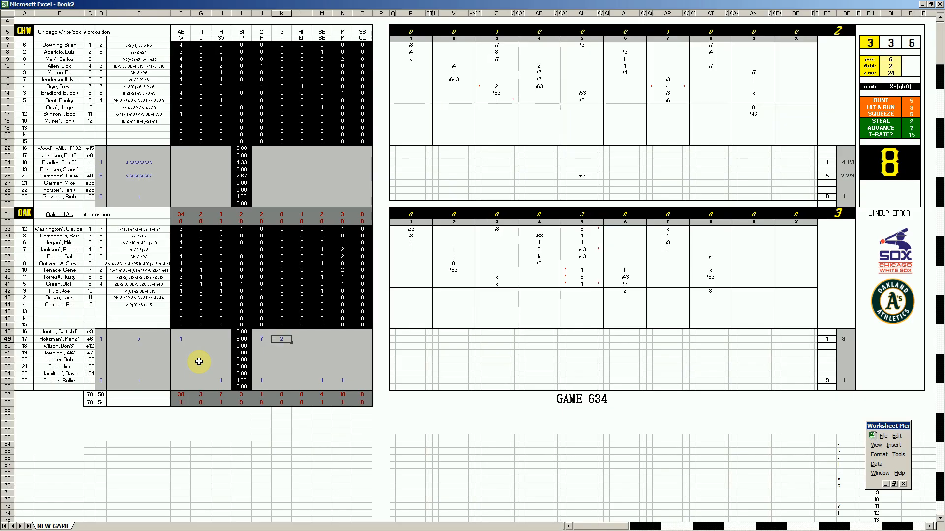
{"action": "key", "text": "Right"}
{"action": "type", "text": "2"}
{"action": "key", "text": "Right"}
{"action": "type", "text": "1"}
{"action": "key", "text": "Right"}
{"action": "type", "text": "2"}
{"action": "key", "text": "Return"}
Enter the row 29 White Sox reliever's line with 1 hit in J29 and 1 strikeout in N29.
{"action": "key", "text": "Up"}
{"action": "key", "text": "Up"}
{"action": "key", "text": "Up"}
{"action": "key", "text": "Up"}
{"action": "key", "text": "Up"}
{"action": "key", "text": "Up"}
{"action": "key", "text": "Up"}
{"action": "key", "text": "Up"}
{"action": "key", "text": "Up"}
{"action": "key", "text": "Up"}
{"action": "key", "text": "Up"}
{"action": "key", "text": "Up"}
{"action": "key", "text": "Up"}
{"action": "key", "text": "Up"}
{"action": "key", "text": "Up"}
{"action": "key", "text": "Up"}
{"action": "key", "text": "Up"}
{"action": "key", "text": "Up"}
{"action": "key", "text": "Up"}
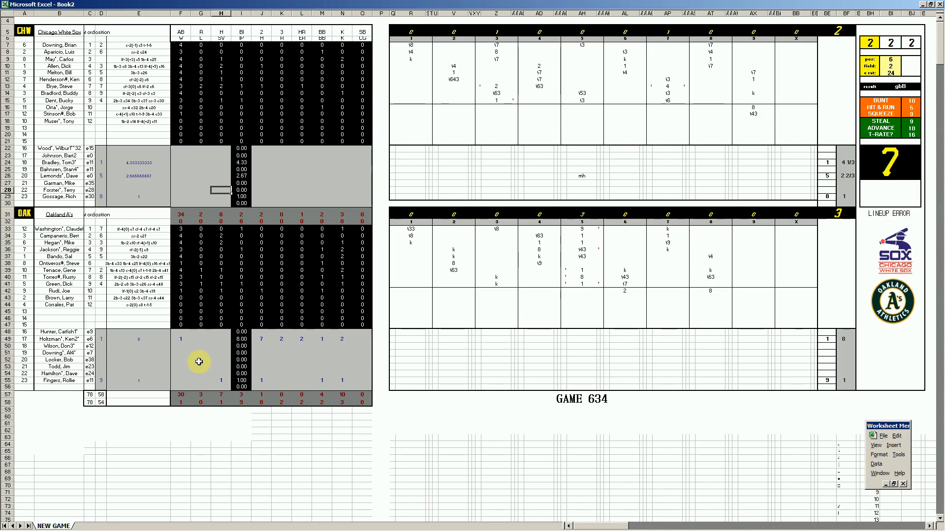
{"action": "key", "text": "Right"}
{"action": "key", "text": "Right"}
{"action": "key", "text": "Down"}
{"action": "type", "text": "1"}
{"action": "key", "text": "Right"}
{"action": "key", "text": "Right"}
{"action": "key", "text": "Right"}
{"action": "key", "text": "Right"}
{"action": "type", "text": "1"}
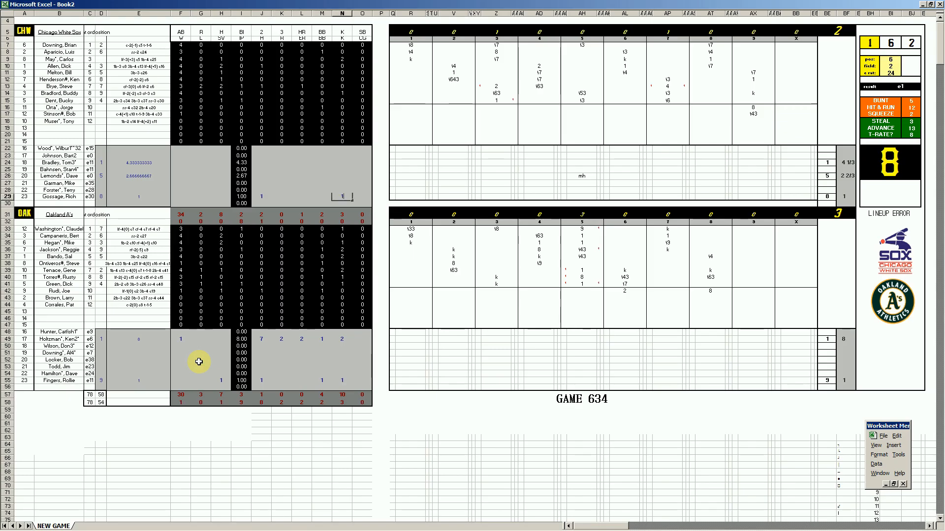
Enter the row 26 White Sox reliever's line with 3 hits in J26 and 3 strikeouts in N26.
{"action": "key", "text": "Left"}
{"action": "key", "text": "Left"}
{"action": "key", "text": "Left"}
{"action": "key", "text": "Up"}
{"action": "key", "text": "Up"}
{"action": "key", "text": "Left"}
{"action": "key", "text": "Up"}
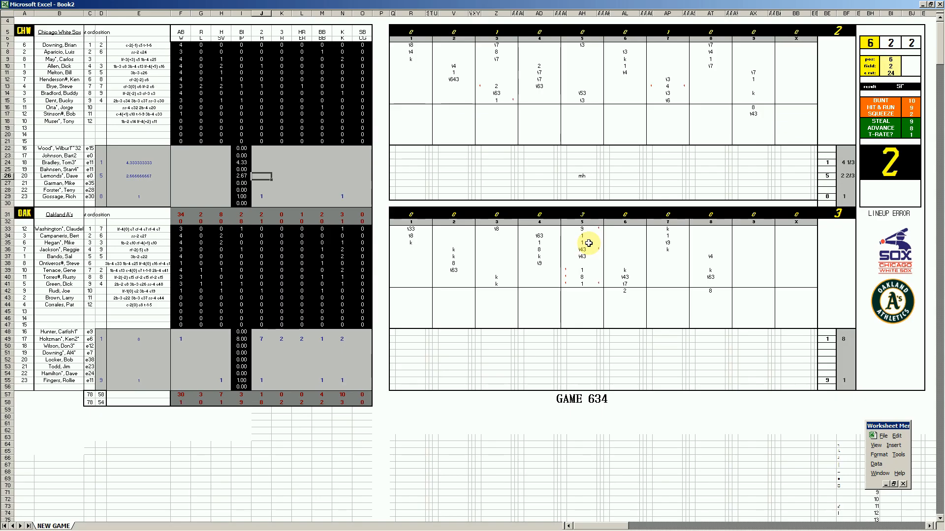
{"action": "type", "text": "3"}
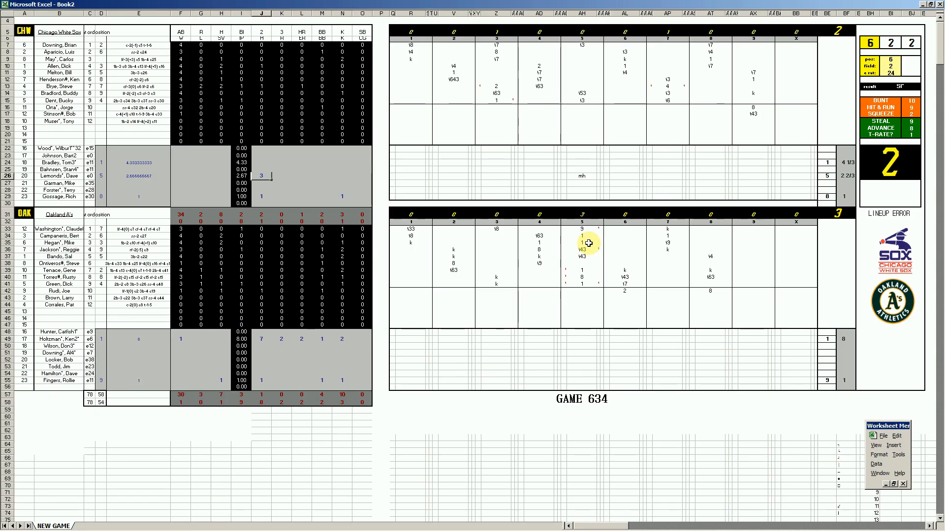
{"action": "key", "text": "Right"}
{"action": "key", "text": "Right"}
{"action": "key", "text": "Right"}
{"action": "key", "text": "Right"}
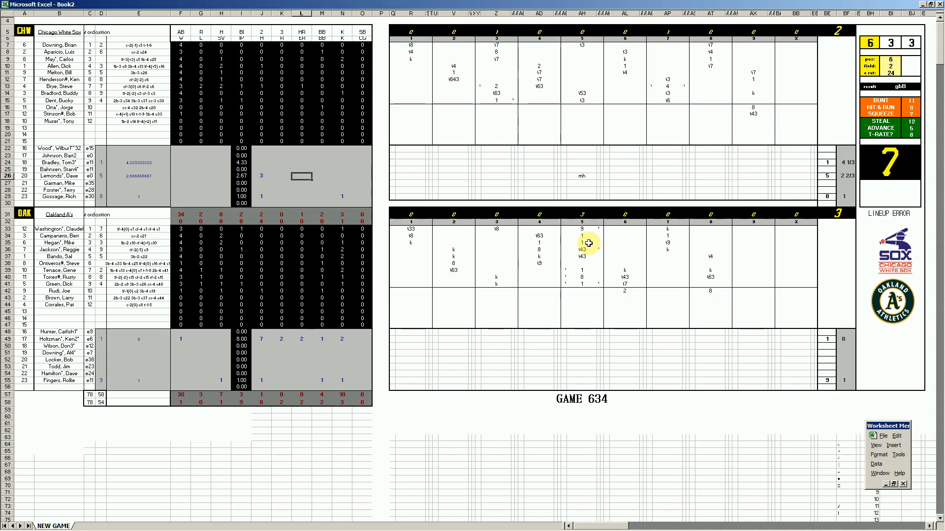
{"action": "type", "text": "3"}
Charge the row 24 White Sox starter with the loss by entering 1 in G24.
{"action": "key", "text": "Left"}
{"action": "key", "text": "Left"}
{"action": "key", "text": "Left"}
{"action": "key", "text": "Left"}
{"action": "key", "text": "Up"}
{"action": "key", "text": "Up"}
{"action": "key", "text": "Left"}
{"action": "key", "text": "Left"}
{"action": "key", "text": "Left"}
{"action": "key", "text": "Left"}
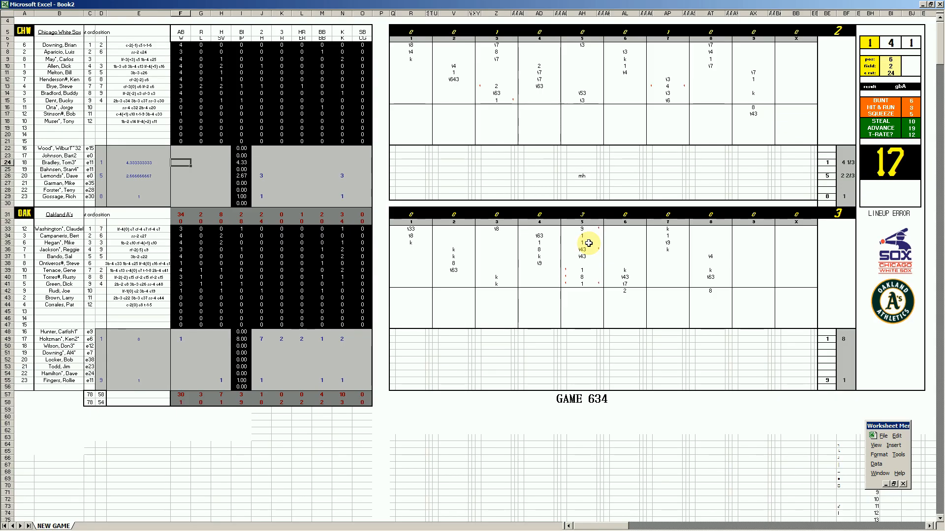
{"action": "key", "text": "Right"}
{"action": "type", "text": "1"}
Enter 3 hits, 3 runs and 3 earned runs in J24:L24 for the White Sox starter.
{"action": "key", "text": "Right"}
{"action": "key", "text": "Right"}
{"action": "key", "text": "Right"}
{"action": "type", "text": "3"}
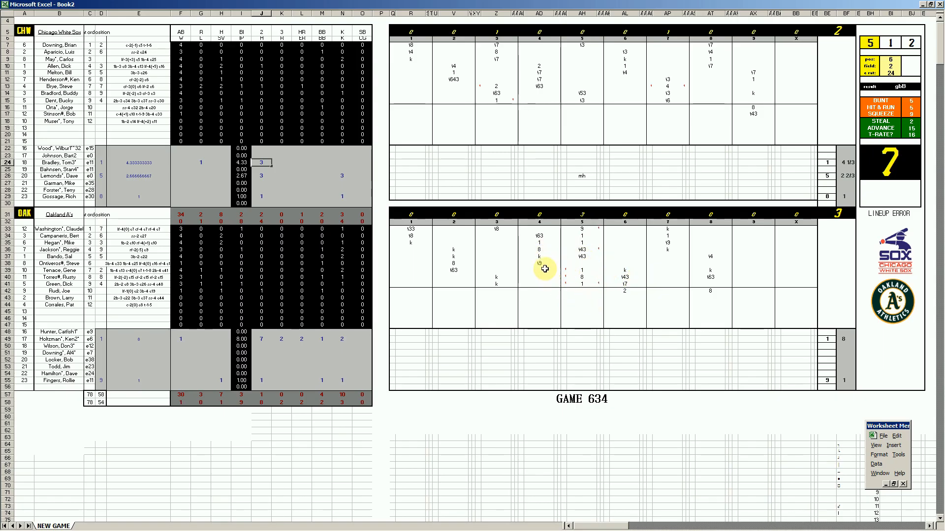
{"action": "left_click_drag", "start_coordinate": [540, 268], "coordinate": [609, 289]}
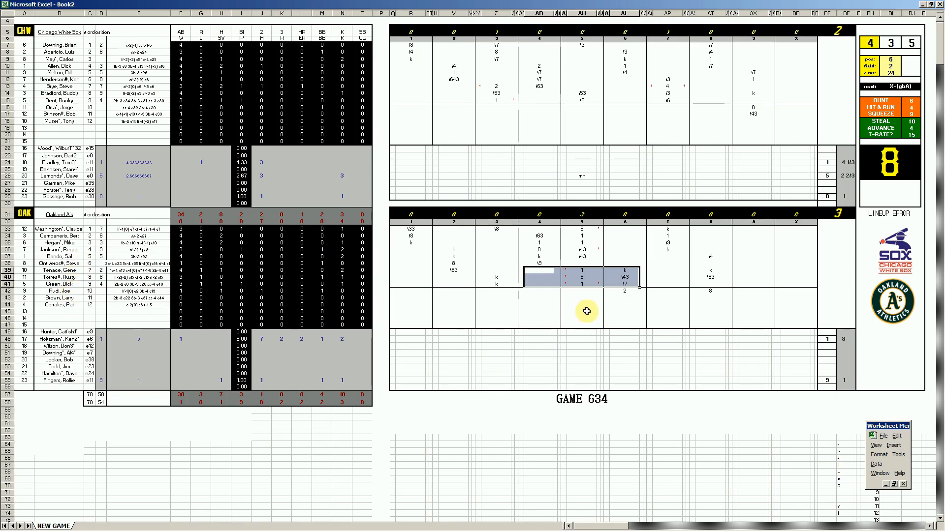
{"action": "left_click", "coordinate": [499, 272]}
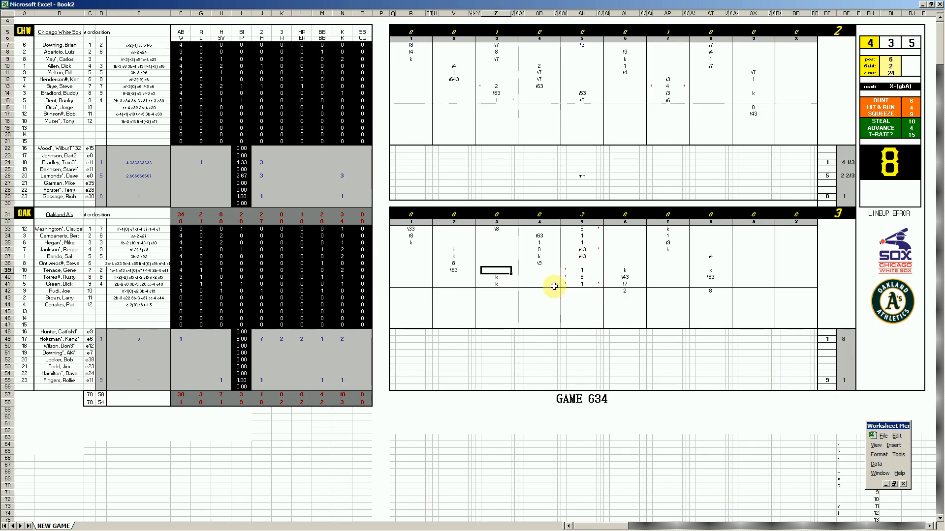
{"action": "left_click", "coordinate": [279, 162]}
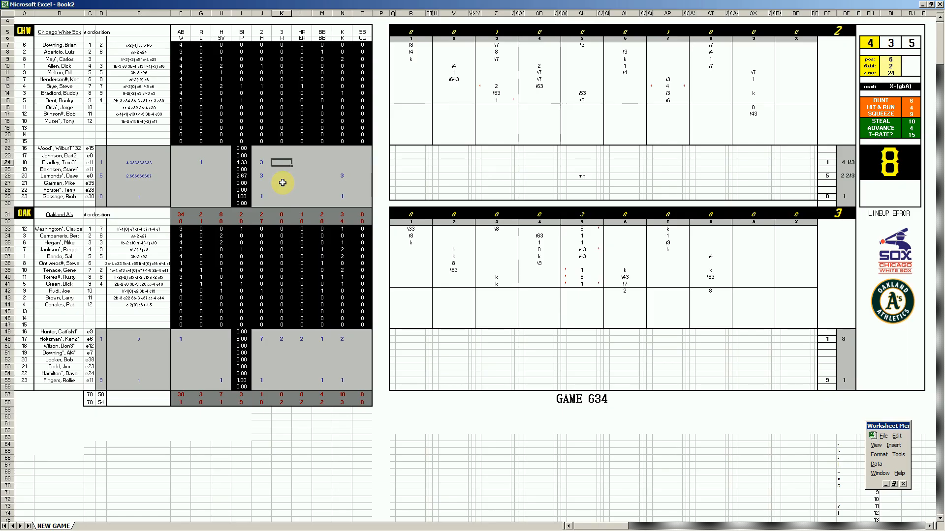
{"action": "type", "text": "3"}
{"action": "key", "text": "Tab"}
{"action": "type", "text": "3"}
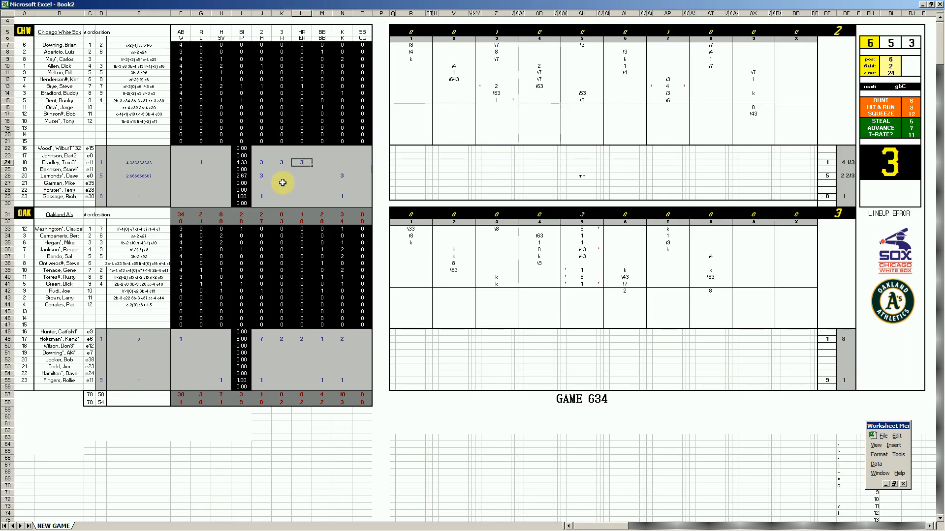
Enter 3 walks in M24 for the White Sox starter and 1 walk in M29 for the row 29 reliever.
{"action": "key", "text": "Tab"}
{"action": "type", "text": "4"}
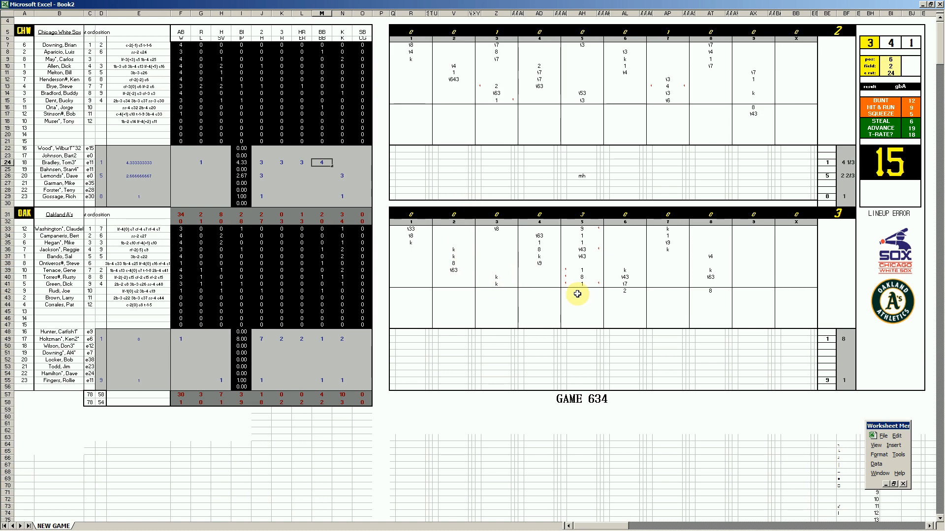
{"action": "key", "text": "BackSpace"}
{"action": "type", "text": "3"}
{"action": "key", "text": "Return"}
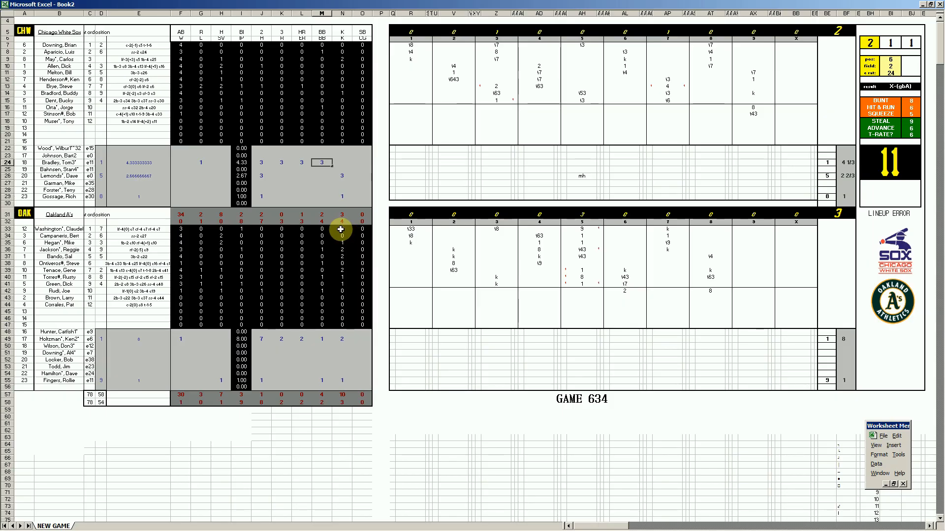
{"action": "left_click", "coordinate": [322, 196]}
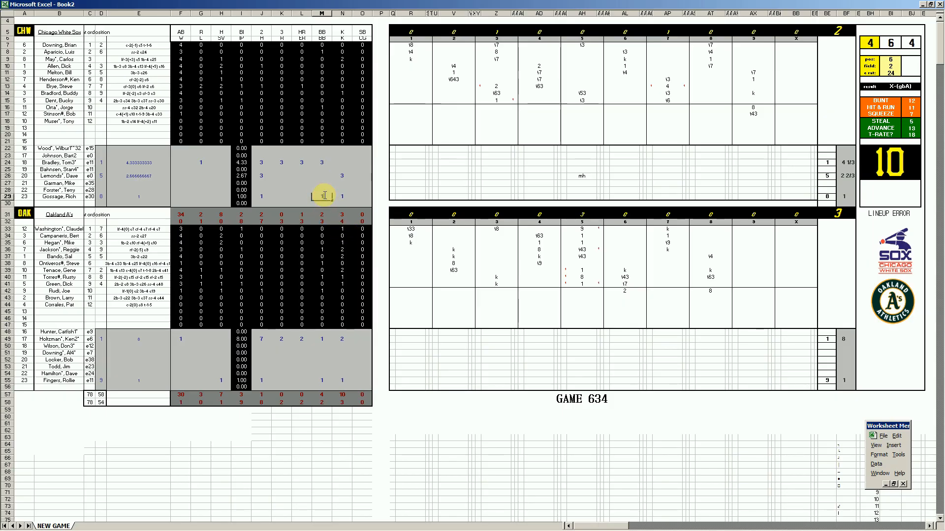
{"action": "key", "text": "F9"}
Complete the White Sox starter's line with 6 strikeouts in N24.
{"action": "key", "text": "Right"}
{"action": "key", "text": "Up"}
{"action": "key", "text": "Up"}
{"action": "key", "text": "Up"}
{"action": "key", "text": "Up"}
{"action": "key", "text": "Up"}
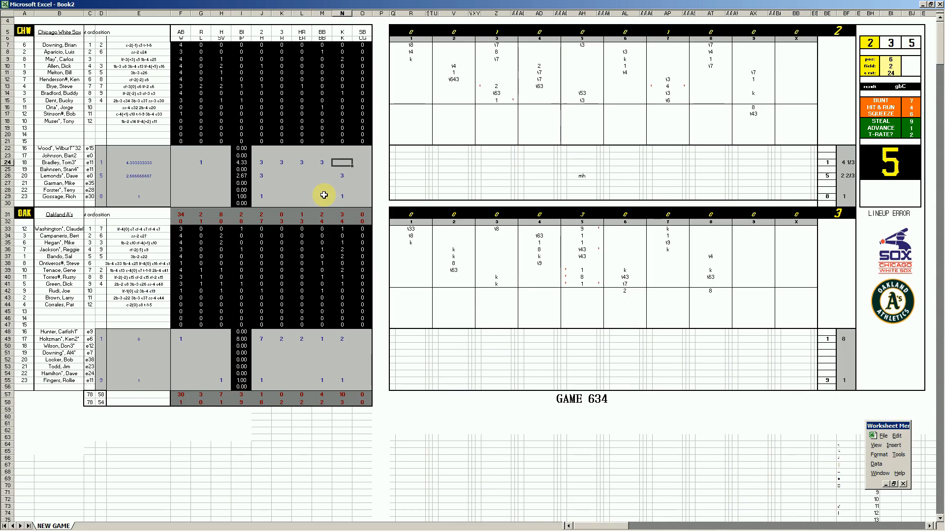
{"action": "type", "text": "6"}
{"action": "key", "text": "Return"}
{"action": "key", "text": "Left"}
{"action": "key", "text": "Left"}
{"action": "key", "text": "Left"}
{"action": "key", "text": "Left"}
{"action": "key", "text": "Left"}
{"action": "key", "text": "Left"}
{"action": "key", "text": "Left"}
{"action": "key", "text": "Down"}
{"action": "key", "text": "Down"}
{"action": "key", "text": "Down"}
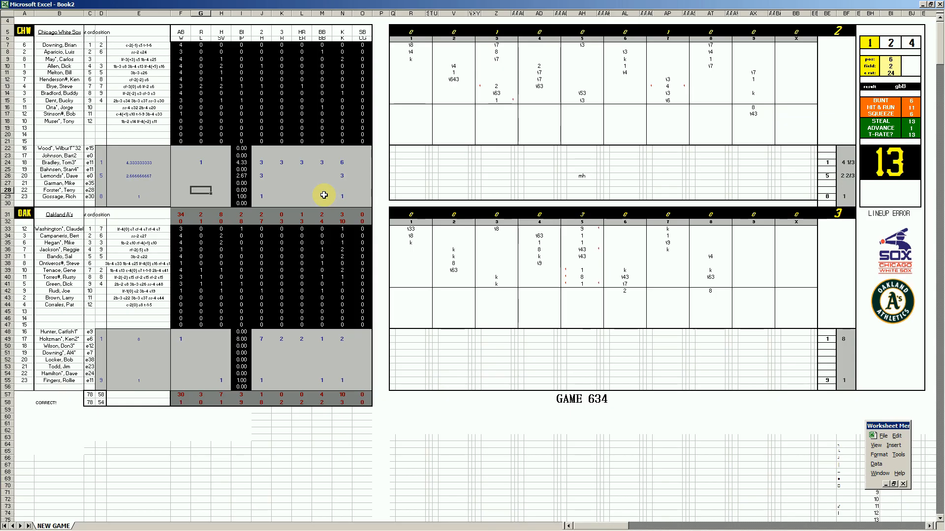
{"action": "key", "text": "ctrl+s"}
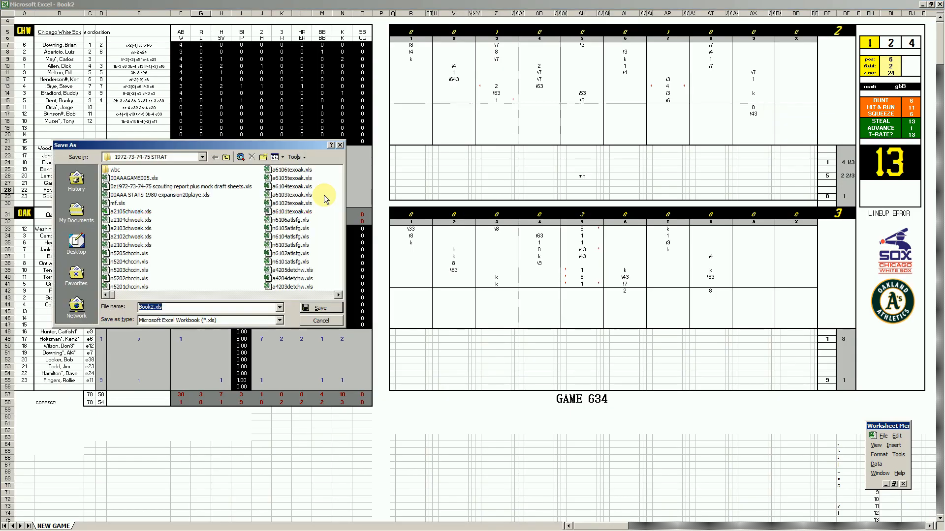
{"action": "left_click", "coordinate": [130, 211]}
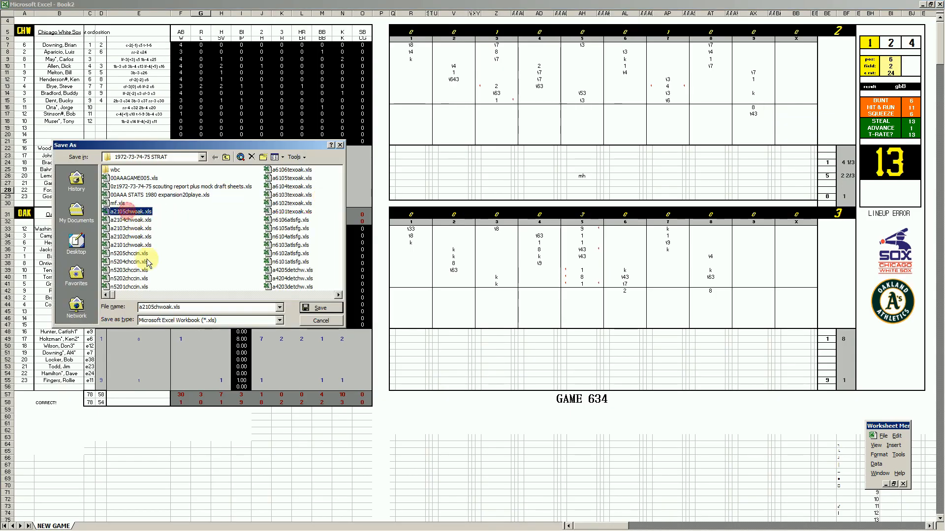
{"action": "left_click", "coordinate": [152, 305]}
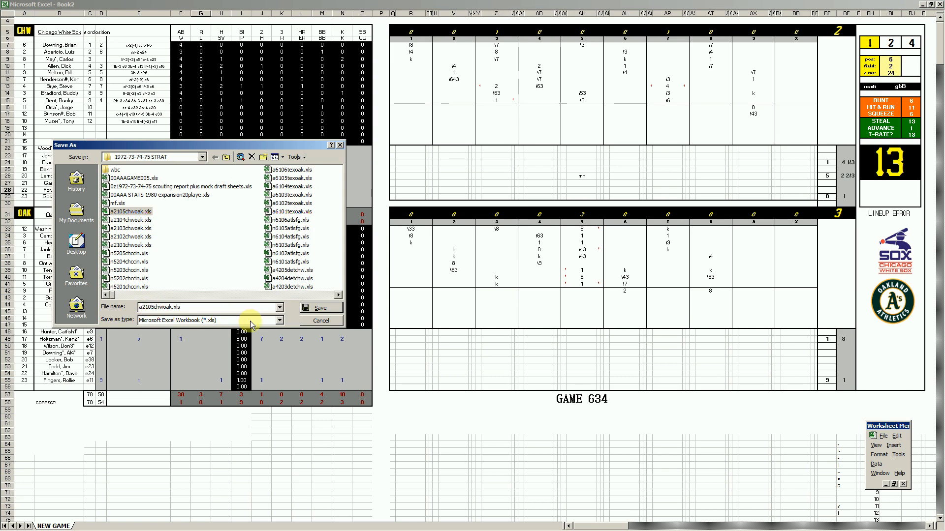
{"action": "key", "text": "BackSpace"}
{"action": "type", "text": "6"}
{"action": "key", "text": "Return"}
Save the workbook again under the name mf, replacing the existing file.
{"action": "key", "text": "F12"}
{"action": "type", "text": "mf"}
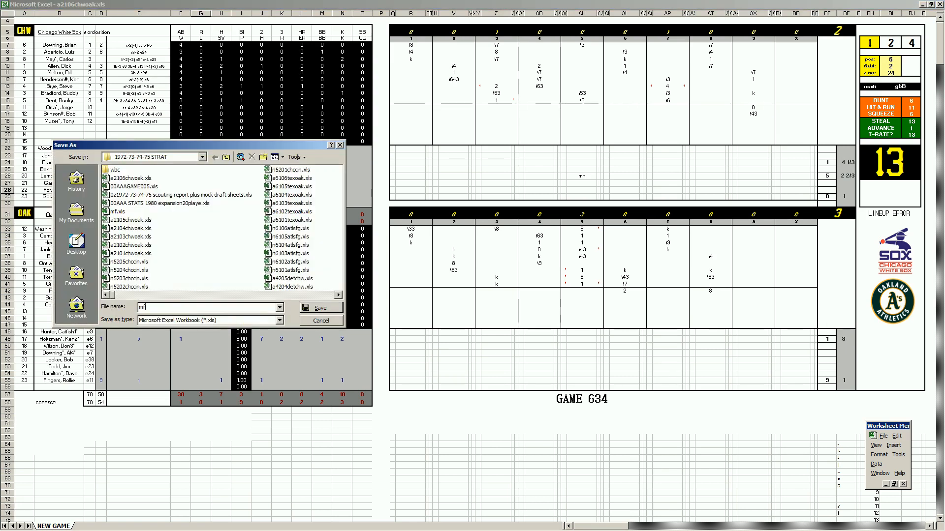
{"action": "key", "text": "Return"}
{"action": "key", "text": "Return"}
Transfer the game into the stats workbook and paste the White Sox lines into the Game 11 block at EE267 on the STATS sheet.
{"action": "key", "text": "ctrl+m"}
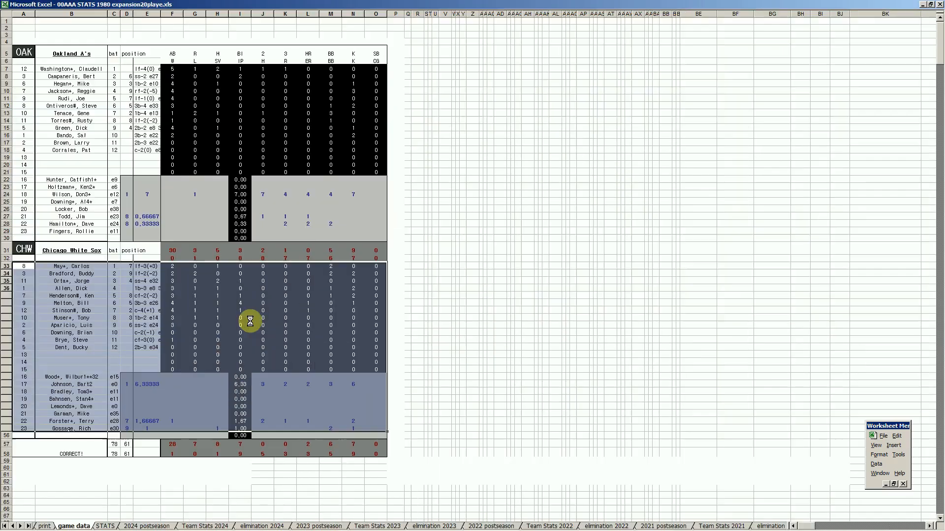
{"action": "key", "text": "Return"}
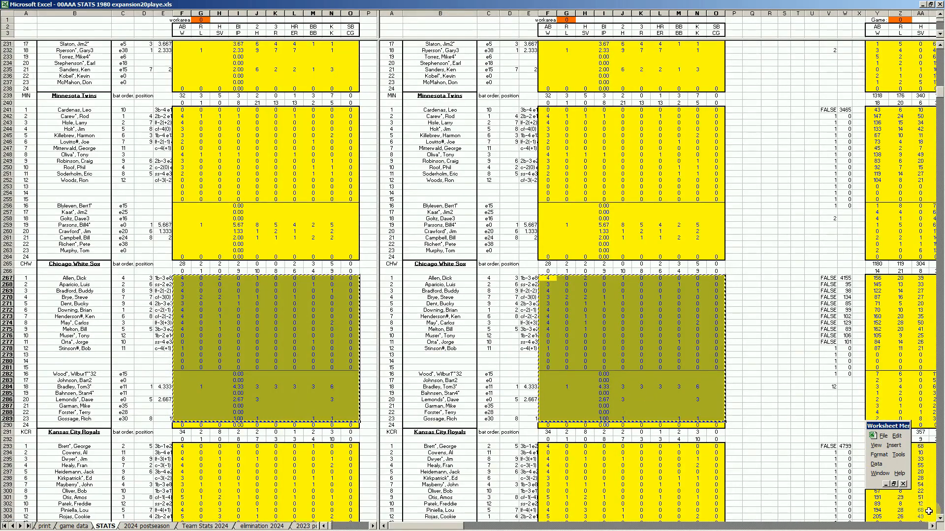
{"action": "left_click", "coordinate": [932, 526]}
{"action": "left_click", "coordinate": [931, 526]}
{"action": "left_click", "coordinate": [932, 526]}
{"action": "left_click_drag", "start_coordinate": [932, 526], "coordinate": [931, 526]}
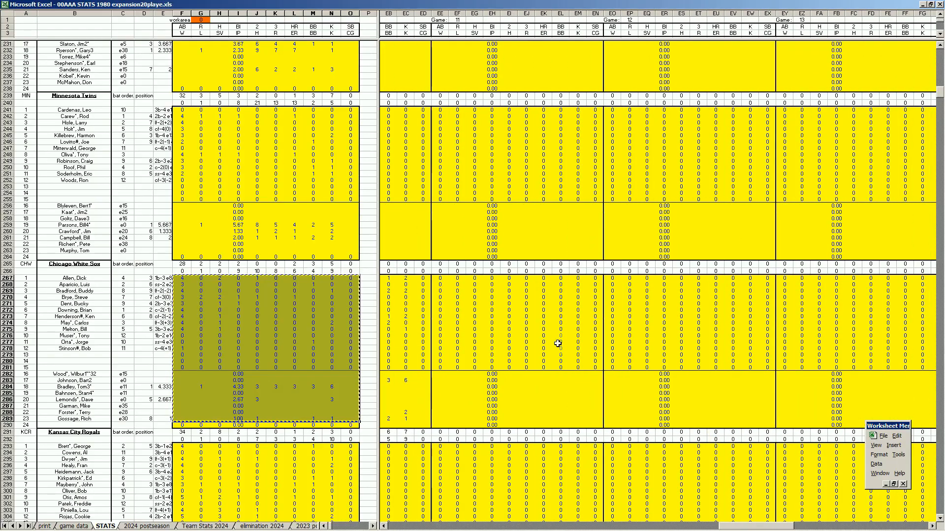
{"action": "right_click", "coordinate": [440, 281]}
{"action": "left_click", "coordinate": [457, 305]}
{"action": "left_click", "coordinate": [326, 337]}
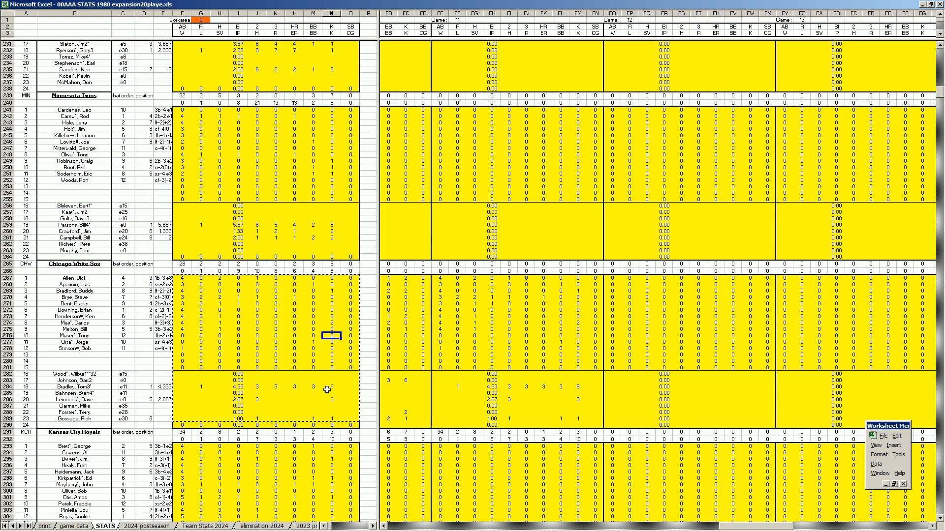
Copy Oakland's game lines and paste them into the Game 12 block starting at EO345.
{"action": "key", "text": "ctrl+o"}
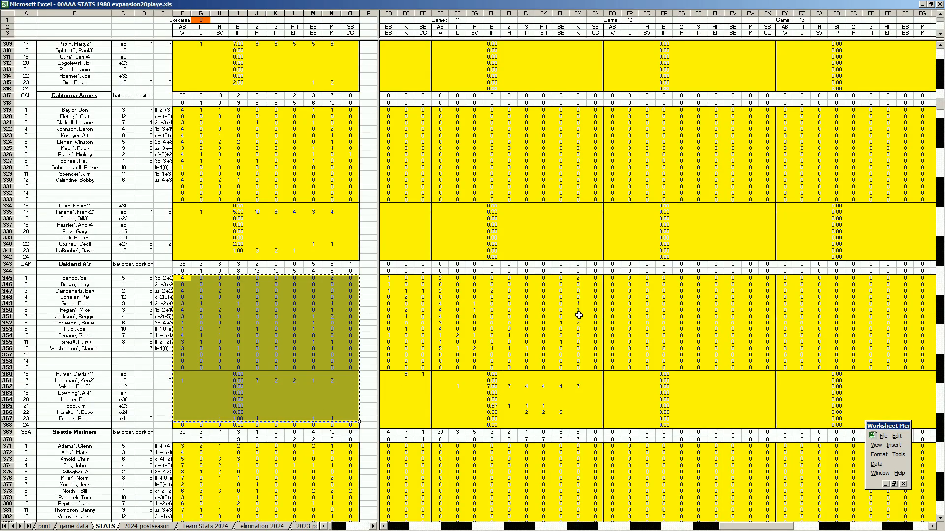
{"action": "right_click", "coordinate": [613, 279]}
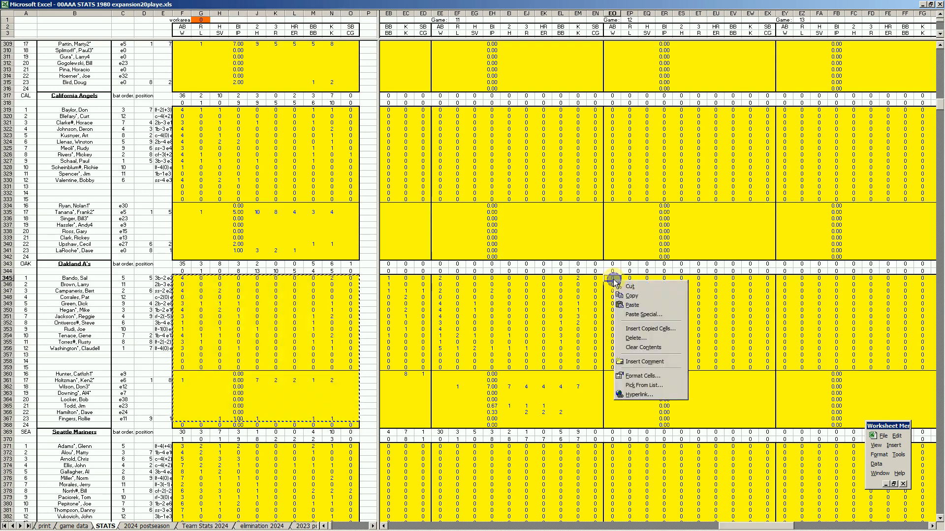
{"action": "left_click", "coordinate": [626, 305]}
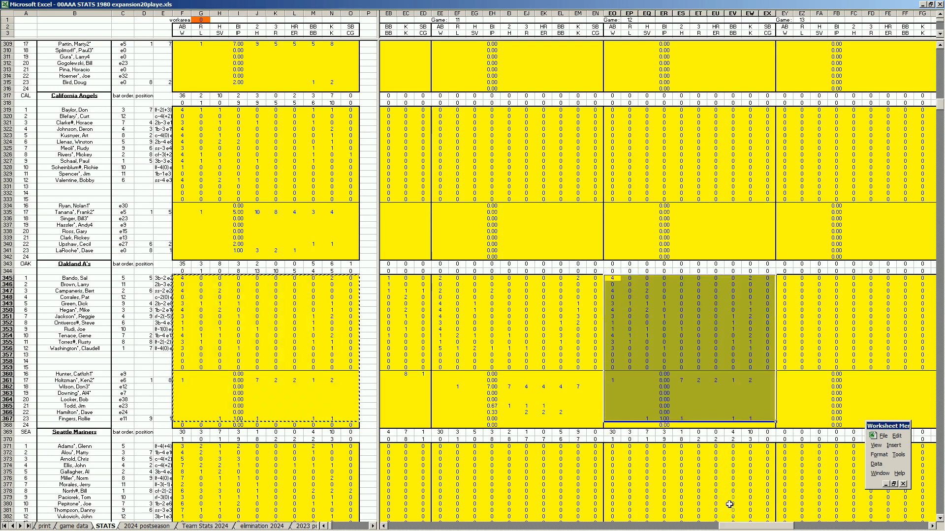
Calculate 18/21.67 as a scratch formula in FZ362 beside the Oakland pitching totals, and clear the cell.
{"action": "left_click_drag", "start_coordinate": [743, 525], "coordinate": [855, 527]}
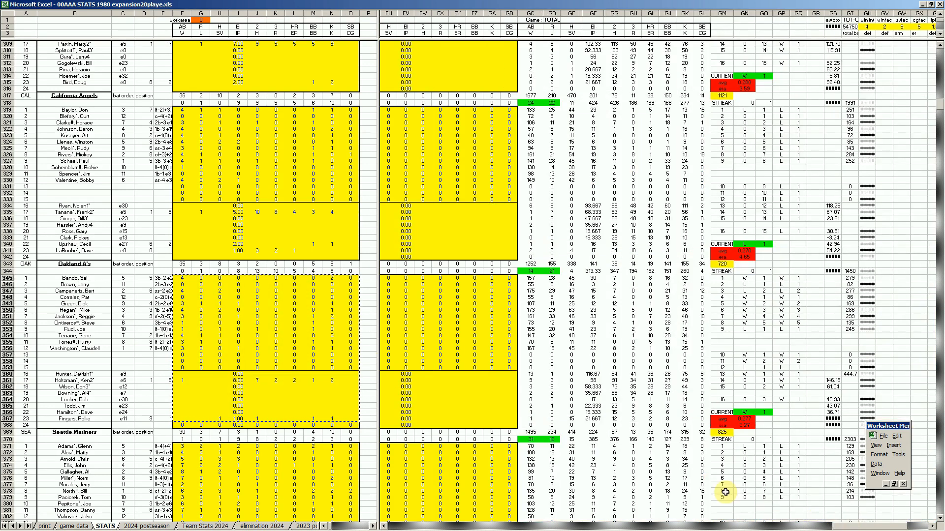
{"action": "left_click", "coordinate": [491, 405]}
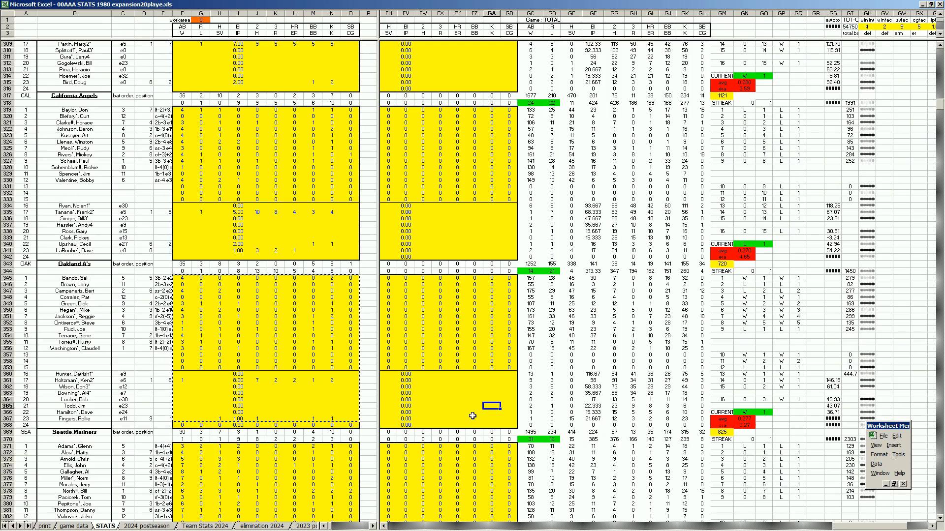
{"action": "left_click", "coordinate": [478, 387]}
{"action": "key", "text": "Escape"}
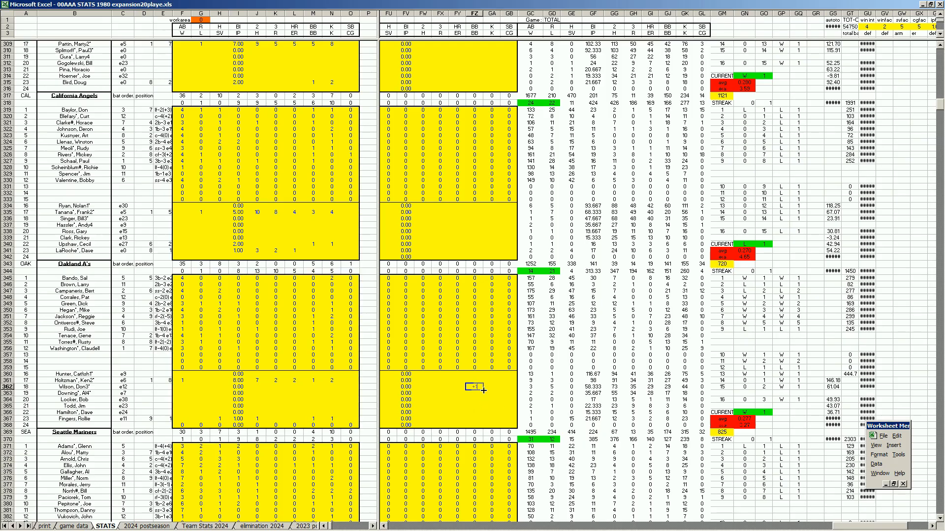
{"action": "type", "text": "+18/21.67"}
{"action": "key", "text": "Return"}
{"action": "left_click", "coordinate": [483, 390]}
{"action": "key", "text": "Delete"}
Examine the Oakland batters' season totals in rows 350 to 354, including hits, runs batted in, home runs and walks.
{"action": "left_click", "coordinate": [650, 317]}
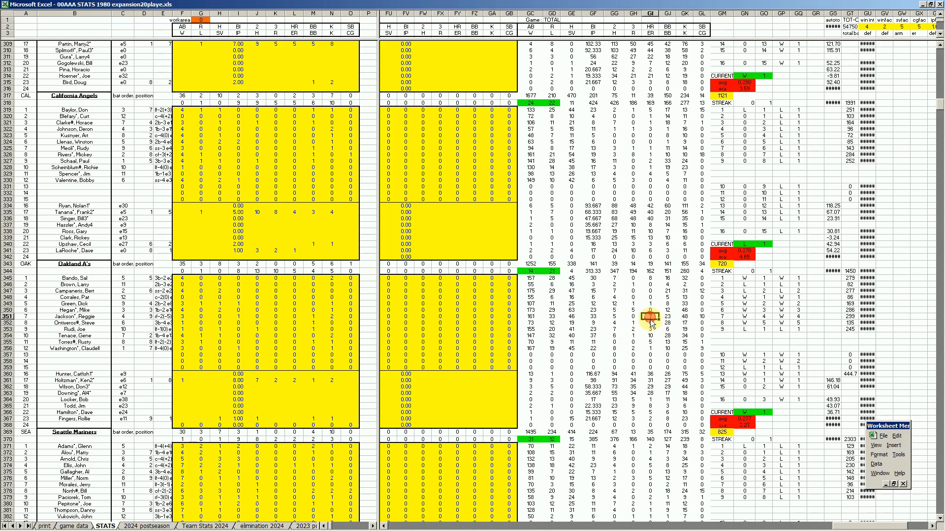
{"action": "key", "text": "Left"}
{"action": "key", "text": "Left"}
{"action": "key", "text": "Left"}
{"action": "key", "text": "Left"}
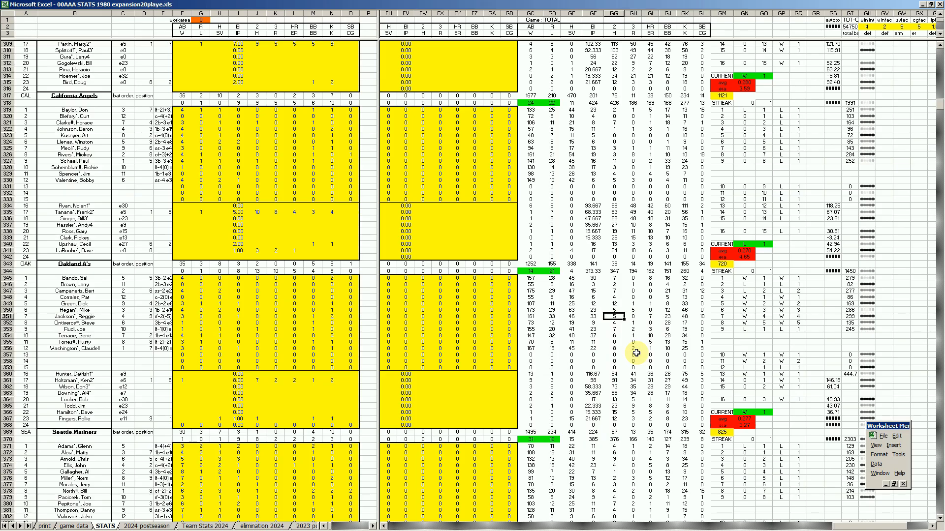
{"action": "key", "text": "Right"}
{"action": "key", "text": "Right"}
{"action": "key", "text": "Right"}
{"action": "key", "text": "Right"}
{"action": "key", "text": "Left"}
{"action": "key", "text": "Right"}
{"action": "key", "text": "Left"}
{"action": "key", "text": "Left"}
{"action": "key", "text": "Left"}
{"action": "key", "text": "Left"}
{"action": "key", "text": "Left"}
{"action": "key", "text": "Left"}
{"action": "key", "text": "Left"}
{"action": "key", "text": "Right"}
{"action": "key", "text": "Right"}
{"action": "key", "text": "Right"}
{"action": "key", "text": "Right"}
{"action": "key", "text": "Right"}
{"action": "key", "text": "Right"}
{"action": "key", "text": "Right"}
{"action": "key", "text": "Down"}
{"action": "key", "text": "Down"}
{"action": "key", "text": "Down"}
{"action": "key", "text": "Left"}
{"action": "key", "text": "Left"}
{"action": "key", "text": "Left"}
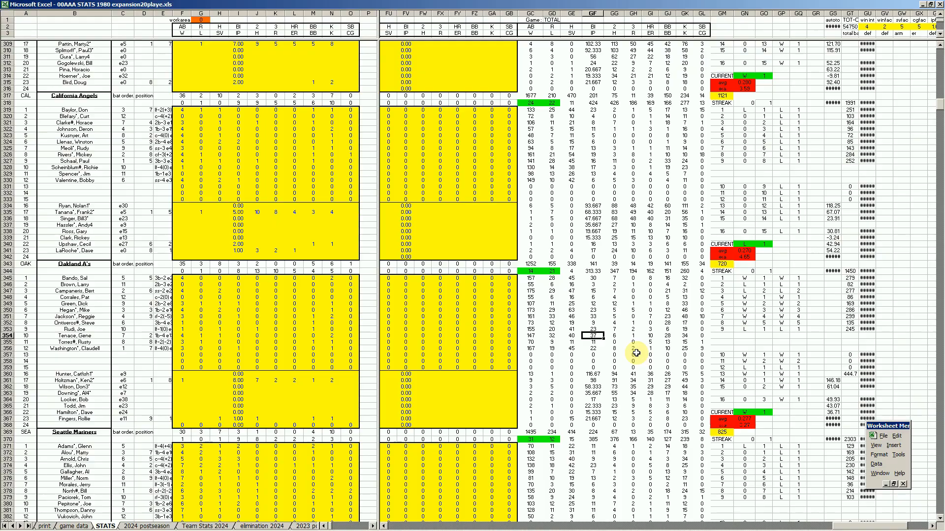
{"action": "key", "text": "Left"}
{"action": "key", "text": "Up"}
{"action": "key", "text": "Up"}
{"action": "key", "text": "Up"}
{"action": "key", "text": "Up"}
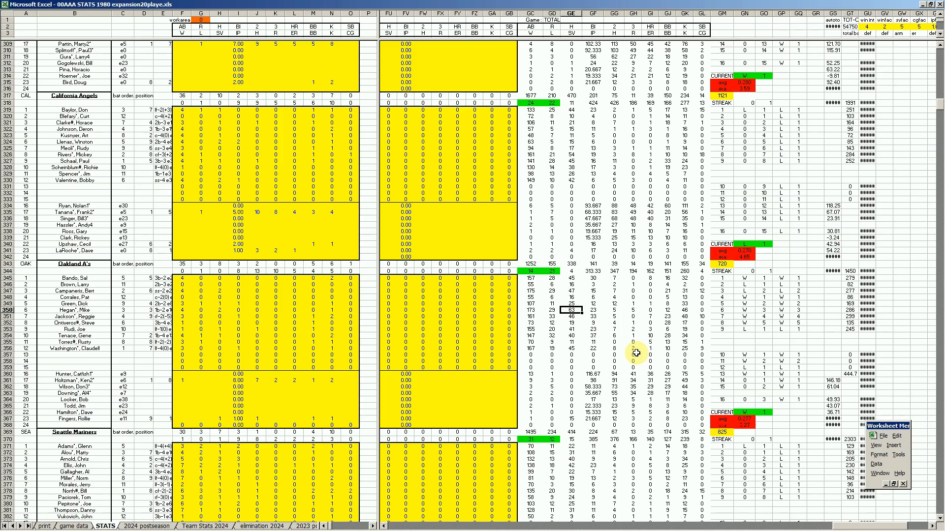
Calculate the row 350 Oakland batter's average from 63 hits and 173 at-bats in FZ363, and undo the entry.
{"action": "key", "text": "Down"}
{"action": "key", "text": "Down"}
{"action": "key", "text": "Down"}
{"action": "key", "text": "Down"}
{"action": "key", "text": "Down"}
{"action": "key", "text": "Down"}
{"action": "key", "text": "Down"}
{"action": "key", "text": "Down"}
{"action": "key", "text": "Down"}
{"action": "key", "text": "Down"}
{"action": "key", "text": "Down"}
{"action": "key", "text": "Down"}
{"action": "key", "text": "Down"}
{"action": "key", "text": "Left"}
{"action": "key", "text": "Left"}
{"action": "key", "text": "Left"}
{"action": "key", "text": "Left"}
{"action": "key", "text": "Left"}
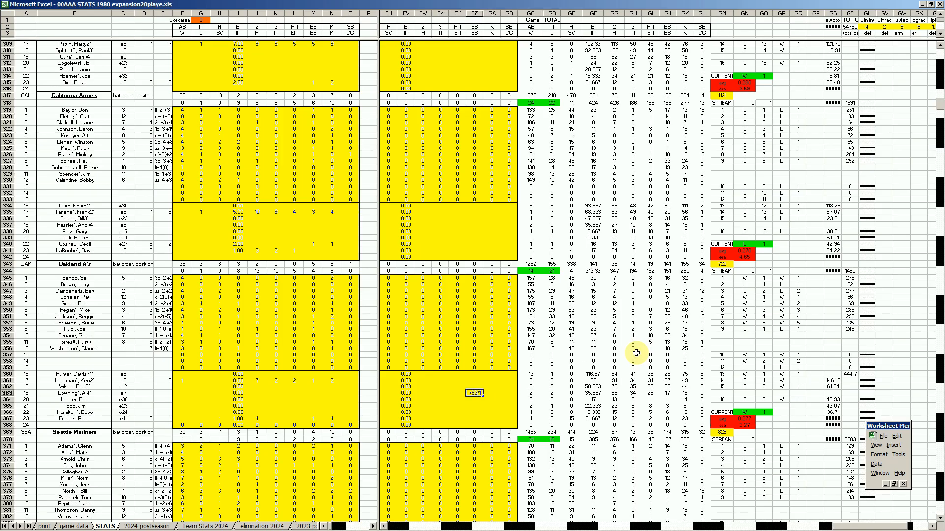
{"action": "key", "text": "Return"}
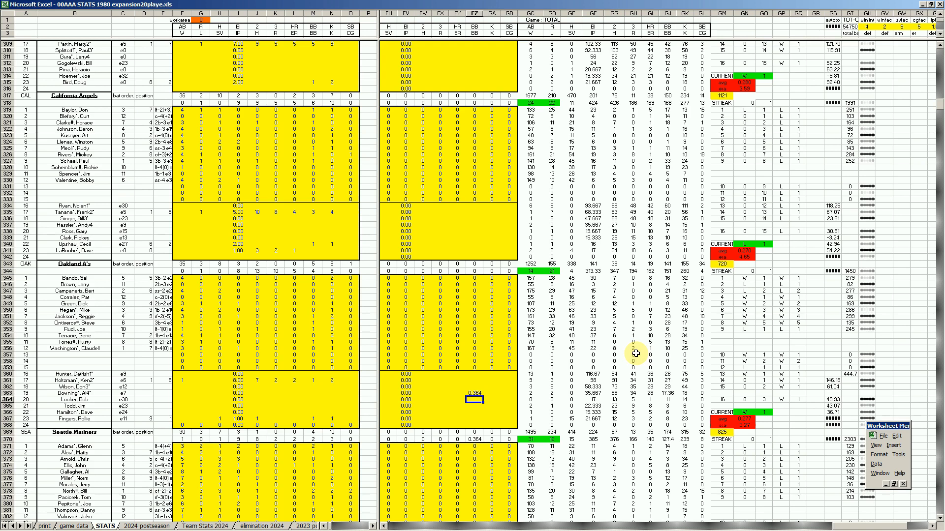
{"action": "key", "text": "ctrl+z"}
{"action": "key", "text": "Right"}
{"action": "key", "text": "Up"}
{"action": "key", "text": "Up"}
{"action": "key", "text": "Up"}
{"action": "key", "text": "Up"}
{"action": "key", "text": "Up"}
{"action": "key", "text": "Up"}
{"action": "key", "text": "Up"}
{"action": "key", "text": "Up"}
{"action": "key", "text": "Up"}
{"action": "key", "text": "Up"}
{"action": "key", "text": "Up"}
{"action": "key", "text": "Up"}
{"action": "key", "text": "Up"}
{"action": "key", "text": "Up"}
{"action": "key", "text": "Up"}
{"action": "key", "text": "Up"}
{"action": "key", "text": "Up"}
{"action": "key", "text": "Up"}
{"action": "key", "text": "Up"}
{"action": "key", "text": "Up"}
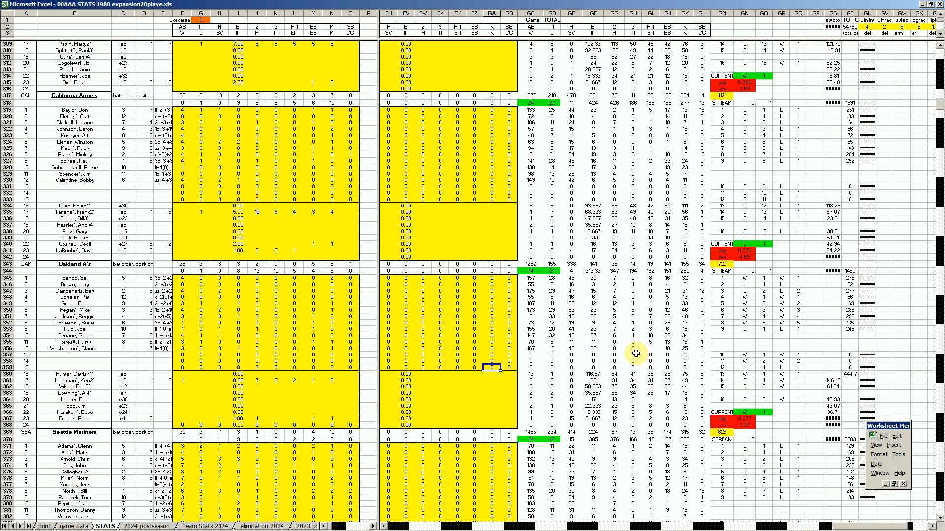
Find the Chicago White Sox block in rows 265 to 290 and examine its season totals.
{"action": "key", "text": "Up"}
{"action": "key", "text": "Up"}
{"action": "key", "text": "Up"}
{"action": "key", "text": "Up"}
{"action": "key", "text": "Up"}
{"action": "key", "text": "Up"}
{"action": "key", "text": "Up"}
{"action": "key", "text": "Up"}
{"action": "key", "text": "Up"}
{"action": "key", "text": "Up"}
{"action": "key", "text": "Up"}
{"action": "key", "text": "Up"}
{"action": "key", "text": "Up"}
{"action": "key", "text": "Up"}
{"action": "key", "text": "Up"}
{"action": "key", "text": "Up"}
{"action": "key", "text": "Up"}
{"action": "key", "text": "Up"}
{"action": "key", "text": "Up"}
{"action": "key", "text": "Up"}
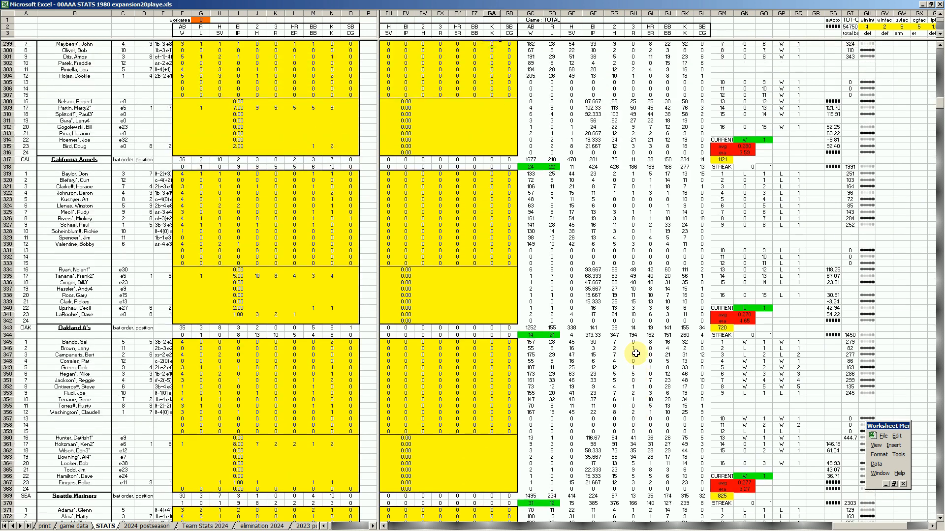
{"action": "key", "text": "Up"}
{"action": "key", "text": "Up"}
{"action": "key", "text": "Up"}
{"action": "key", "text": "Up"}
{"action": "key", "text": "Up"}
{"action": "key", "text": "Up"}
{"action": "key", "text": "Up"}
{"action": "key", "text": "Up"}
{"action": "key", "text": "Up"}
{"action": "key", "text": "Up"}
{"action": "key", "text": "Up"}
{"action": "key", "text": "Up"}
{"action": "key", "text": "Up"}
{"action": "key", "text": "Up"}
{"action": "key", "text": "Up"}
{"action": "key", "text": "Up"}
{"action": "key", "text": "Up"}
{"action": "key", "text": "Up"}
{"action": "key", "text": "Up"}
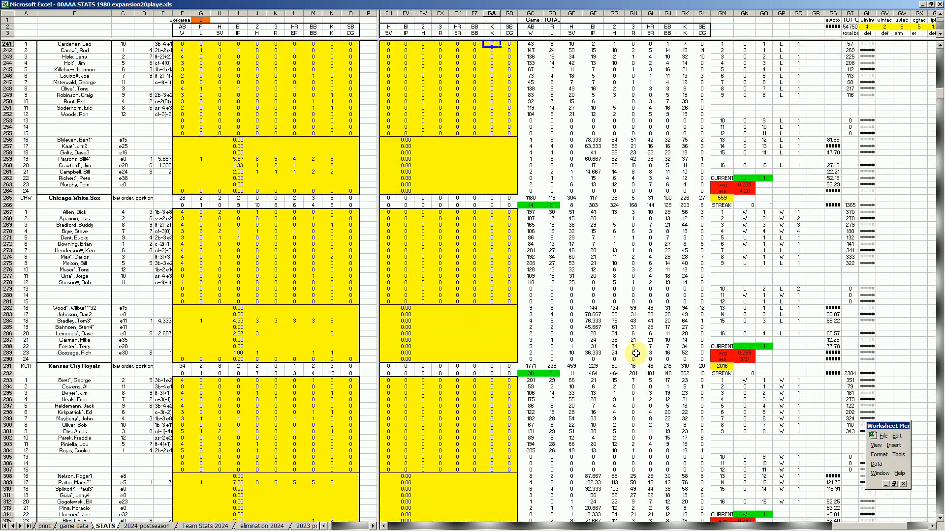
{"action": "key", "text": "Down"}
{"action": "key", "text": "Down"}
{"action": "key", "text": "Down"}
{"action": "key", "text": "Down"}
{"action": "key", "text": "Down"}
{"action": "key", "text": "Down"}
{"action": "key", "text": "Down"}
{"action": "key", "text": "Down"}
{"action": "key", "text": "Down"}
{"action": "key", "text": "Down"}
{"action": "key", "text": "Down"}
{"action": "key", "text": "Down"}
{"action": "key", "text": "Down"}
{"action": "key", "text": "Down"}
{"action": "key", "text": "Down"}
{"action": "key", "text": "Down"}
{"action": "key", "text": "Down"}
{"action": "key", "text": "Down"}
{"action": "key", "text": "Down"}
{"action": "key", "text": "Down"}
{"action": "key", "text": "Down"}
{"action": "key", "text": "Down"}
{"action": "key", "text": "Down"}
{"action": "key", "text": "Down"}
{"action": "key", "text": "Down"}
{"action": "key", "text": "Down"}
{"action": "key", "text": "Down"}
{"action": "key", "text": "Down"}
{"action": "key", "text": "Down"}
{"action": "key", "text": "Down"}
{"action": "key", "text": "Down"}
{"action": "key", "text": "Down"}
{"action": "key", "text": "Down"}
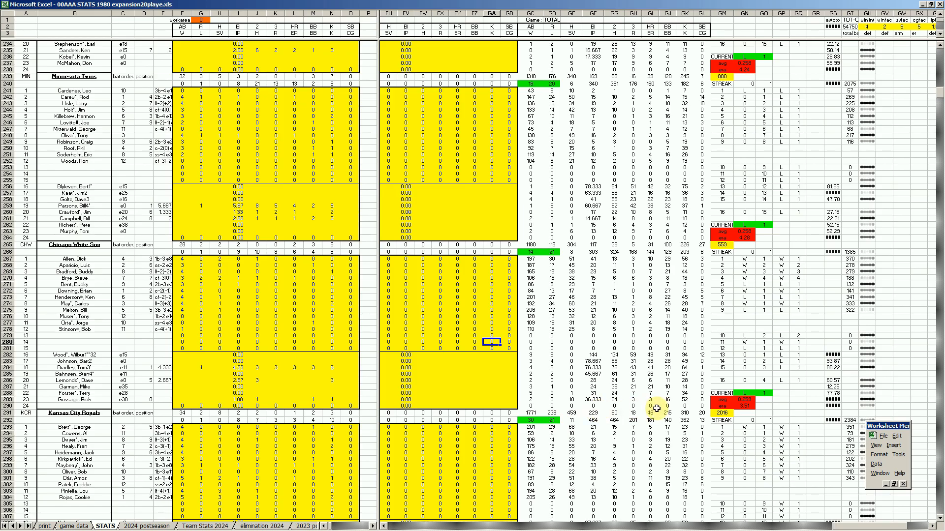
Calculate 26/35 as a scratch formula in FZ287 beside the White Sox pitching totals, and clear the cell.
{"action": "left_click", "coordinate": [475, 386]}
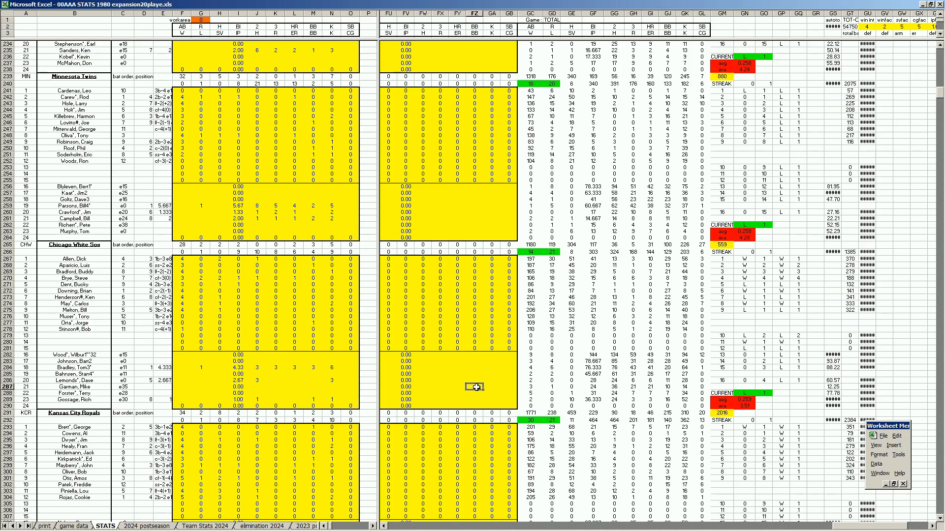
{"action": "type", "text": "+26/35"}
{"action": "key", "text": "Return"}
{"action": "key", "text": "Up"}
{"action": "key", "text": "Delete"}
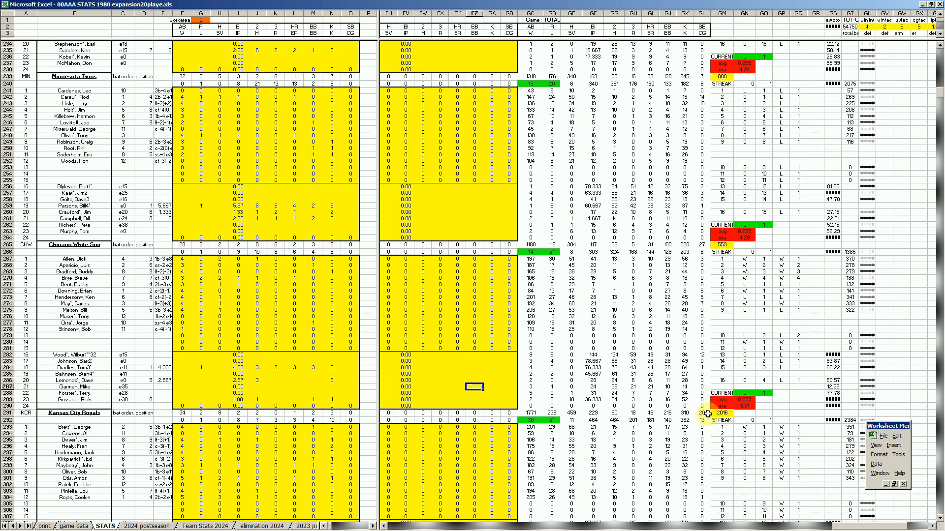
Highlight the White Sox relievers' records in GC286:GE289 and enter 7*9*63 as a scratch calculation in GA287.
{"action": "left_click", "coordinate": [543, 381]}
{"action": "left_click_drag", "start_coordinate": [542, 381], "coordinate": [571, 399]}
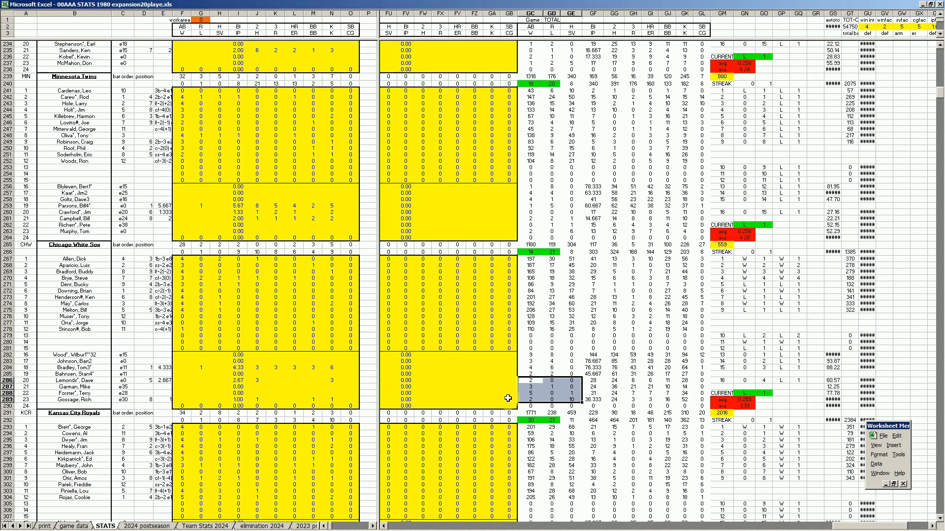
{"action": "left_click", "coordinate": [485, 387]}
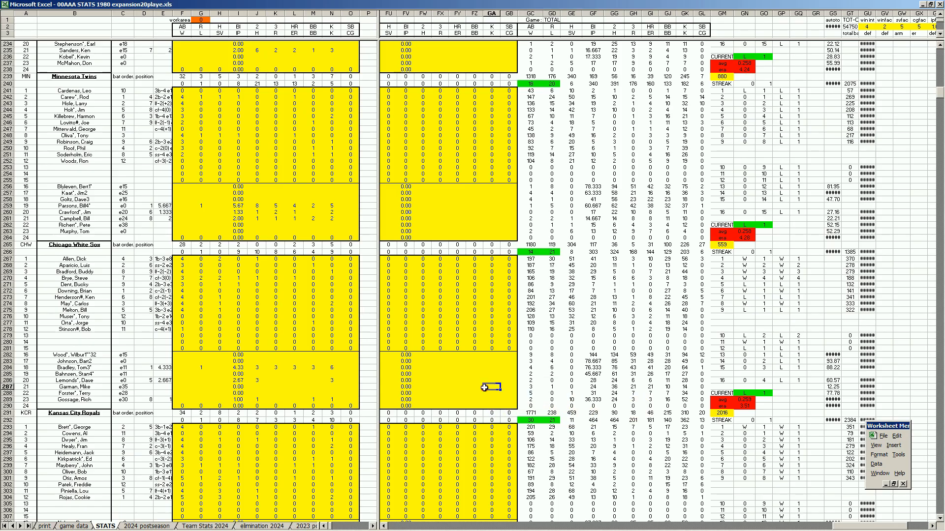
{"action": "type", "text": "7'9\"63"}
{"action": "key", "text": "Return"}
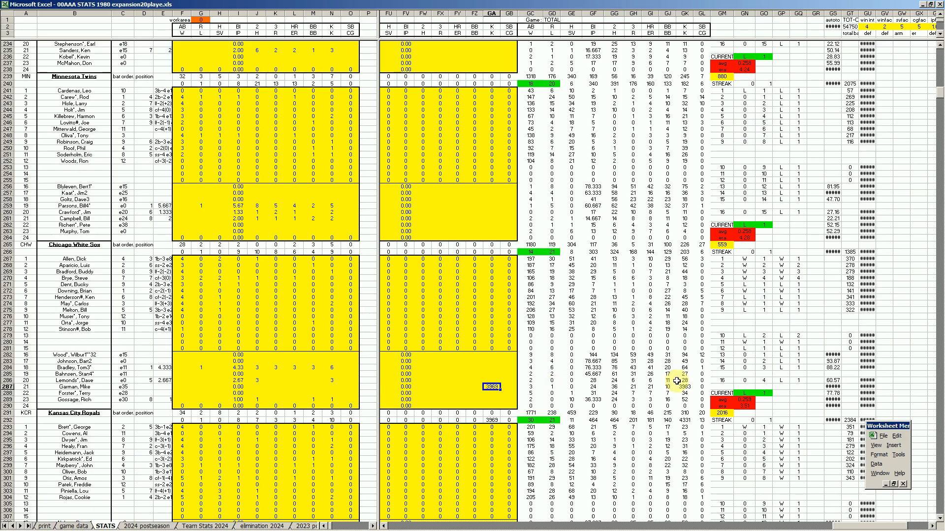
Replace the scratch entry in GA287 with an earned run average calculation giving 2.032, and clear the cell.
{"action": "type", "text": "+2.032"}
{"action": "key", "text": "Return"}
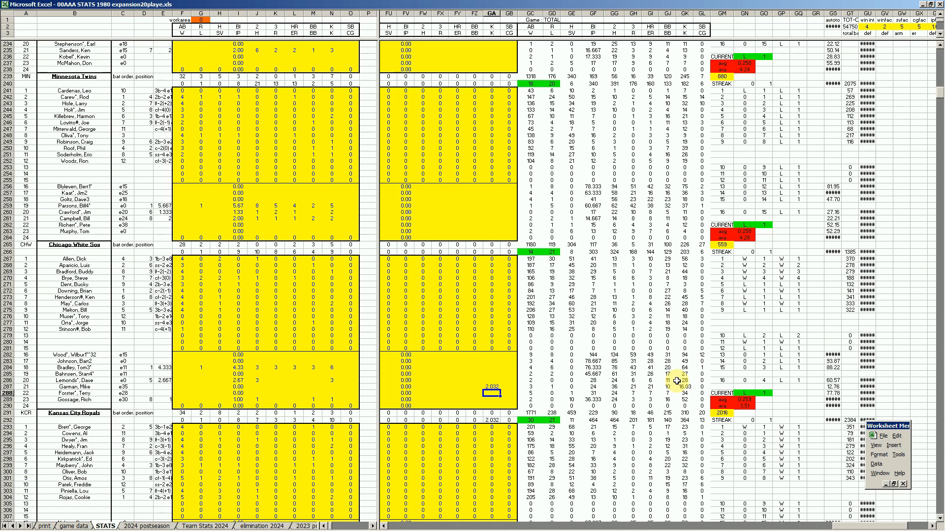
{"action": "key", "text": "Up"}
{"action": "key", "text": "Delete"}
Calculate the row 286 White Sox reliever's earned run average as 6*9/28 in GA286, and clear the cell.
{"action": "key", "text": "Down"}
{"action": "key", "text": "Up"}
{"action": "key", "text": "Up"}
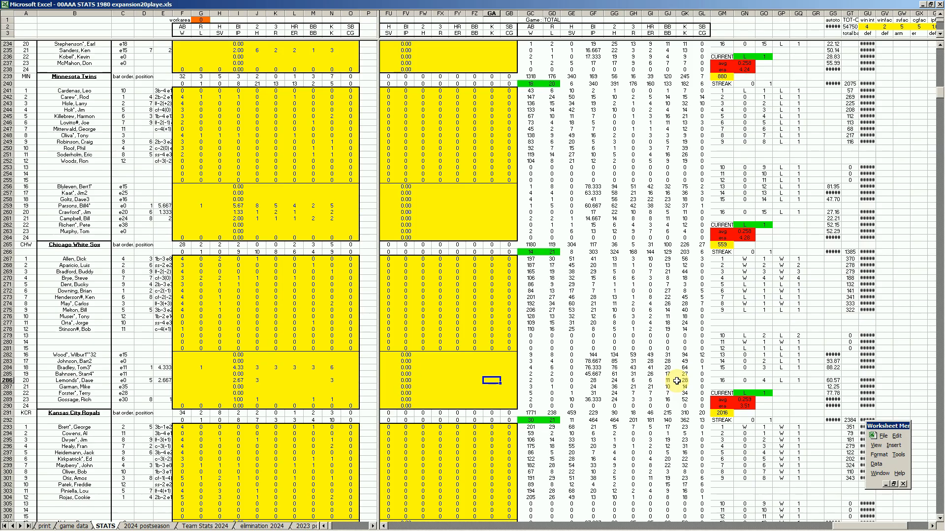
{"action": "type", "text": "+6*9/28"}
{"action": "key", "text": "Return"}
{"action": "key", "text": "Up"}
{"action": "key", "text": "Delete"}
{"action": "key", "text": "Down"}
{"action": "key", "text": "Right"}
{"action": "key", "text": "Right"}
{"action": "key", "text": "Right"}
{"action": "key", "text": "Right"}
{"action": "key", "text": "Right"}
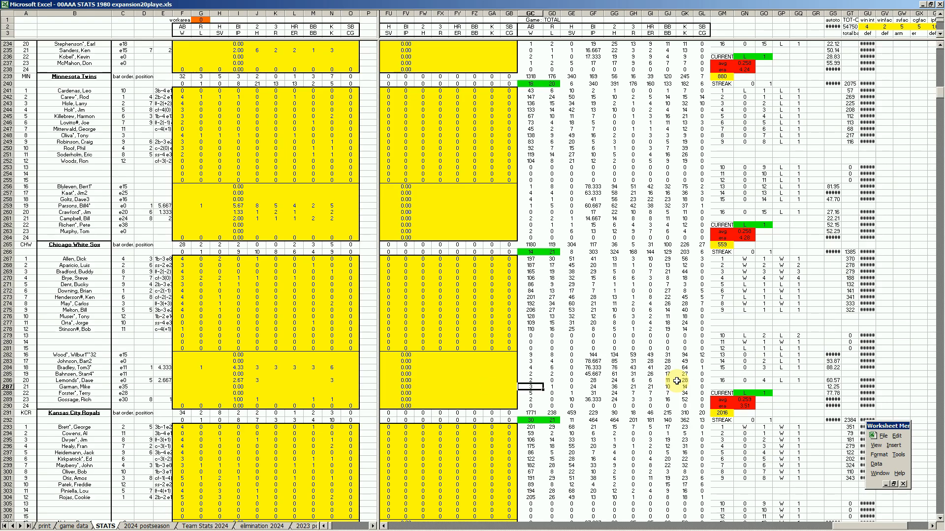
{"action": "key", "text": "Left"}
{"action": "key", "text": "Left"}
{"action": "key", "text": "Left"}
{"action": "key", "text": "Left"}
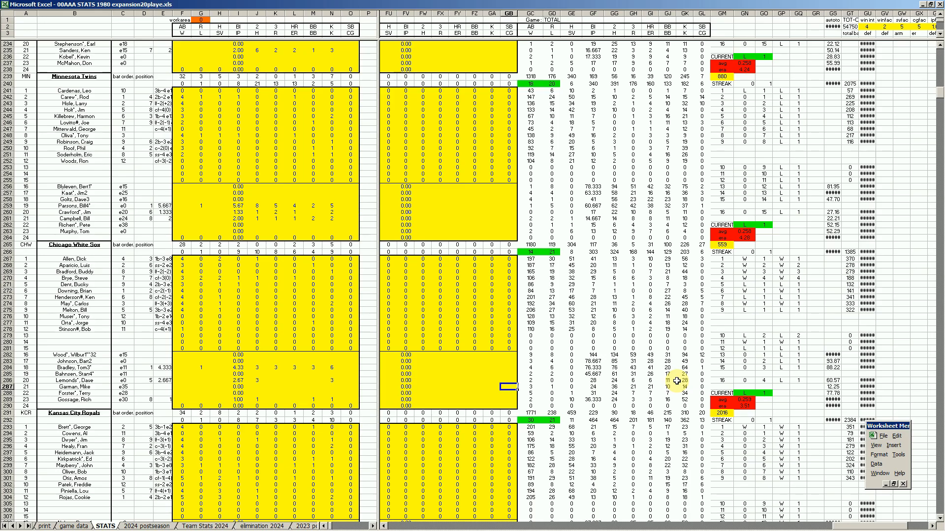
Calculate the row 267 White Sox batter's average as 51/197 in FZ284, and clear the cell.
{"action": "key", "text": "Up"}
{"action": "key", "text": "Up"}
{"action": "key", "text": "Up"}
{"action": "key", "text": "Up"}
{"action": "key", "text": "Up"}
{"action": "key", "text": "Up"}
{"action": "key", "text": "Up"}
{"action": "key", "text": "Up"}
{"action": "key", "text": "Up"}
{"action": "key", "text": "Up"}
{"action": "key", "text": "Up"}
{"action": "key", "text": "Up"}
{"action": "key", "text": "Up"}
{"action": "key", "text": "Up"}
{"action": "key", "text": "Left"}
{"action": "key", "text": "Left"}
{"action": "key", "text": "Down"}
{"action": "key", "text": "Down"}
{"action": "key", "text": "Down"}
{"action": "key", "text": "Down"}
{"action": "key", "text": "Down"}
{"action": "key", "text": "Down"}
{"action": "key", "text": "Down"}
{"action": "key", "text": "Down"}
{"action": "key", "text": "Down"}
{"action": "key", "text": "Down"}
{"action": "key", "text": "Down"}
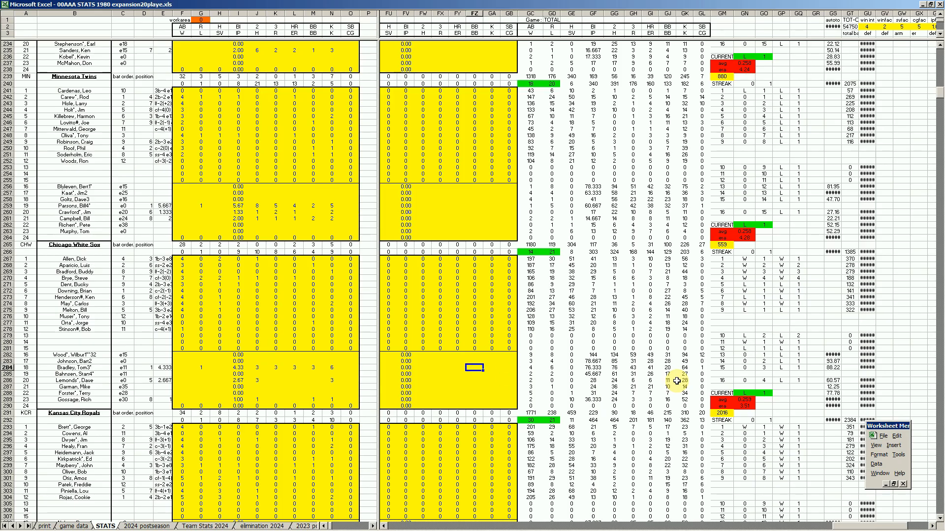
{"action": "type", "text": "+51/197"}
{"action": "key", "text": "Return"}
{"action": "key", "text": "Delete"}
Examine the White Sox batters' season totals, including the row 273 batter's home runs in column GI.
{"action": "key", "text": "Right"}
{"action": "key", "text": "Right"}
{"action": "key", "text": "Right"}
{"action": "key", "text": "Up"}
{"action": "key", "text": "Up"}
{"action": "key", "text": "Up"}
{"action": "key", "text": "Up"}
{"action": "key", "text": "Up"}
{"action": "key", "text": "Up"}
{"action": "key", "text": "Up"}
{"action": "key", "text": "Right"}
{"action": "key", "text": "Right"}
{"action": "key", "text": "Right"}
{"action": "key", "text": "Right"}
{"action": "key", "text": "Right"}
{"action": "key", "text": "Right"}
{"action": "key", "text": "Up"}
{"action": "key", "text": "Up"}
{"action": "key", "text": "Up"}
{"action": "key", "text": "Up"}
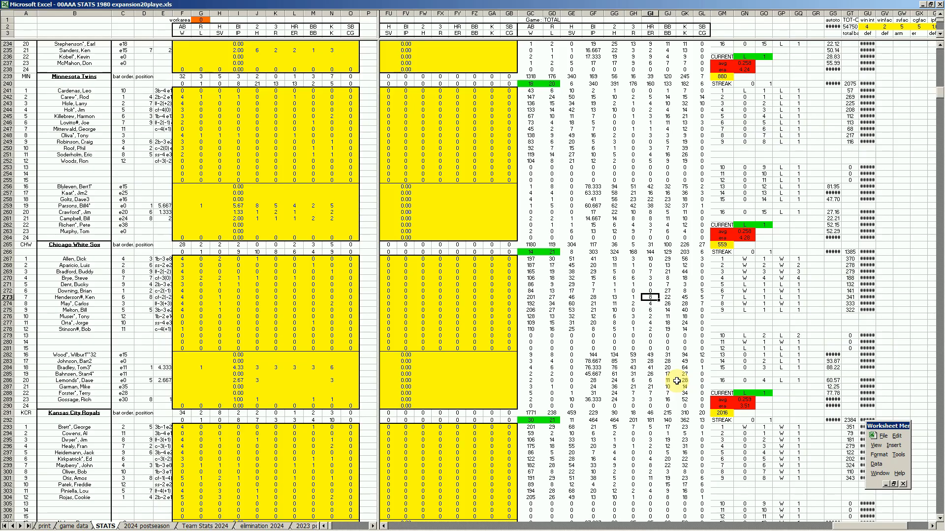
Examine the season totals of the White Sox batters in rows 273 to 275, including doubles, runs batted in and hits.
{"action": "key", "text": "Left"}
{"action": "key", "text": "Left"}
{"action": "key", "text": "Left"}
{"action": "key", "text": "Left"}
{"action": "key", "text": "Right"}
{"action": "key", "text": "Right"}
{"action": "key", "text": "Right"}
{"action": "key", "text": "Right"}
{"action": "key", "text": "Left"}
{"action": "key", "text": "Left"}
{"action": "key", "text": "Left"}
{"action": "key", "text": "Down"}
{"action": "key", "text": "Down"}
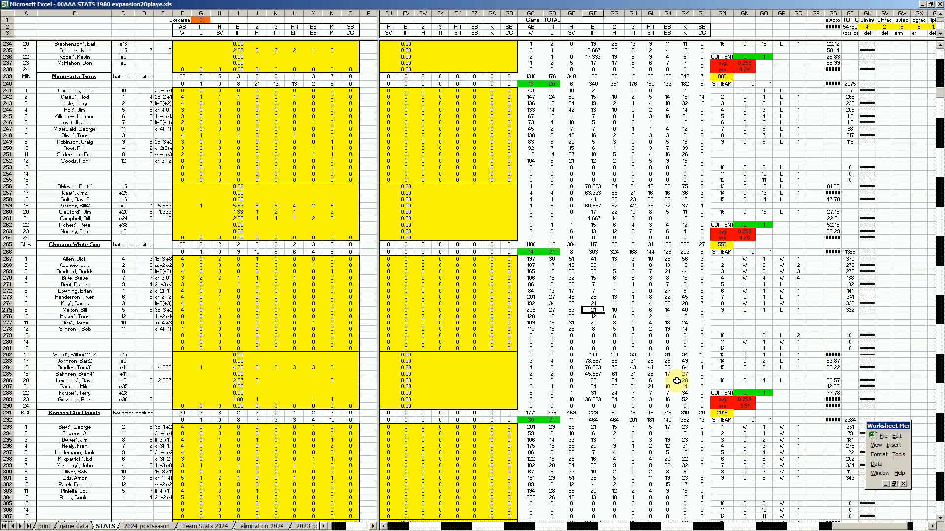
{"action": "key", "text": "Up"}
{"action": "key", "text": "Left"}
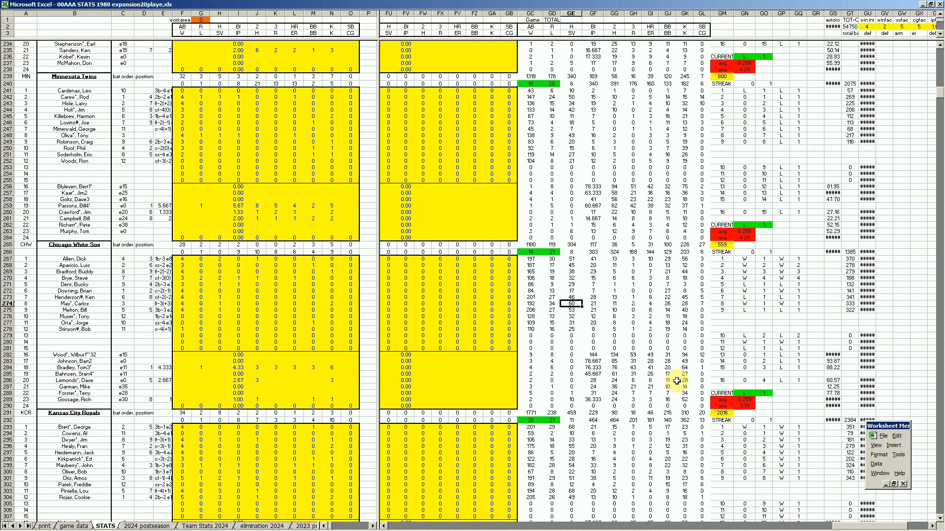
Calculate the row 274 White Sox batter's average as 60/192 in GA284, and clear the cell.
{"action": "key", "text": "Left"}
{"action": "key", "text": "Left"}
{"action": "key", "text": "Left"}
{"action": "key", "text": "Left"}
{"action": "key", "text": "Down"}
{"action": "key", "text": "Down"}
{"action": "key", "text": "Down"}
{"action": "key", "text": "Down"}
{"action": "key", "text": "Down"}
{"action": "key", "text": "Down"}
{"action": "key", "text": "Down"}
{"action": "key", "text": "Down"}
{"action": "key", "text": "Down"}
{"action": "key", "text": "Down"}
{"action": "type", "text": "+60/132"}
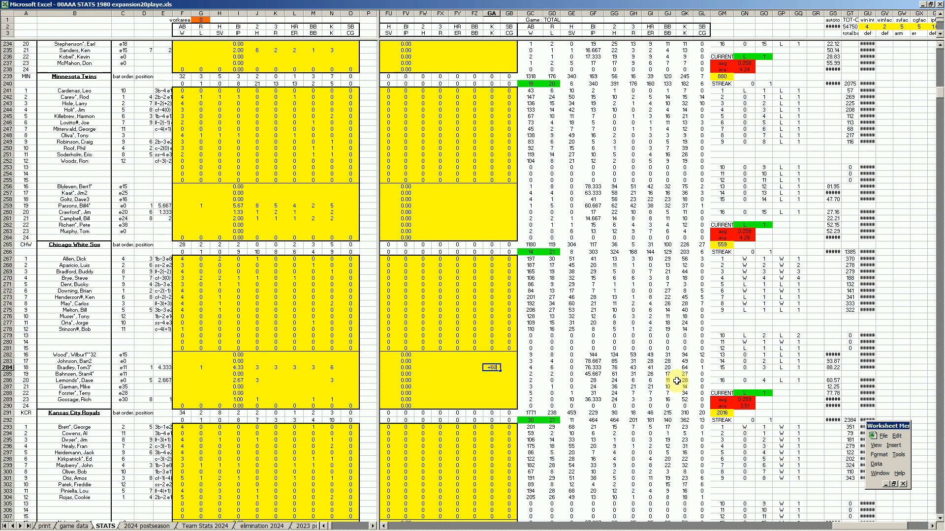
{"action": "key", "text": "Return"}
{"action": "key", "text": "Up"}
{"action": "key", "text": "Delete"}
Examine the season totals of the White Sox bench batters, starting with at-bats in row 276.
{"action": "key", "text": "Right"}
{"action": "key", "text": "Right"}
{"action": "key", "text": "Up"}
{"action": "key", "text": "Up"}
{"action": "key", "text": "Up"}
{"action": "key", "text": "Up"}
{"action": "key", "text": "Up"}
{"action": "key", "text": "Up"}
{"action": "key", "text": "Up"}
{"action": "key", "text": "Up"}
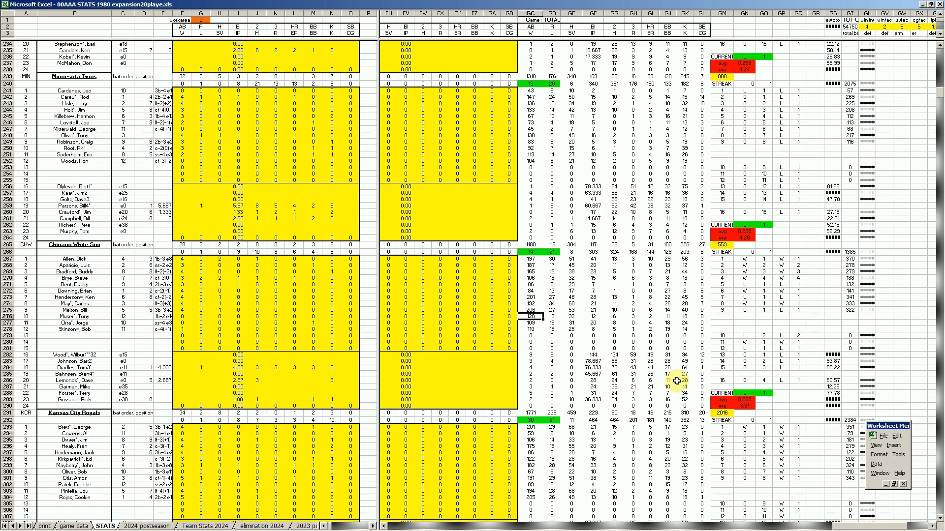
{"action": "key", "text": "Right"}
{"action": "key", "text": "Right"}
{"action": "key", "text": "Right"}
{"action": "key", "text": "Right"}
{"action": "key", "text": "Right"}
{"action": "key", "text": "Left"}
{"action": "key", "text": "Left"}
{"action": "key", "text": "Left"}
{"action": "key", "text": "Left"}
Examine the White Sox pitchers' season totals, including the row 289 reliever's saves, innings and strikeouts.
{"action": "key", "text": "Down"}
{"action": "key", "text": "Down"}
{"action": "key", "text": "Down"}
{"action": "key", "text": "Down"}
{"action": "key", "text": "Down"}
{"action": "key", "text": "Down"}
{"action": "key", "text": "Down"}
{"action": "key", "text": "Down"}
{"action": "key", "text": "Down"}
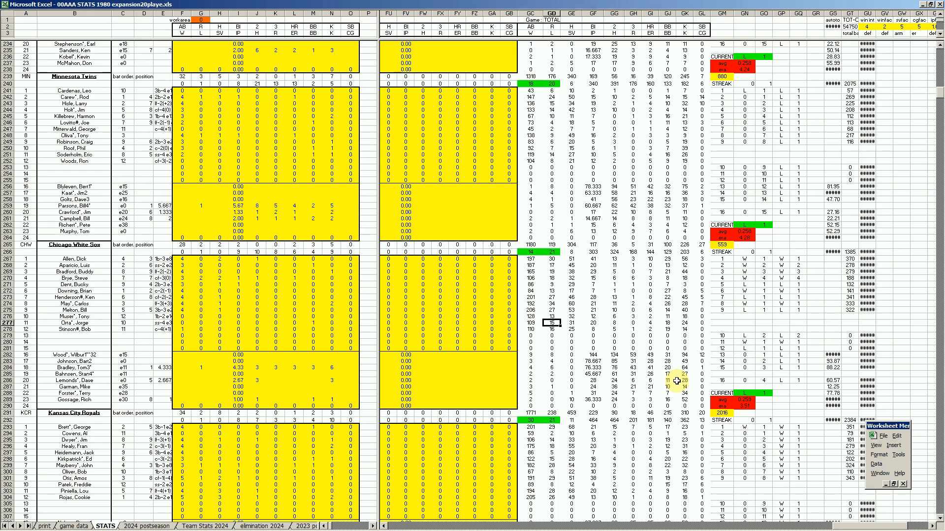
{"action": "key", "text": "Right"}
{"action": "key", "text": "Down"}
{"action": "key", "text": "Down"}
{"action": "key", "text": "Down"}
{"action": "key", "text": "Down"}
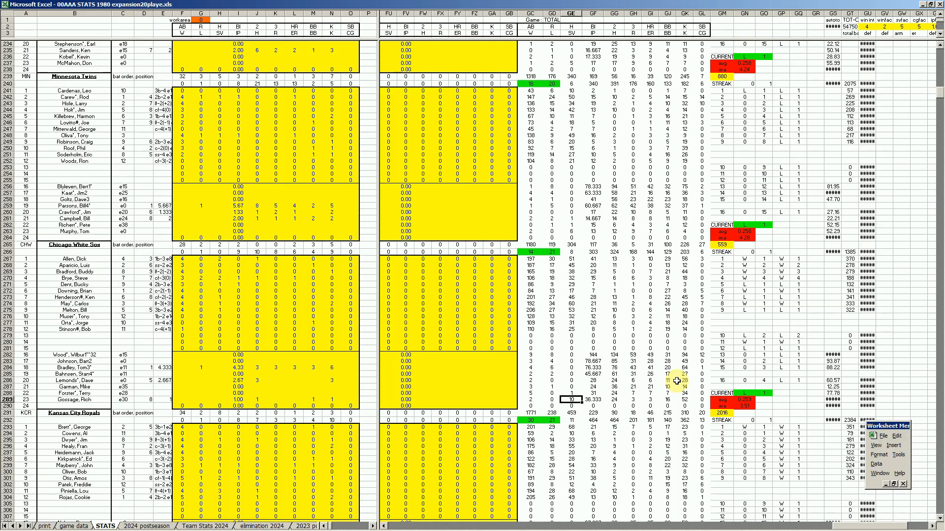
{"action": "key", "text": "Right"}
{"action": "key", "text": "Right"}
{"action": "key", "text": "Right"}
{"action": "key", "text": "Right"}
{"action": "key", "text": "Right"}
{"action": "key", "text": "Right"}
{"action": "key", "text": "Right"}
{"action": "key", "text": "Right"}
{"action": "key", "text": "Right"}
{"action": "key", "text": "Left"}
{"action": "key", "text": "Left"}
{"action": "key", "text": "Left"}
{"action": "key", "text": "Left"}
{"action": "key", "text": "Left"}
{"action": "key", "text": "Left"}
{"action": "key", "text": "Left"}
{"action": "key", "text": "Left"}
{"action": "key", "text": "Left"}
{"action": "key", "text": "Left"}
{"action": "key", "text": "Left"}
{"action": "key", "text": "Left"}
{"action": "key", "text": "Left"}
{"action": "key", "text": "Left"}
{"action": "key", "text": "Left"}
{"action": "key", "text": "Left"}
{"action": "key", "text": "Left"}
{"action": "key", "text": "Up"}
{"action": "key", "text": "Up"}
{"action": "key", "text": "Up"}
{"action": "key", "text": "Up"}
{"action": "key", "text": "Up"}
{"action": "key", "text": "Up"}
{"action": "key", "text": "Up"}
{"action": "key", "text": "Up"}
{"action": "key", "text": "Up"}
{"action": "key", "text": "Up"}
{"action": "key", "text": "Up"}
{"action": "key", "text": "Up"}
{"action": "key", "text": "Up"}
{"action": "key", "text": "Up"}
{"action": "key", "text": "Up"}
{"action": "key", "text": "Up"}
{"action": "key", "text": "Up"}
{"action": "key", "text": "Up"}
{"action": "key", "text": "Up"}
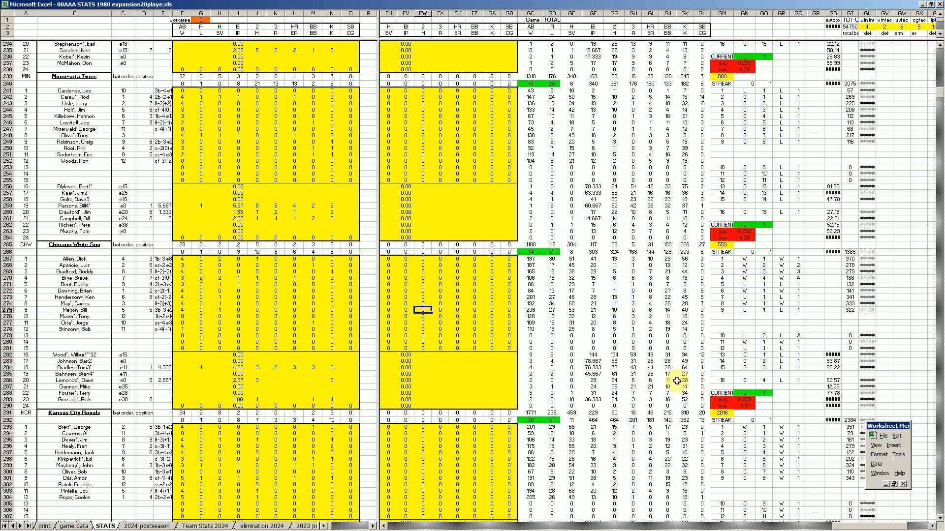
{"action": "key", "text": "Down"}
{"action": "key", "text": "Right"}
{"action": "key", "text": "Down"}
{"action": "key", "text": "Down"}
{"action": "key", "text": "Down"}
{"action": "key", "text": "Down"}
{"action": "key", "text": "Down"}
{"action": "key", "text": "Down"}
{"action": "key", "text": "Down"}
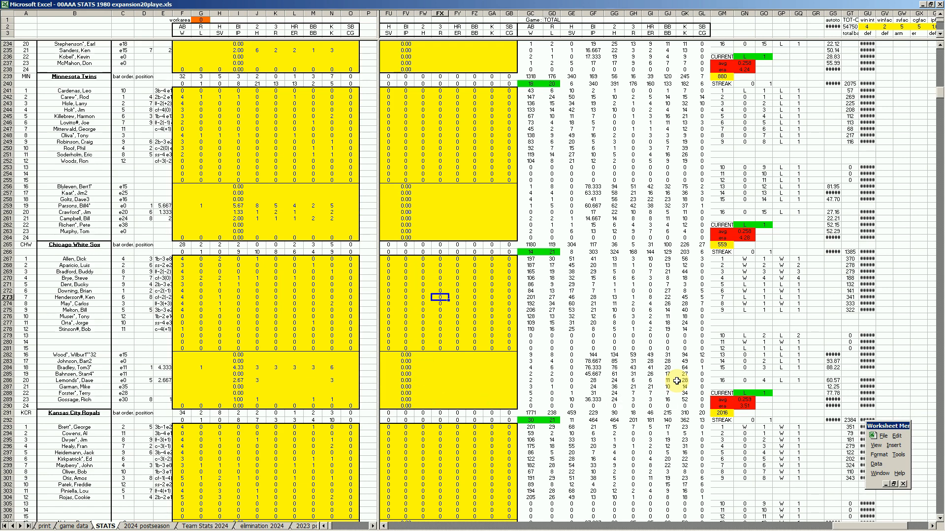
Check the White Sox team batting average and earned run average in GN289 and GN290.
{"action": "key", "text": "Right"}
{"action": "key", "text": "Right"}
{"action": "key", "text": "Right"}
{"action": "key", "text": "Right"}
{"action": "key", "text": "Right"}
{"action": "key", "text": "Right"}
{"action": "key", "text": "Down"}
{"action": "key", "text": "Down"}
{"action": "key", "text": "Down"}
{"action": "key", "text": "Down"}
{"action": "key", "text": "Down"}
{"action": "key", "text": "Down"}
{"action": "key", "text": "Down"}
{"action": "key", "text": "Right"}
{"action": "key", "text": "Right"}
{"action": "key", "text": "Right"}
{"action": "key", "text": "Down"}
{"action": "key", "text": "Down"}
{"action": "key", "text": "Down"}
{"action": "key", "text": "Down"}
{"action": "key", "text": "Right"}
{"action": "key", "text": "Right"}
{"action": "key", "text": "Right"}
{"action": "key", "text": "Right"}
{"action": "key", "text": "Right"}
{"action": "key", "text": "Right"}
{"action": "key", "text": "Right"}
{"action": "key", "text": "Down"}
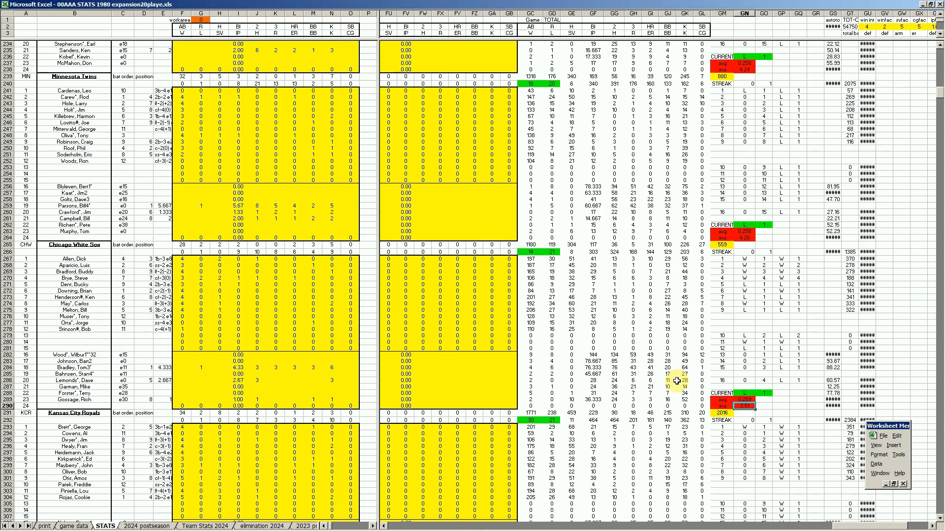
{"action": "key", "text": "Up"}
{"action": "key", "text": "Left"}
{"action": "key", "text": "Left"}
{"action": "key", "text": "Left"}
{"action": "key", "text": "Left"}
{"action": "key", "text": "Left"}
{"action": "key", "text": "Left"}
{"action": "key", "text": "Left"}
{"action": "key", "text": "Left"}
{"action": "key", "text": "Left"}
{"action": "key", "text": "Left"}
{"action": "key", "text": "Left"}
{"action": "key", "text": "Left"}
{"action": "key", "text": "Left"}
{"action": "key", "text": "Left"}
{"action": "key", "text": "Up"}
{"action": "key", "text": "Up"}
{"action": "key", "text": "Up"}
{"action": "key", "text": "Up"}
{"action": "key", "text": "Up"}
{"action": "key", "text": "Down"}
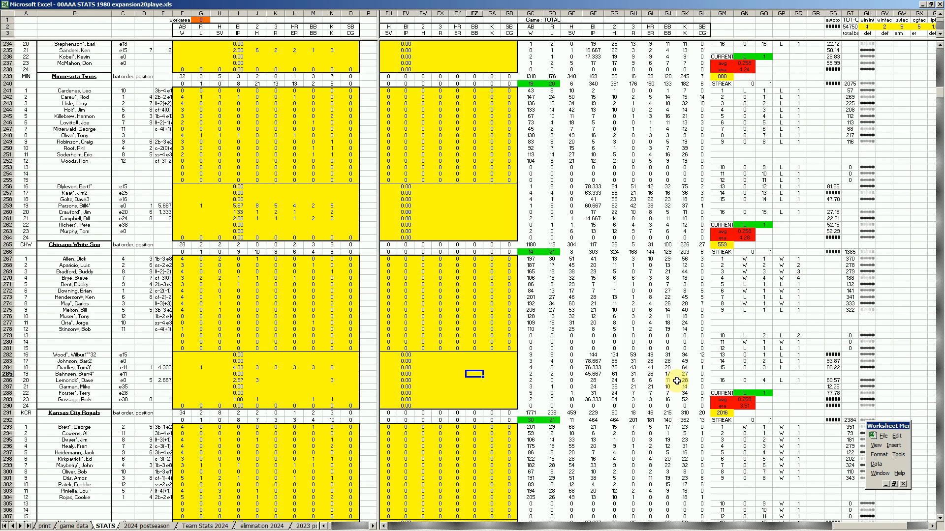
On the 2024 postseason sheet, record the LCS winner as OAK 4-2 in H110 with 31-12 in I110.
{"action": "left_click", "coordinate": [136, 526]}
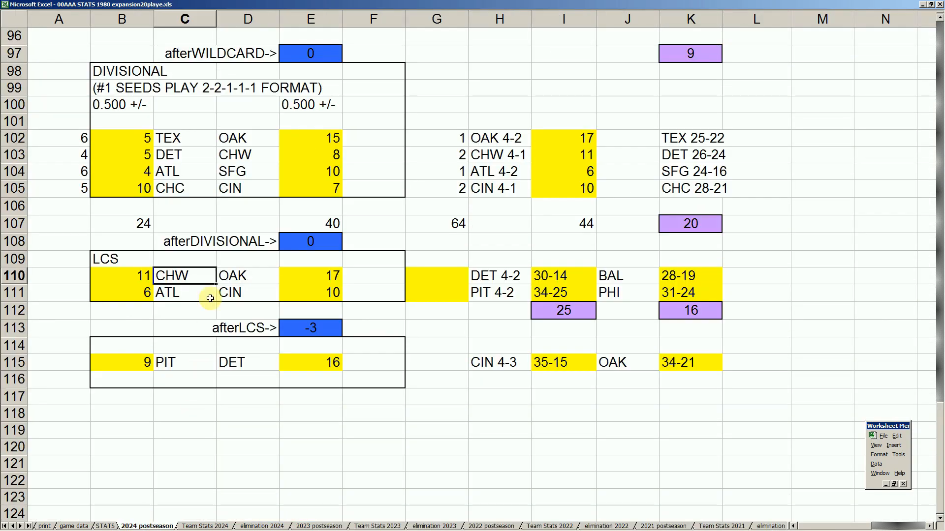
{"action": "left_click", "coordinate": [493, 277]}
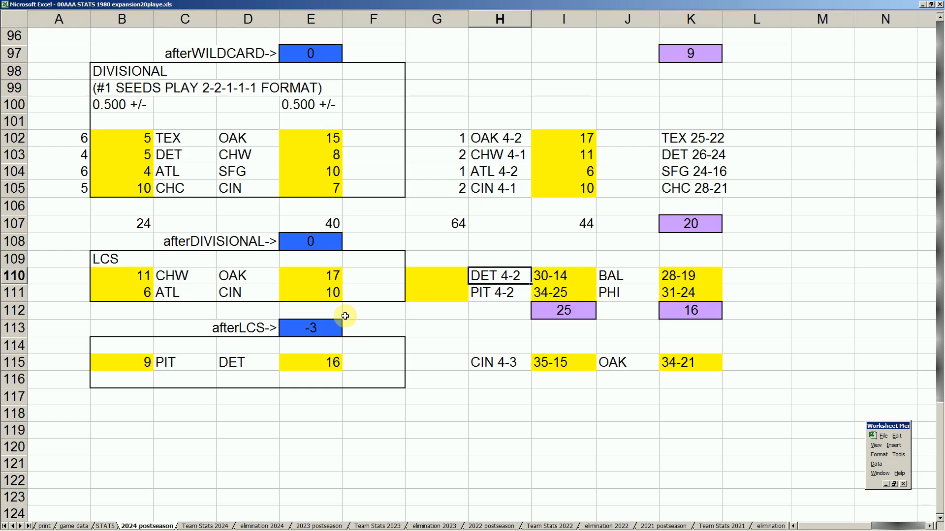
{"action": "type", "text": "OAK"}
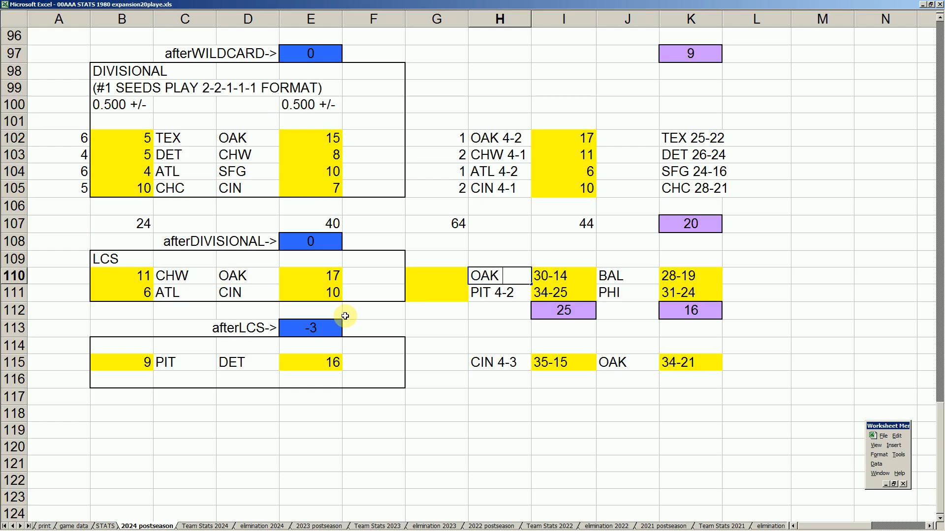
{"action": "type", "text": " 4-2"}
{"action": "key", "text": "Tab"}
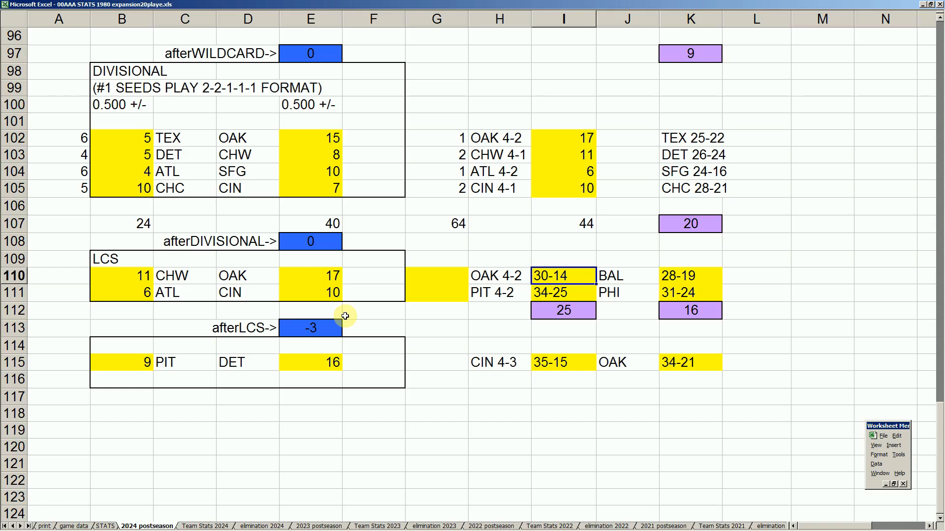
{"action": "type", "text": "31-12"}
{"action": "key", "text": "Tab"}
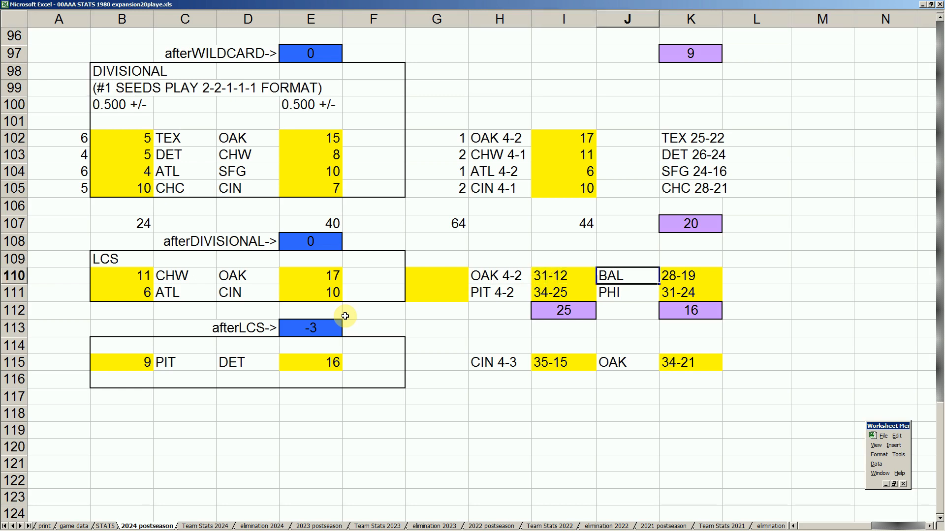
Record the LCS loser as CHW in J110 with 30-21 in K110.
{"action": "type", "text": "CHW"}
{"action": "key", "text": "Tab"}
{"action": "type", "text": "30-21"}
{"action": "key", "text": "Return"}
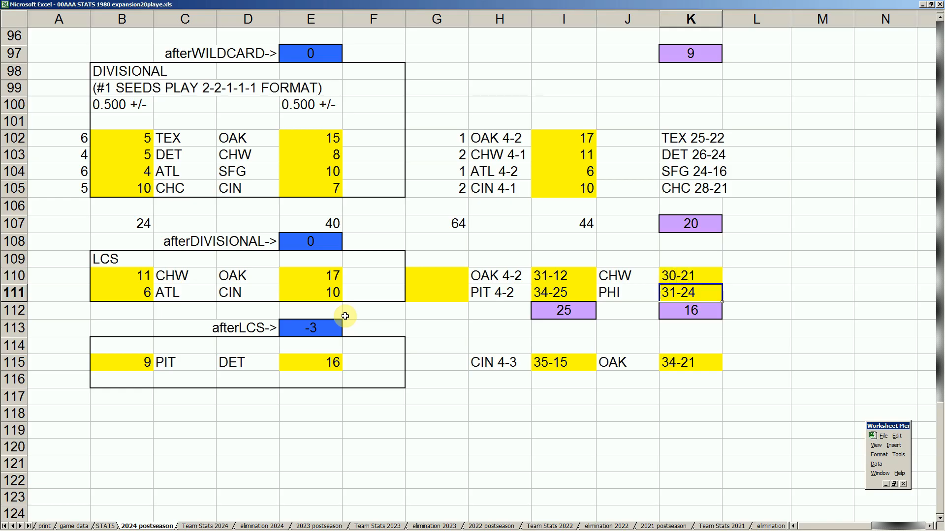
Enter the formula =9+7 in K112, below the LCS losers' records.
{"action": "left_click", "coordinate": [697, 309]}
{"action": "type", "text": "=9+7"}
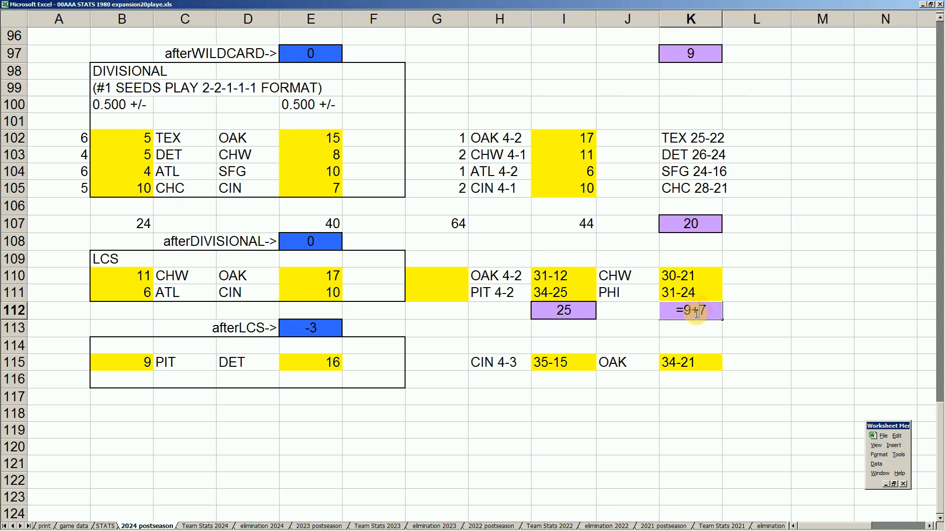
{"action": "key", "text": "ctrl+Return"}
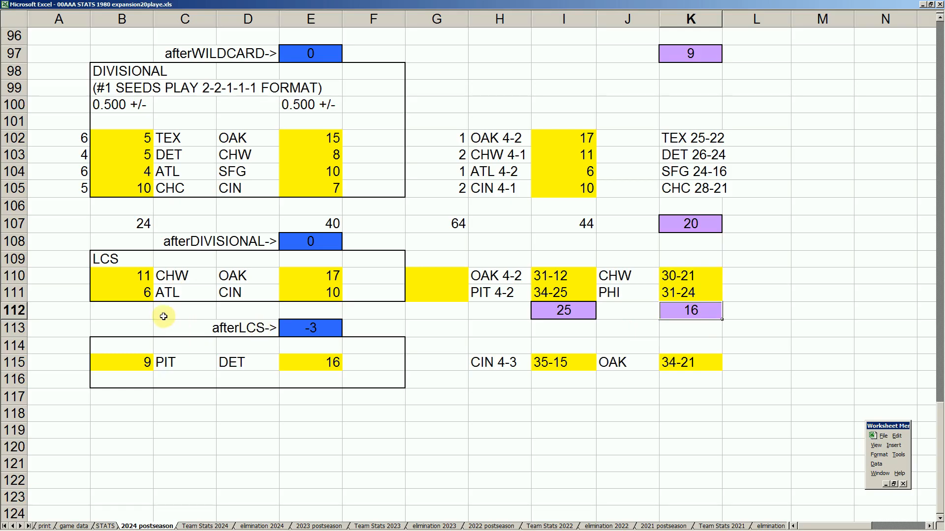
Check the ATL versus CIN matchup in row 111 of the LCS bracket.
{"action": "left_click", "coordinate": [178, 294]}
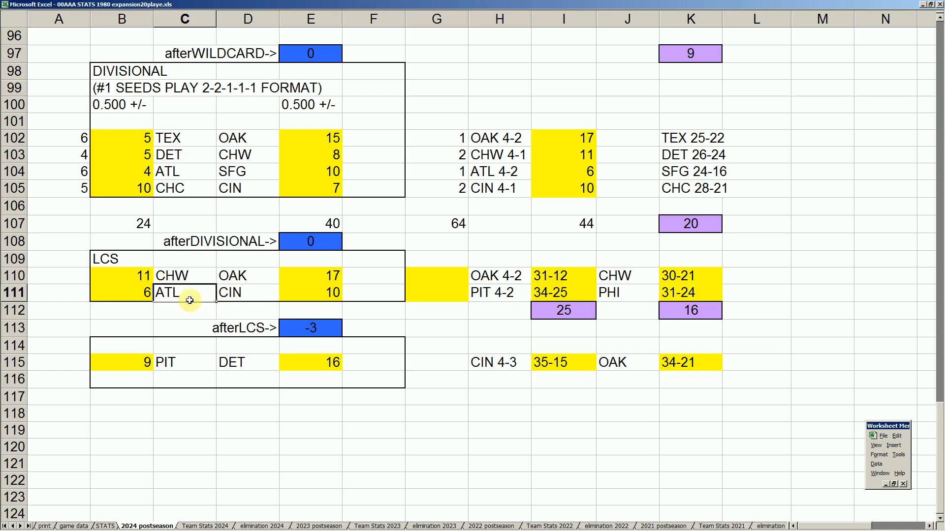
{"action": "left_click", "coordinate": [234, 298]}
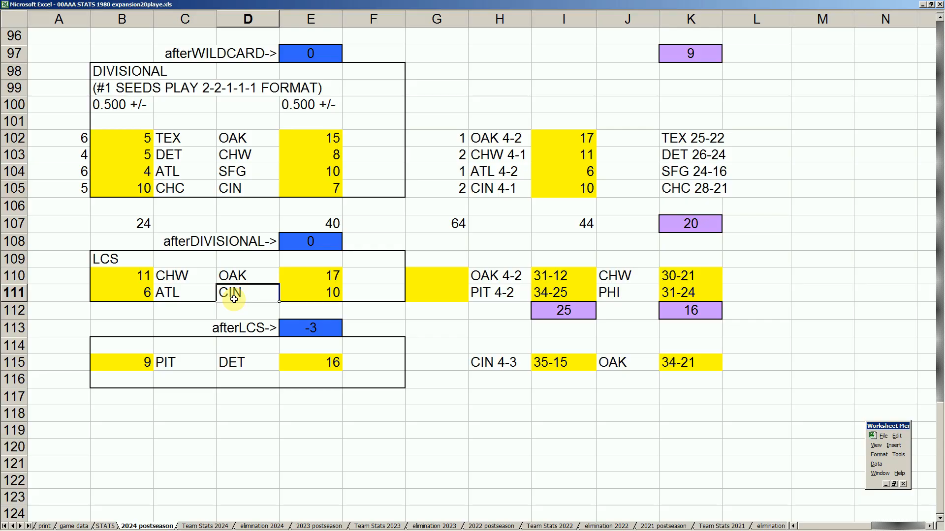
{"action": "left_click", "coordinate": [302, 293]}
{"action": "left_click", "coordinate": [299, 363]}
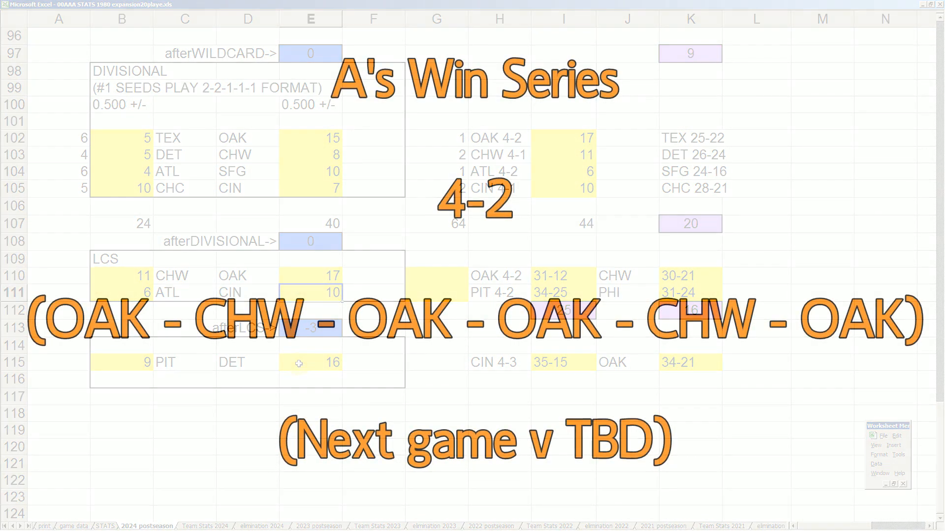